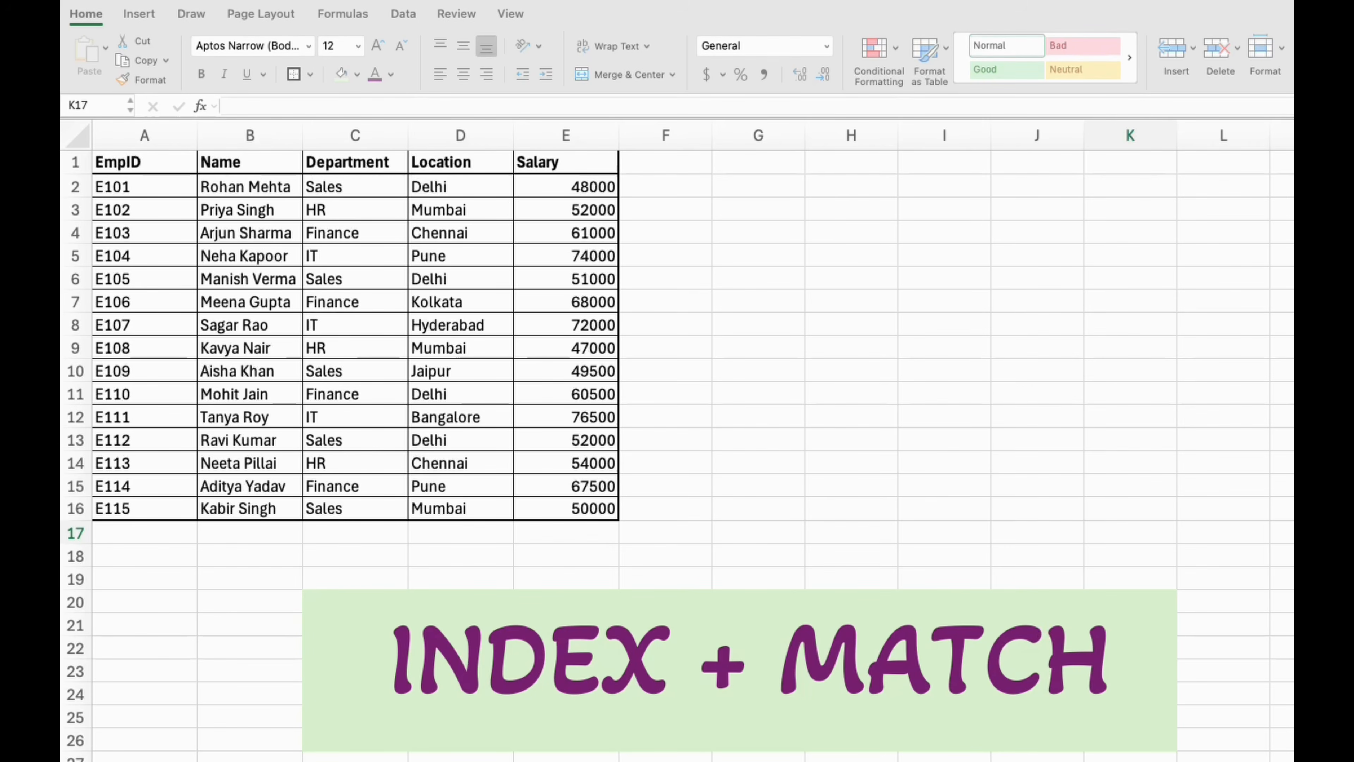
Examine the EmpID, Name, Department, Location and Salary columns of the employee table
{"action": "left_click", "coordinate": [424, 159]}
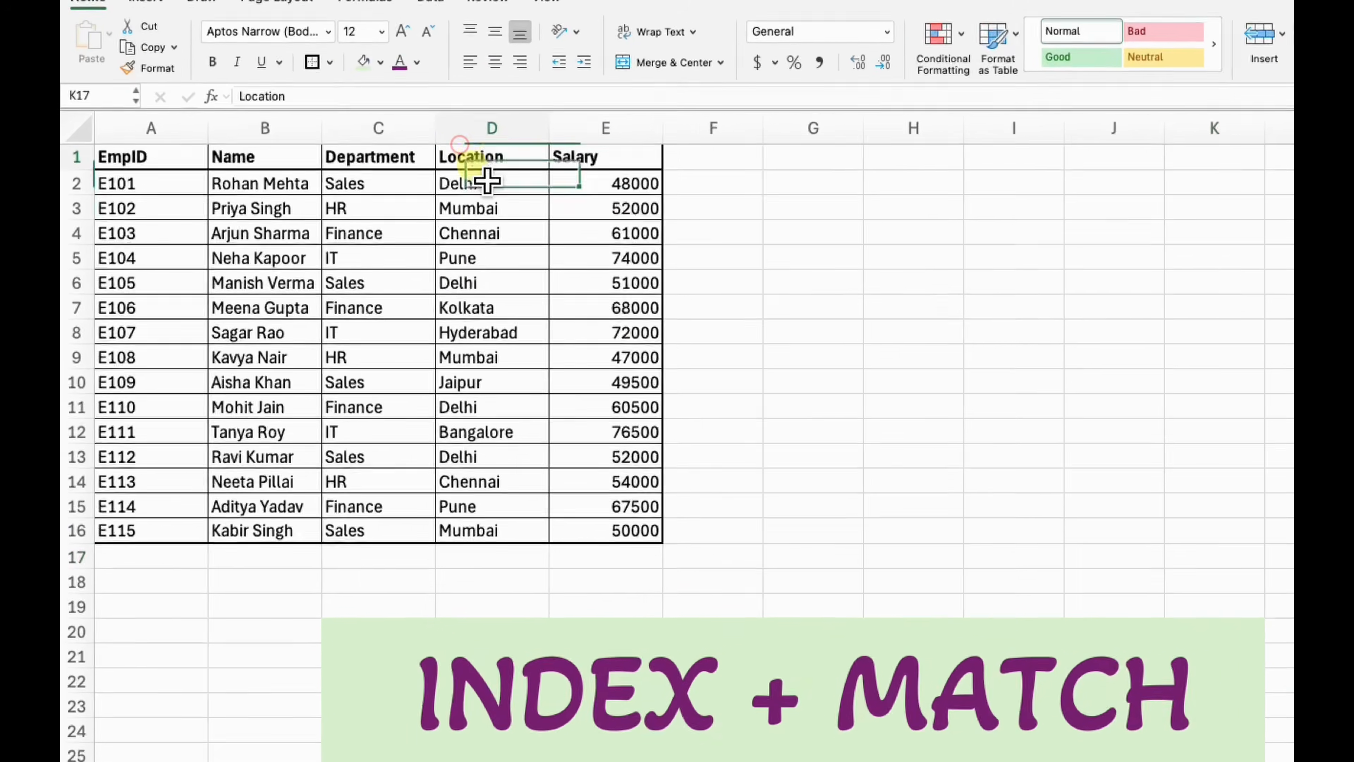
{"action": "left_click_drag", "start_coordinate": [486, 181], "coordinate": [447, 510]}
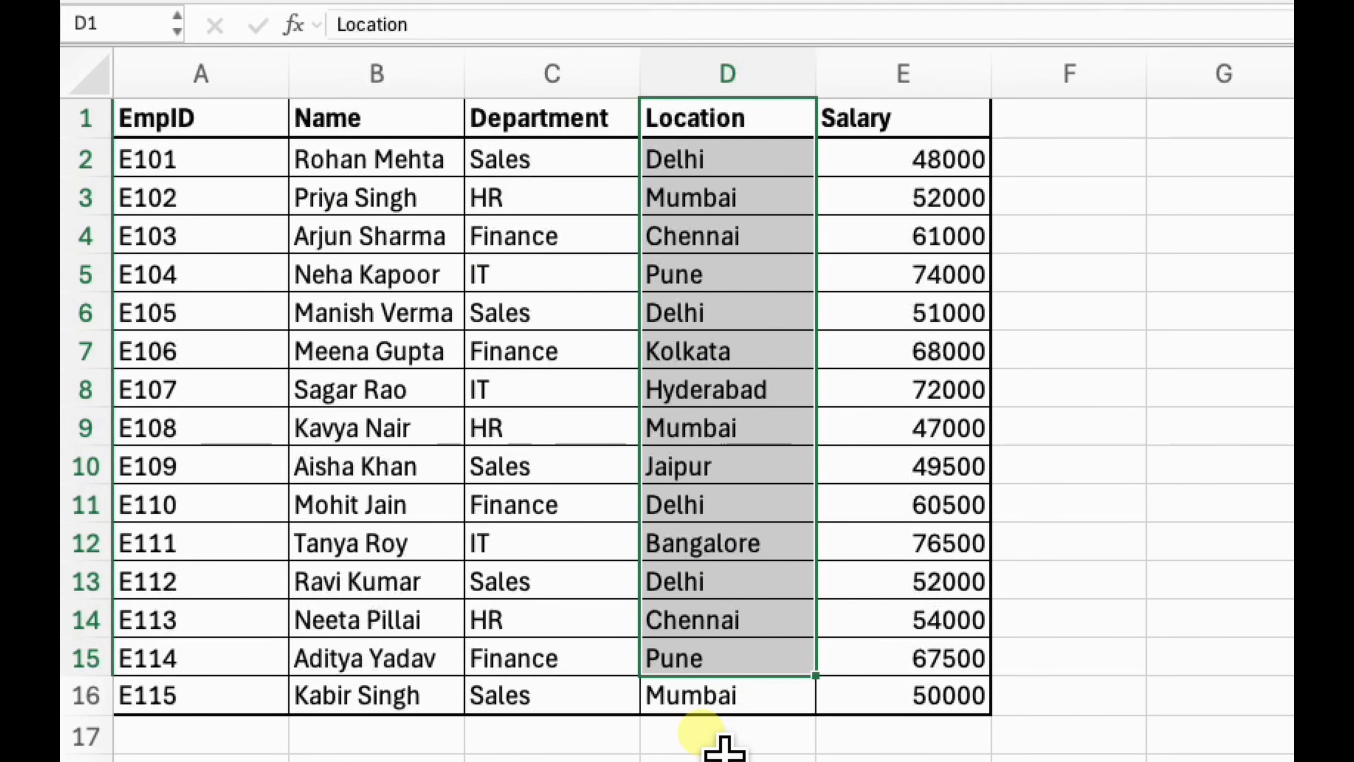
{"action": "left_click_drag", "start_coordinate": [746, 133], "coordinate": [712, 667]}
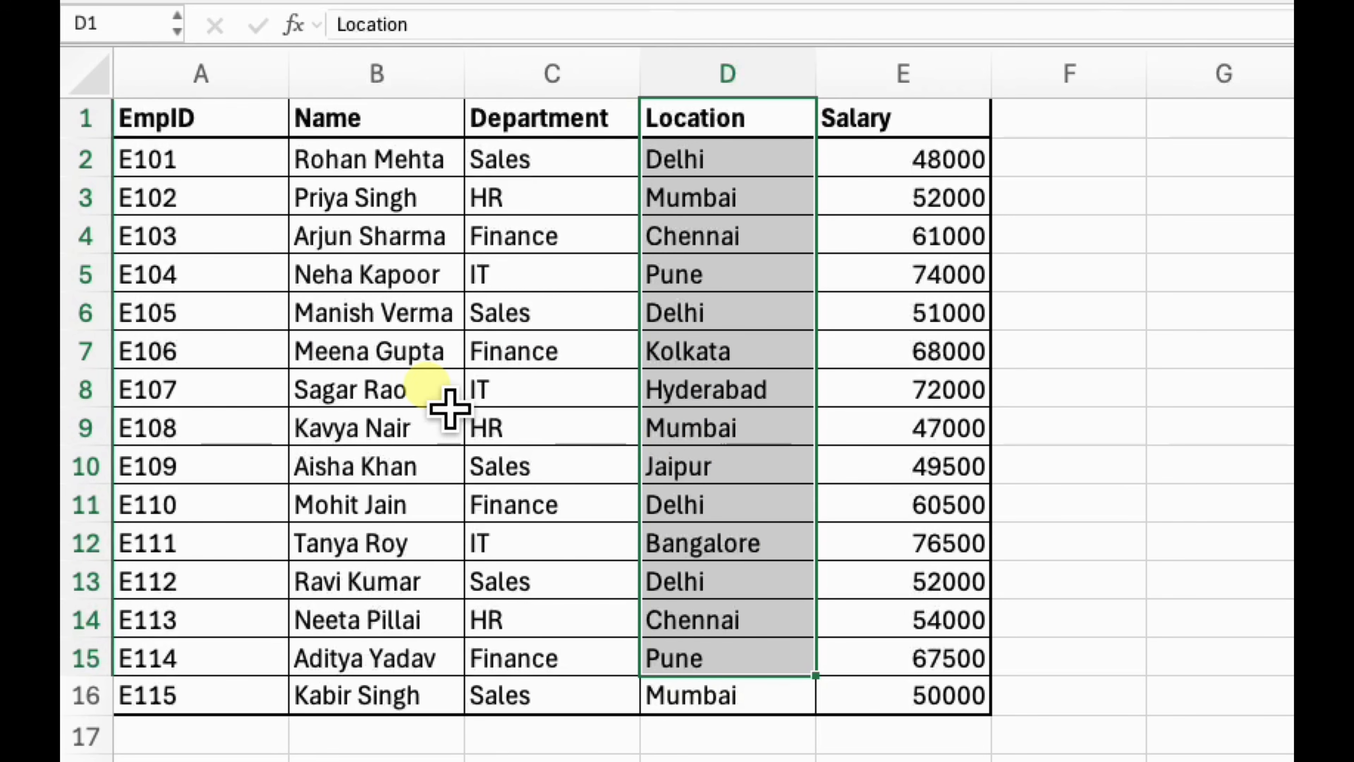
{"action": "left_click_drag", "start_coordinate": [220, 128], "coordinate": [242, 702]}
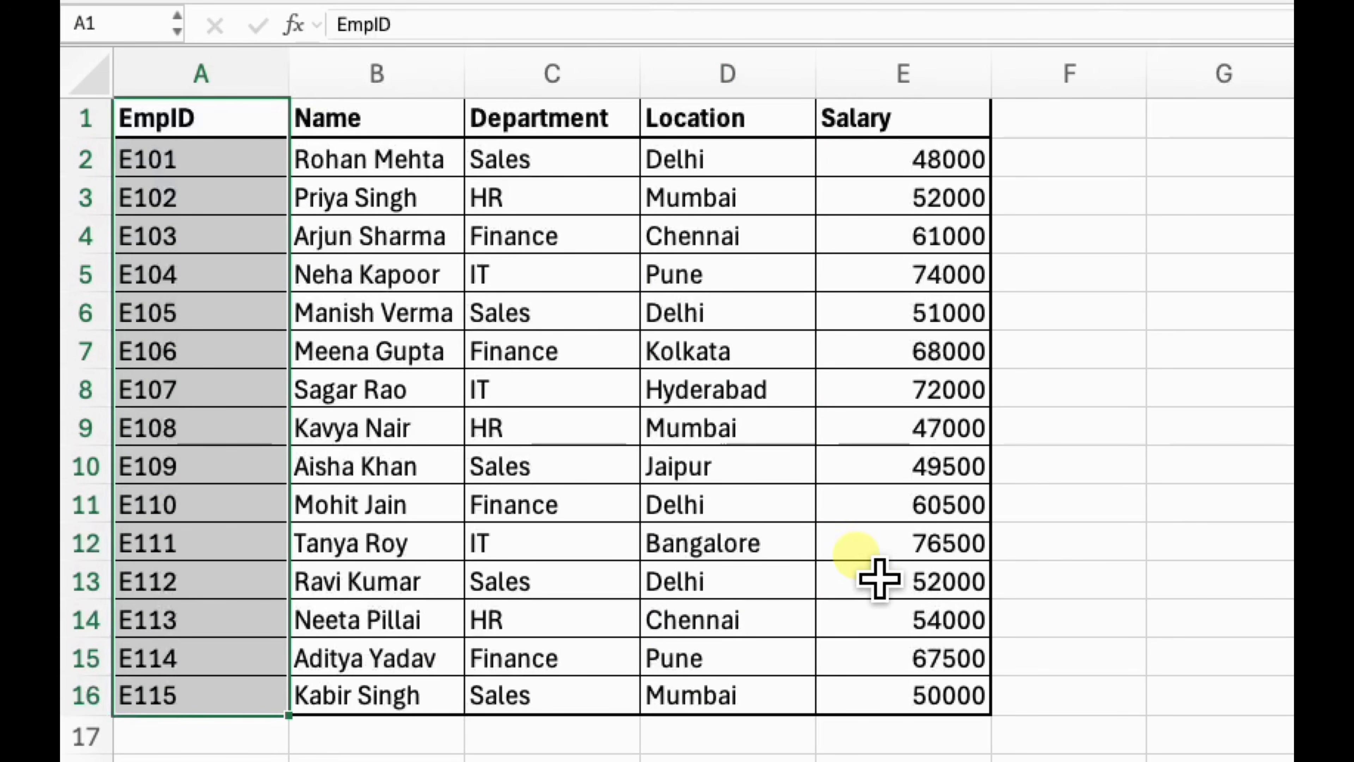
{"action": "left_click", "coordinate": [901, 503]}
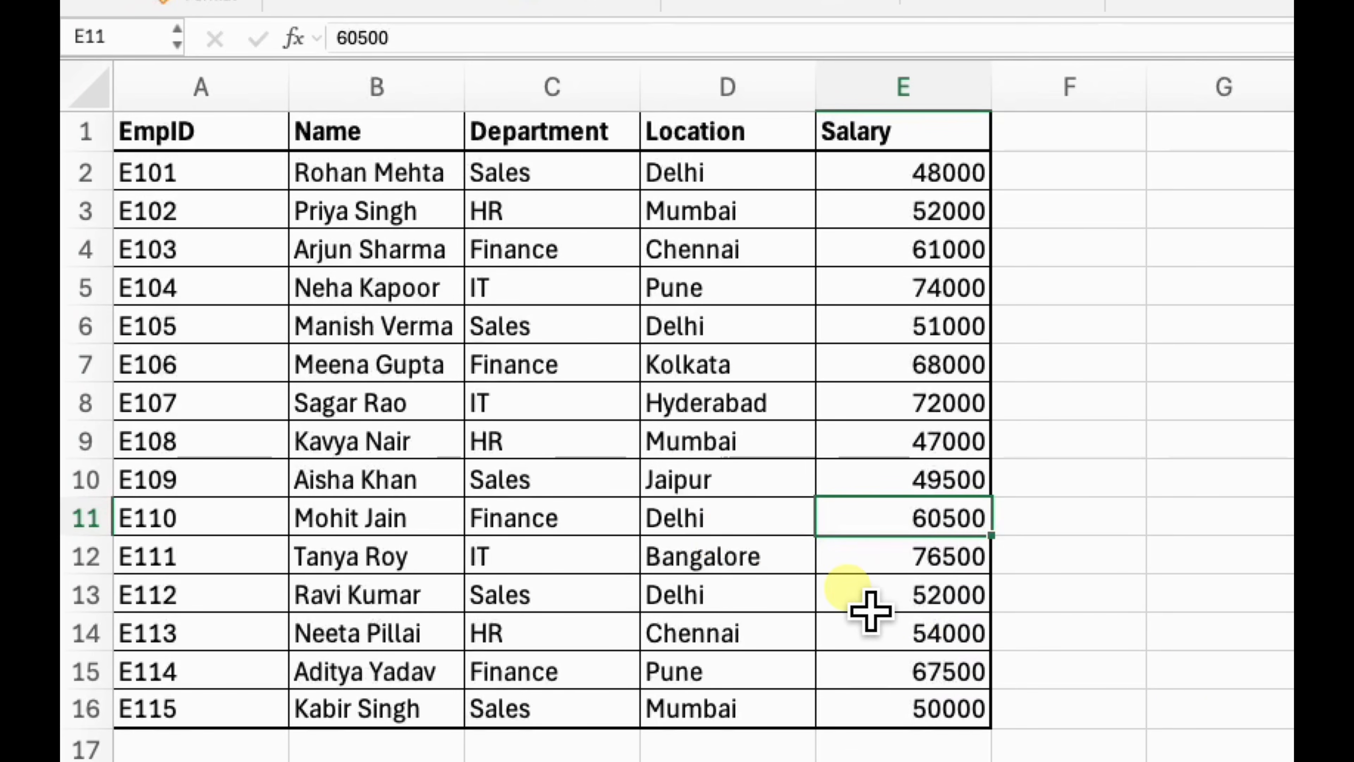
{"action": "left_click_drag", "start_coordinate": [248, 150], "coordinate": [234, 671]}
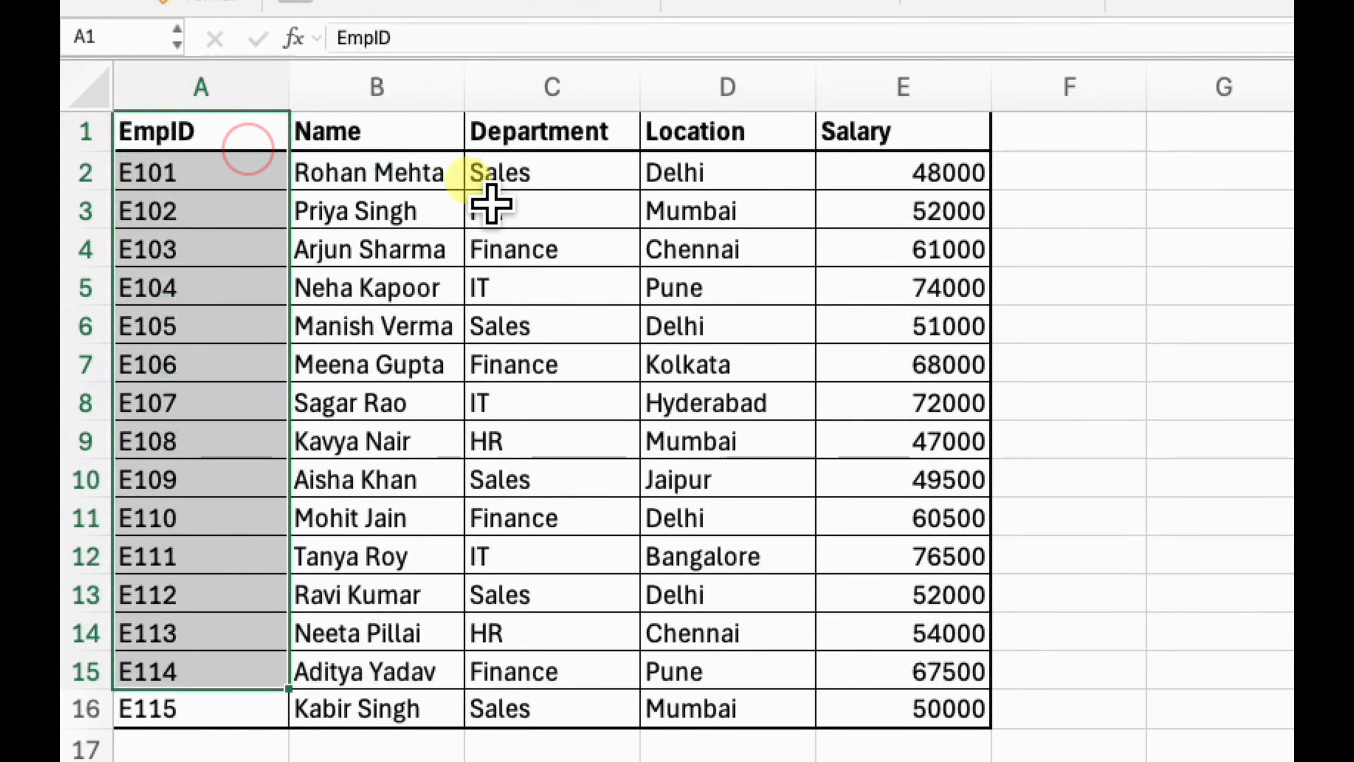
{"action": "left_click_drag", "start_coordinate": [453, 127], "coordinate": [433, 462]}
{"action": "left_click_drag", "start_coordinate": [587, 149], "coordinate": [645, 467]}
{"action": "left_click_drag", "start_coordinate": [729, 144], "coordinate": [757, 442]}
{"action": "left_click_drag", "start_coordinate": [857, 177], "coordinate": [872, 418]}
{"action": "left_click", "coordinate": [920, 482]}
Enter the employee ID listed in row 8 as the lookup value in cell G2
{"action": "left_click", "coordinate": [1215, 211]}
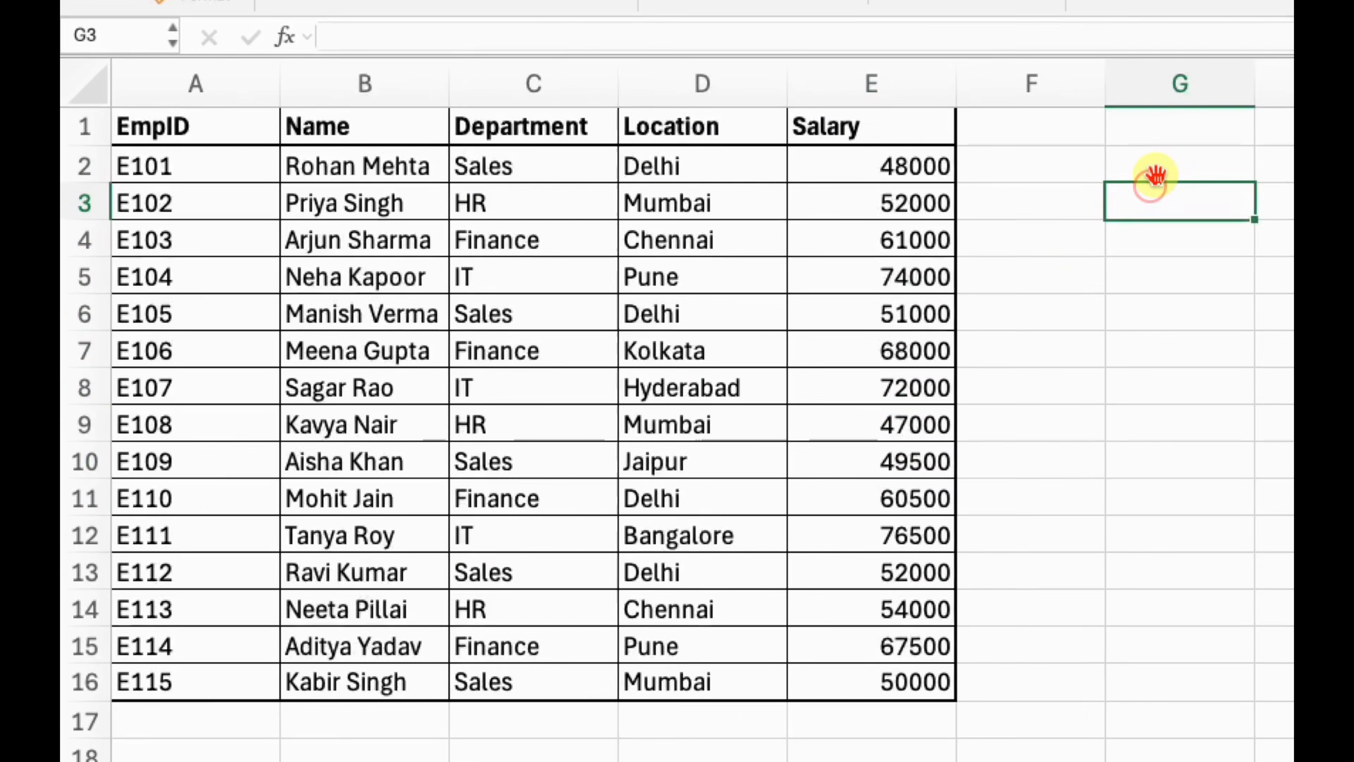
{"action": "left_click", "coordinate": [1162, 175]}
{"action": "type", "text": "E"}
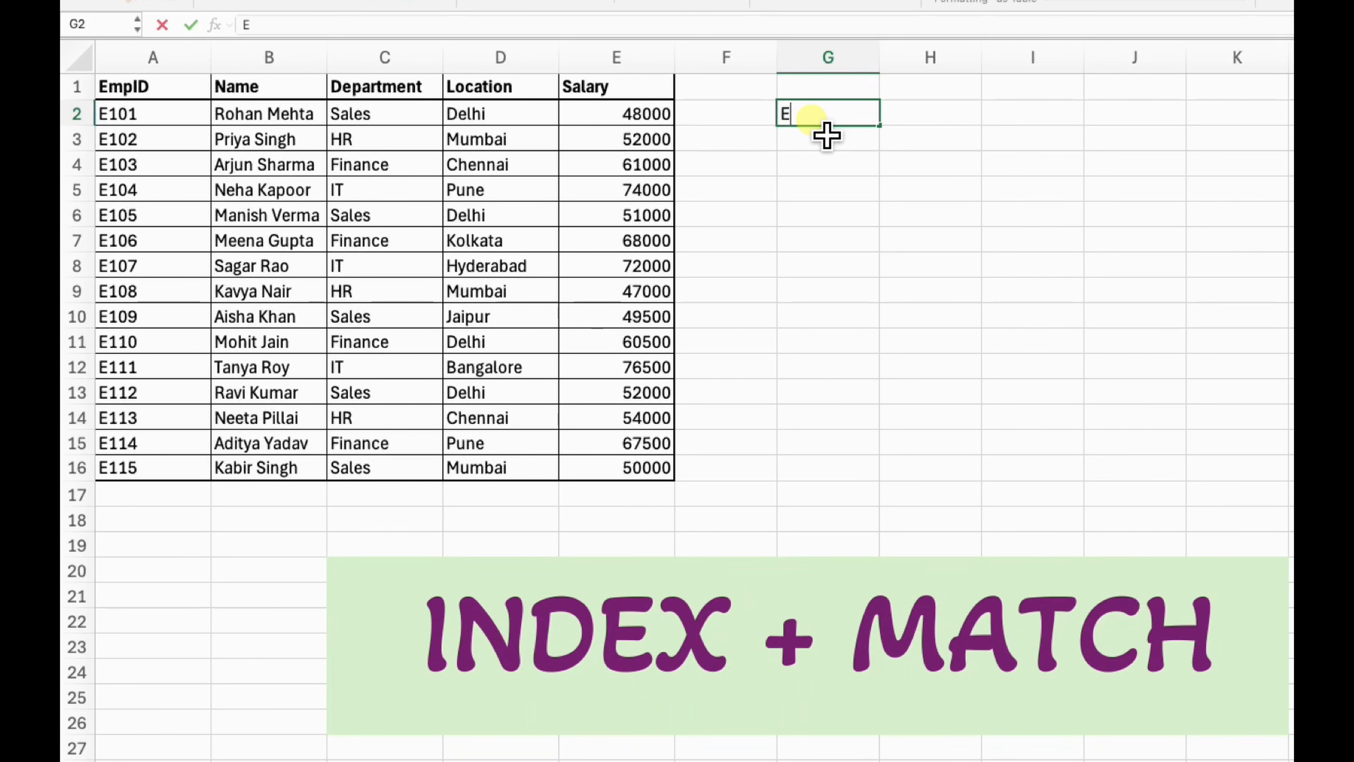
{"action": "type", "text": "107"}
{"action": "key", "text": "Return"}
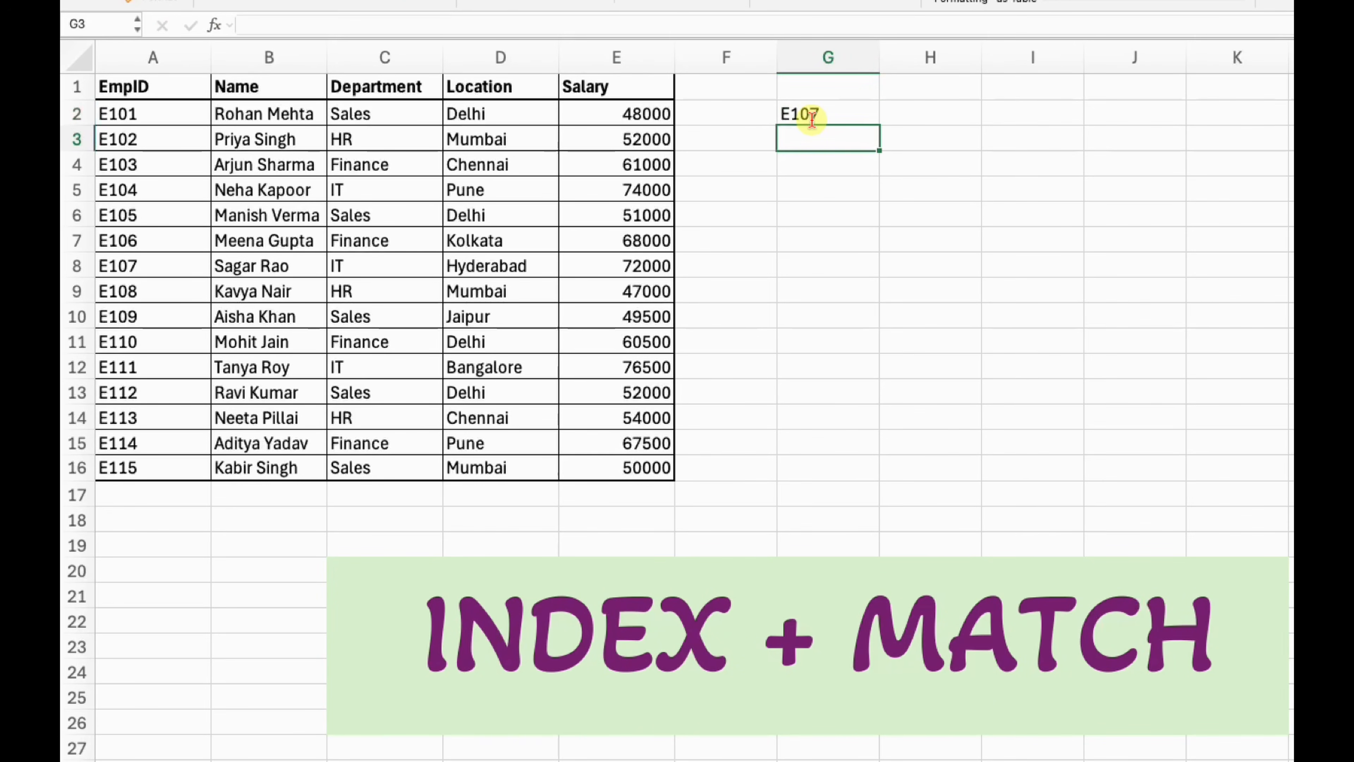
{"action": "left_click", "coordinate": [813, 115]}
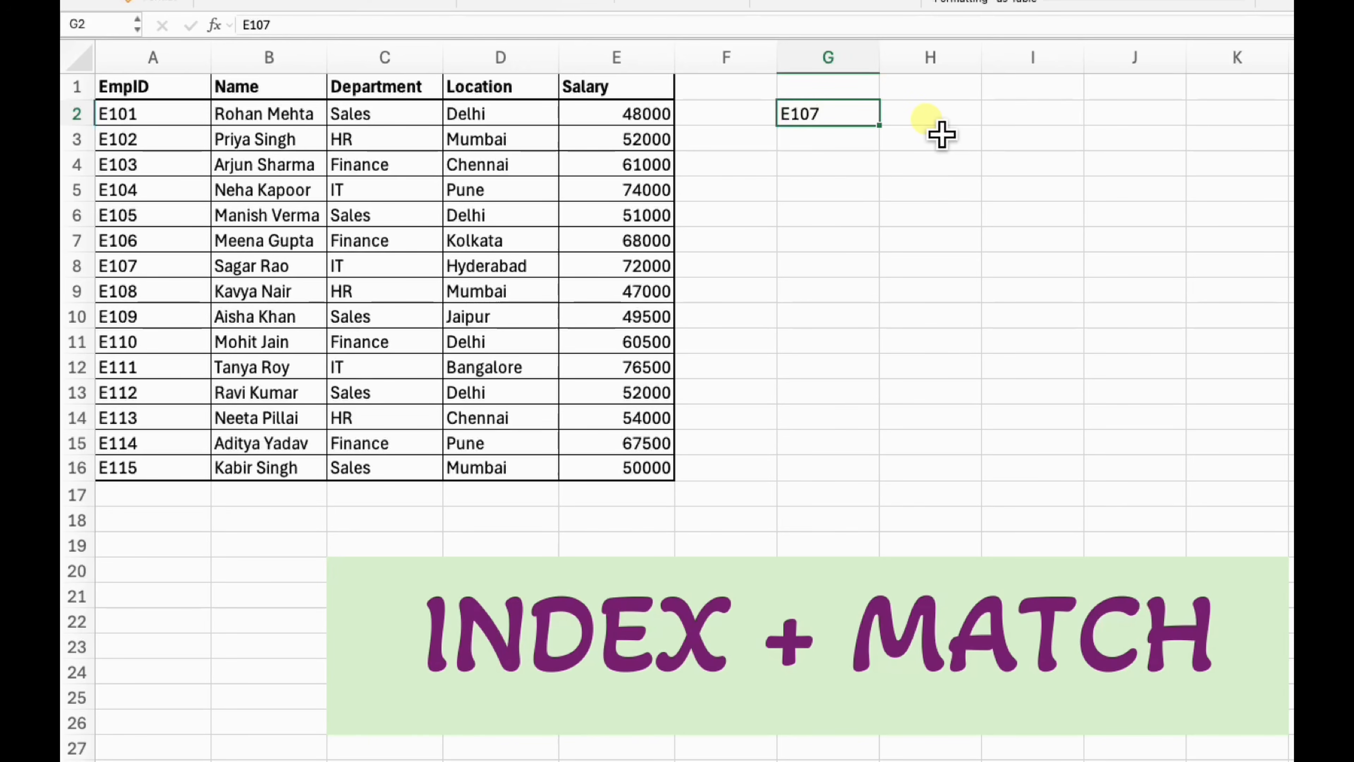
Widen column H and start a MATCH formula in H2 with G2 as the lookup value
{"action": "left_click_drag", "start_coordinate": [982, 57], "coordinate": [1130, 57]}
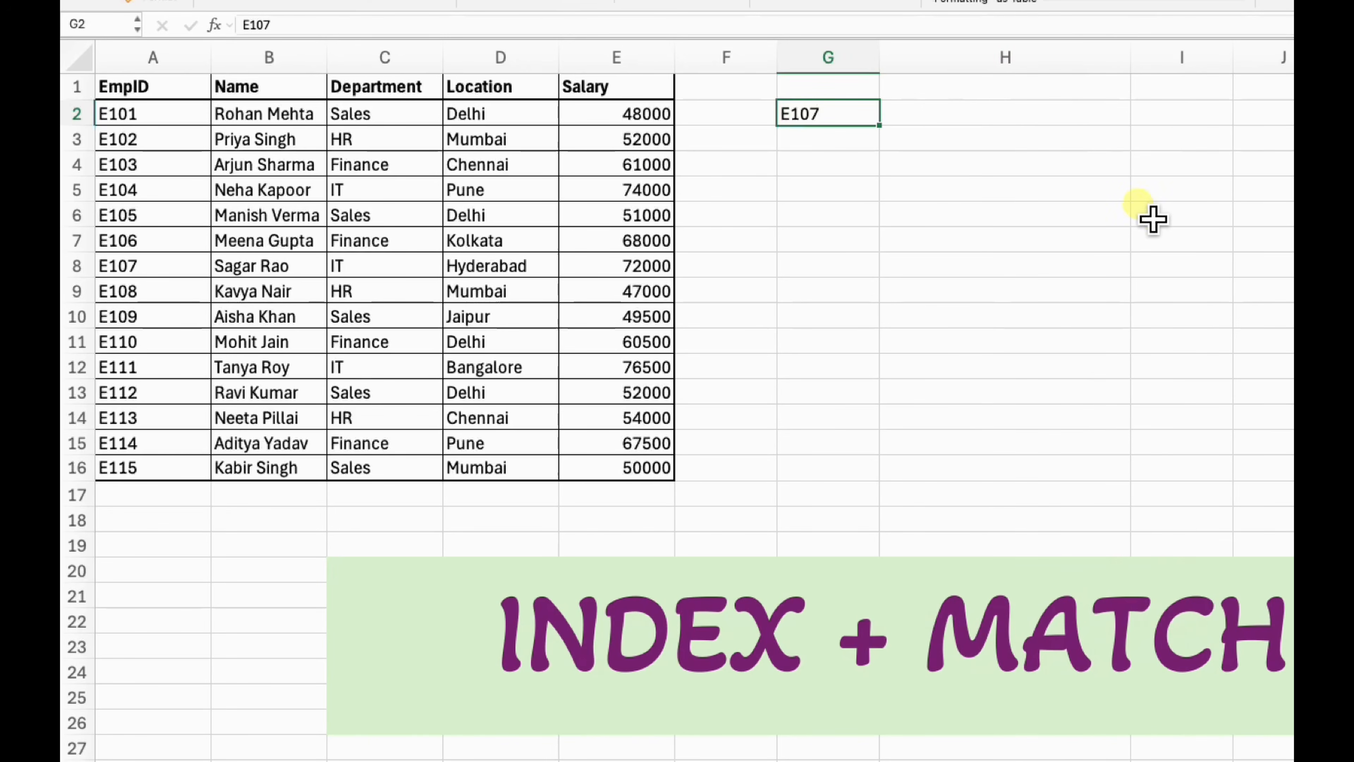
{"action": "left_click", "coordinate": [1009, 114]}
{"action": "type", "text": "=mast"}
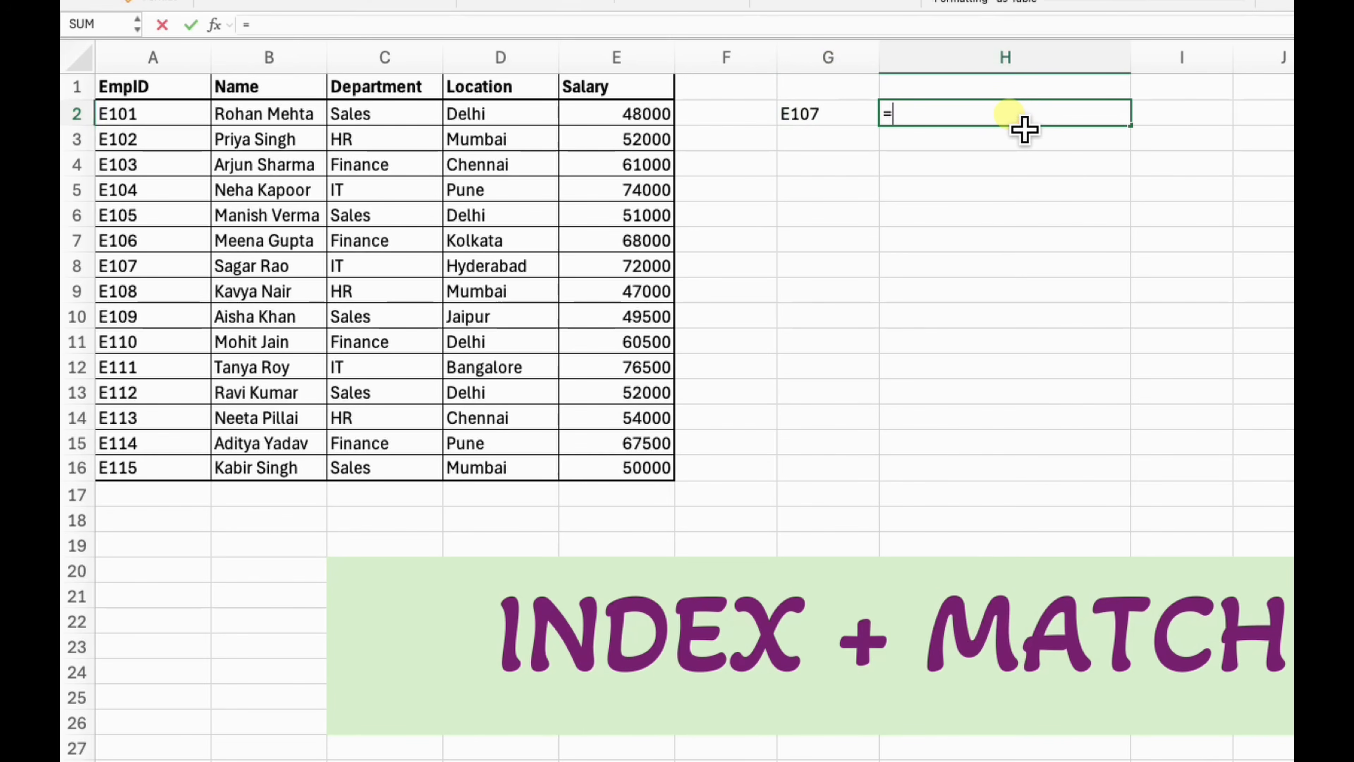
{"action": "key", "text": "BackSpace"}
{"action": "key", "text": "BackSpace"}
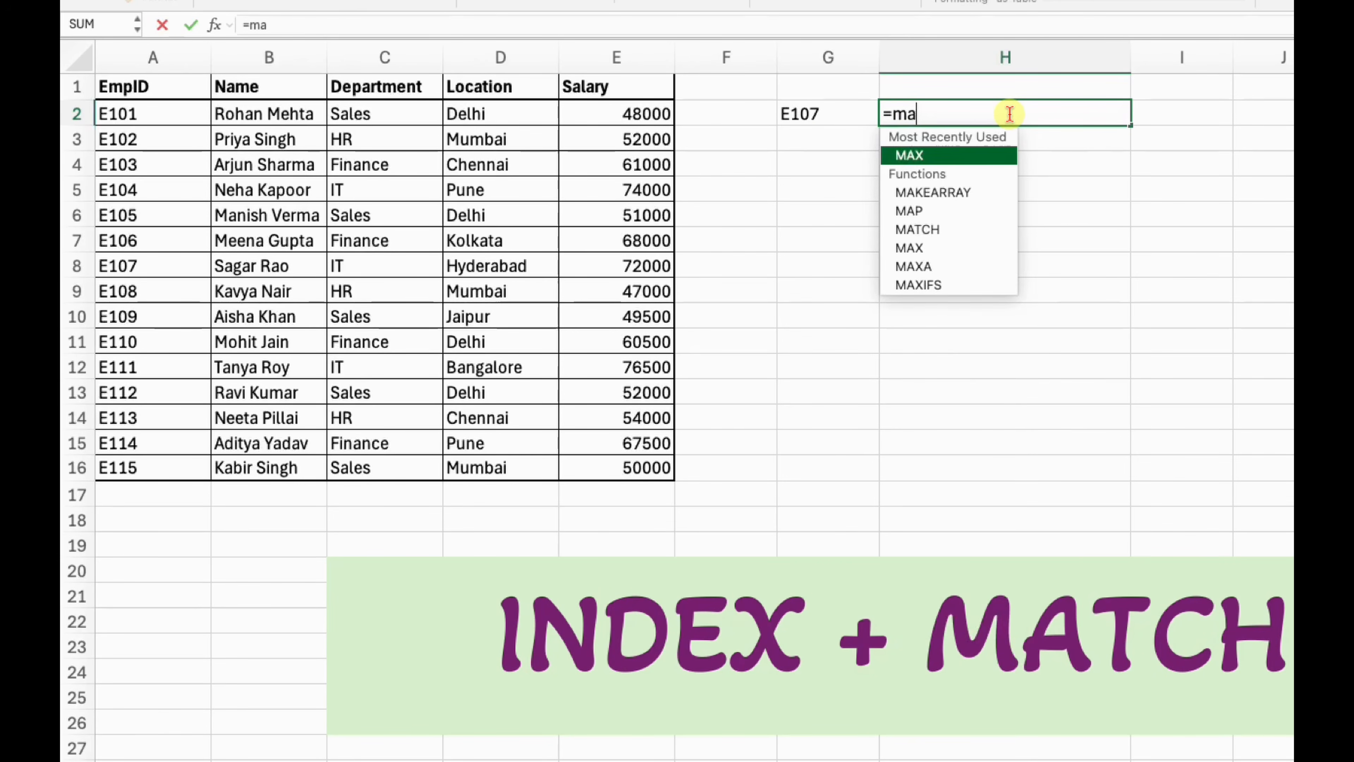
{"action": "type", "text": "tc"}
{"action": "key", "text": "Tab"}
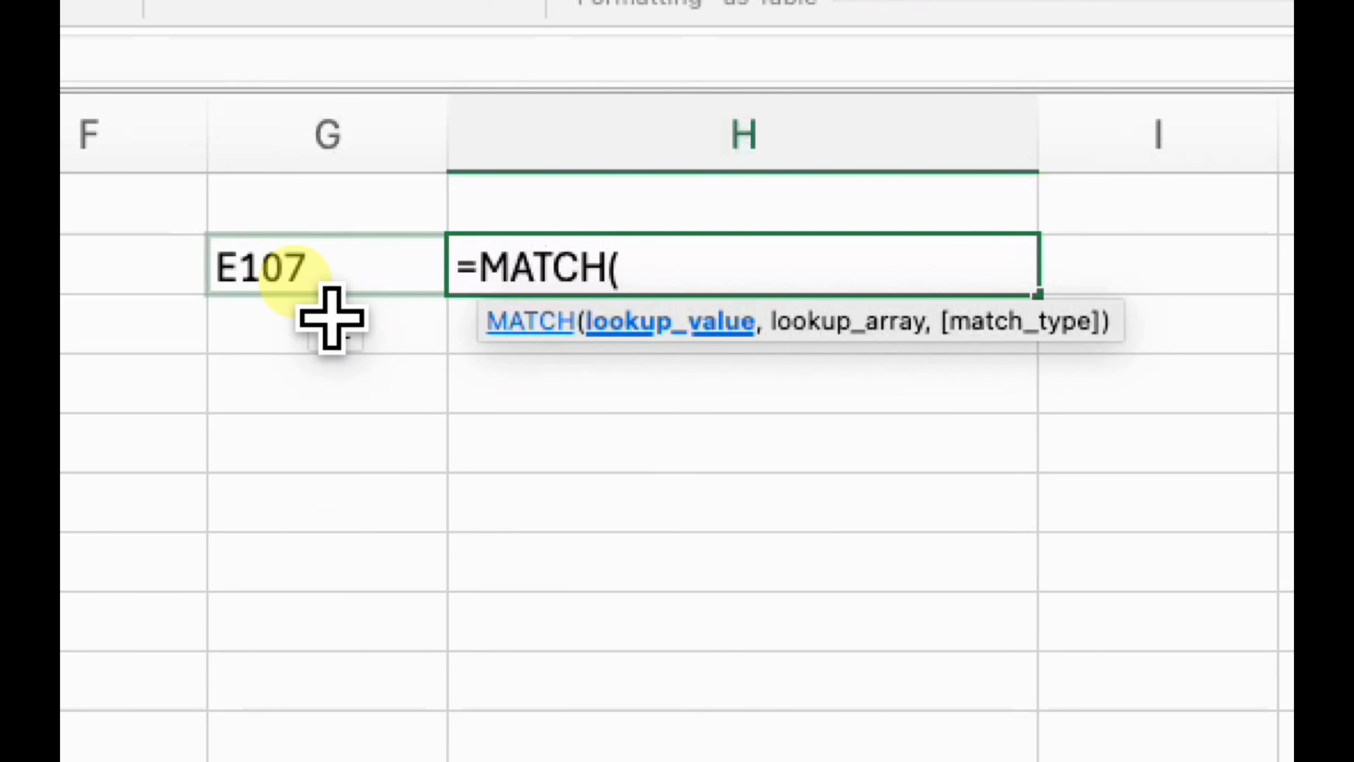
{"action": "left_click", "coordinate": [296, 280]}
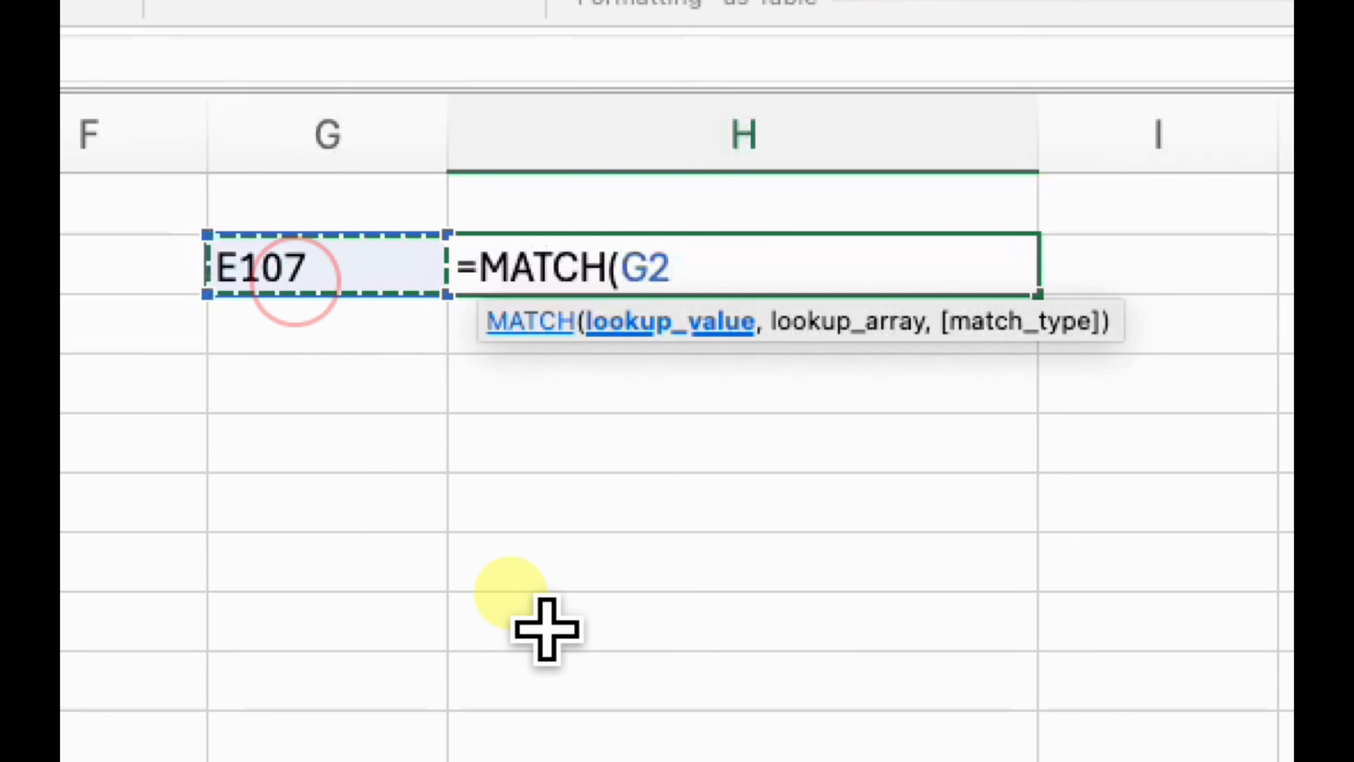
{"action": "type", "text": ","}
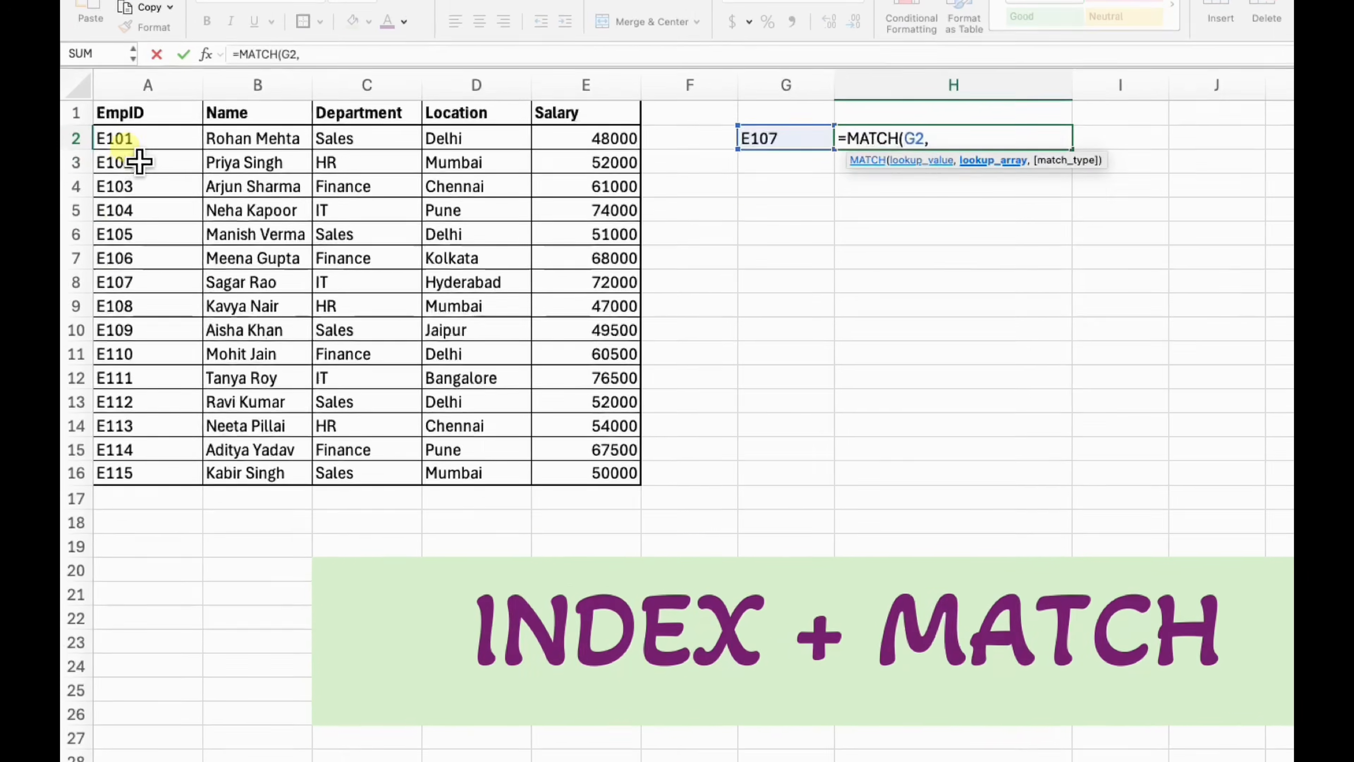
Complete the MATCH formula in H2 with lookup array A2:A16 and match type 0 for an exact match
{"action": "left_click_drag", "start_coordinate": [132, 184], "coordinate": [143, 286]}
{"action": "left_click_drag", "start_coordinate": [151, 217], "coordinate": [155, 457]}
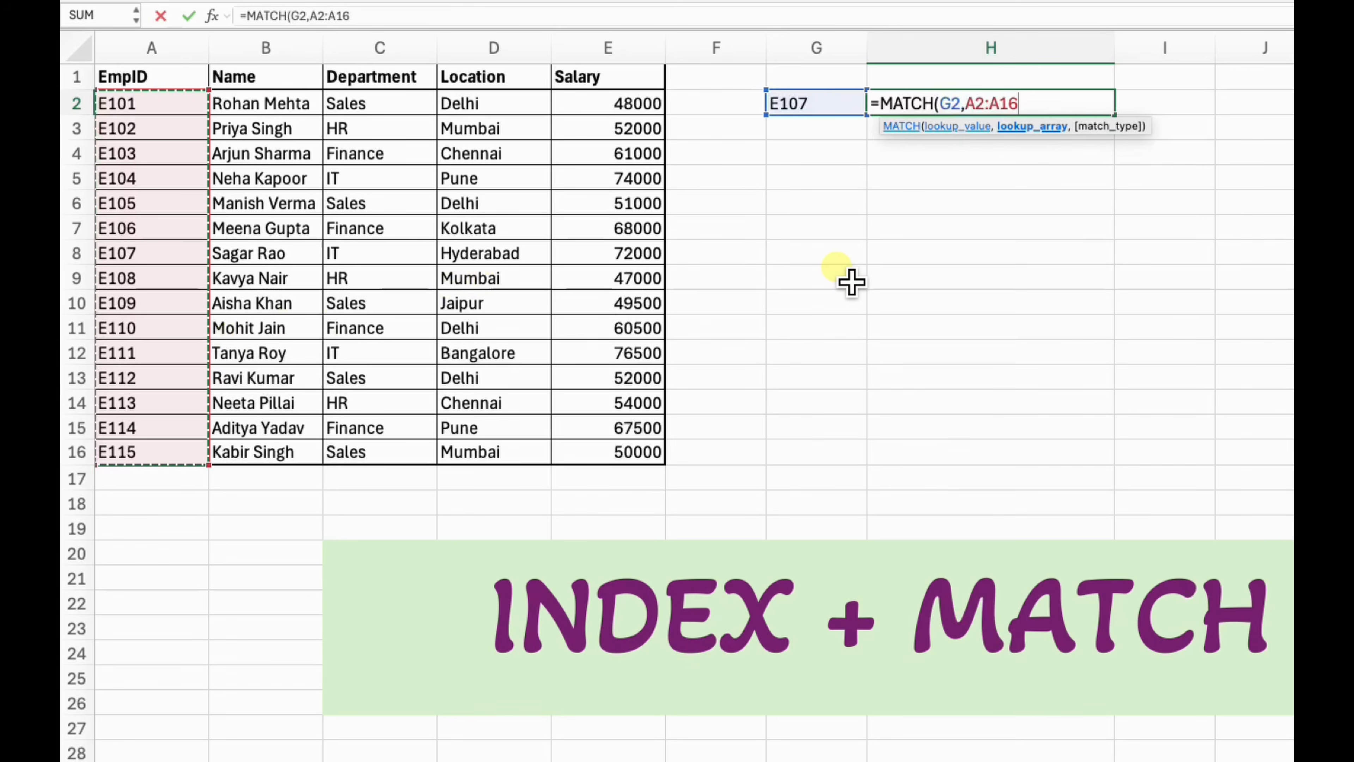
{"action": "type", "text": ","}
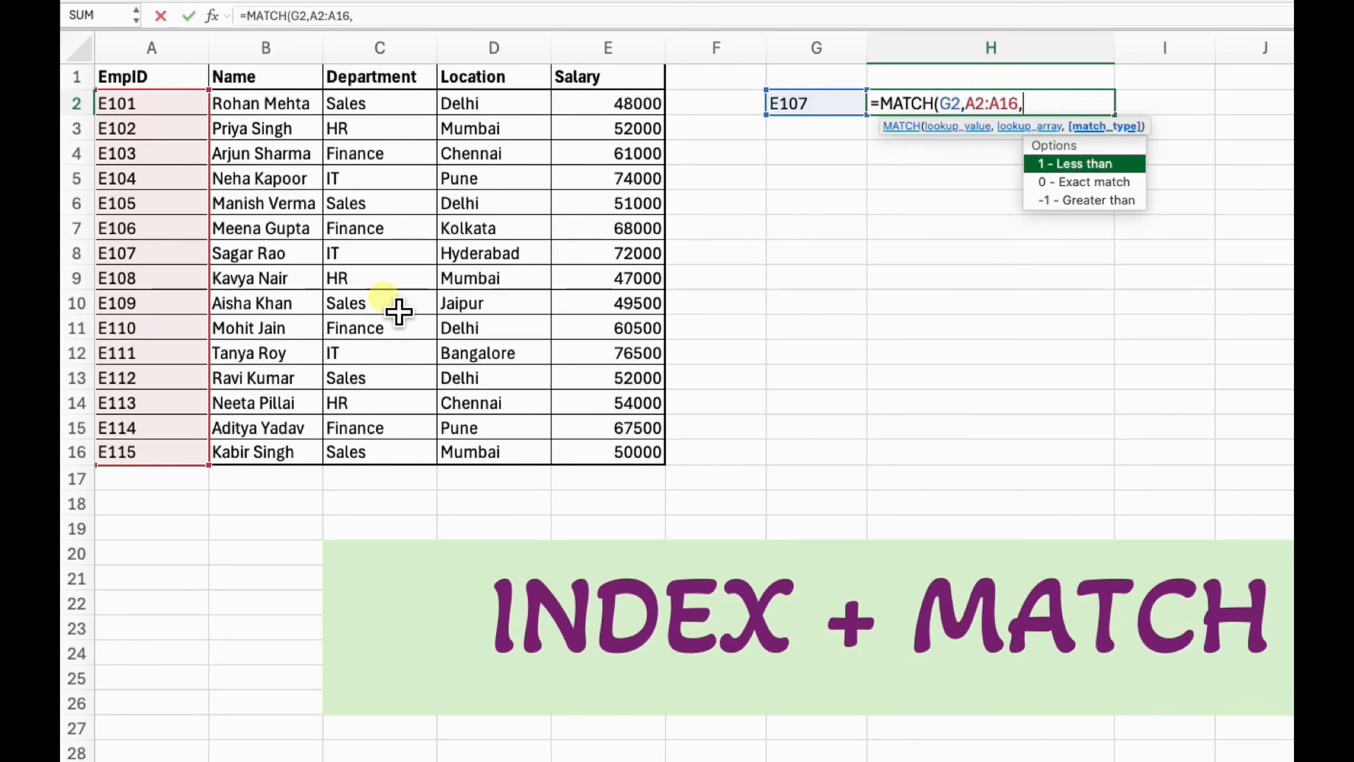
{"action": "key", "text": "Down"}
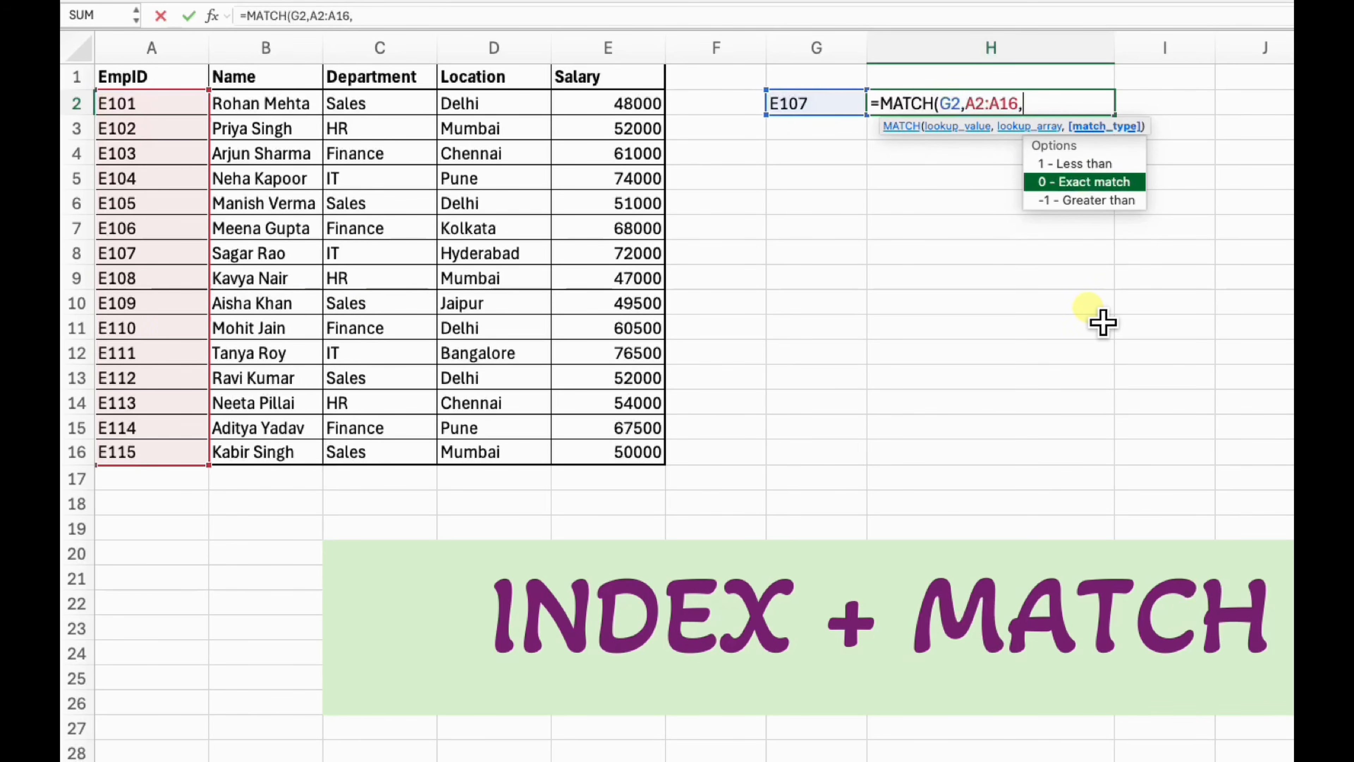
{"action": "key", "text": "Tab"}
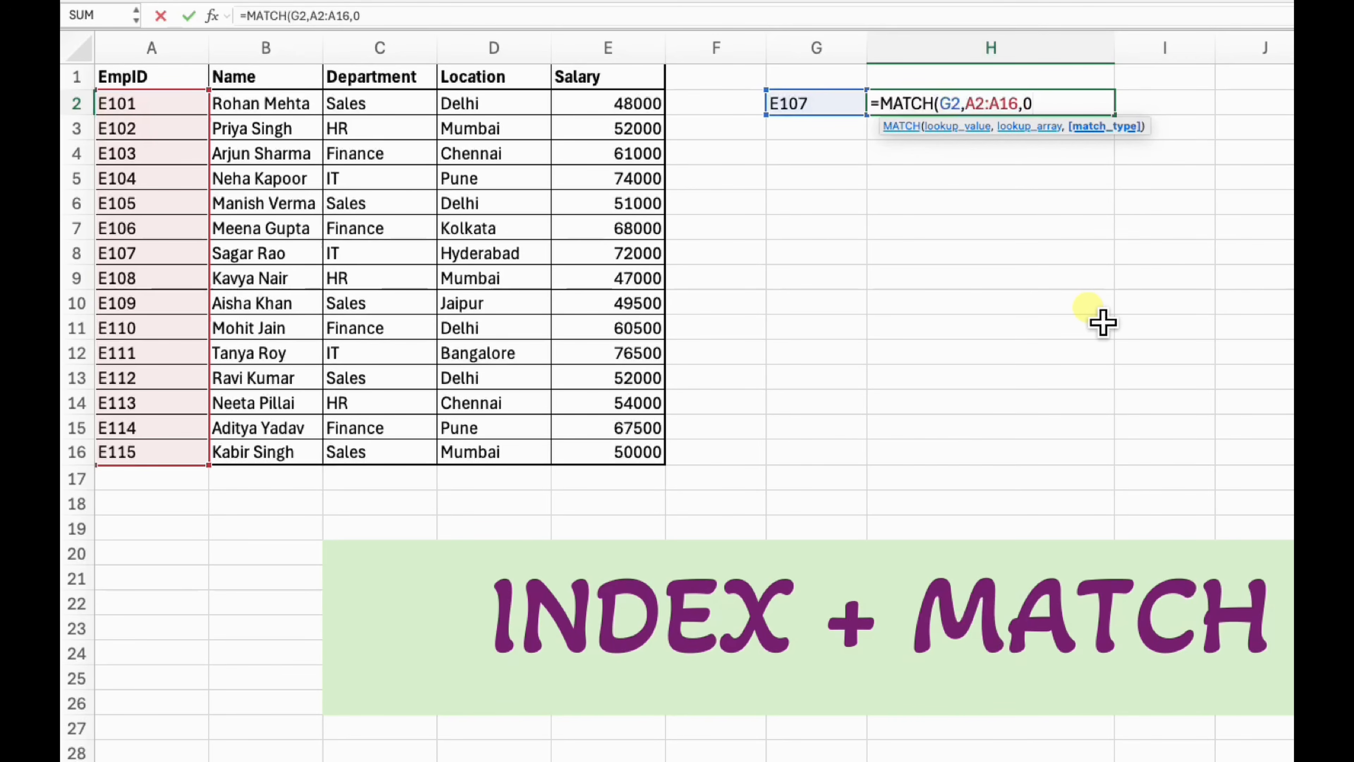
{"action": "type", "text": ")"}
{"action": "key", "text": "Return"}
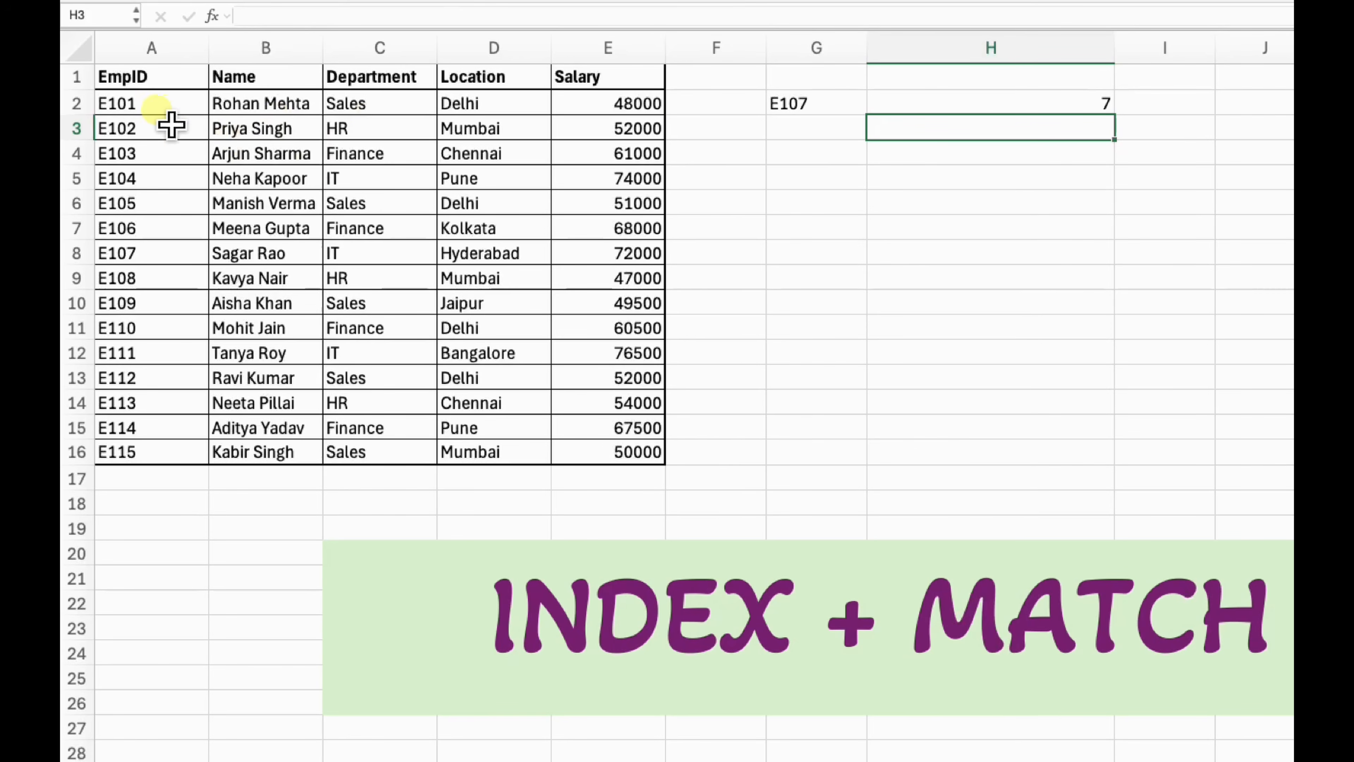
Check the MATCH result in H2 by counting through the employee IDs from A2 down to A8
{"action": "left_click", "coordinate": [167, 115]}
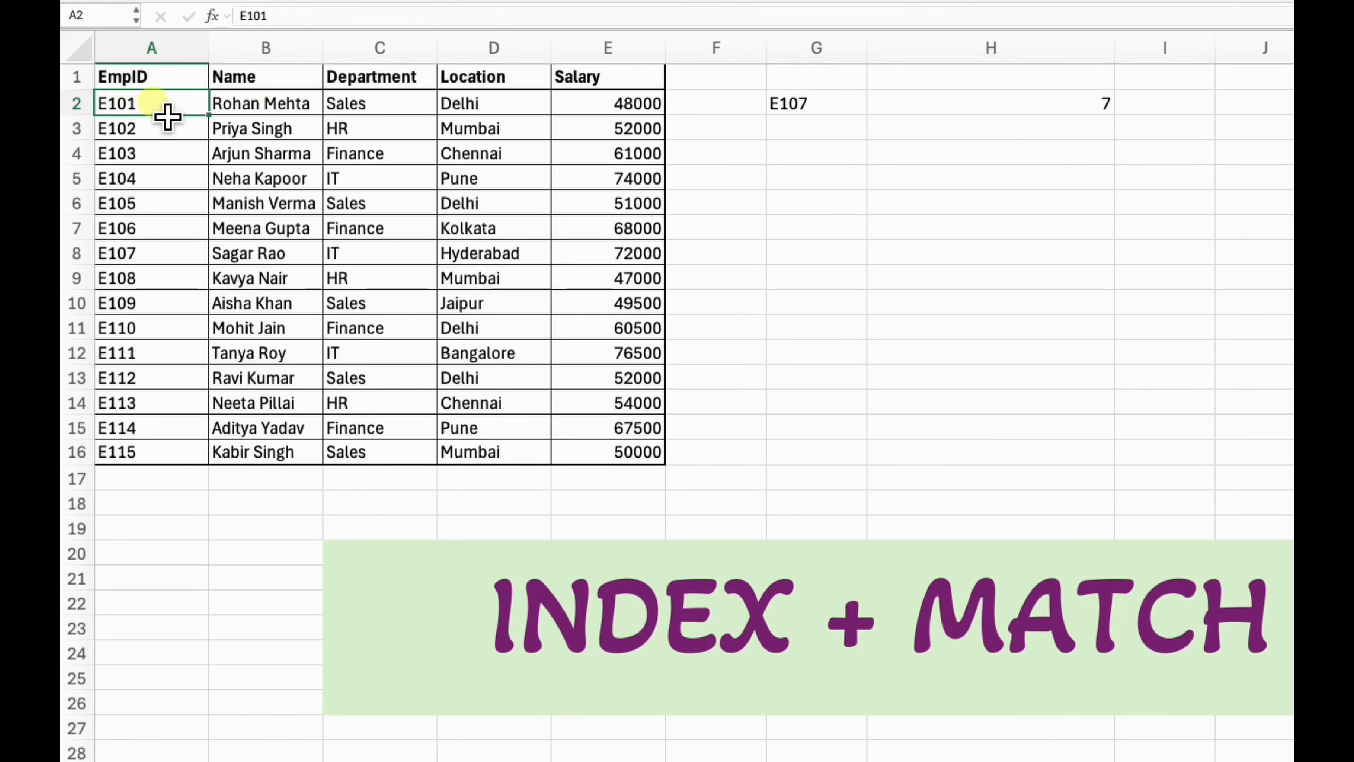
{"action": "left_click", "coordinate": [826, 105]}
{"action": "left_click", "coordinate": [926, 104]}
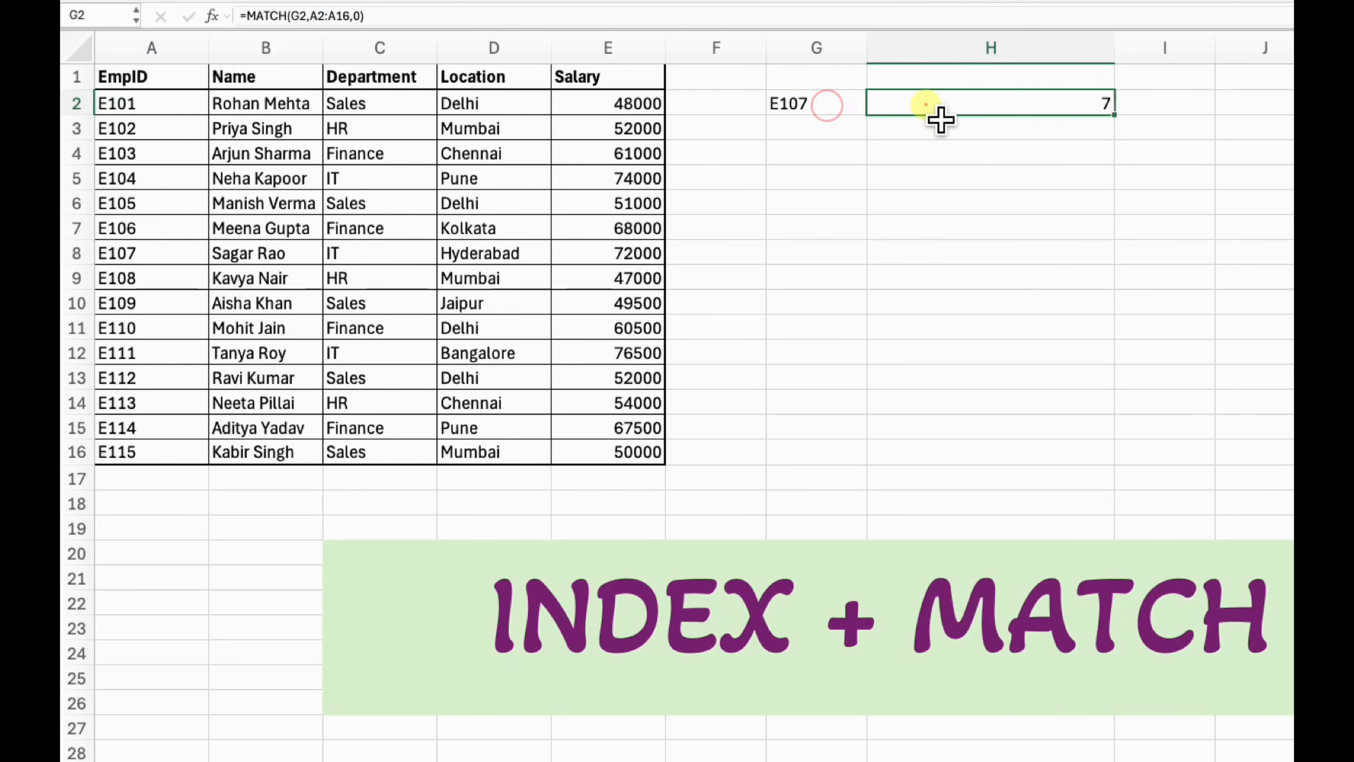
{"action": "left_click", "coordinate": [168, 104]}
{"action": "left_click", "coordinate": [174, 135]}
{"action": "left_click", "coordinate": [171, 153]}
{"action": "left_click", "coordinate": [160, 179]}
{"action": "left_click", "coordinate": [152, 202]}
{"action": "left_click", "coordinate": [152, 228]}
{"action": "left_click", "coordinate": [160, 253]}
{"action": "left_click", "coordinate": [943, 102]}
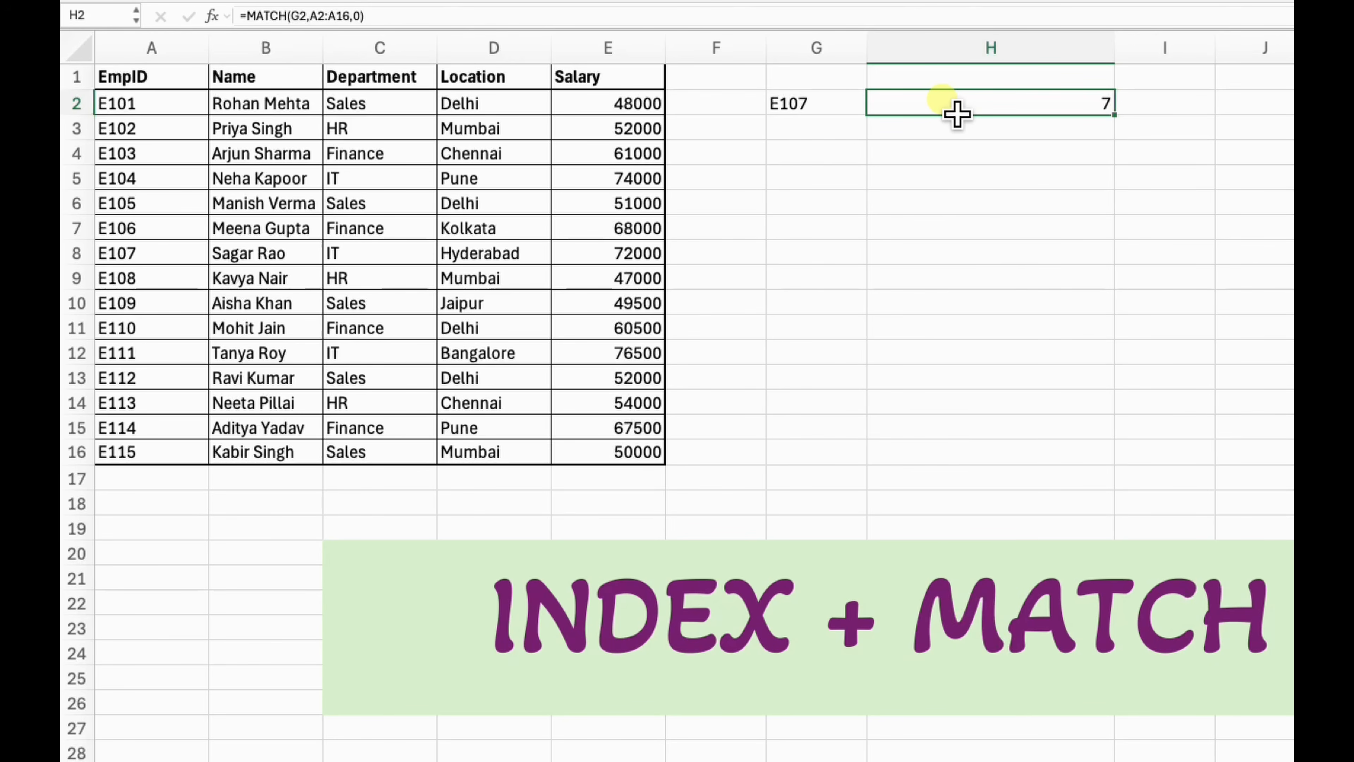
Enter the formula =INDEX(A2:A16,8) in cell H4
{"action": "left_click", "coordinate": [939, 153]}
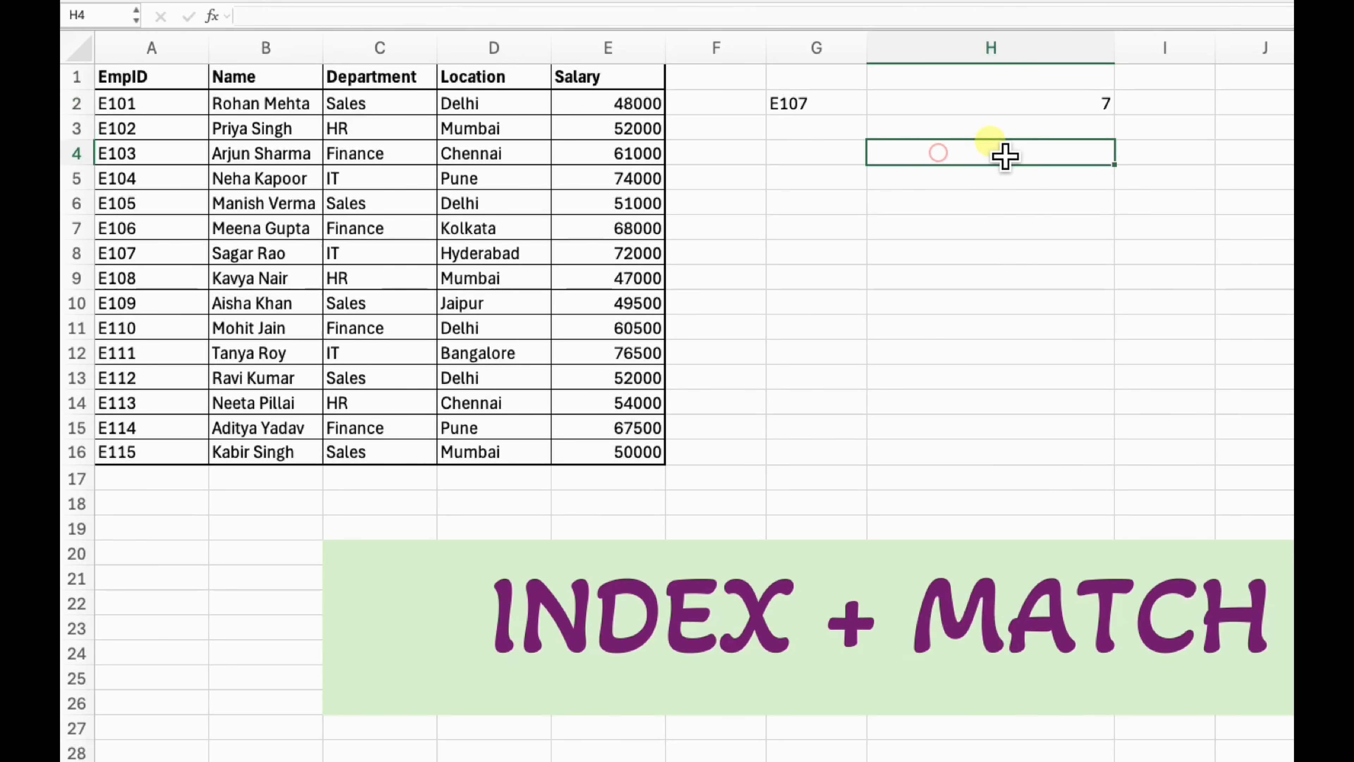
{"action": "type", "text": "=i"}
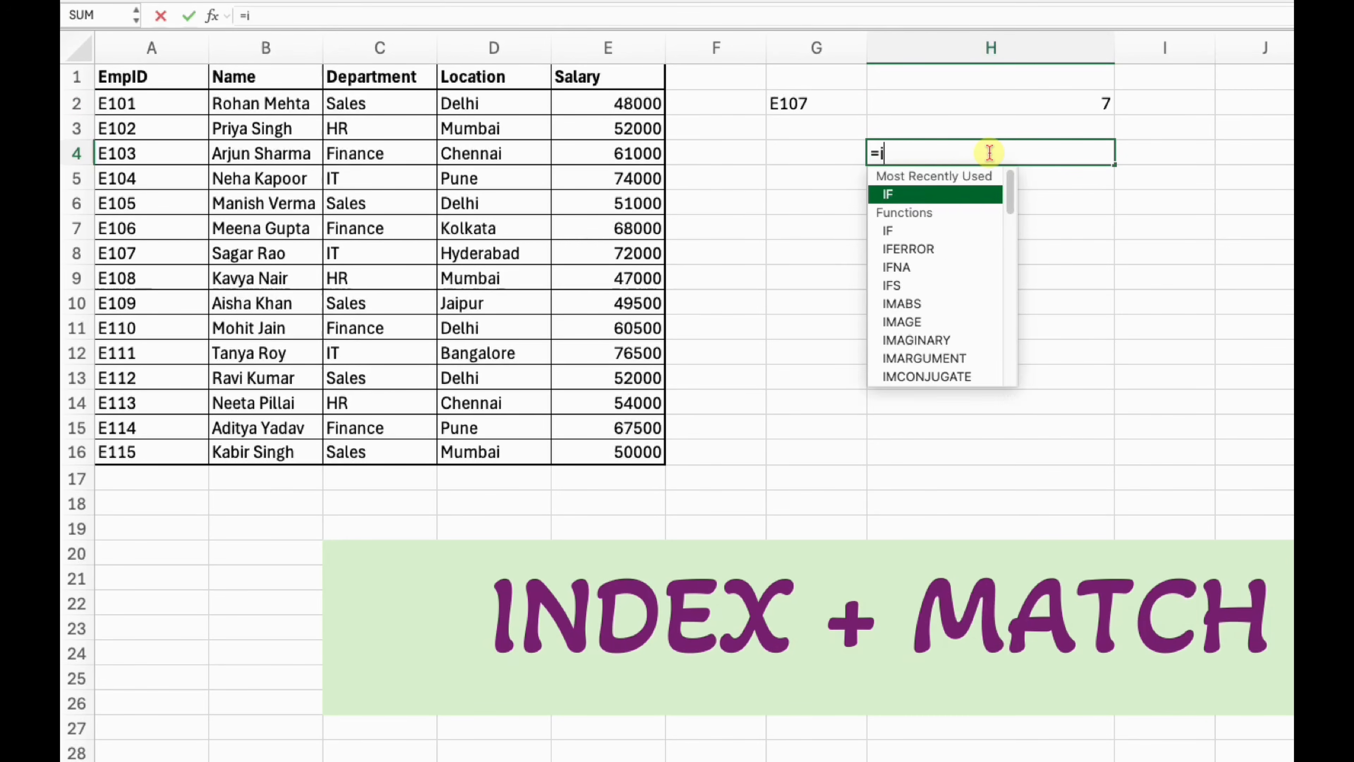
{"action": "type", "text": "ndex"}
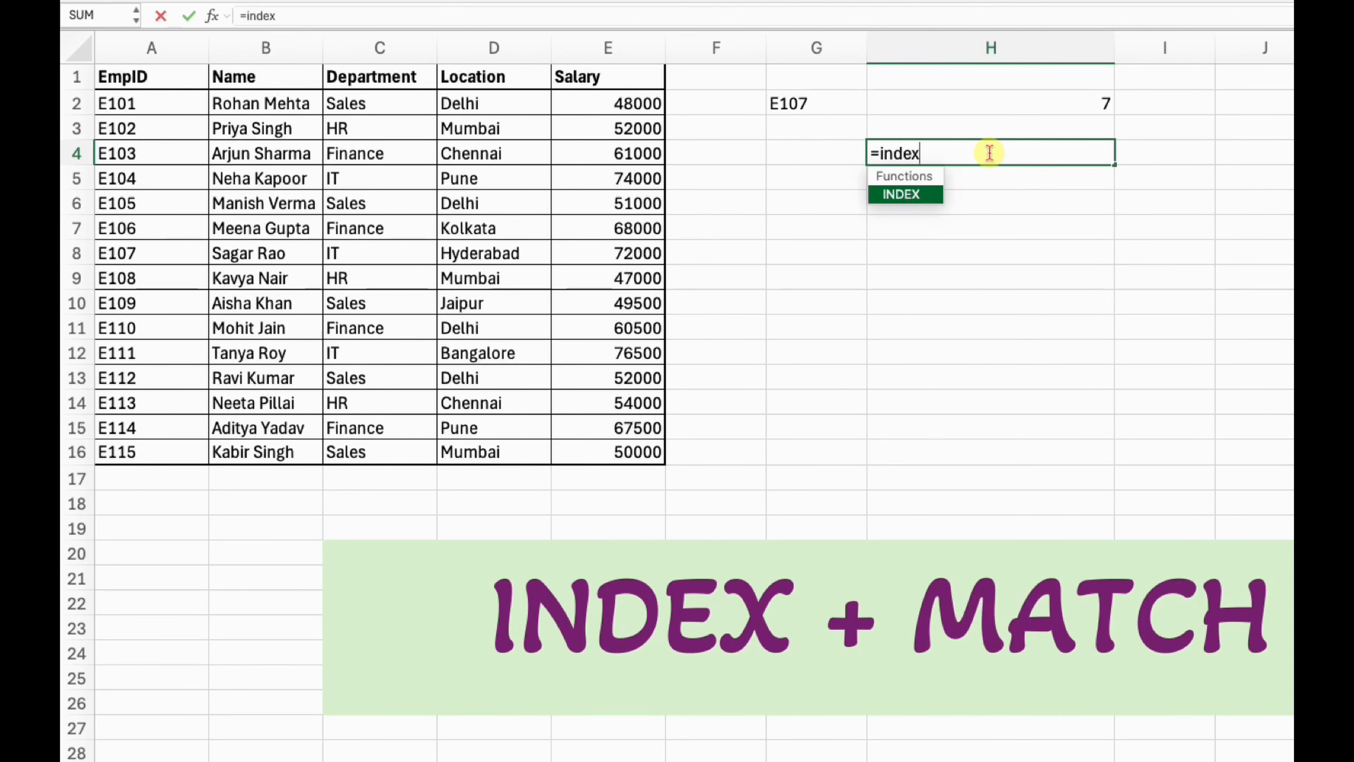
{"action": "key", "text": "Tab"}
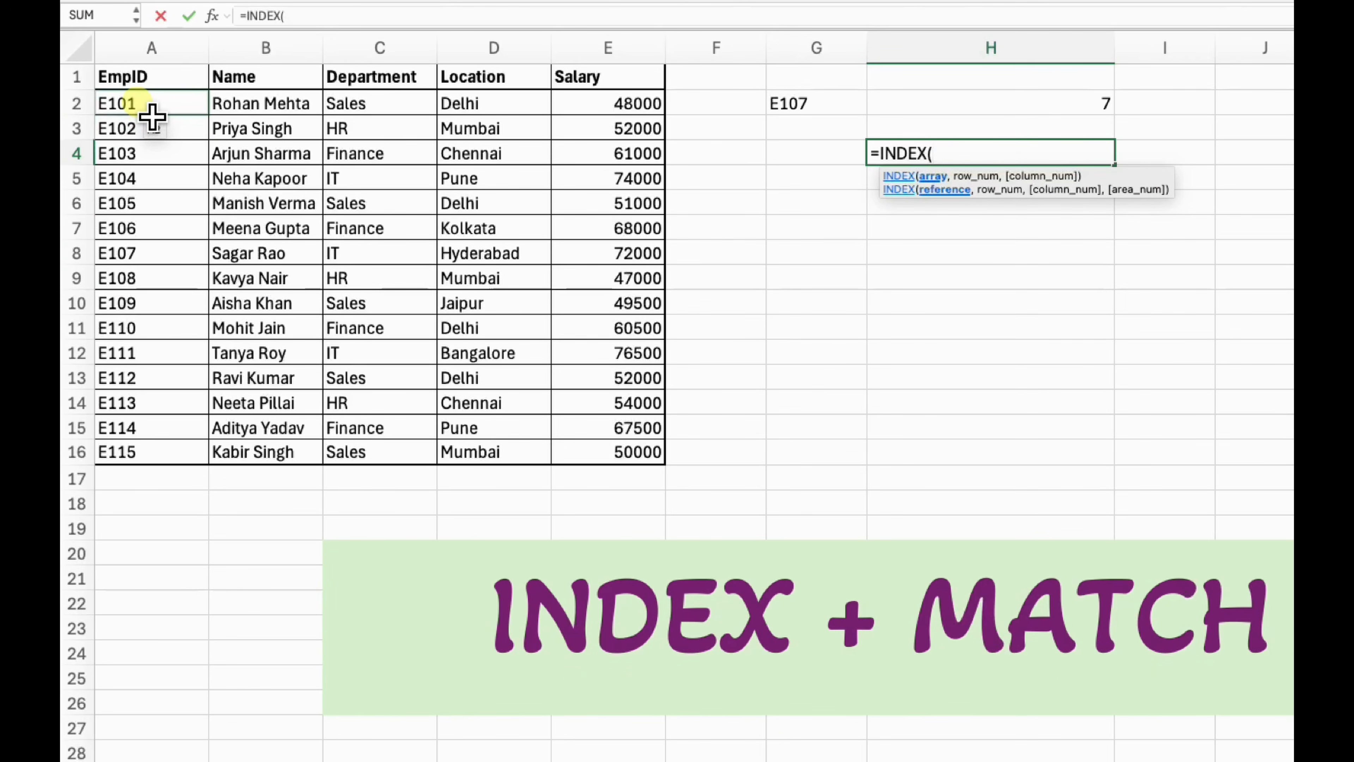
{"action": "left_click_drag", "start_coordinate": [137, 103], "coordinate": [155, 453]}
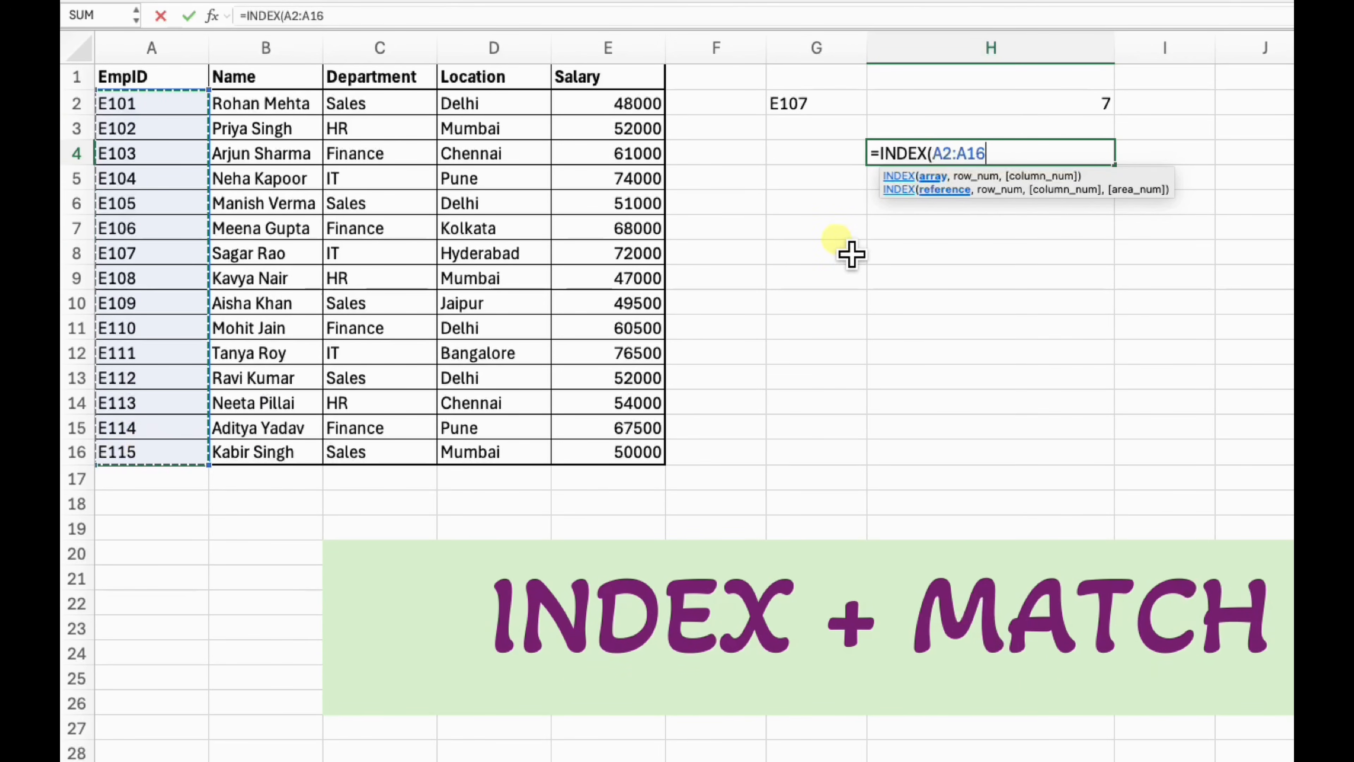
{"action": "type", "text": ",8"}
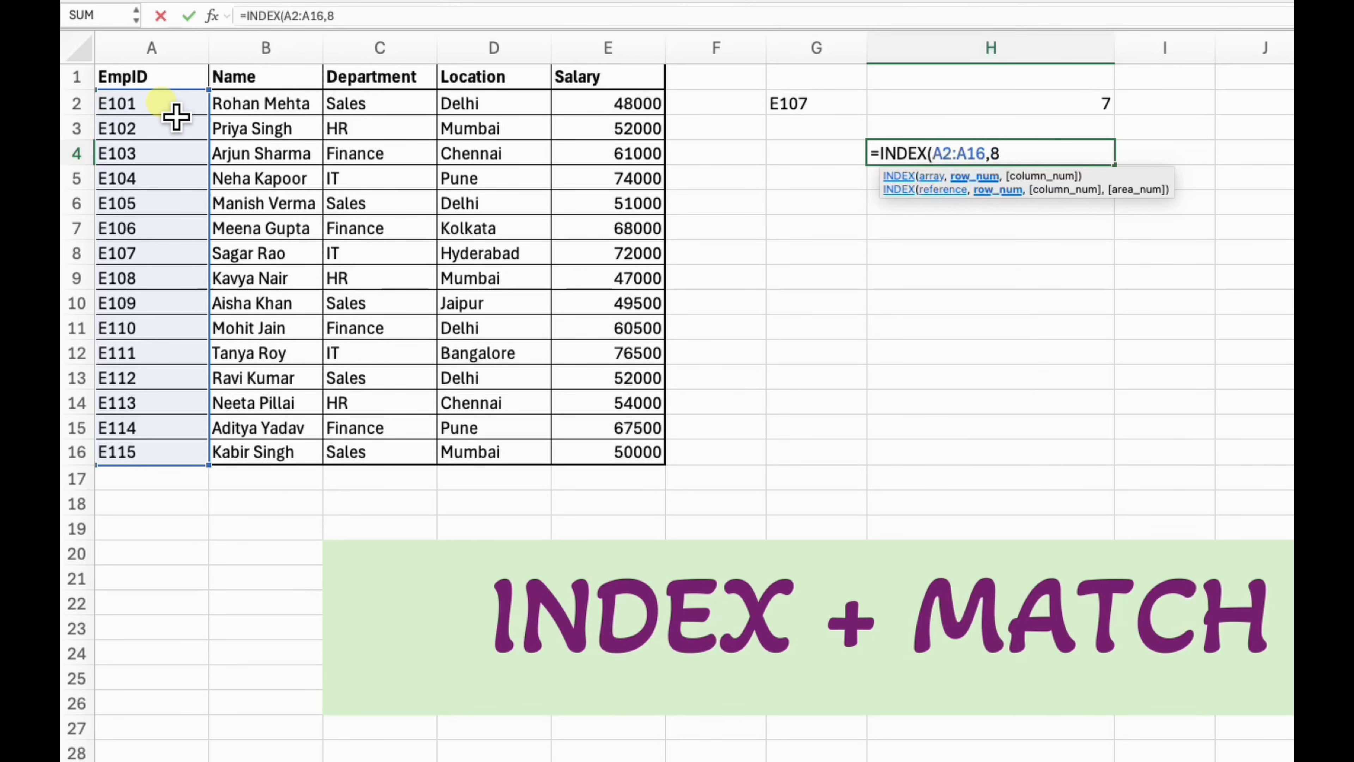
{"action": "type", "text": ")"}
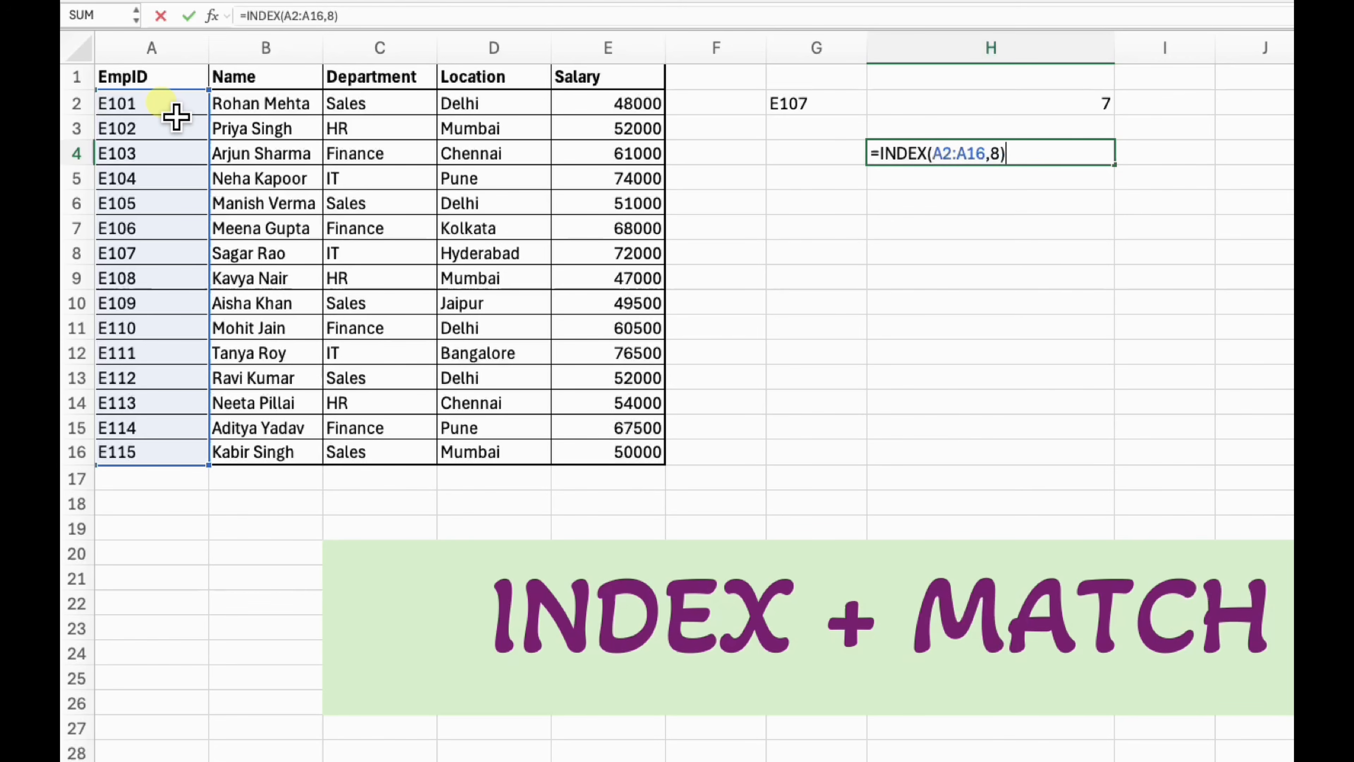
{"action": "key", "text": "Return"}
Compare the INDEX result with the eighth entry of the EmpID range A2:A16
{"action": "left_click_drag", "start_coordinate": [171, 107], "coordinate": [144, 453]}
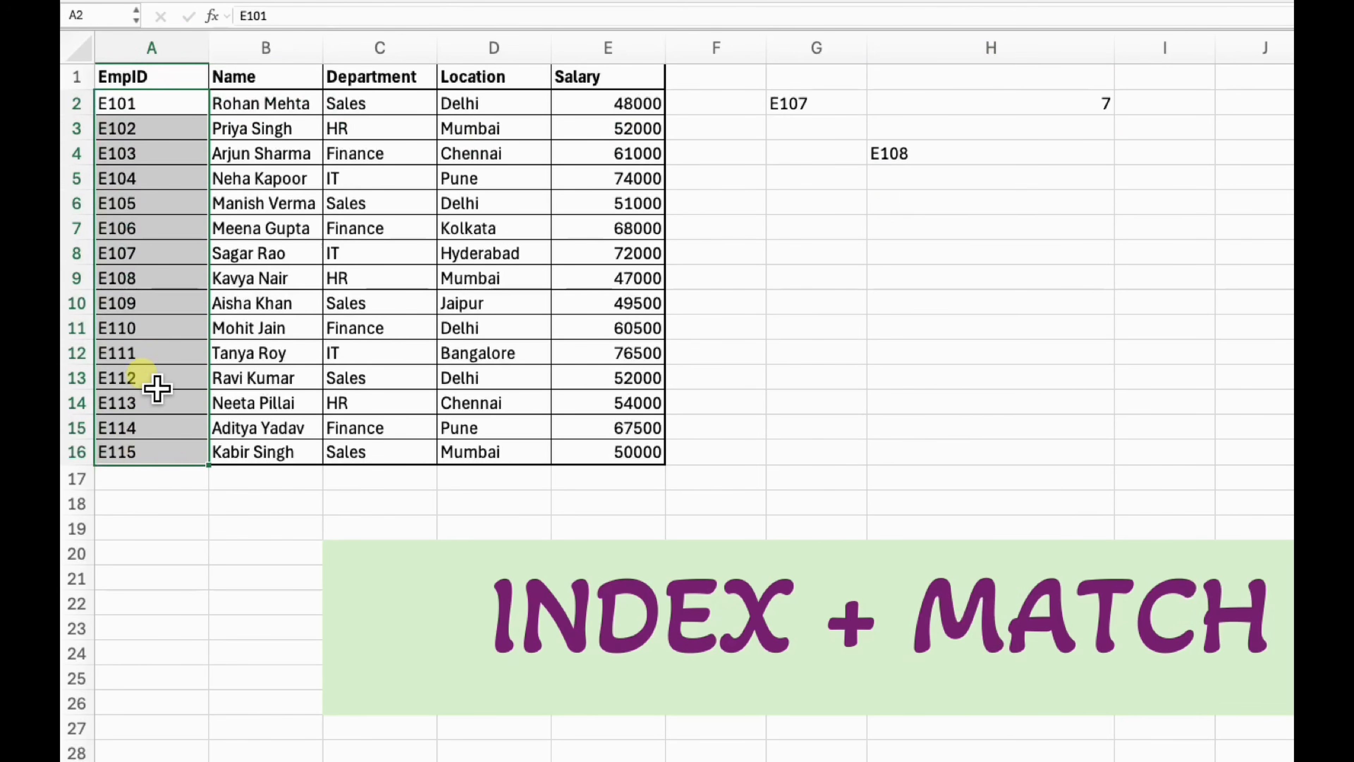
{"action": "left_click", "coordinate": [141, 328]}
{"action": "left_click", "coordinate": [139, 278]}
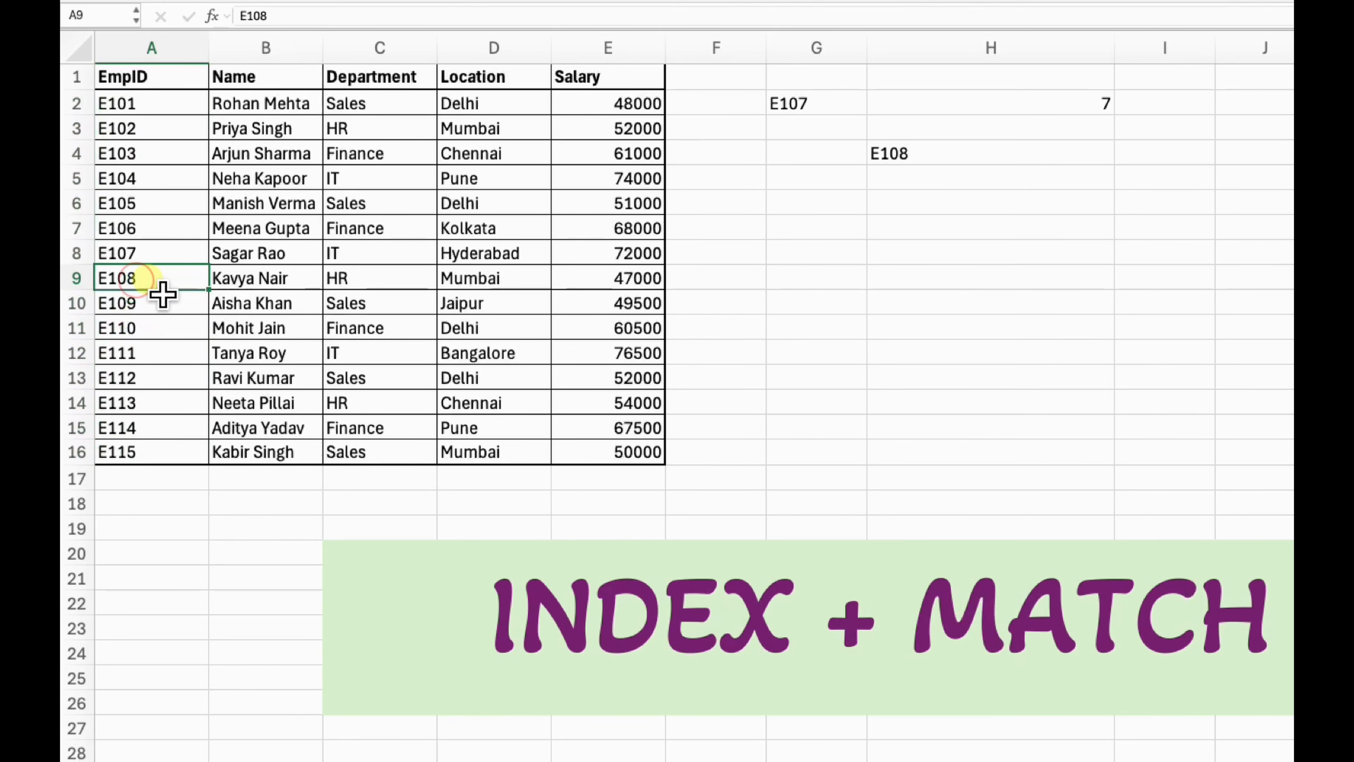
Replace the formula in H4 with =INDEX(E2:E16,7) to return the seventh value of the Salary range
{"action": "left_click", "coordinate": [916, 156]}
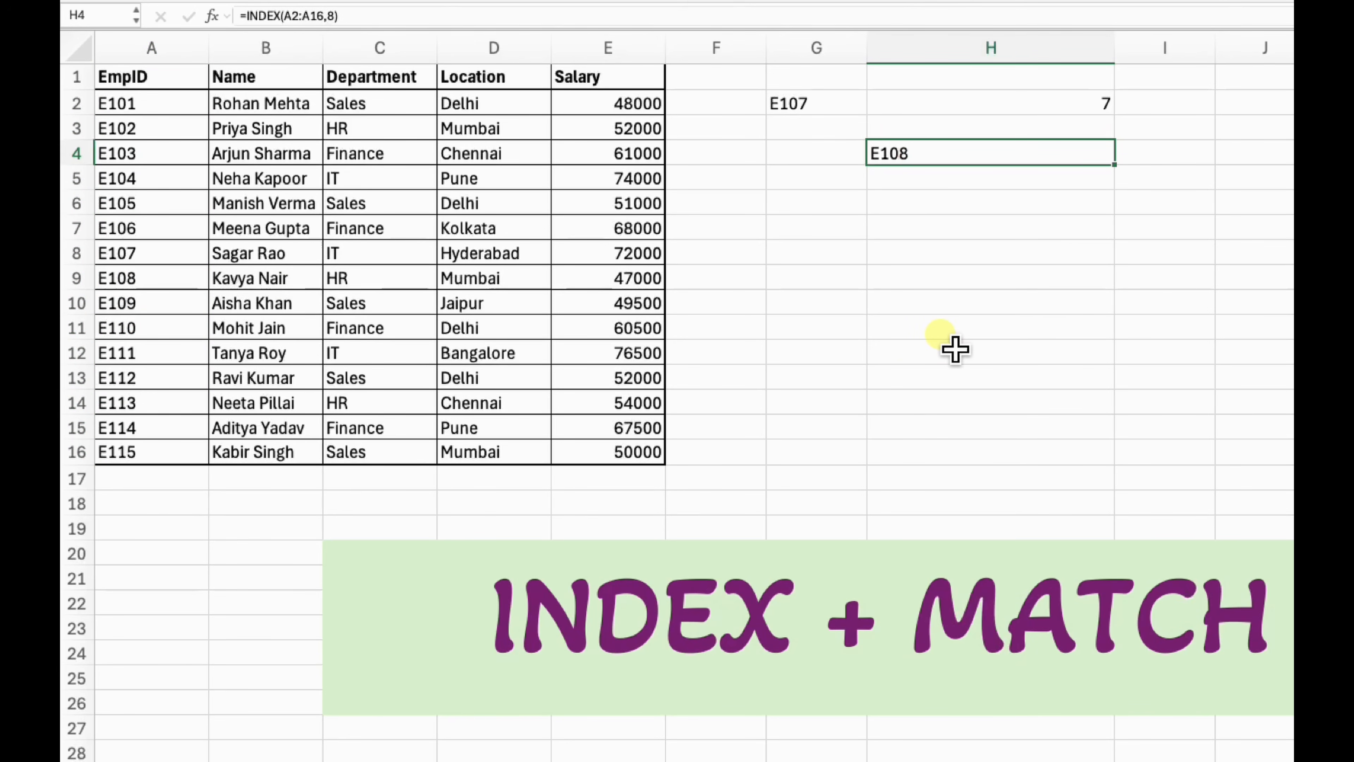
{"action": "type", "text": "=inde"}
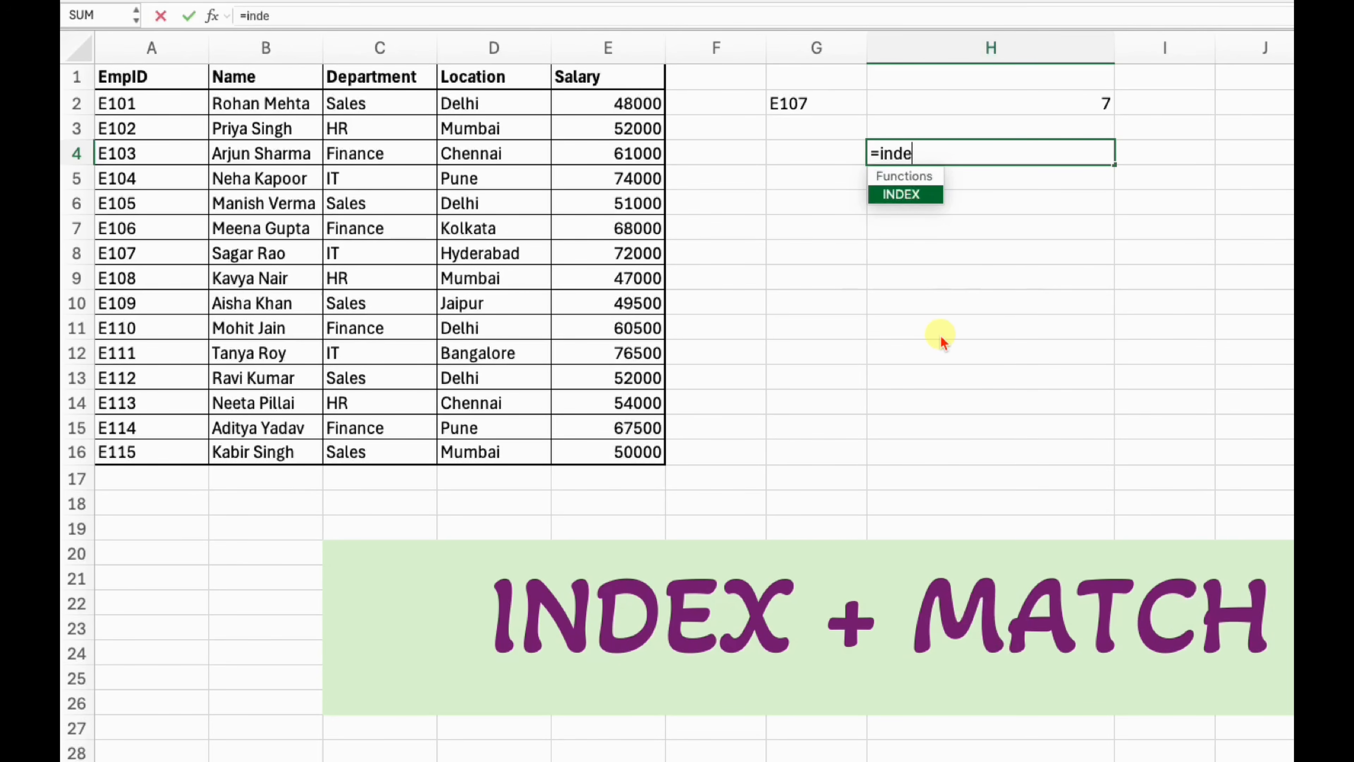
{"action": "key", "text": "Tab"}
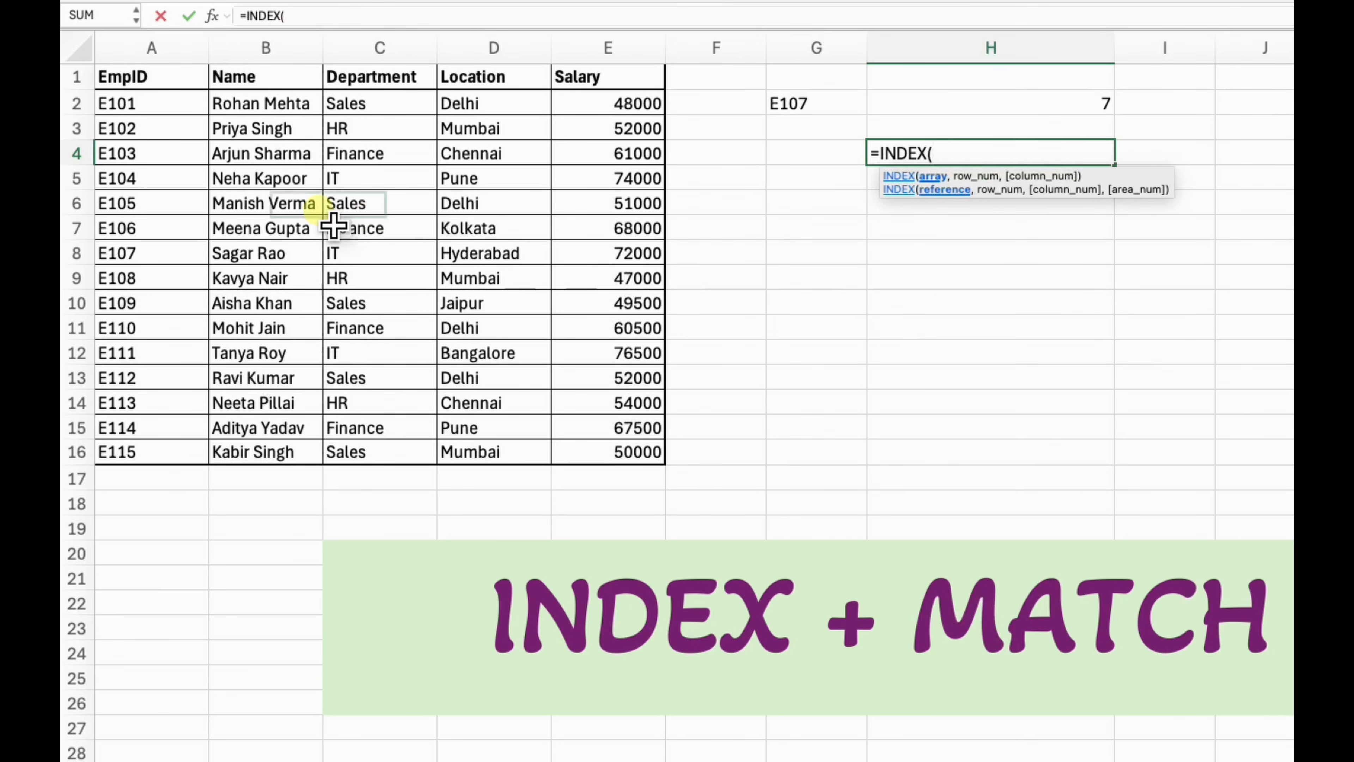
{"action": "left_click_drag", "start_coordinate": [641, 114], "coordinate": [643, 450]}
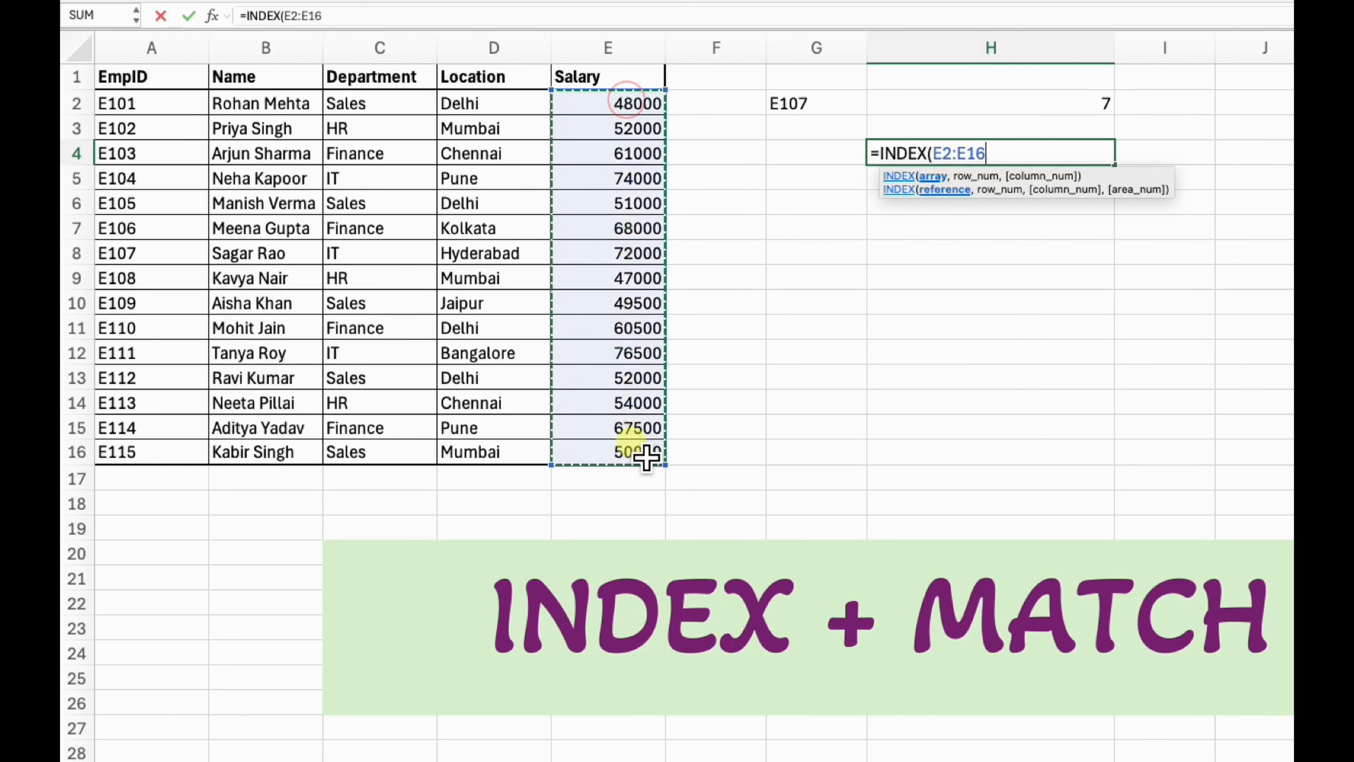
{"action": "type", "text": ",7"}
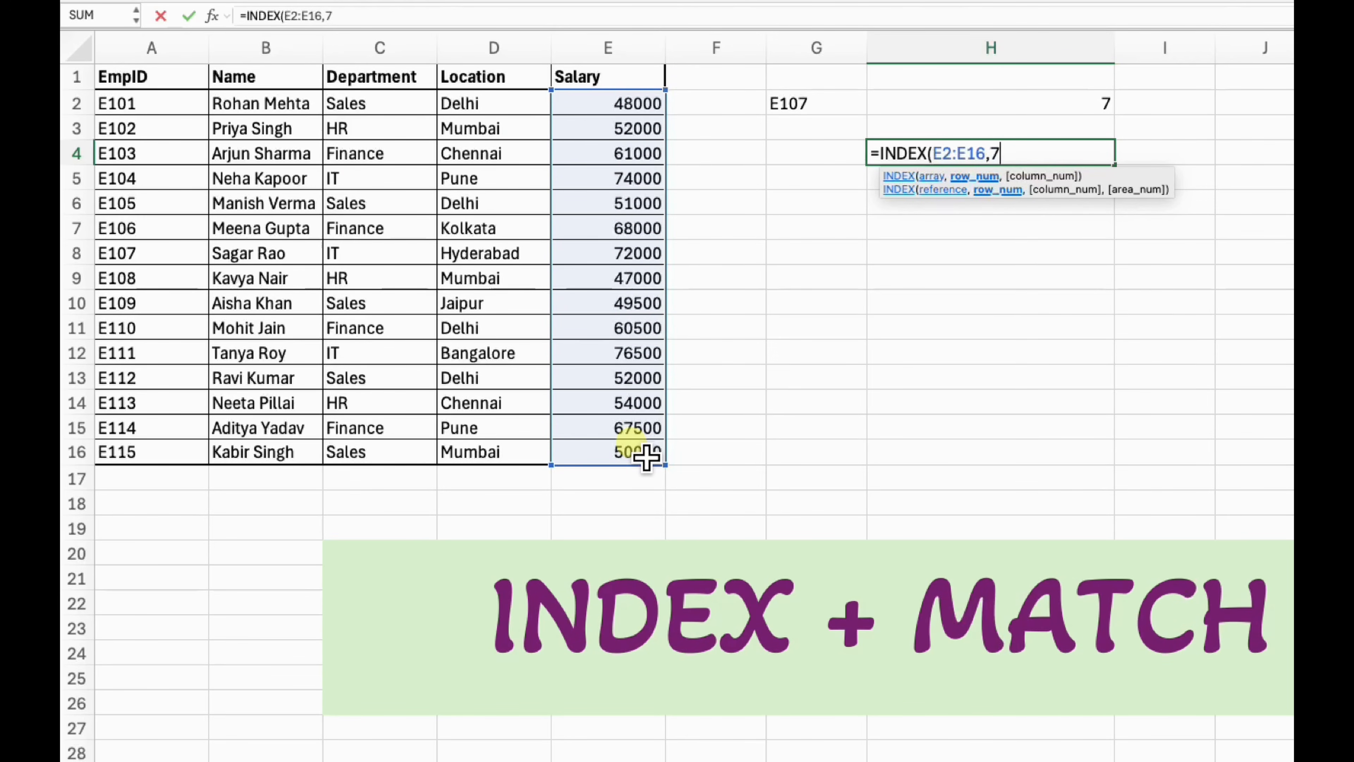
{"action": "type", "text": ")"}
{"action": "key", "text": "Return"}
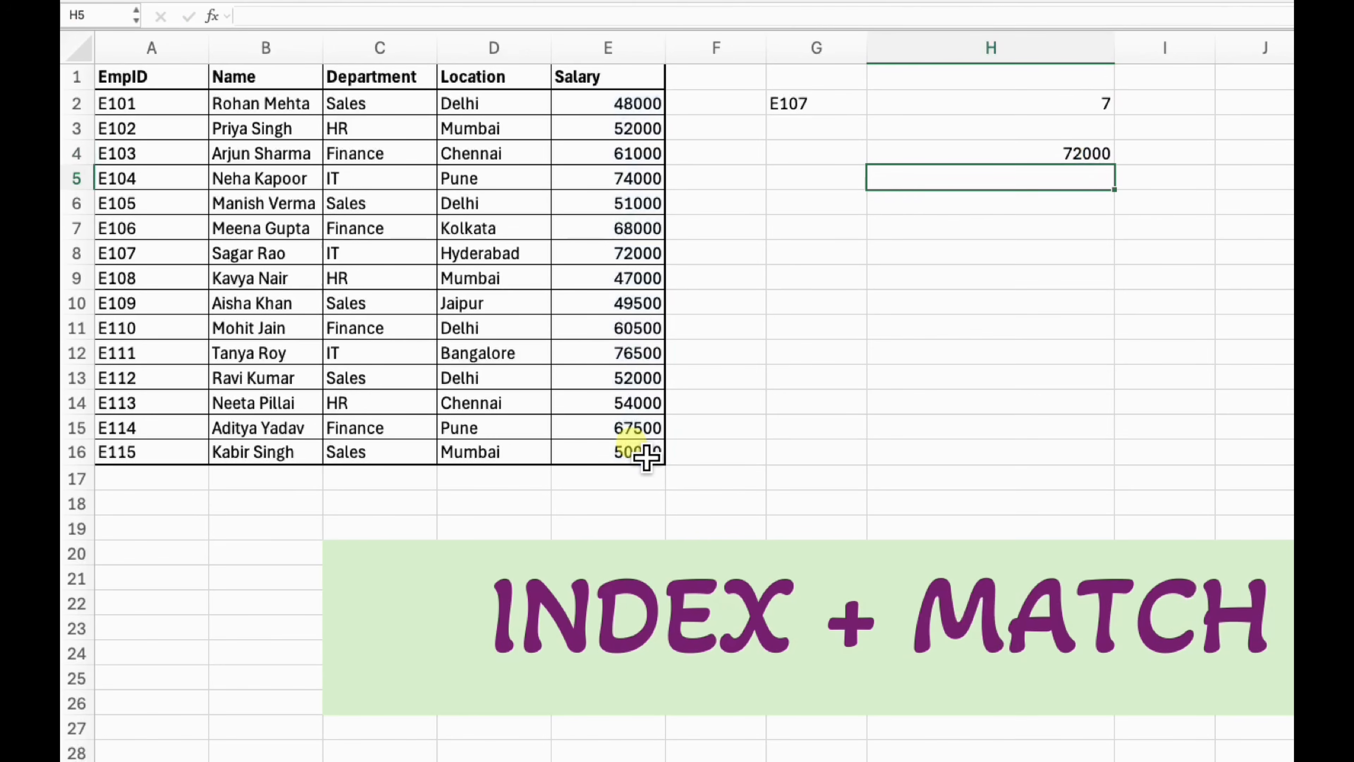
Compare the INDEX result in H4 with salary cell E8 and review the formula's row number argument against the MATCH formula in H2
{"action": "left_click", "coordinate": [642, 255]}
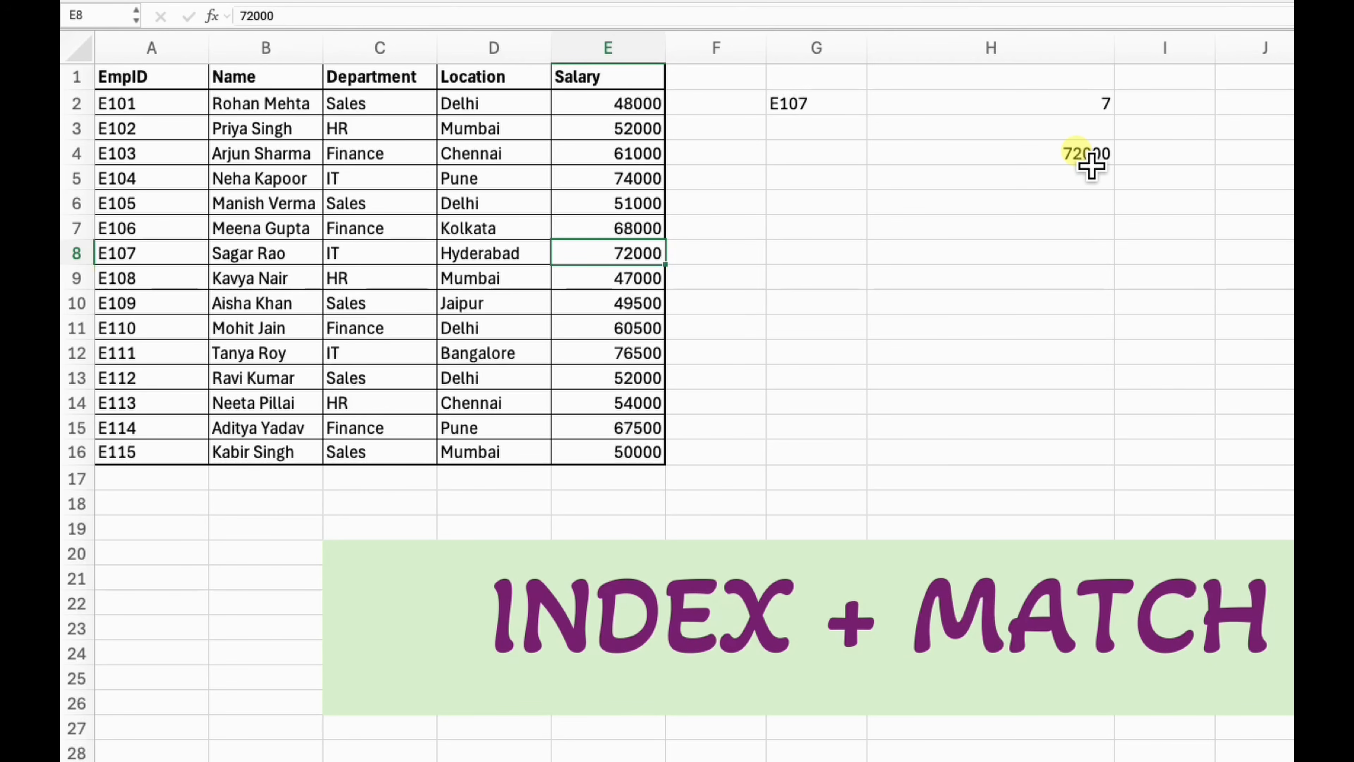
{"action": "double_click", "coordinate": [1037, 103]}
{"action": "double_click", "coordinate": [1028, 151]}
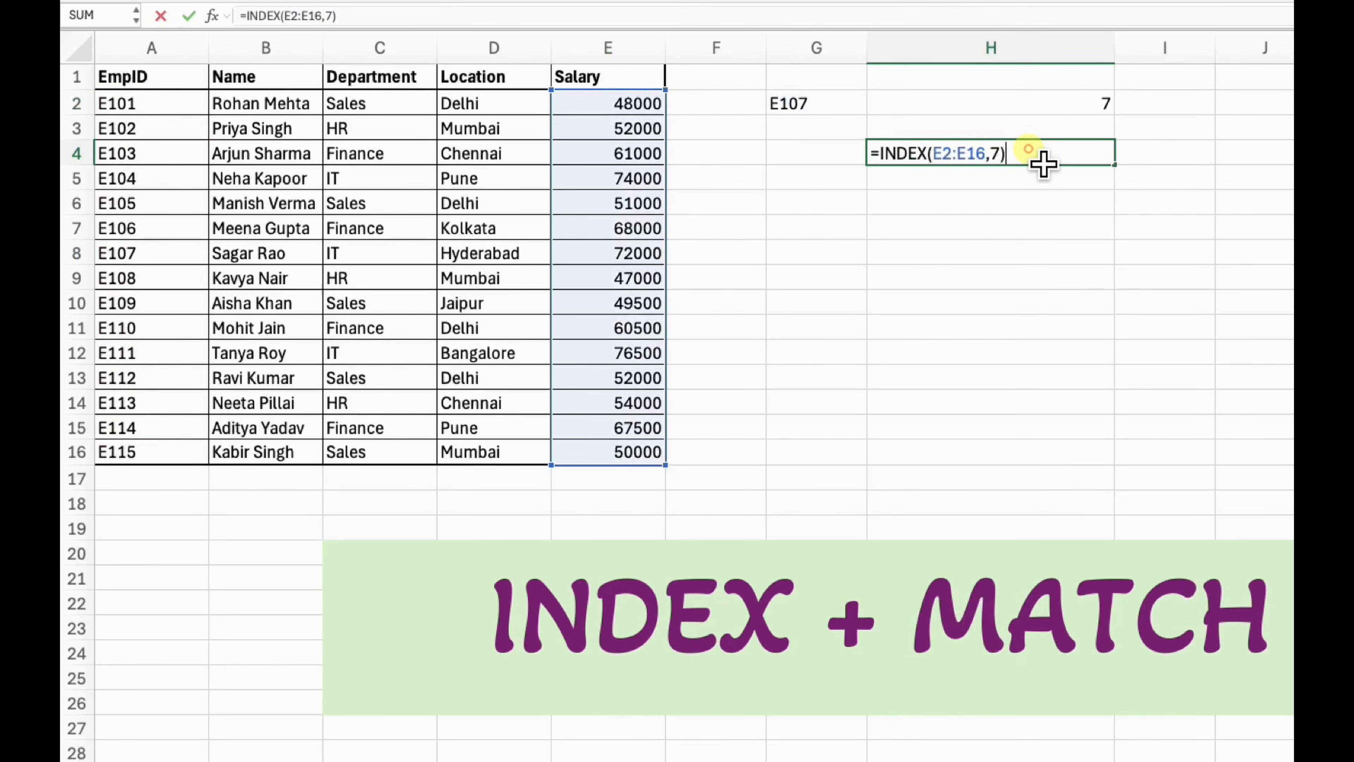
{"action": "key", "text": "Return"}
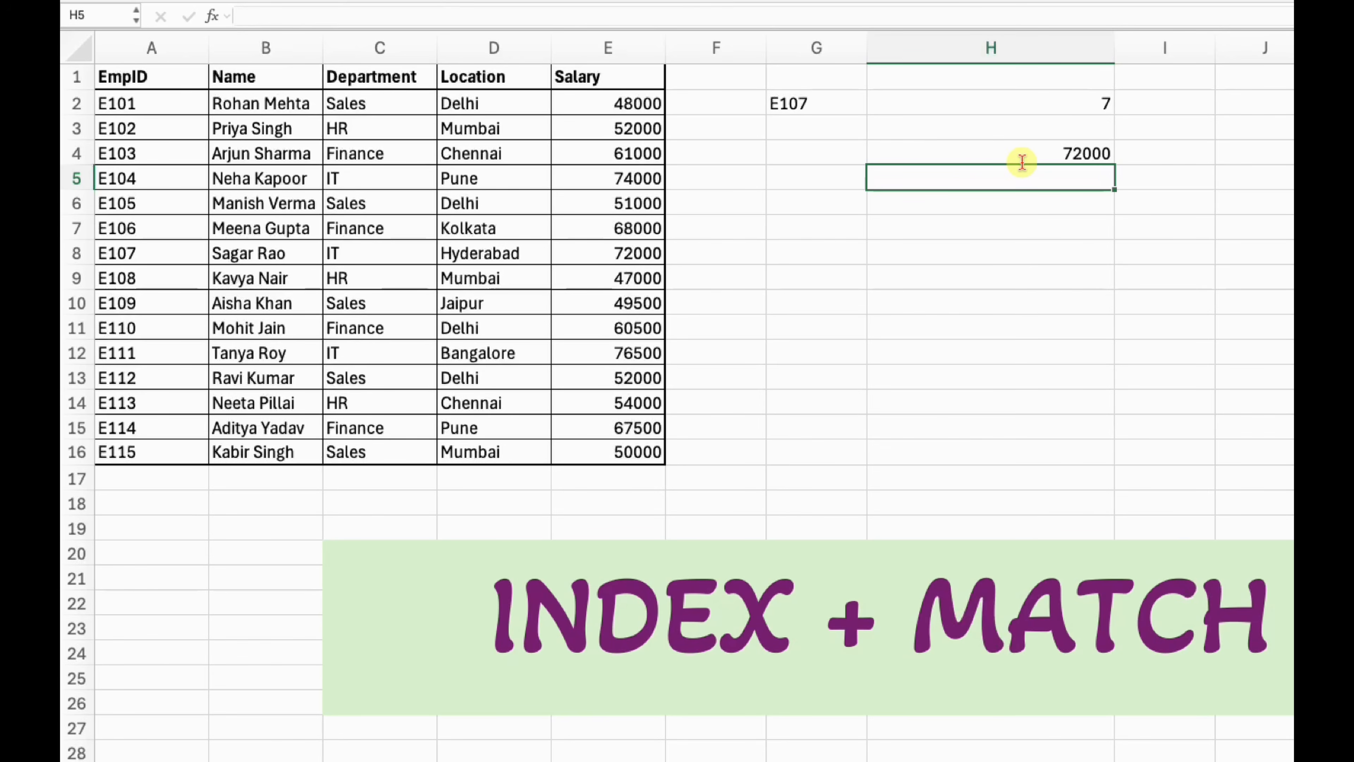
{"action": "double_click", "coordinate": [1015, 154]}
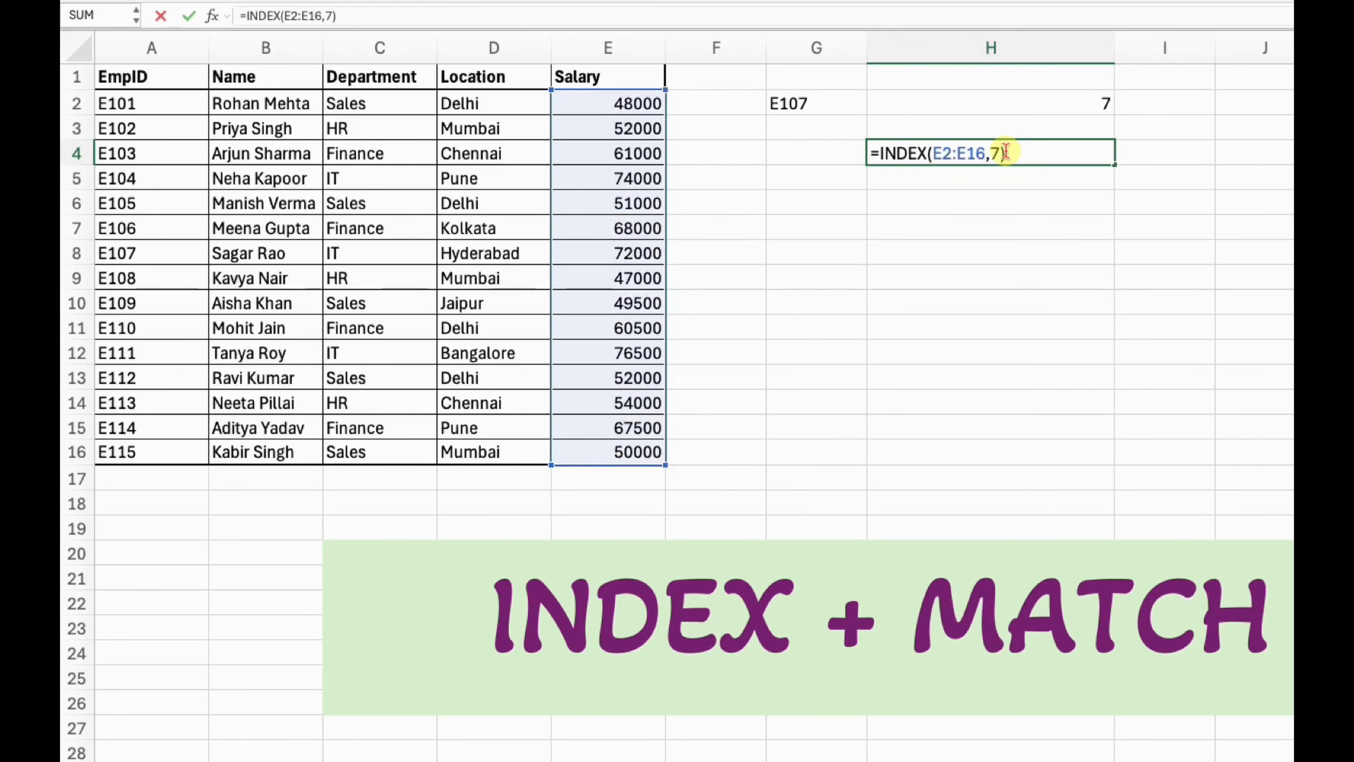
{"action": "left_click", "coordinate": [1003, 153]}
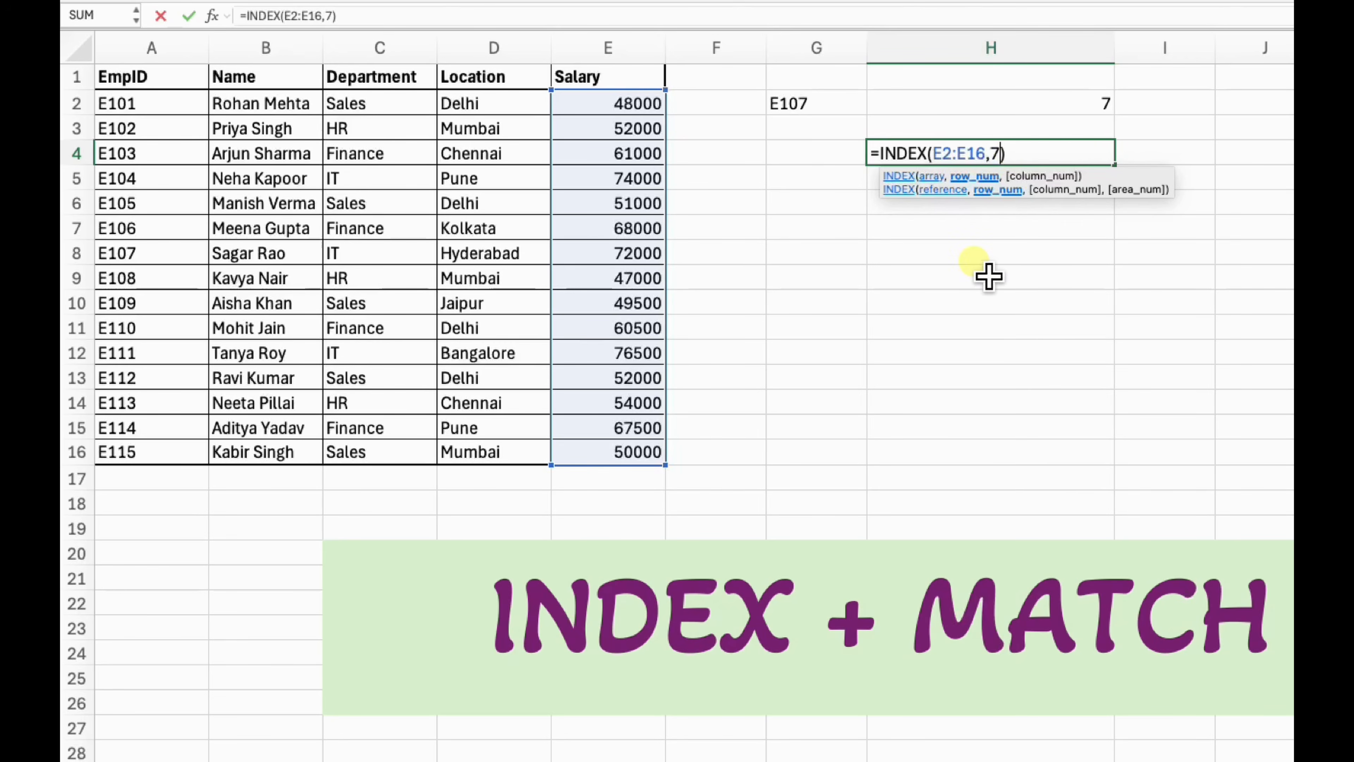
{"action": "key", "text": "Return"}
Start an INDEX formula in H6 with the Salary range E2:E16 as its array
{"action": "key", "text": "Down"}
{"action": "type", "text": "="}
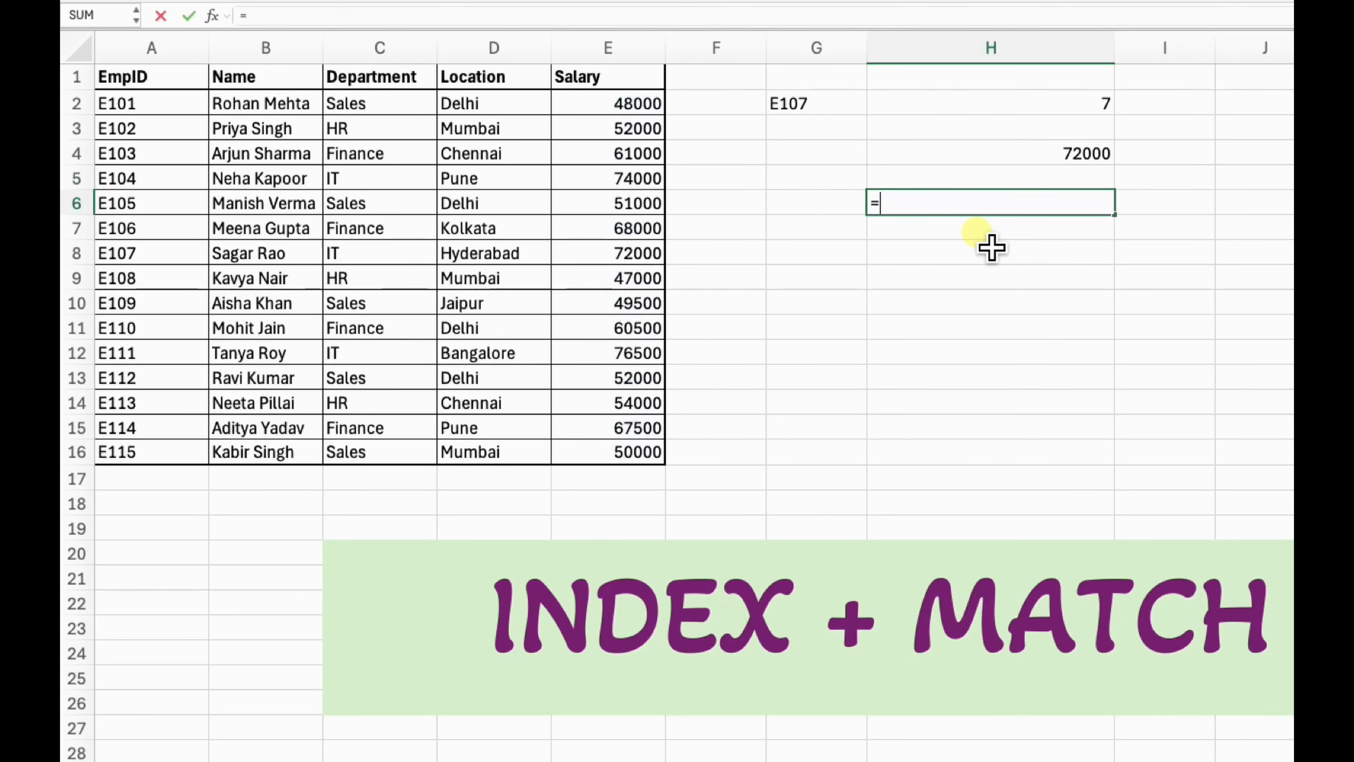
{"action": "type", "text": "index"}
{"action": "key", "text": "Tab"}
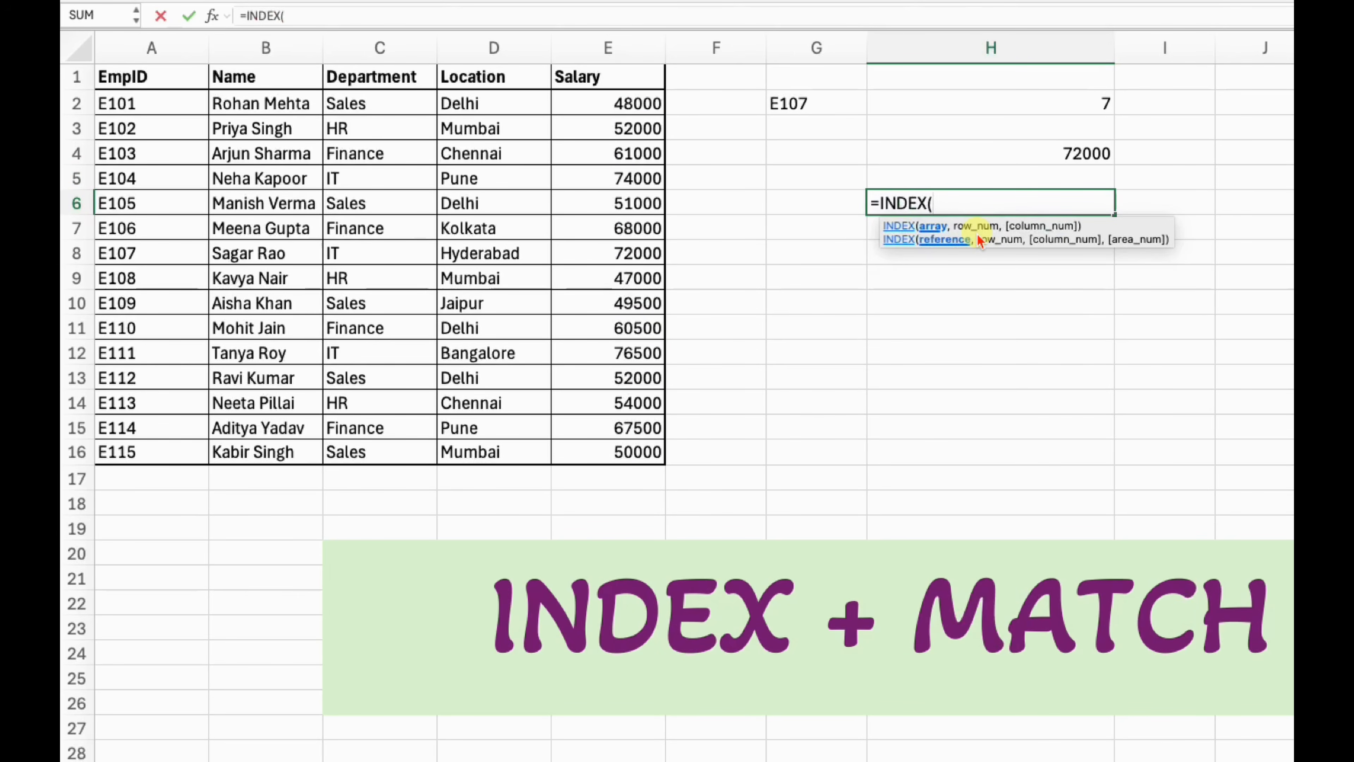
{"action": "left_click_drag", "start_coordinate": [600, 110], "coordinate": [641, 454]}
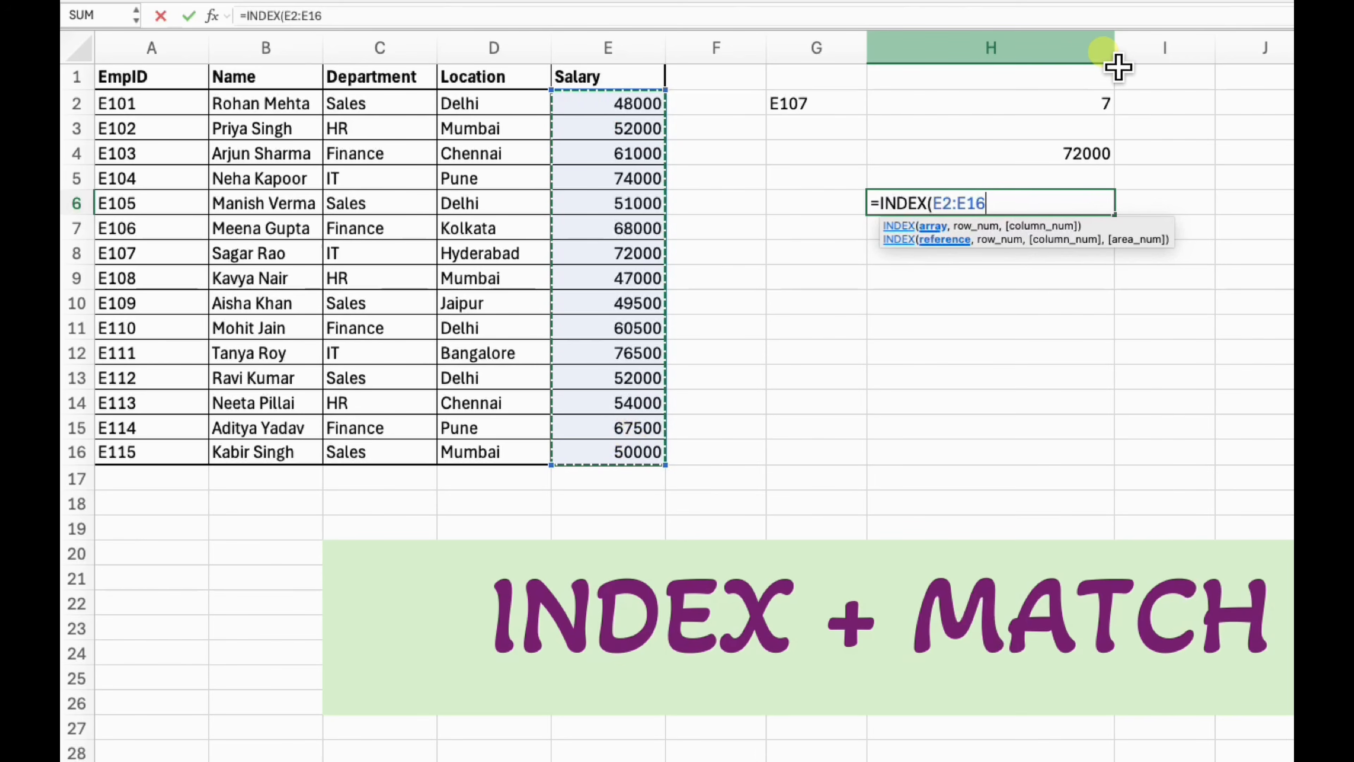
{"action": "type", "text": ","}
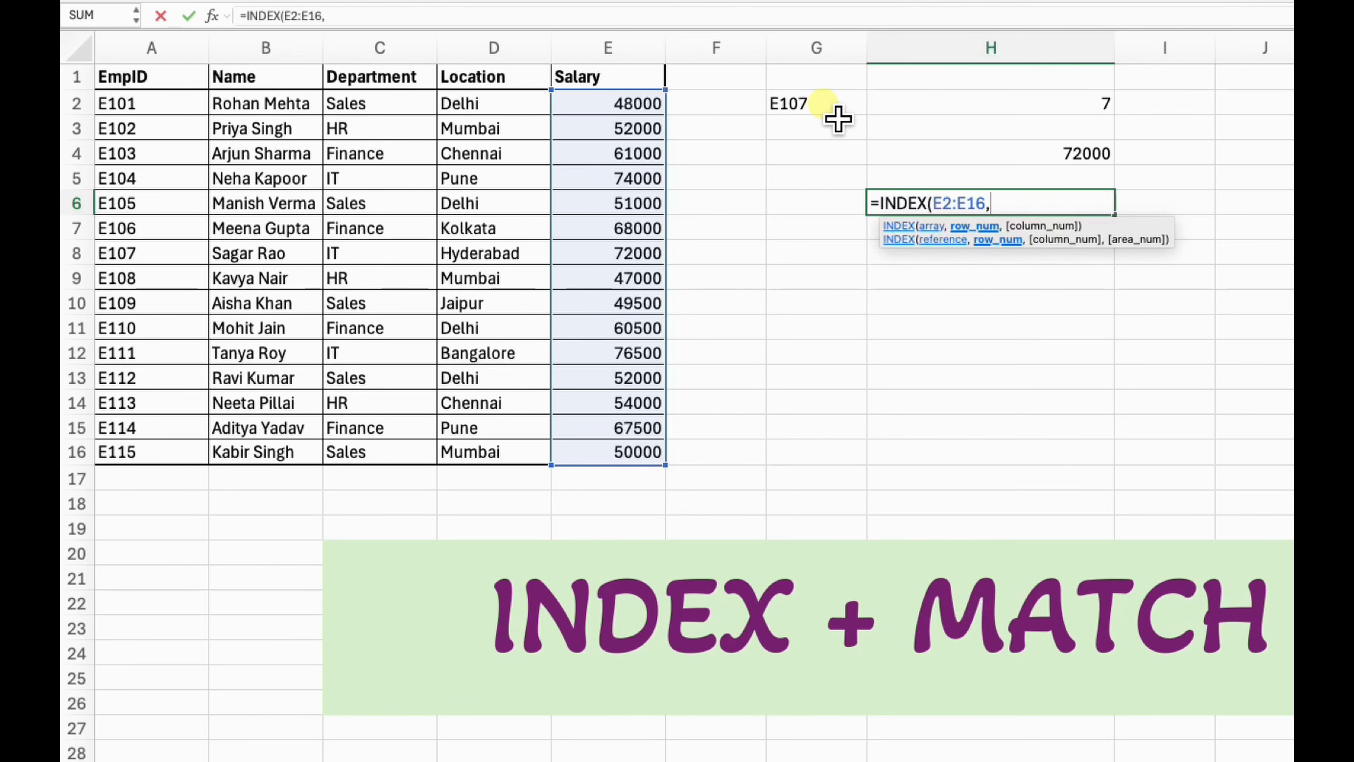
Complete the H6 formula with a nested MATCH(G2,A2:A16,0) as the row number
{"action": "type", "text": "match"}
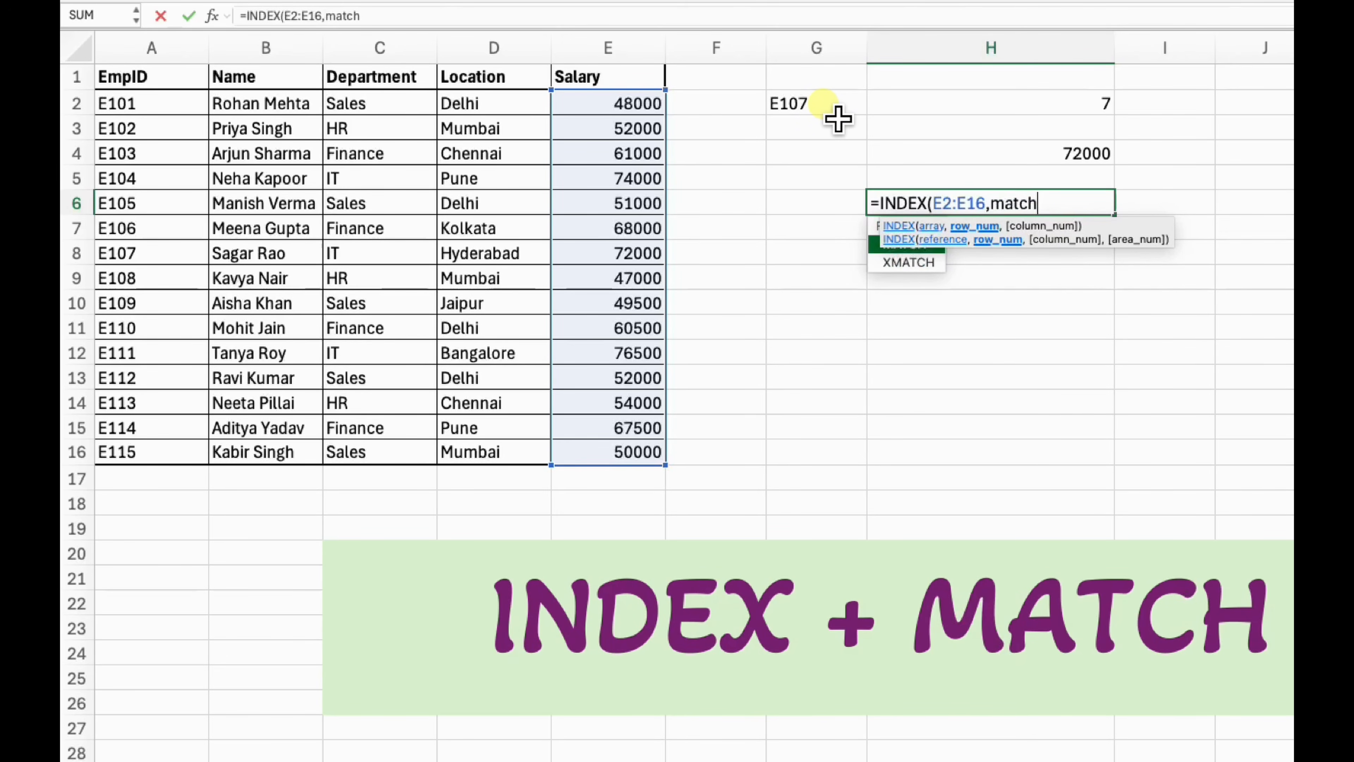
{"action": "key", "text": "Tab"}
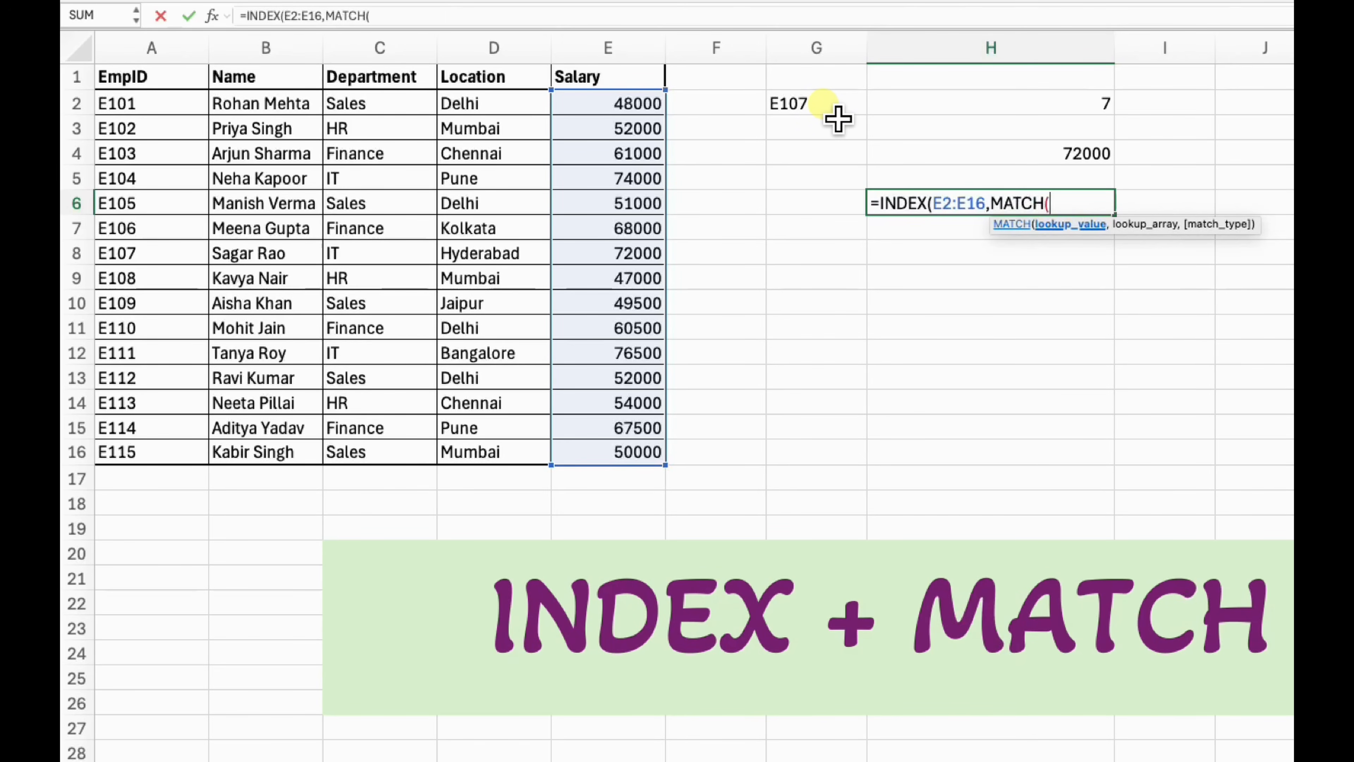
{"action": "left_click", "coordinate": [838, 119]}
{"action": "type", "text": ","}
{"action": "left_click_drag", "start_coordinate": [187, 112], "coordinate": [159, 455]}
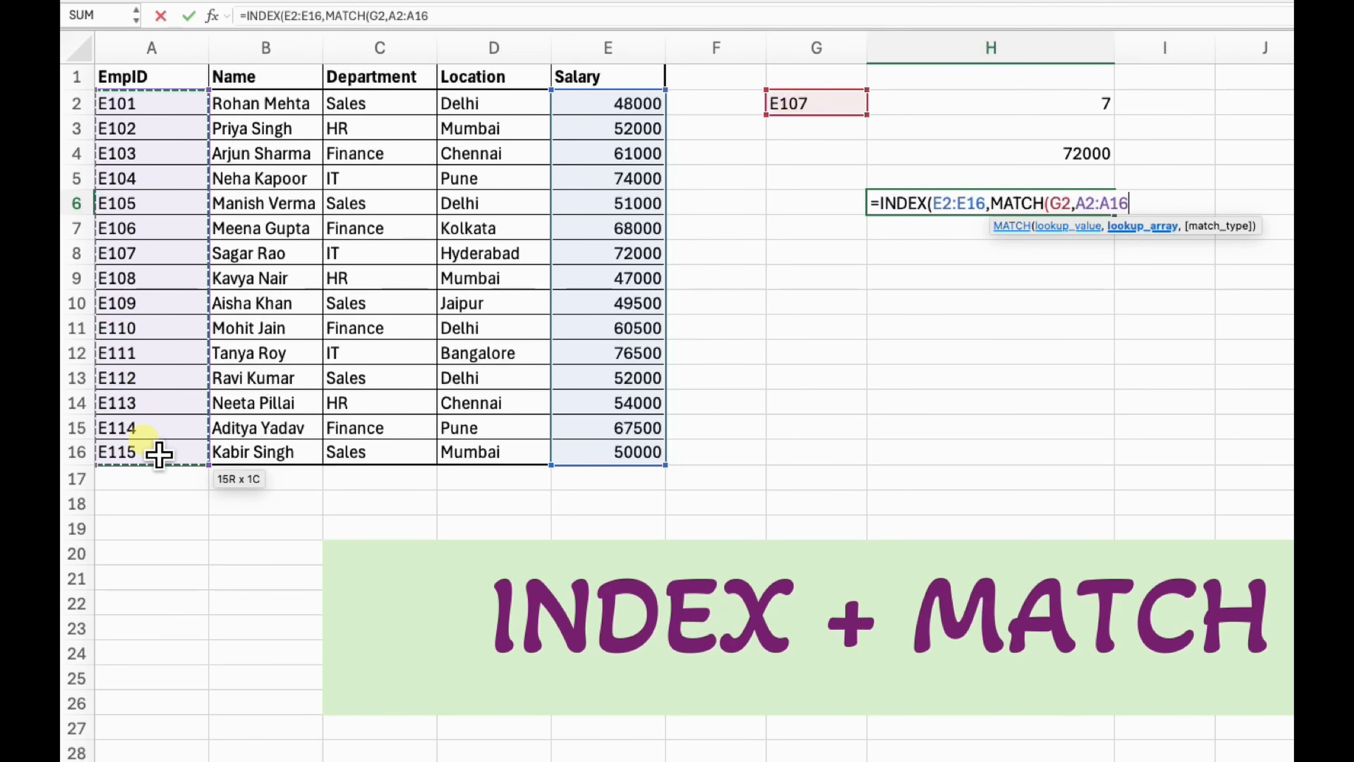
{"action": "type", "text": ",0"}
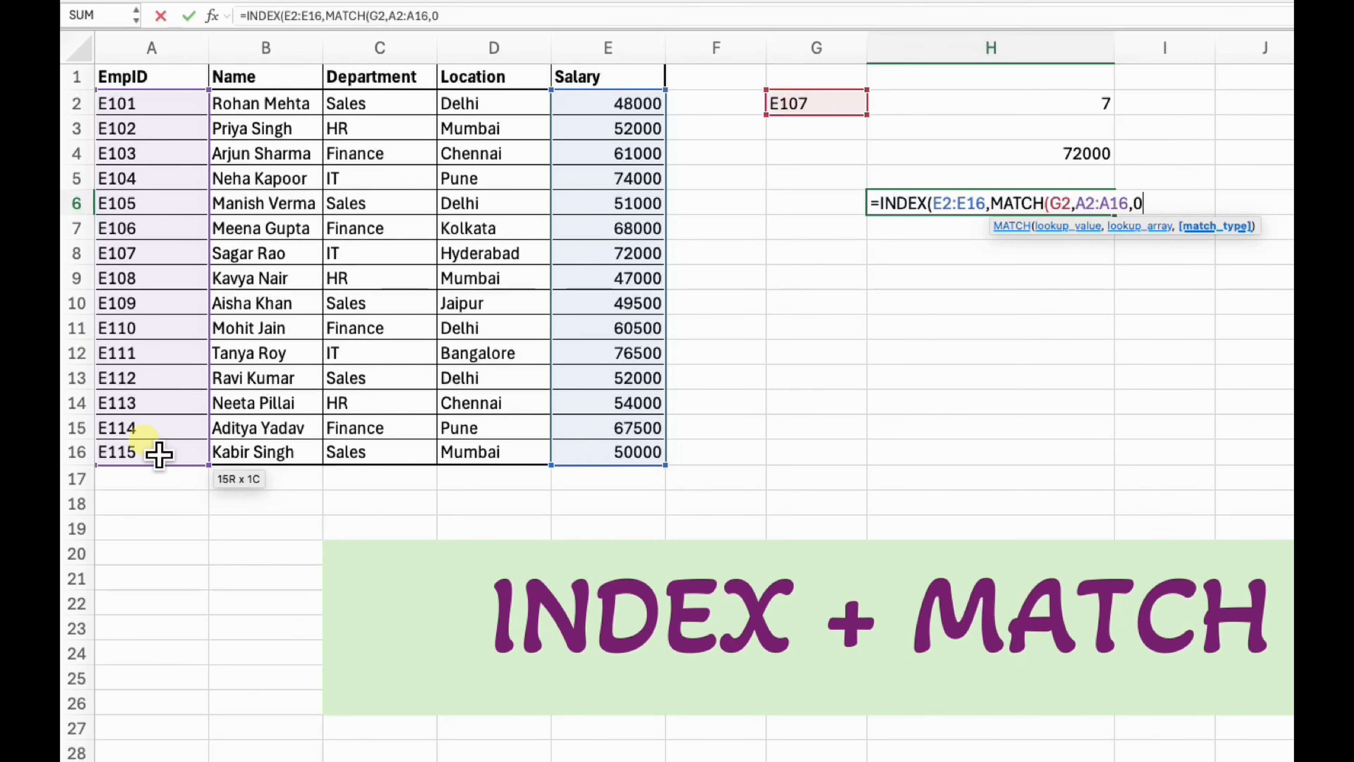
{"action": "type", "text": ")"}
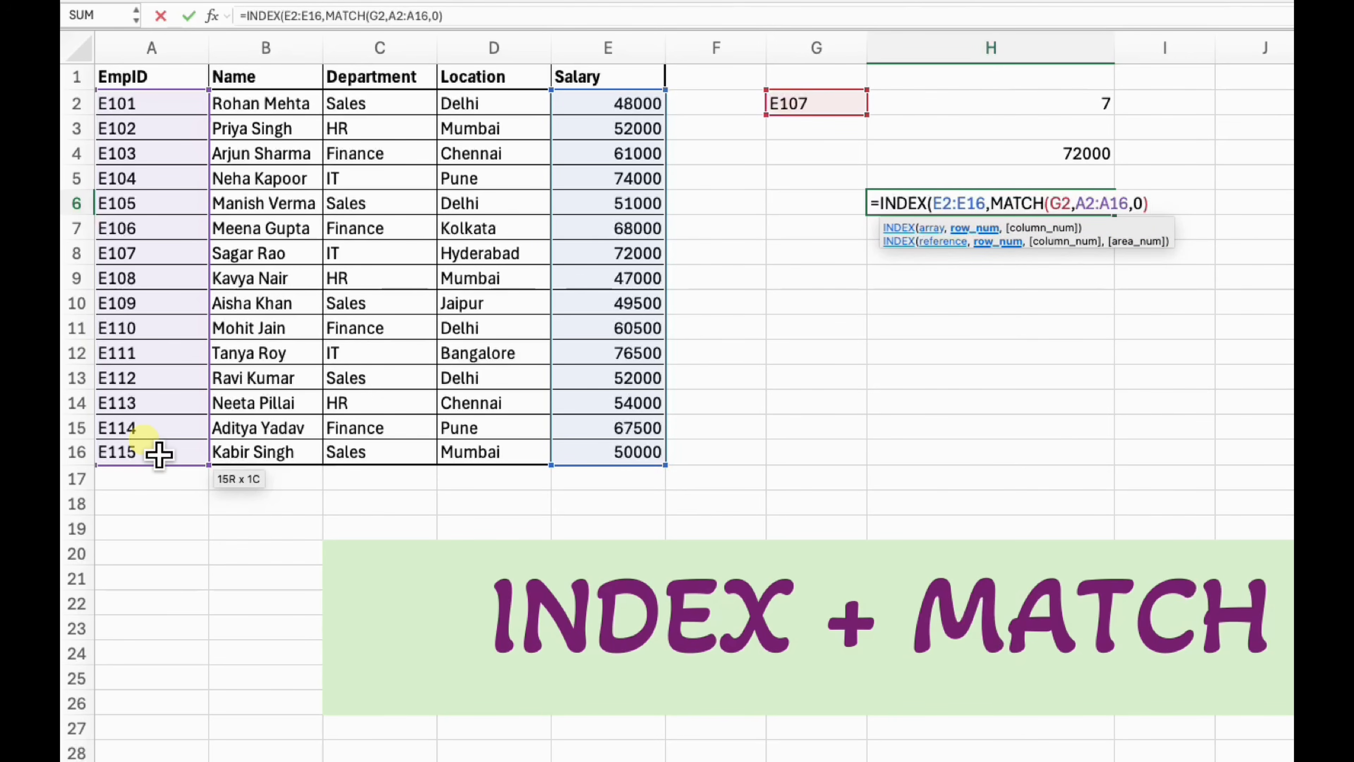
{"action": "type", "text": ")"}
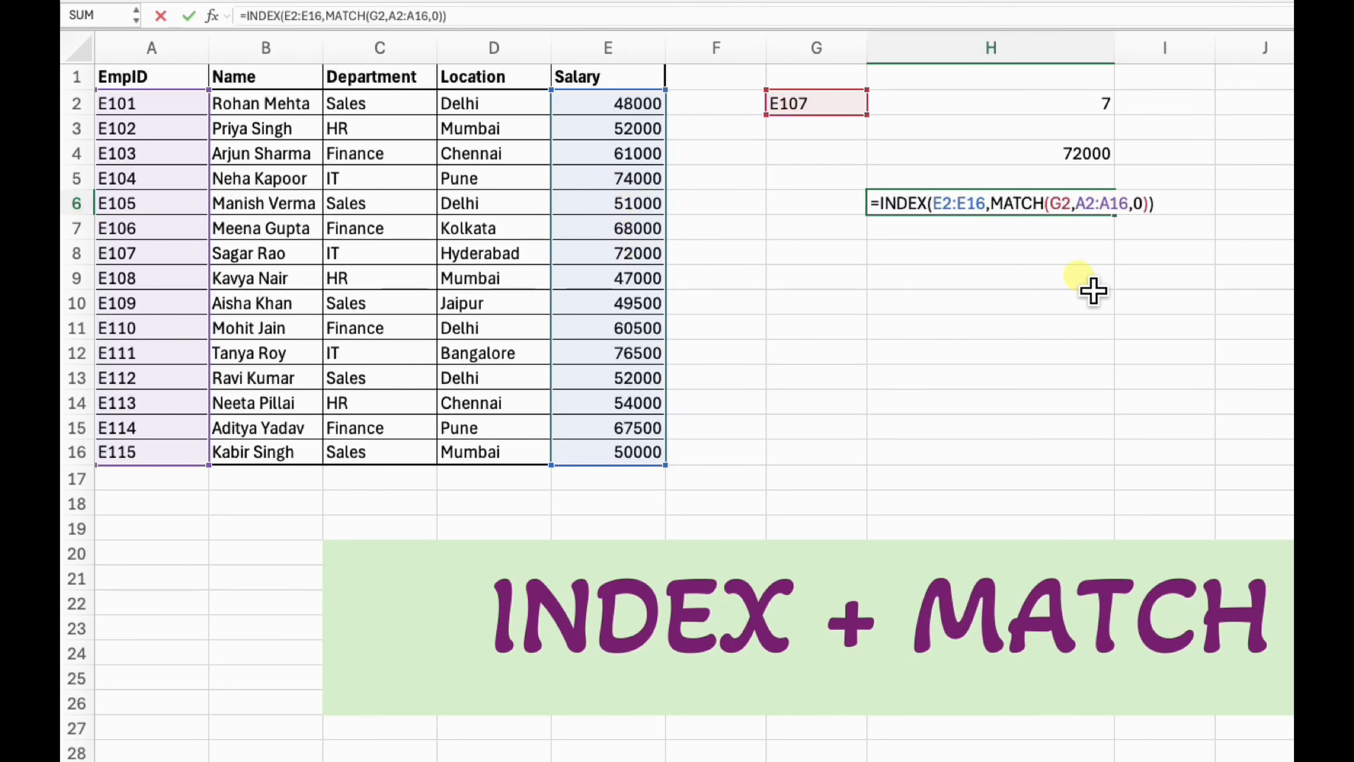
{"action": "key", "text": "Return"}
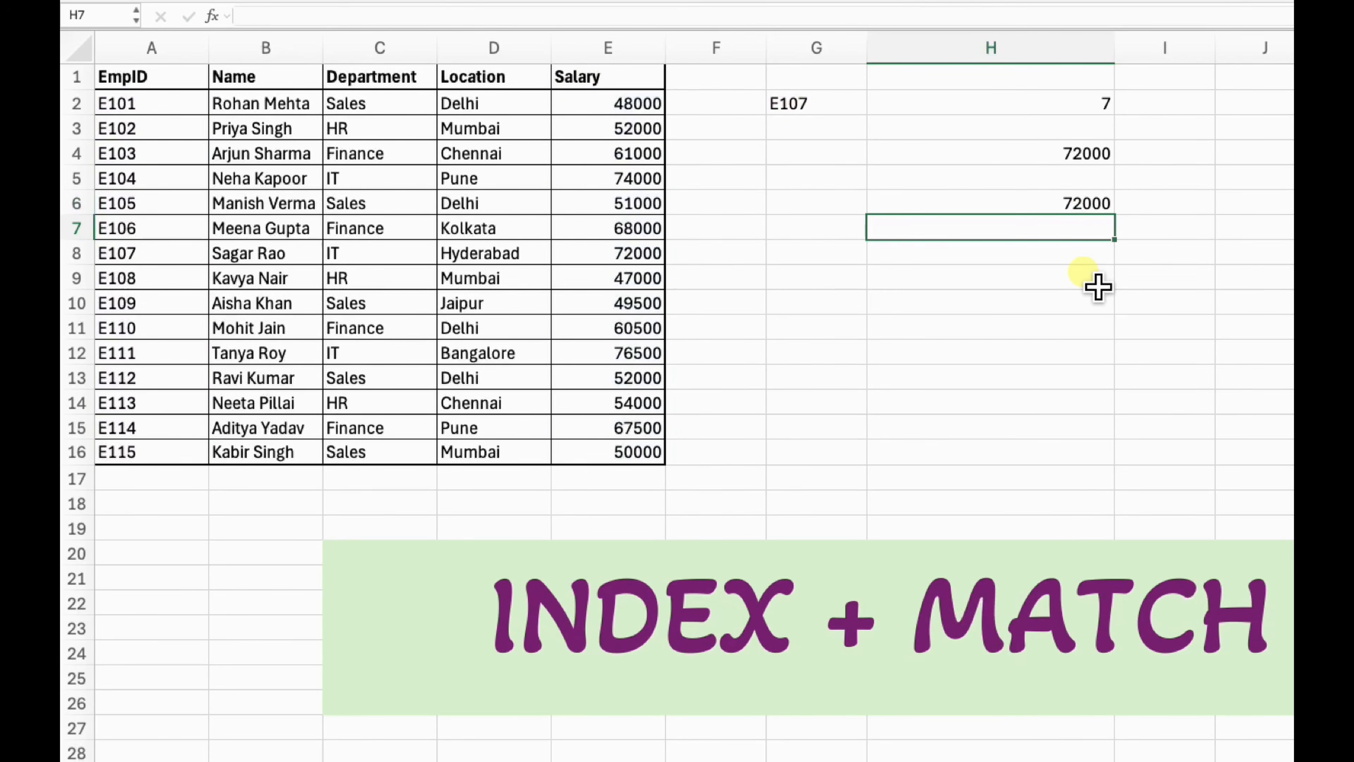
Clear the trial formulas from the range H2:H7
{"action": "left_click", "coordinate": [1071, 206]}
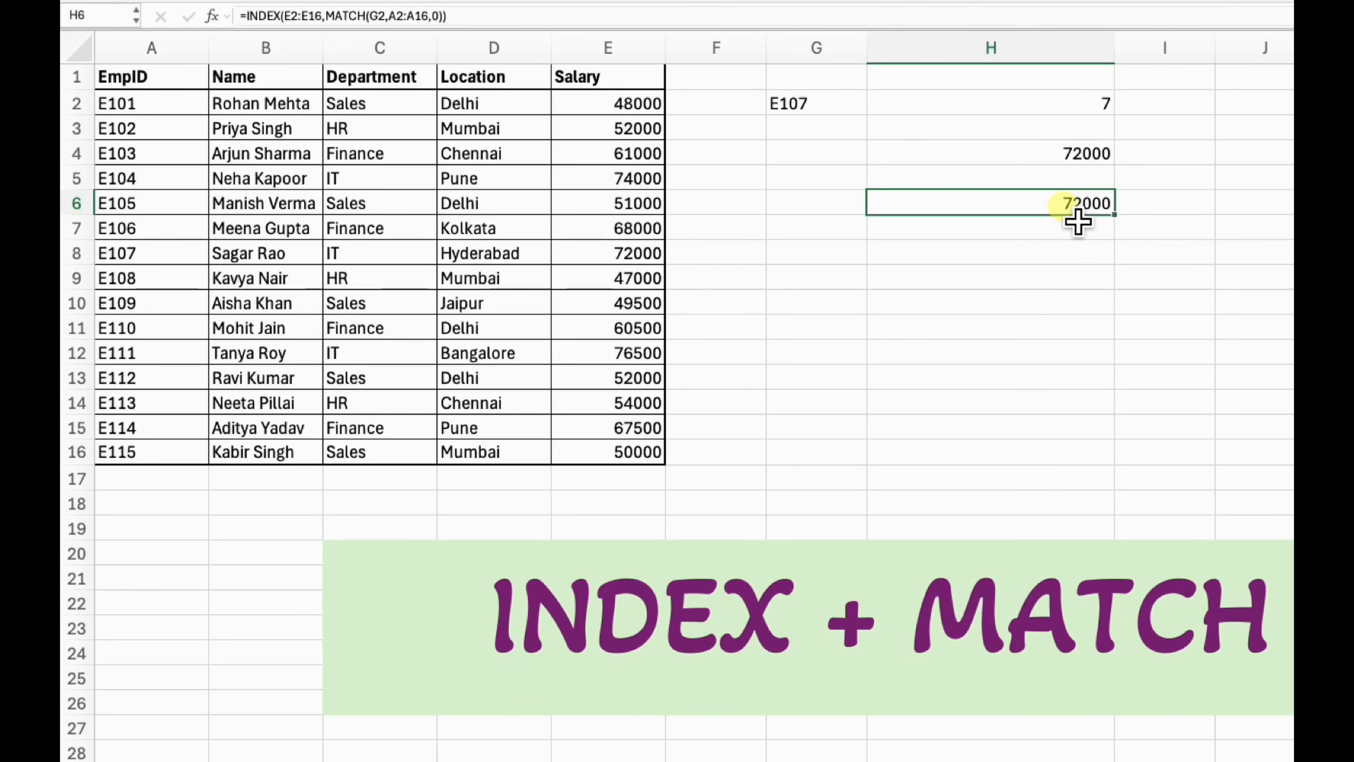
{"action": "left_click_drag", "start_coordinate": [1072, 99], "coordinate": [1086, 241]}
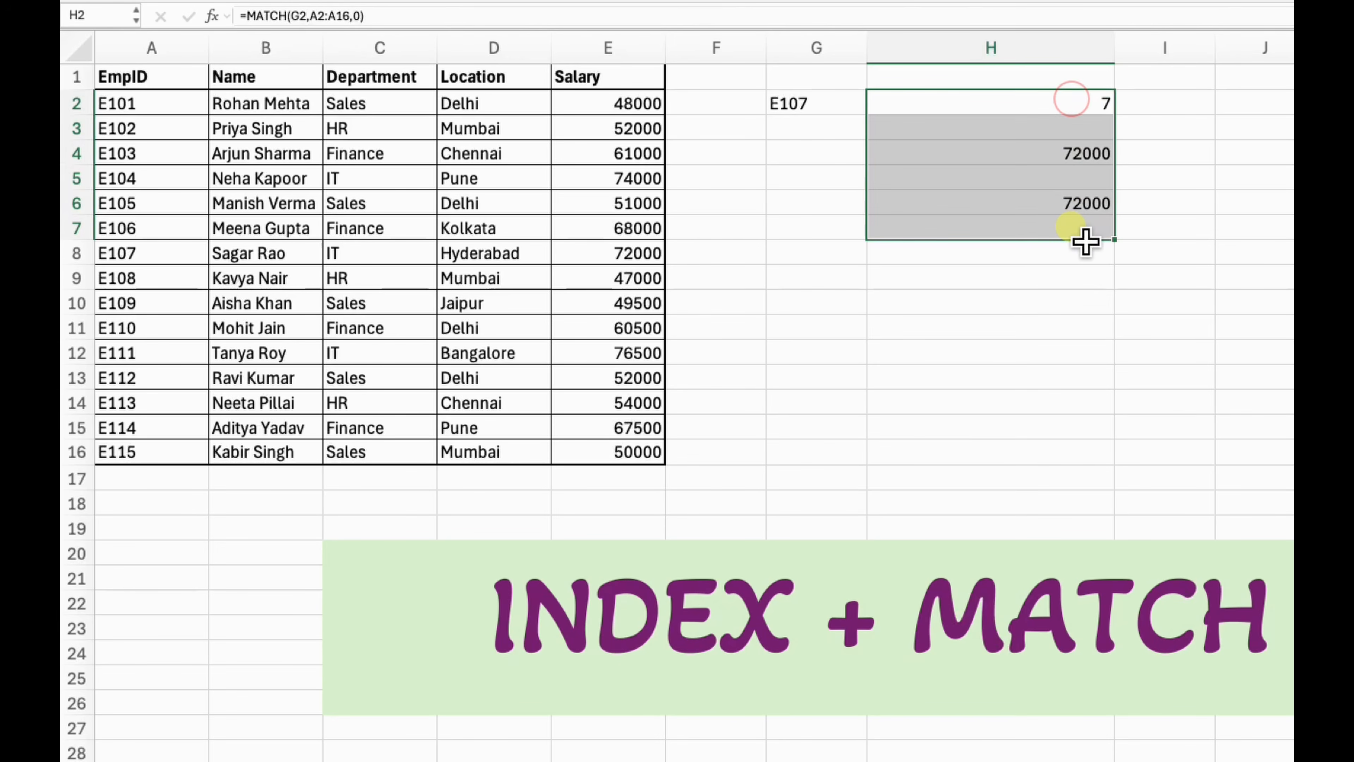
{"action": "key", "text": "Delete"}
{"action": "left_click", "coordinate": [1062, 234]}
Enter the lookup IDs E109, E102 and E113 in cells G3 to G5
{"action": "left_click", "coordinate": [822, 141]}
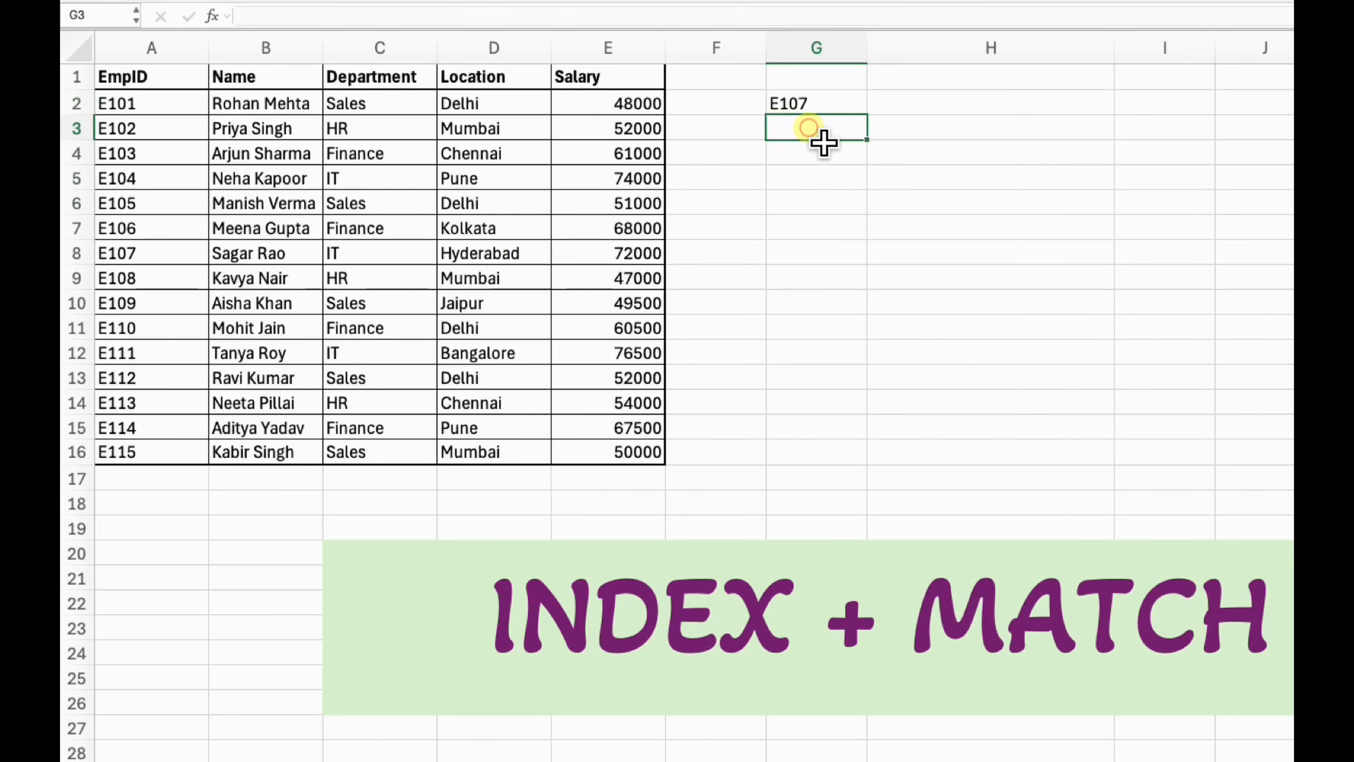
{"action": "type", "text": "E107"}
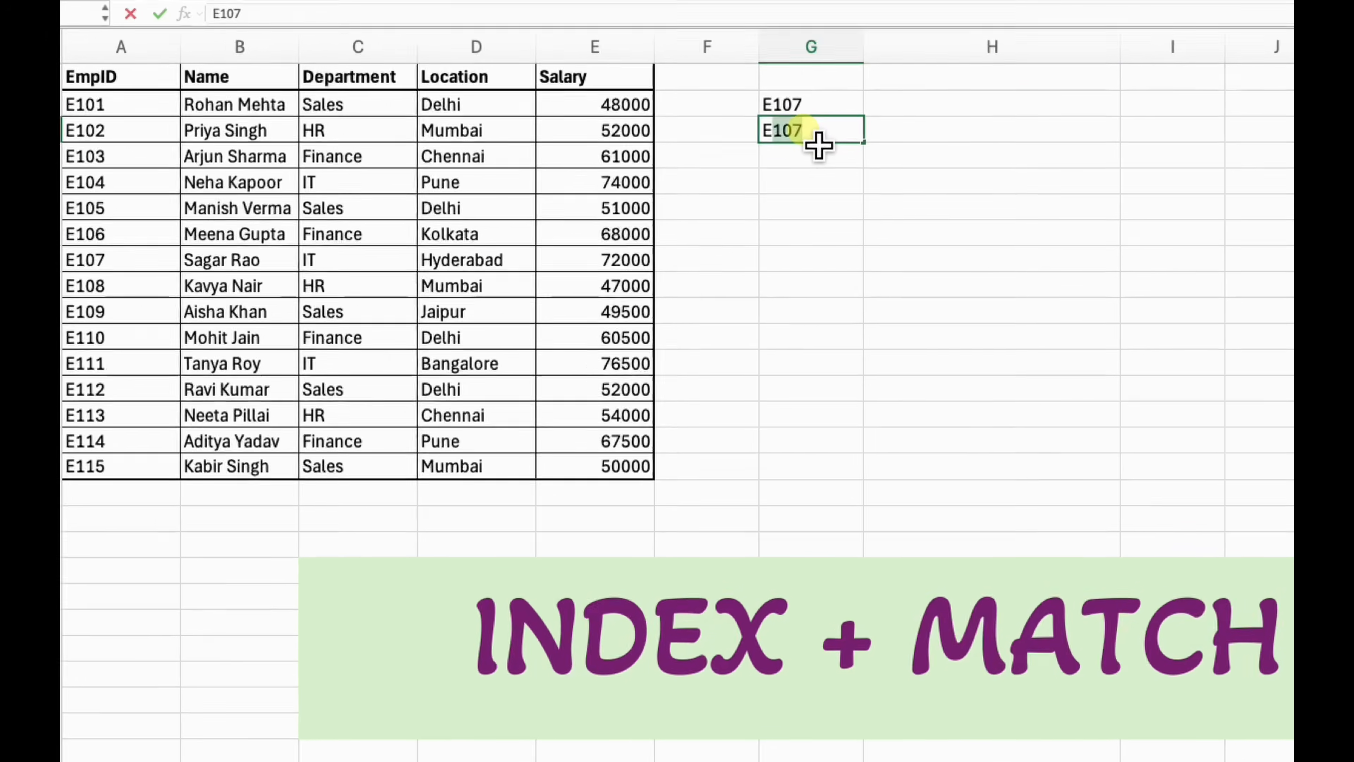
{"action": "type", "text": "109"}
{"action": "key", "text": "Return"}
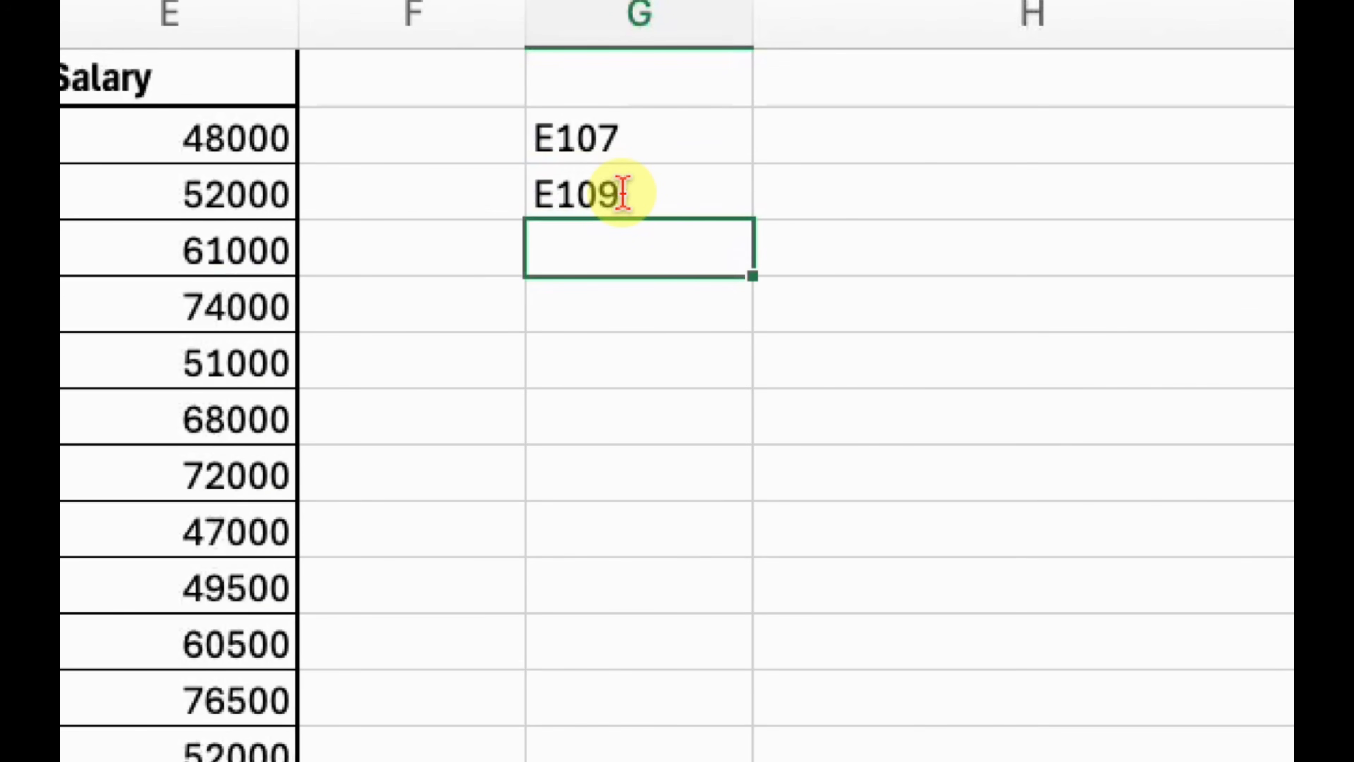
{"action": "type", "text": "E102"}
{"action": "key", "text": "Return"}
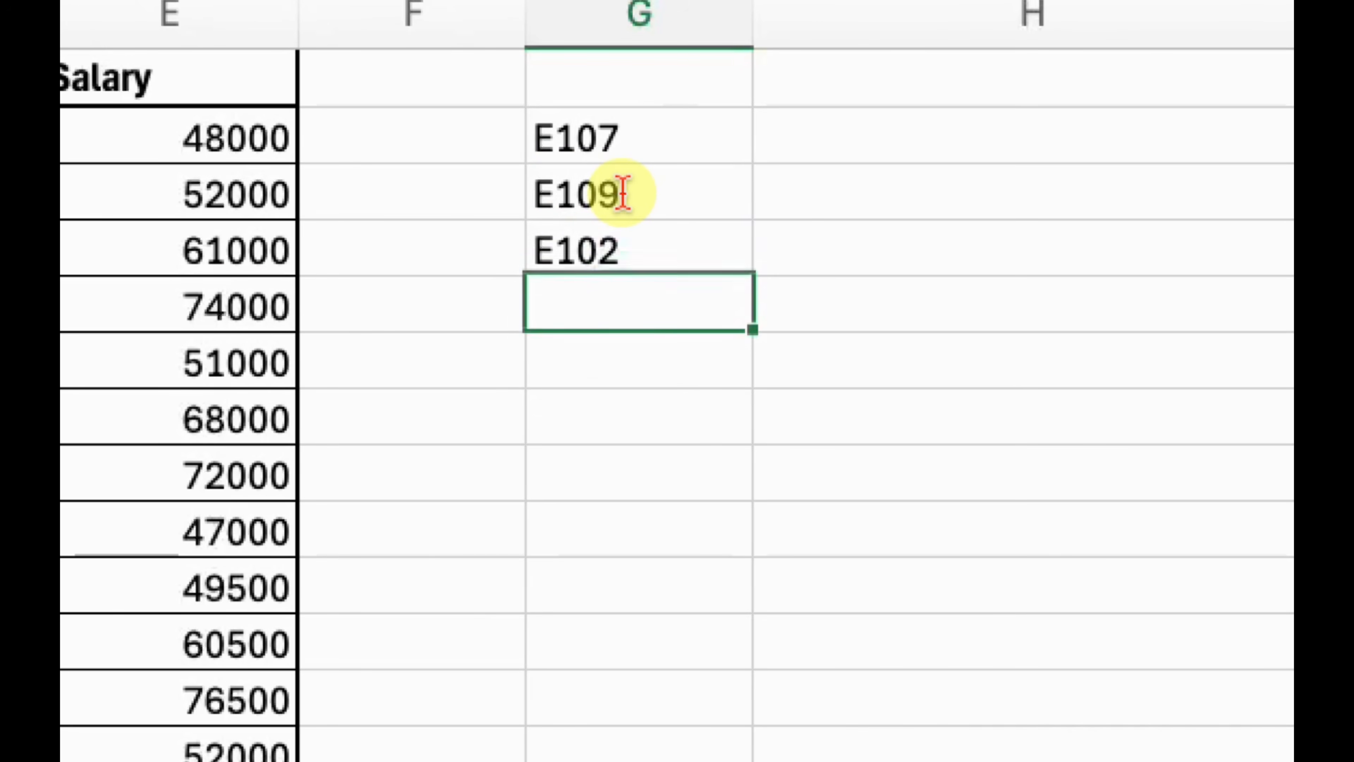
{"action": "type", "text": "E113"}
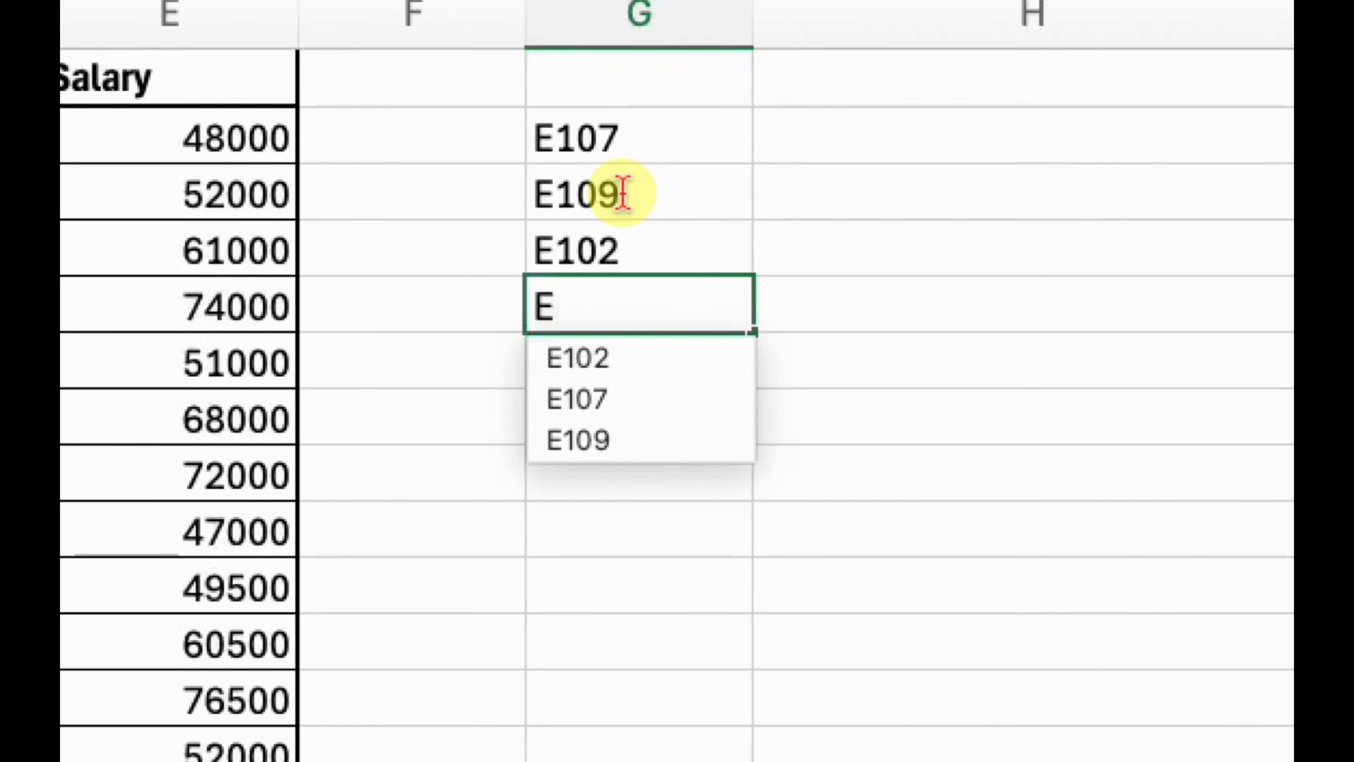
{"action": "key", "text": "Return"}
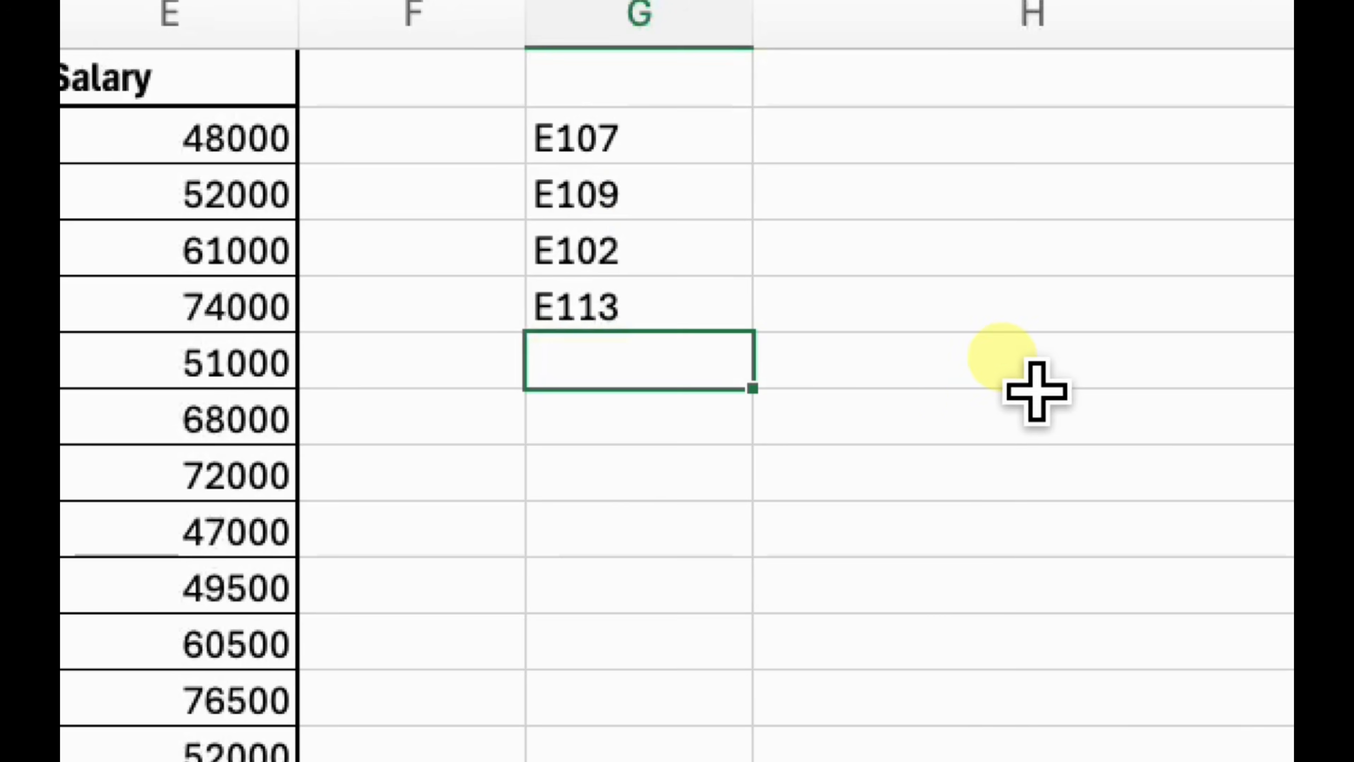
Start an INDEX formula in H2 with the Location range locked as $D$2:$D$16 for its array
{"action": "left_click", "coordinate": [1007, 355]}
{"action": "left_click", "coordinate": [991, 186]}
{"action": "left_click", "coordinate": [974, 102]}
{"action": "type", "text": "=ind"}
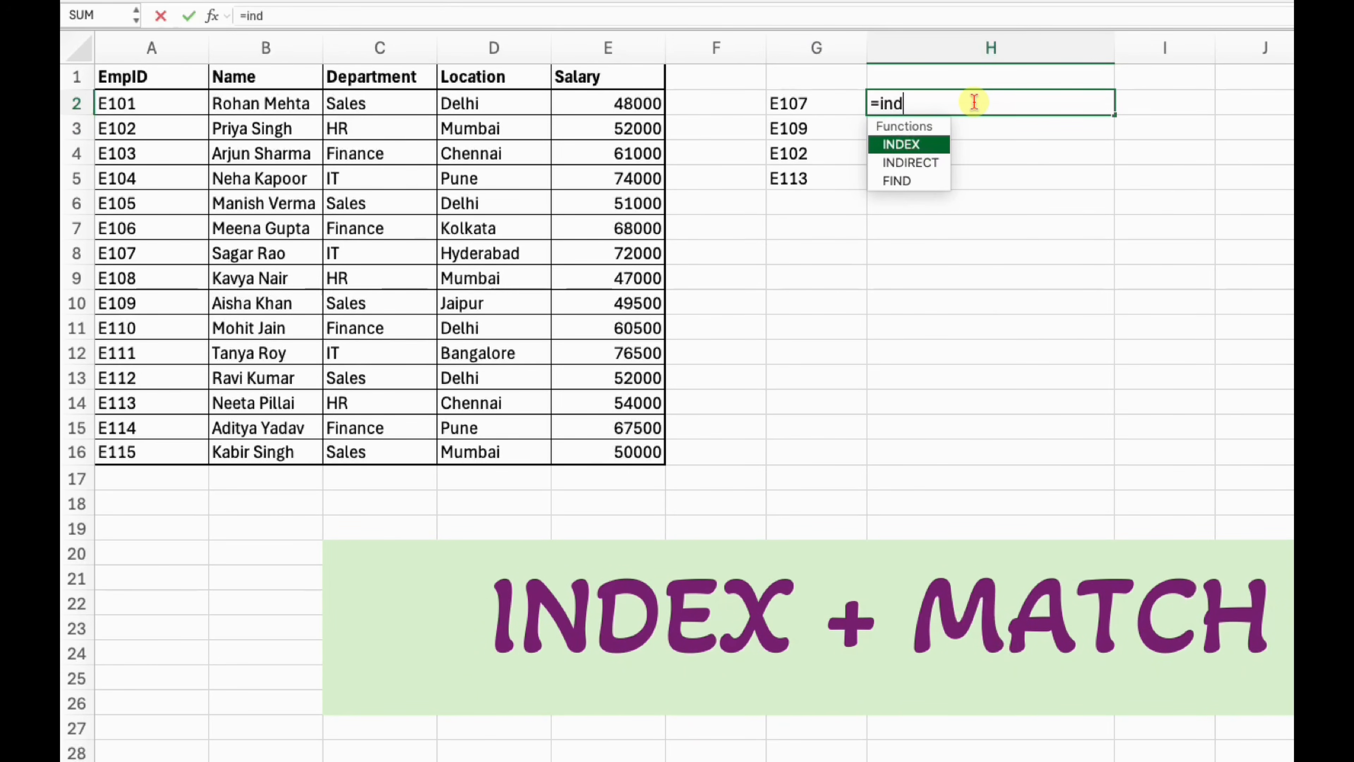
{"action": "key", "text": "Tab"}
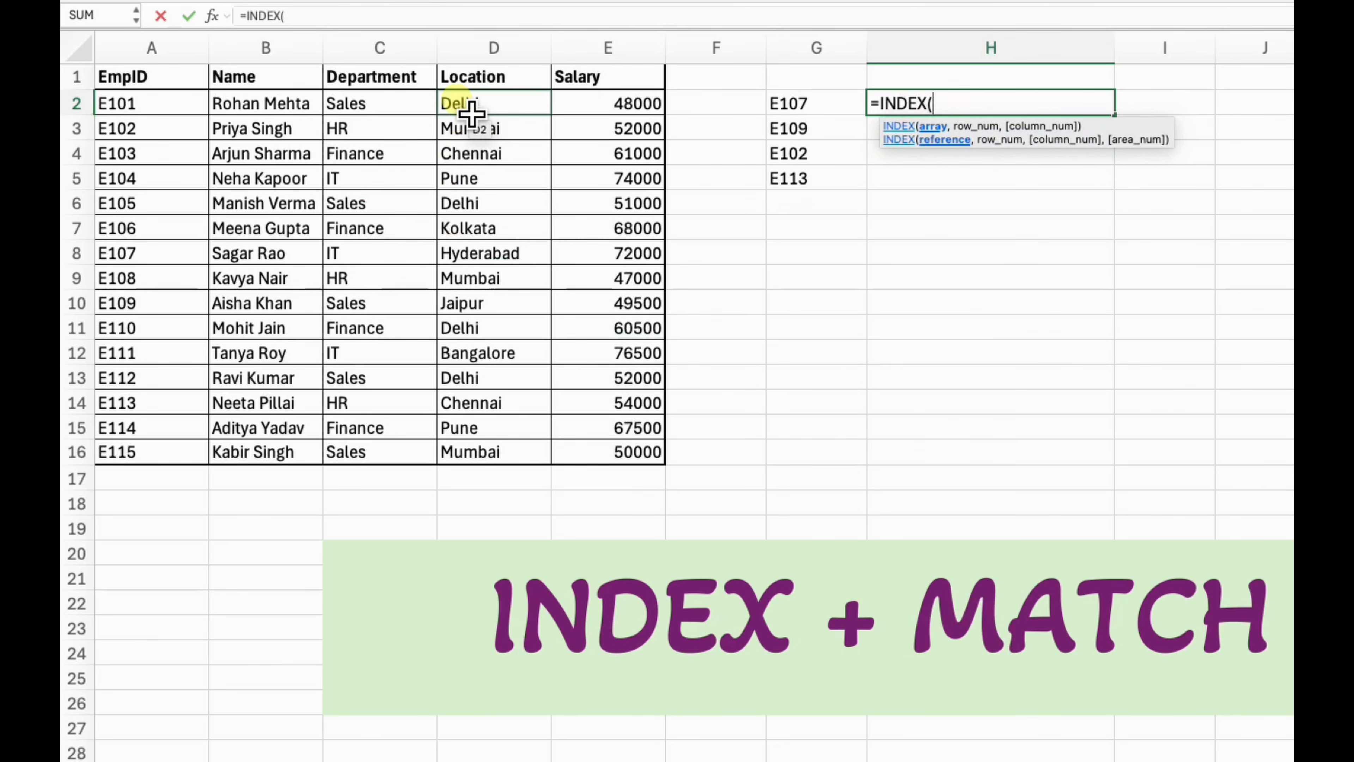
{"action": "left_click_drag", "start_coordinate": [478, 114], "coordinate": [524, 446]}
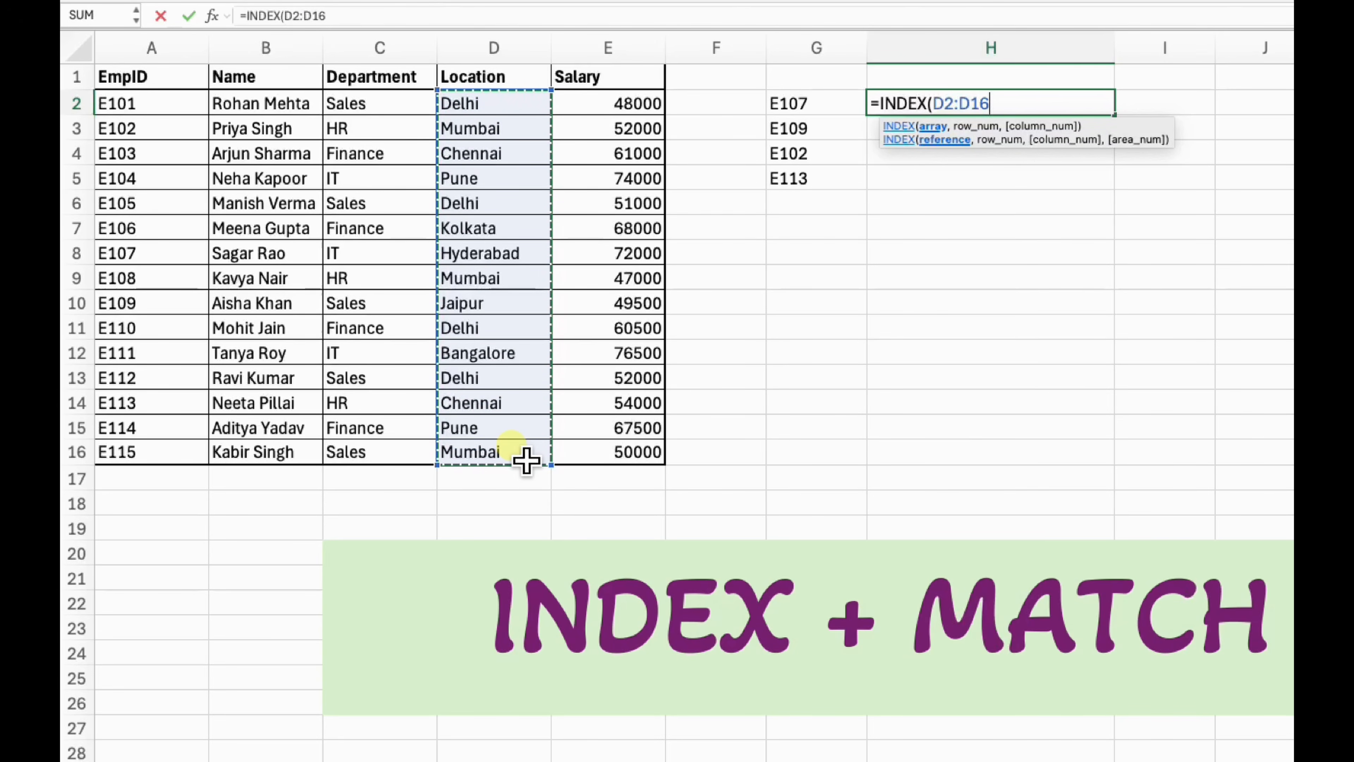
{"action": "key", "text": "F4"}
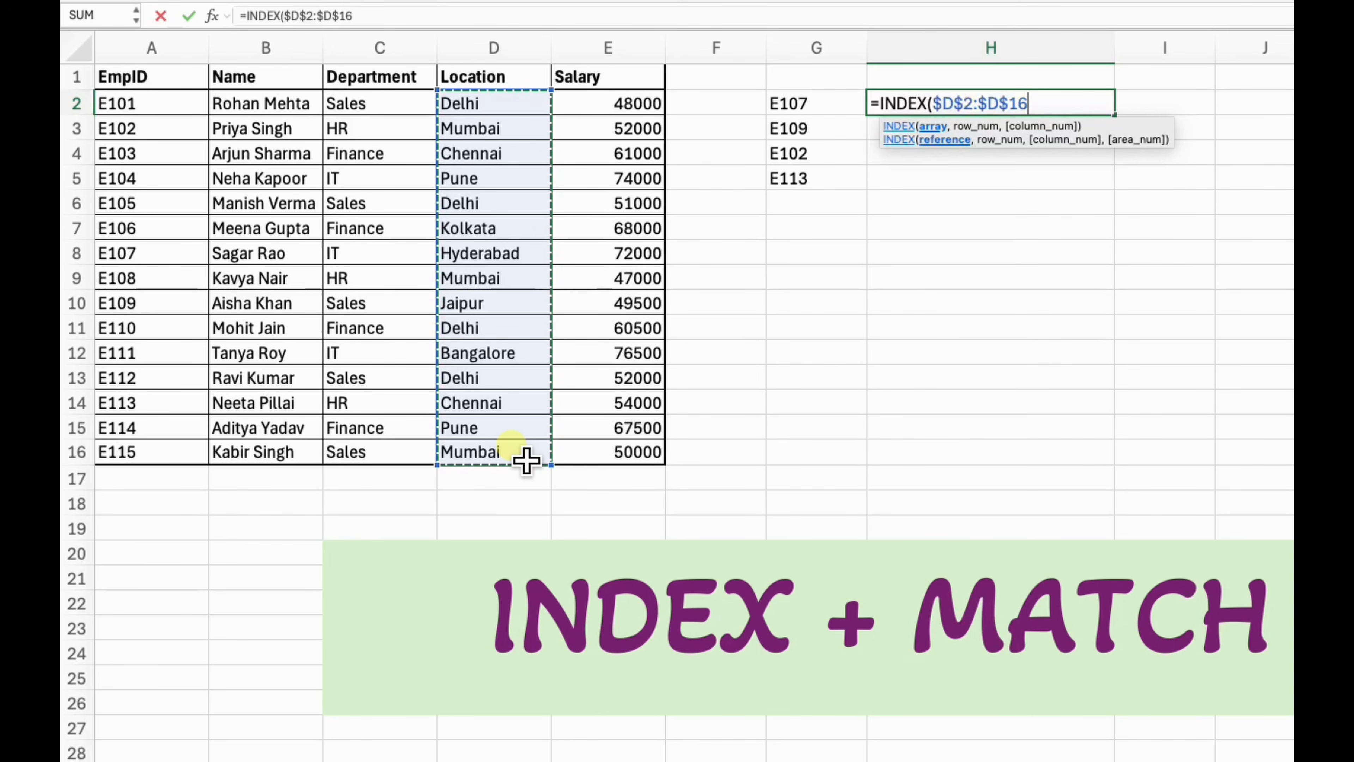
{"action": "type", "text": ","}
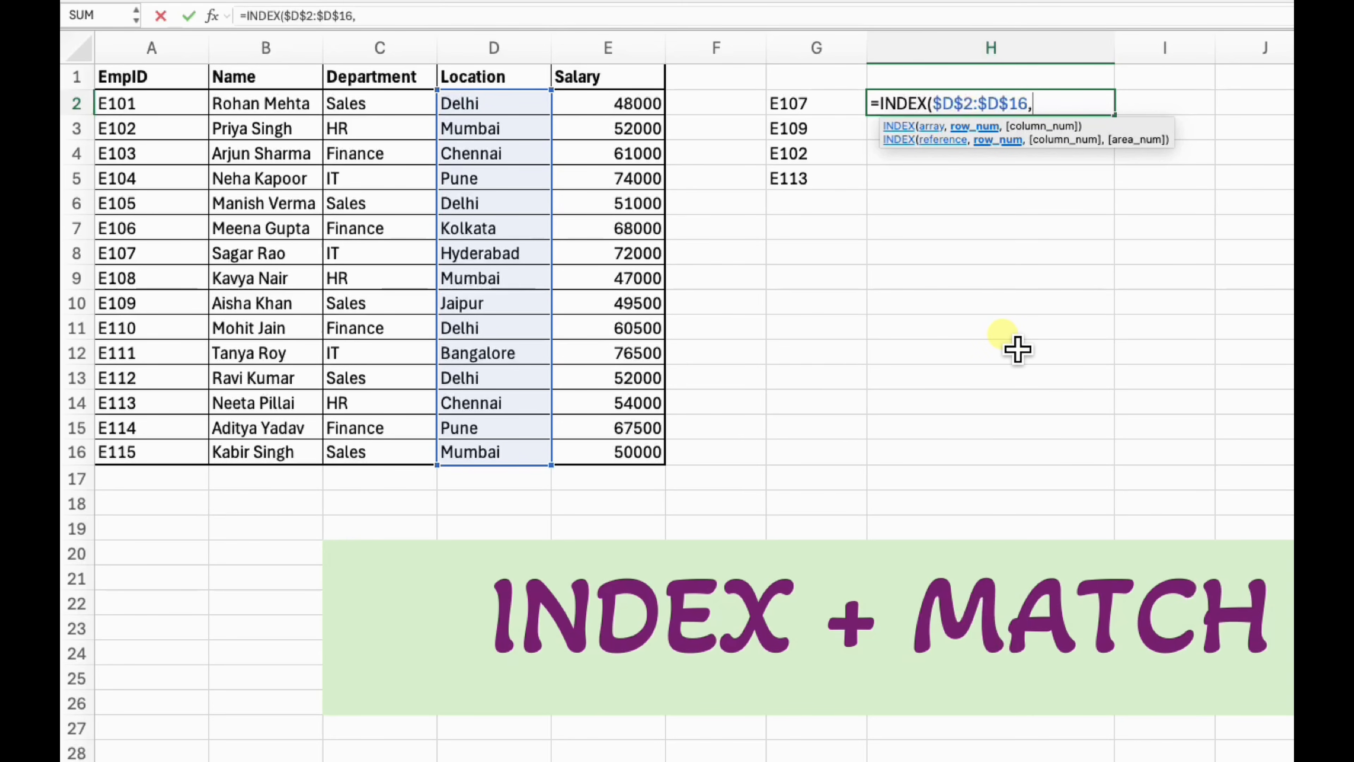
Complete the H2 formula with a nested MATCH(G2,$A$2:$A$16,0) as the row number
{"action": "type", "text": "matc"}
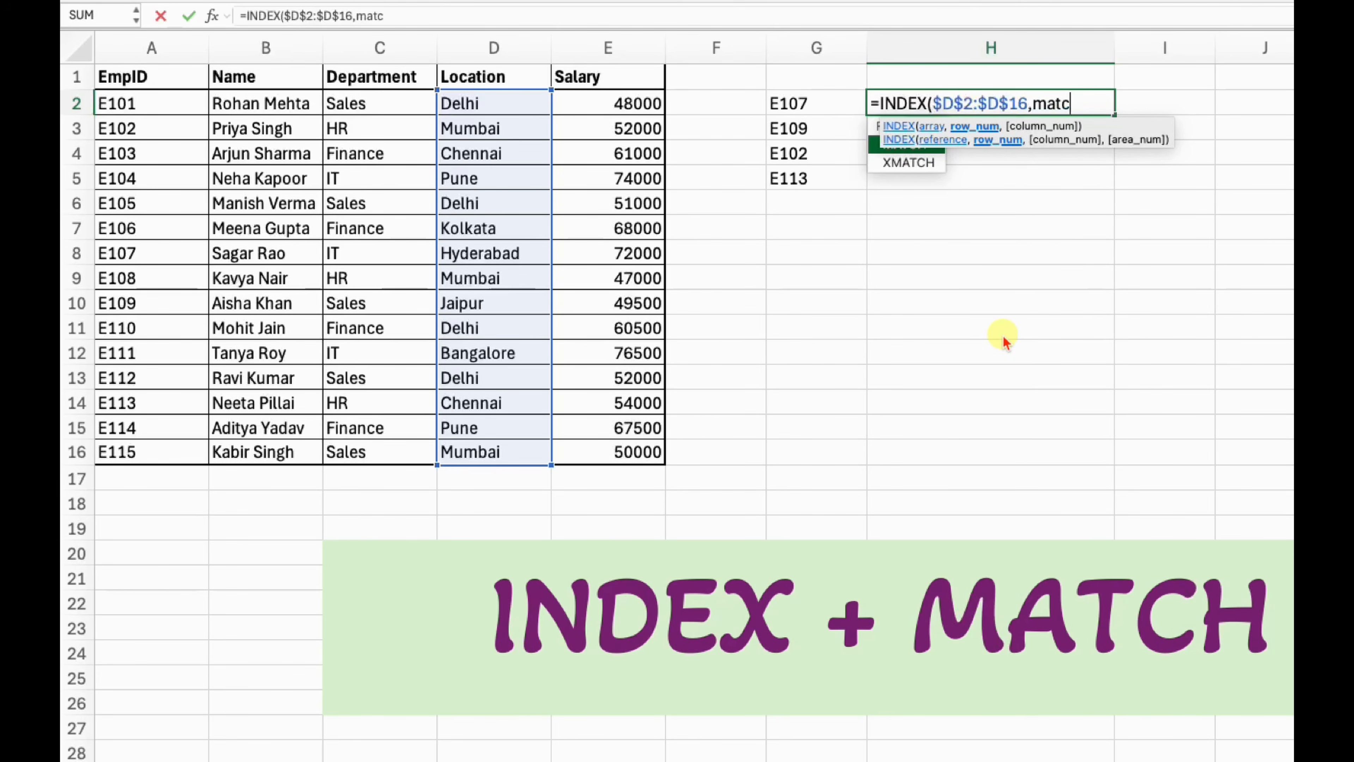
{"action": "key", "text": "Tab"}
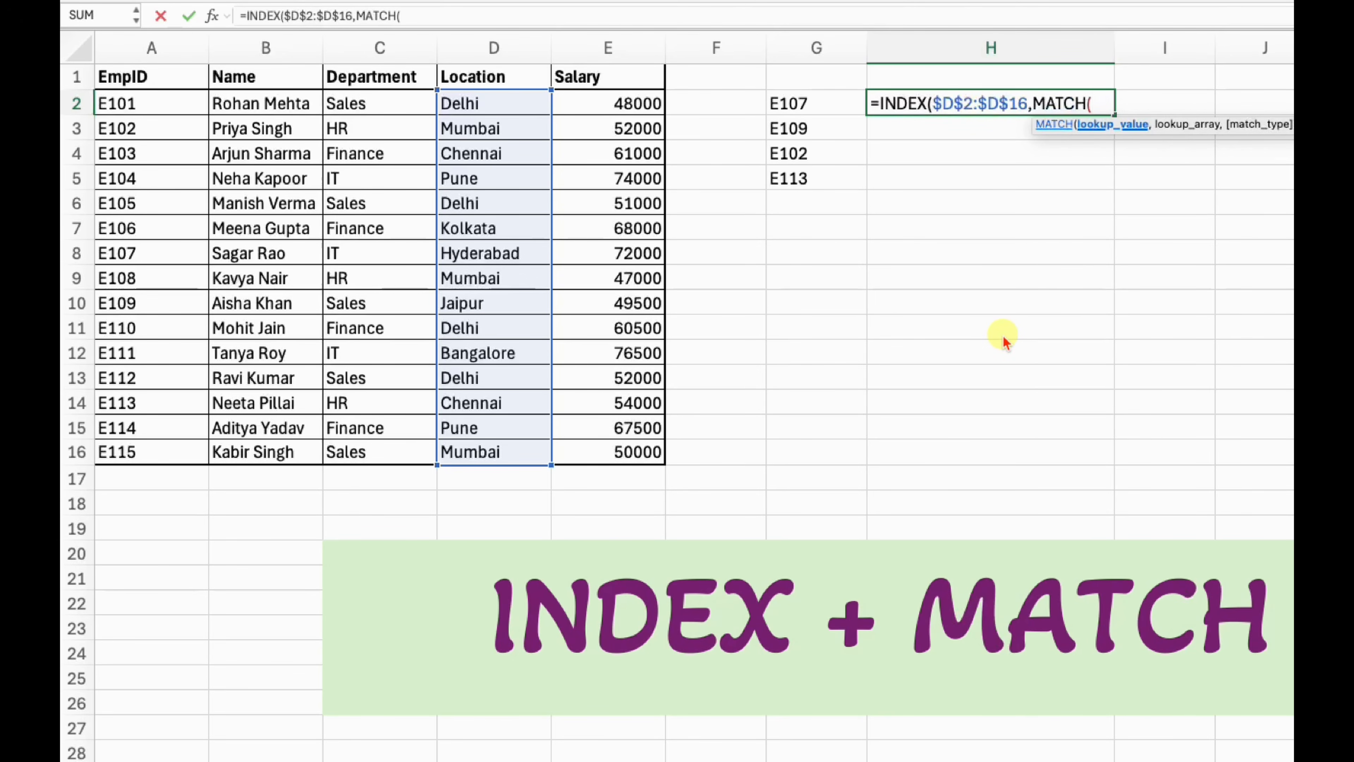
{"action": "left_click", "coordinate": [829, 110]}
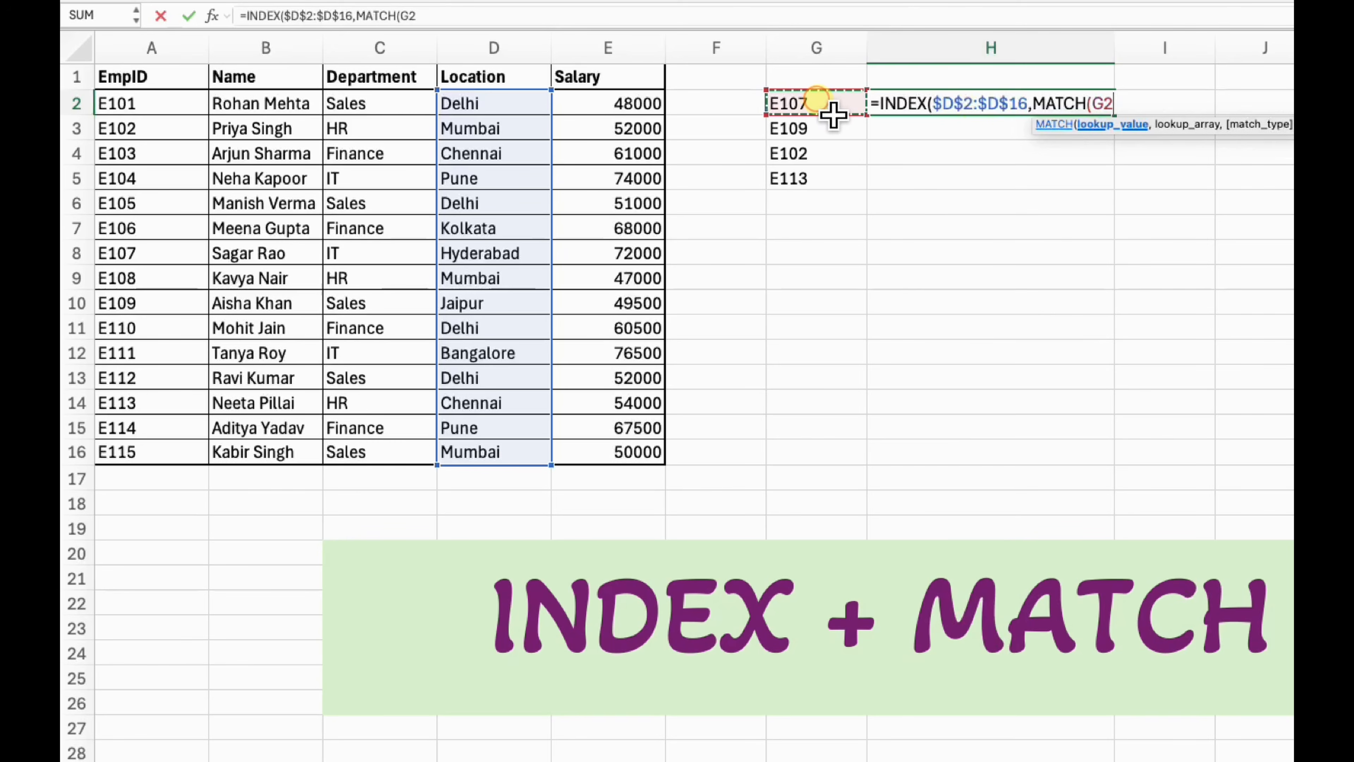
{"action": "type", "text": ","}
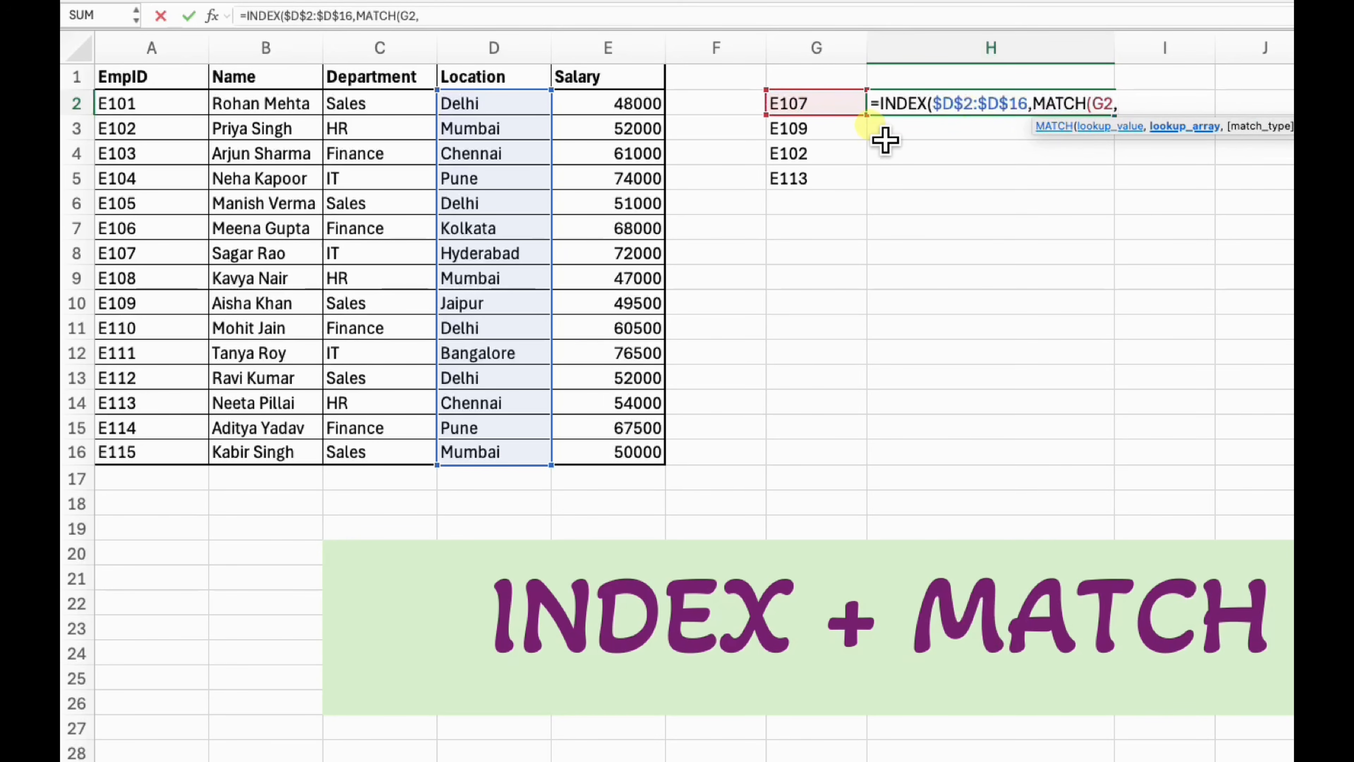
{"action": "left_click", "coordinate": [197, 120]}
{"action": "left_click_drag", "start_coordinate": [197, 120], "coordinate": [205, 455]}
{"action": "key", "text": "F4"}
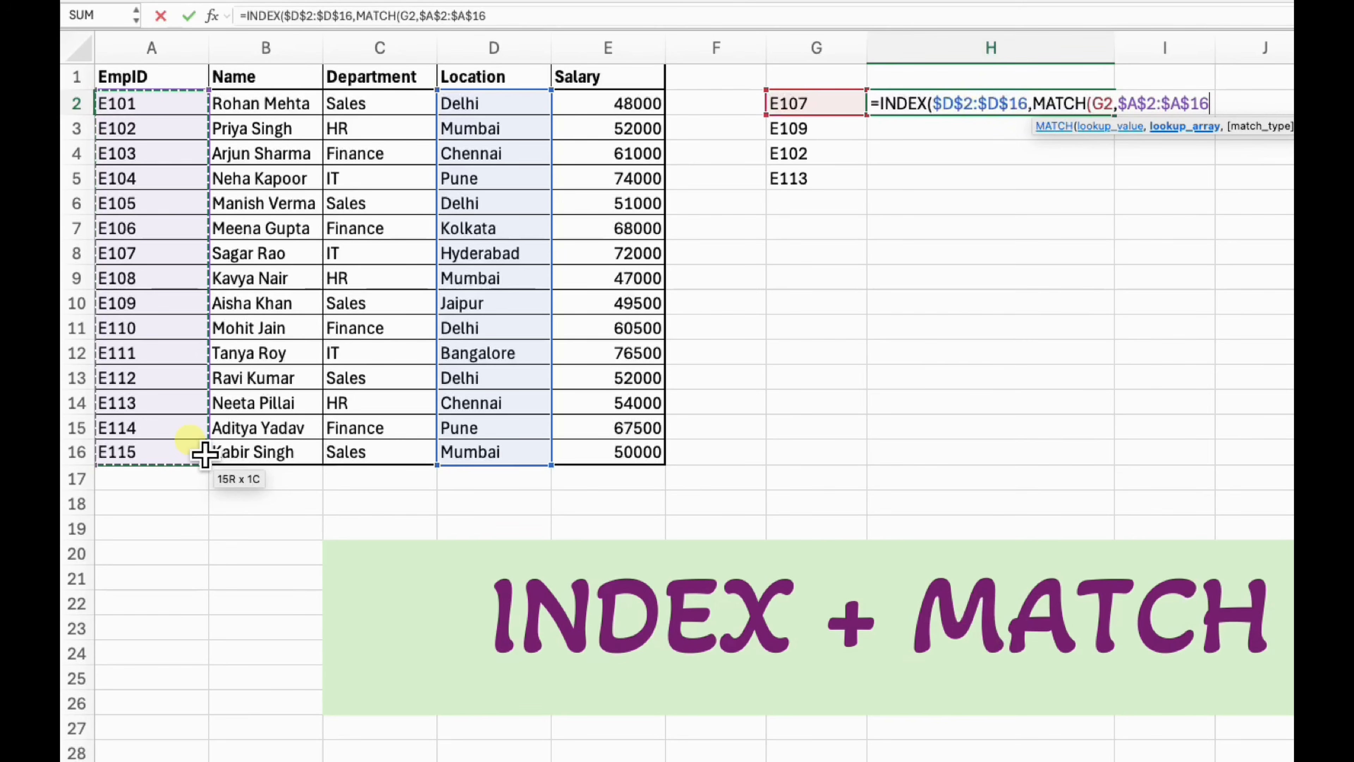
{"action": "type", "text": ","}
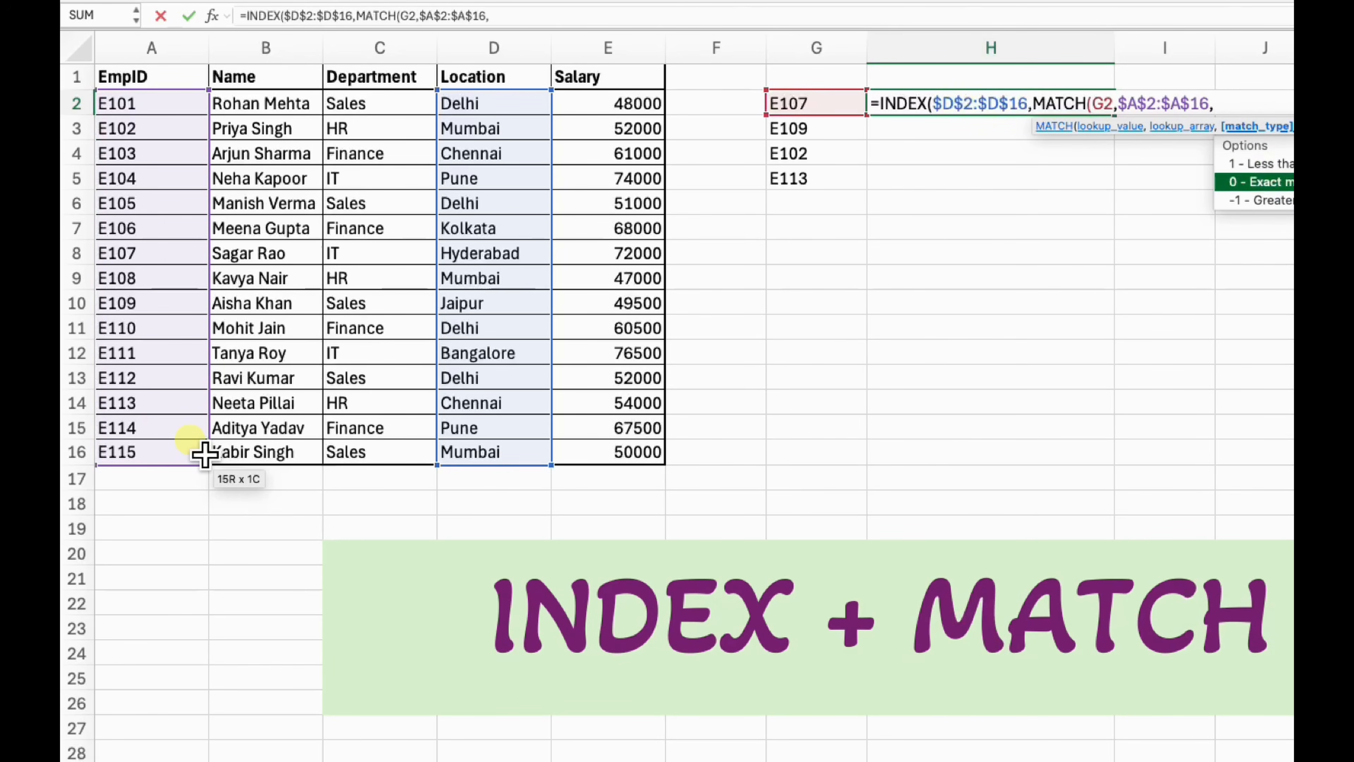
{"action": "type", "text": "0)"}
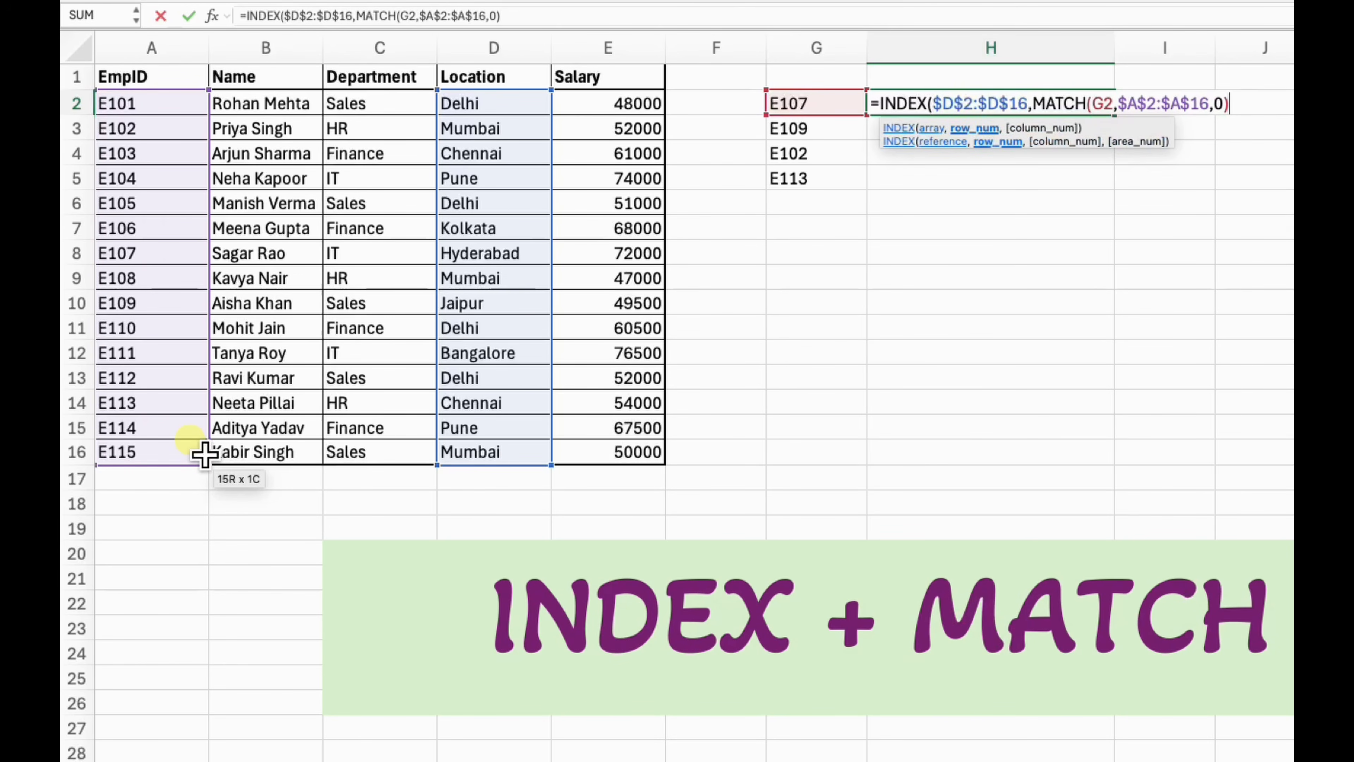
{"action": "type", "text": ")"}
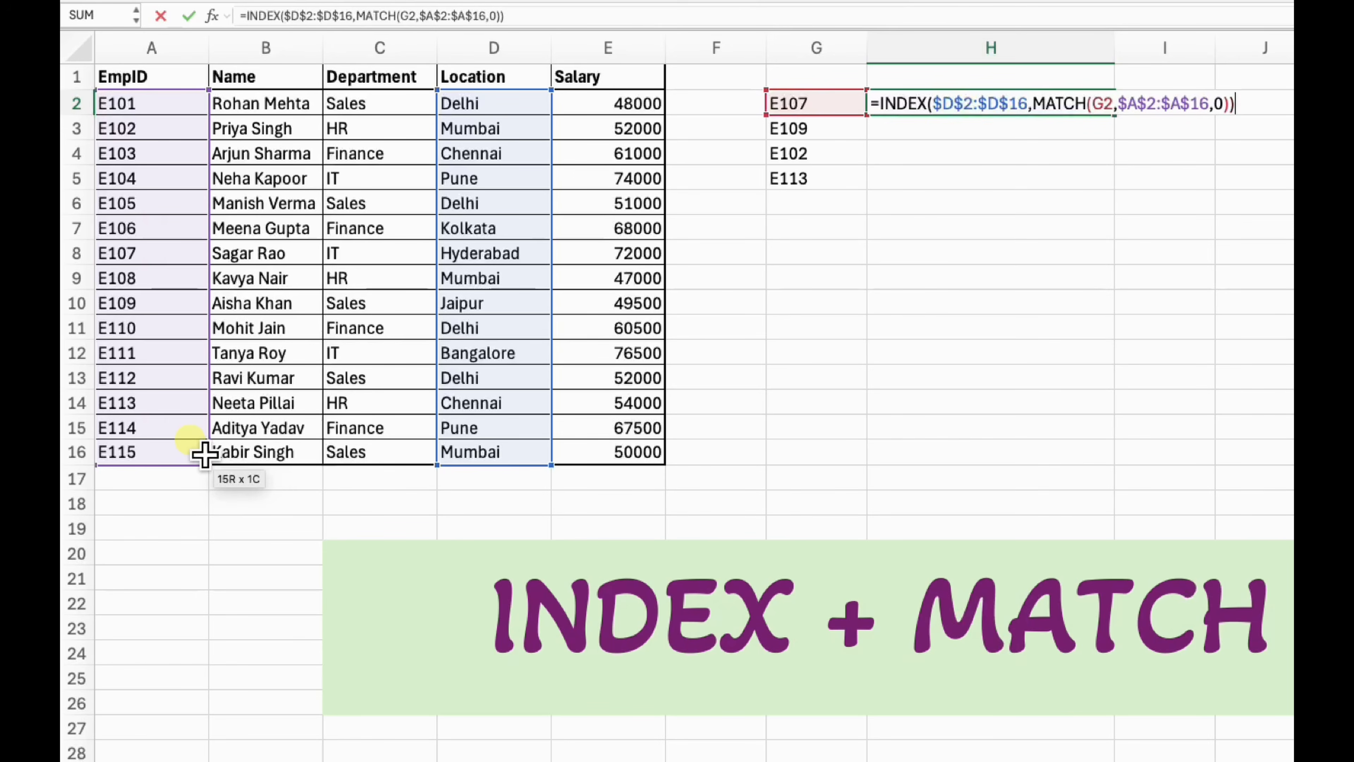
{"action": "key", "text": "Return"}
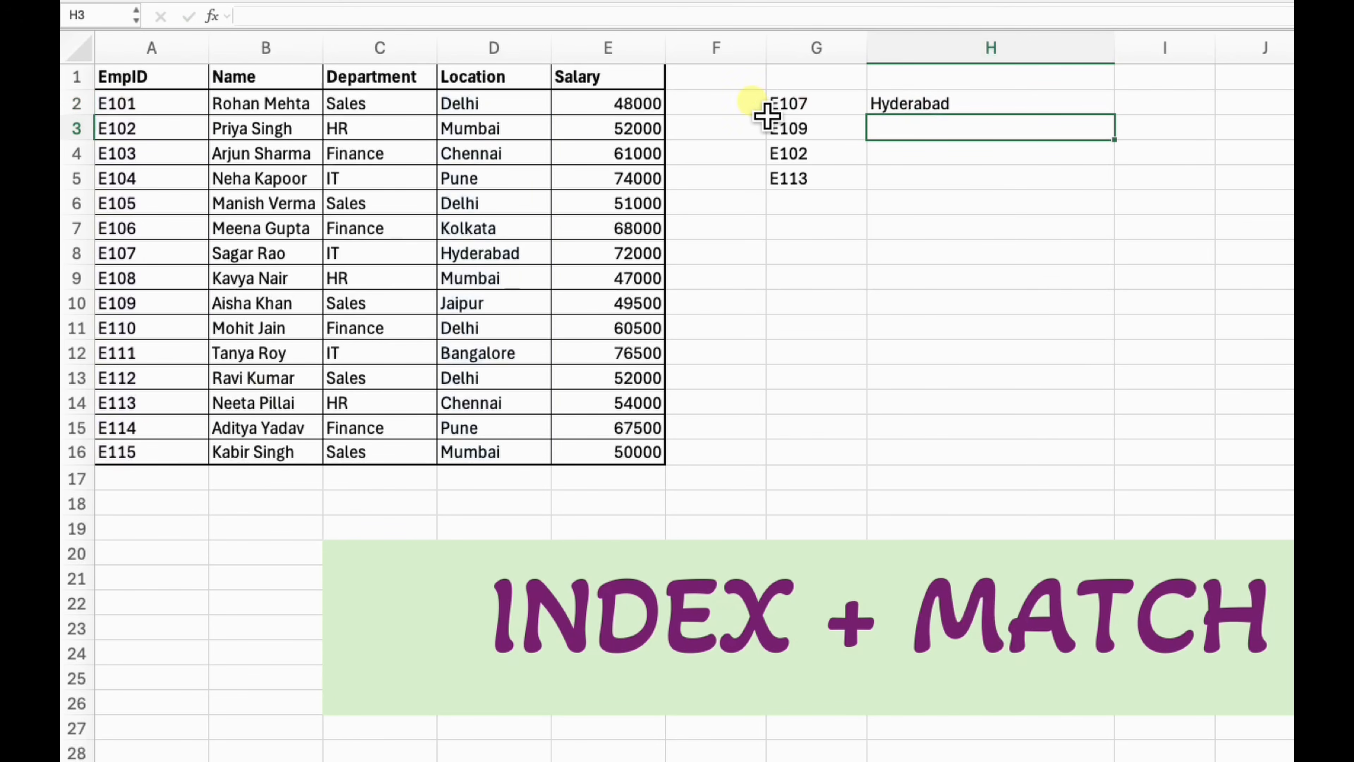
Fill the INDEX + MATCH formula from H2 down to H5 for the remaining employee IDs
{"action": "left_click", "coordinate": [818, 111]}
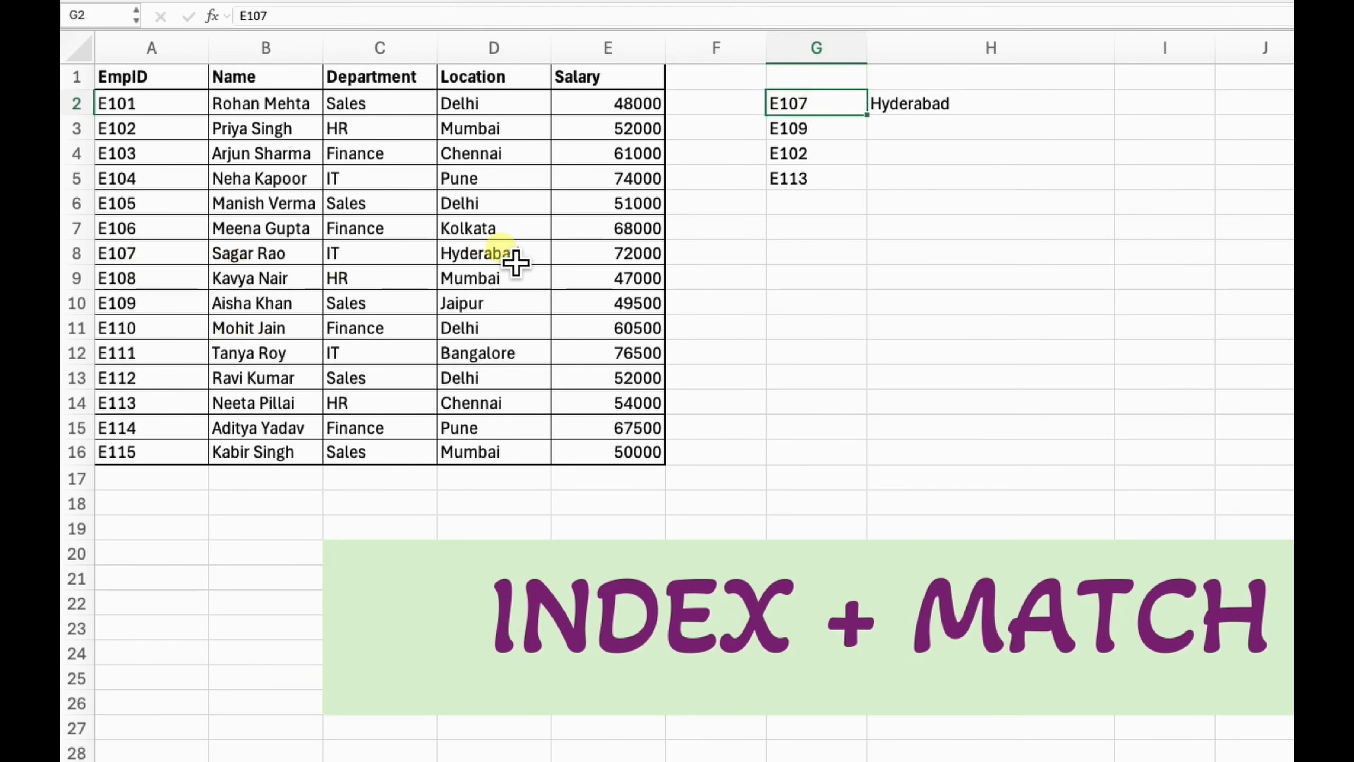
{"action": "left_click", "coordinate": [1002, 109]}
{"action": "left_click_drag", "start_coordinate": [1115, 116], "coordinate": [1128, 187]}
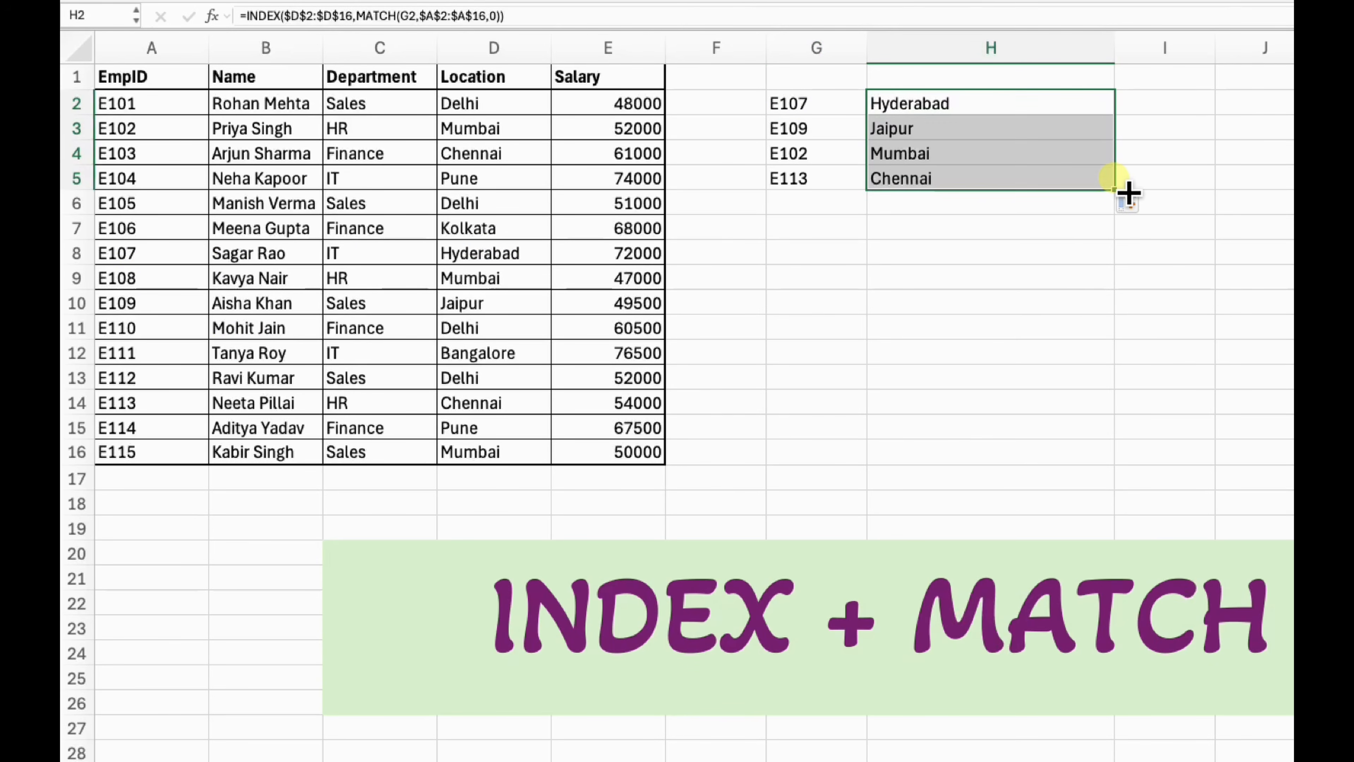
Check the returned locations for the IDs in G3:G5 against the EmpID and Location columns of the table
{"action": "left_click", "coordinate": [848, 178]}
{"action": "left_click", "coordinate": [842, 154]}
{"action": "left_click", "coordinate": [833, 136]}
{"action": "left_click", "coordinate": [483, 304]}
{"action": "left_click", "coordinate": [811, 155]}
{"action": "left_click", "coordinate": [457, 127]}
{"action": "left_click", "coordinate": [954, 153]}
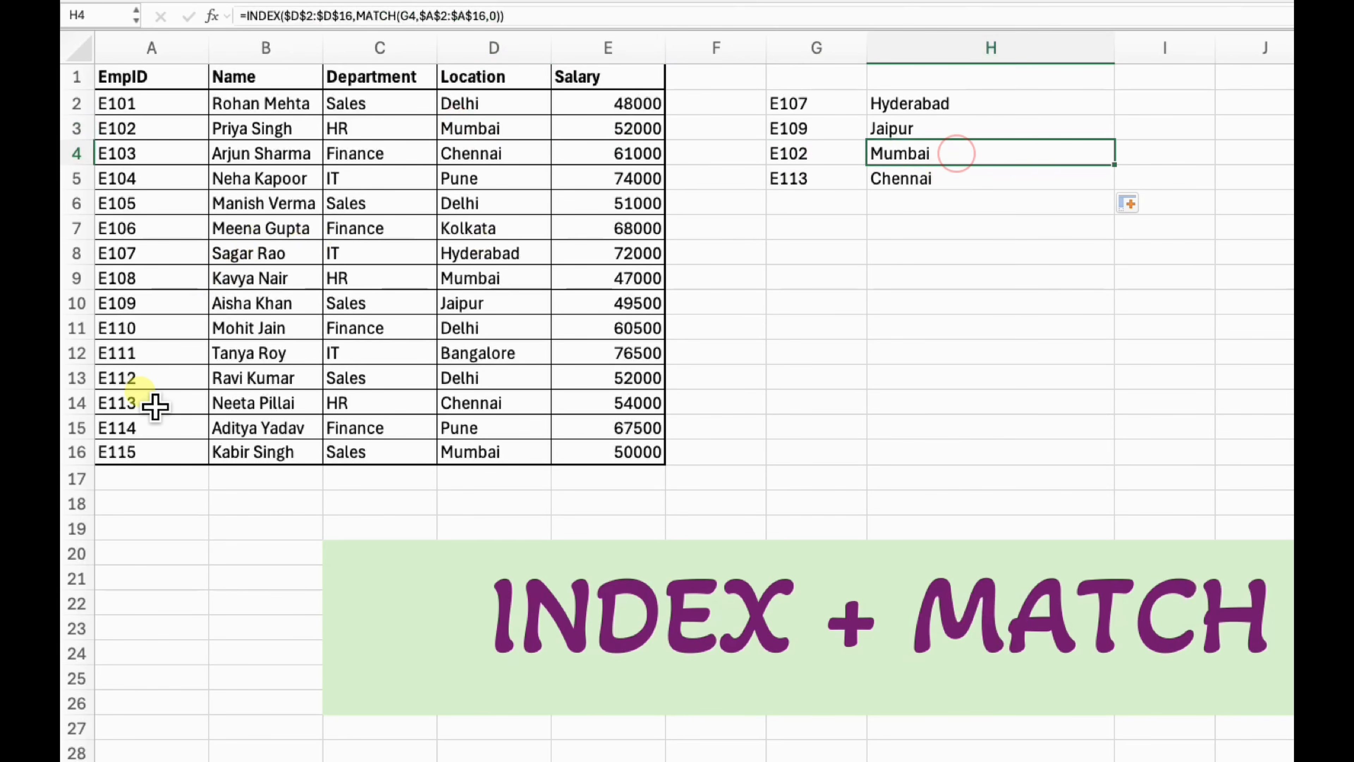
{"action": "left_click", "coordinate": [142, 397]}
{"action": "left_click", "coordinate": [450, 405]}
{"action": "left_click", "coordinate": [954, 157]}
{"action": "left_click", "coordinate": [920, 270]}
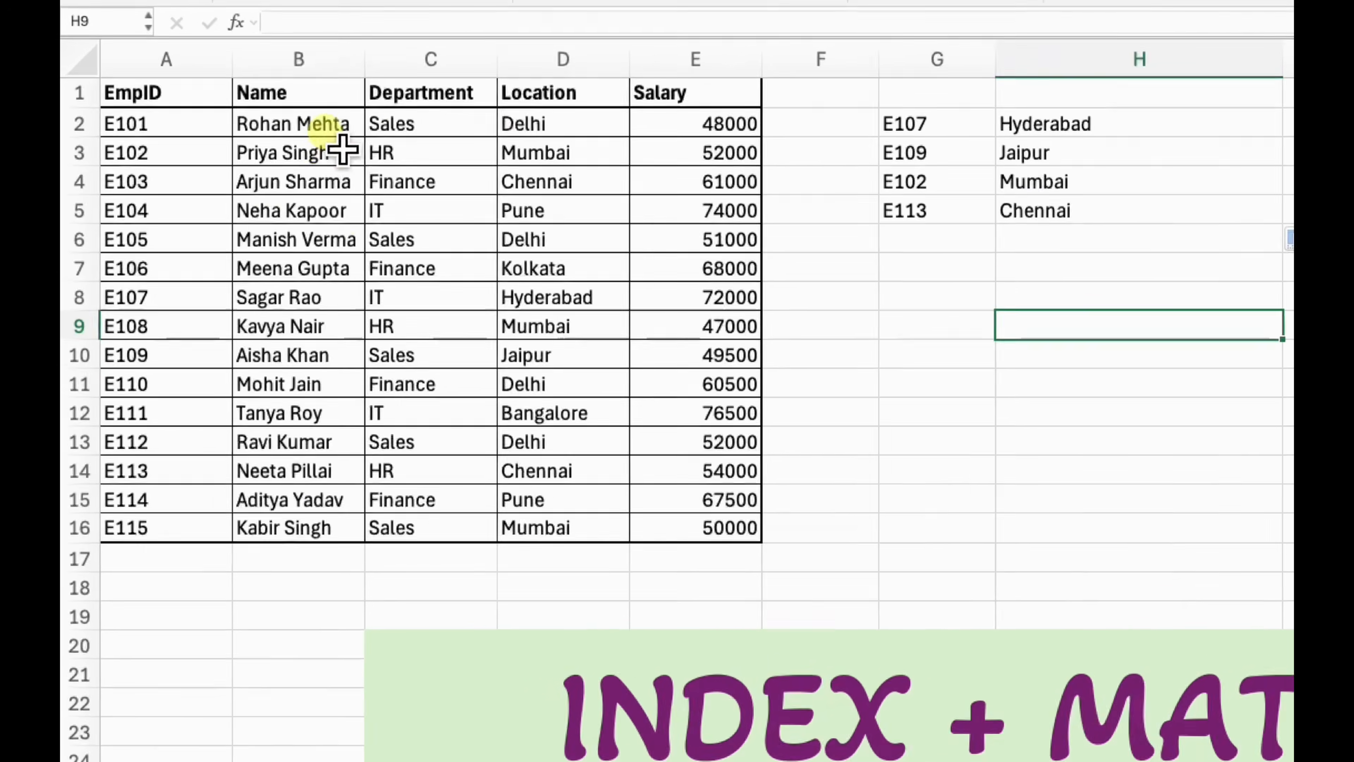
Clear the lookup IDs and their location results from G2:H5
{"action": "left_click_drag", "start_coordinate": [277, 79], "coordinate": [278, 449]}
{"action": "left_click_drag", "start_coordinate": [193, 166], "coordinate": [256, 517]}
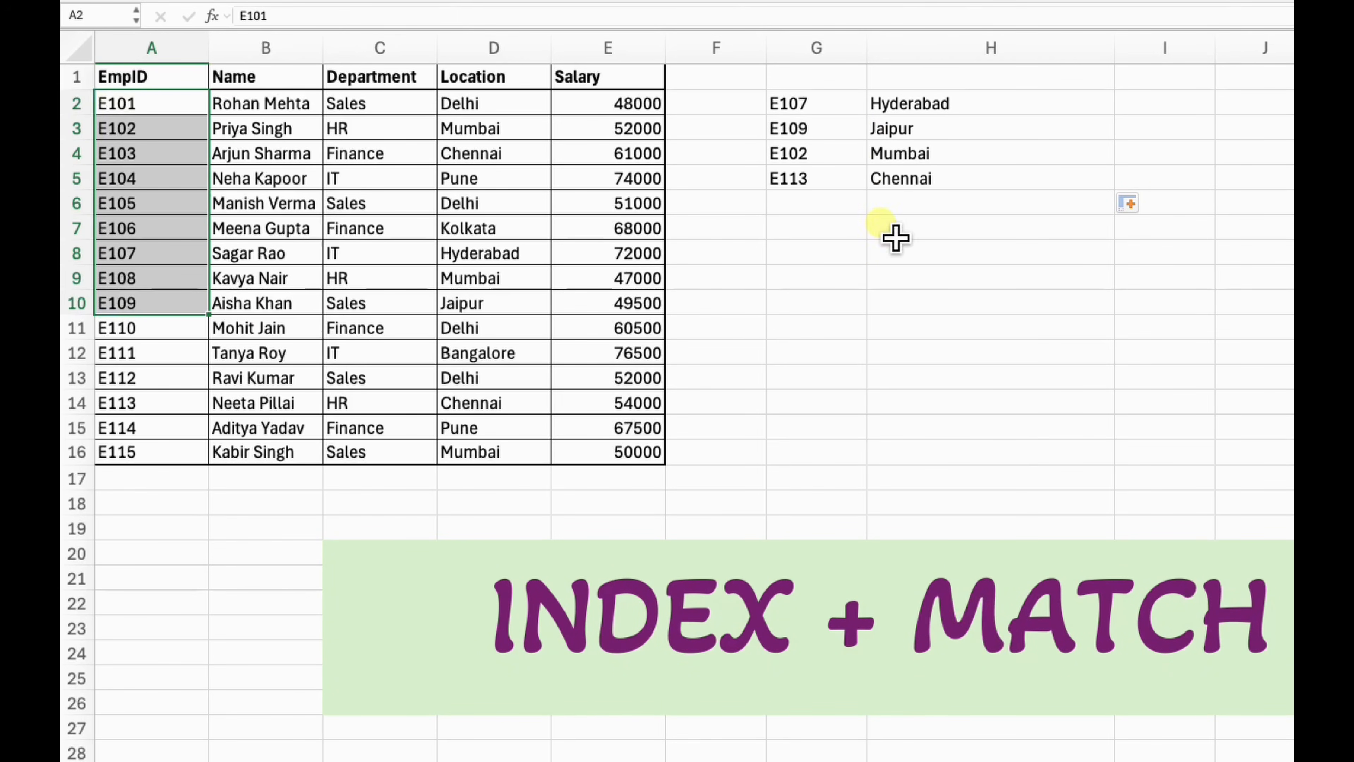
{"action": "left_click_drag", "start_coordinate": [833, 100], "coordinate": [946, 202]}
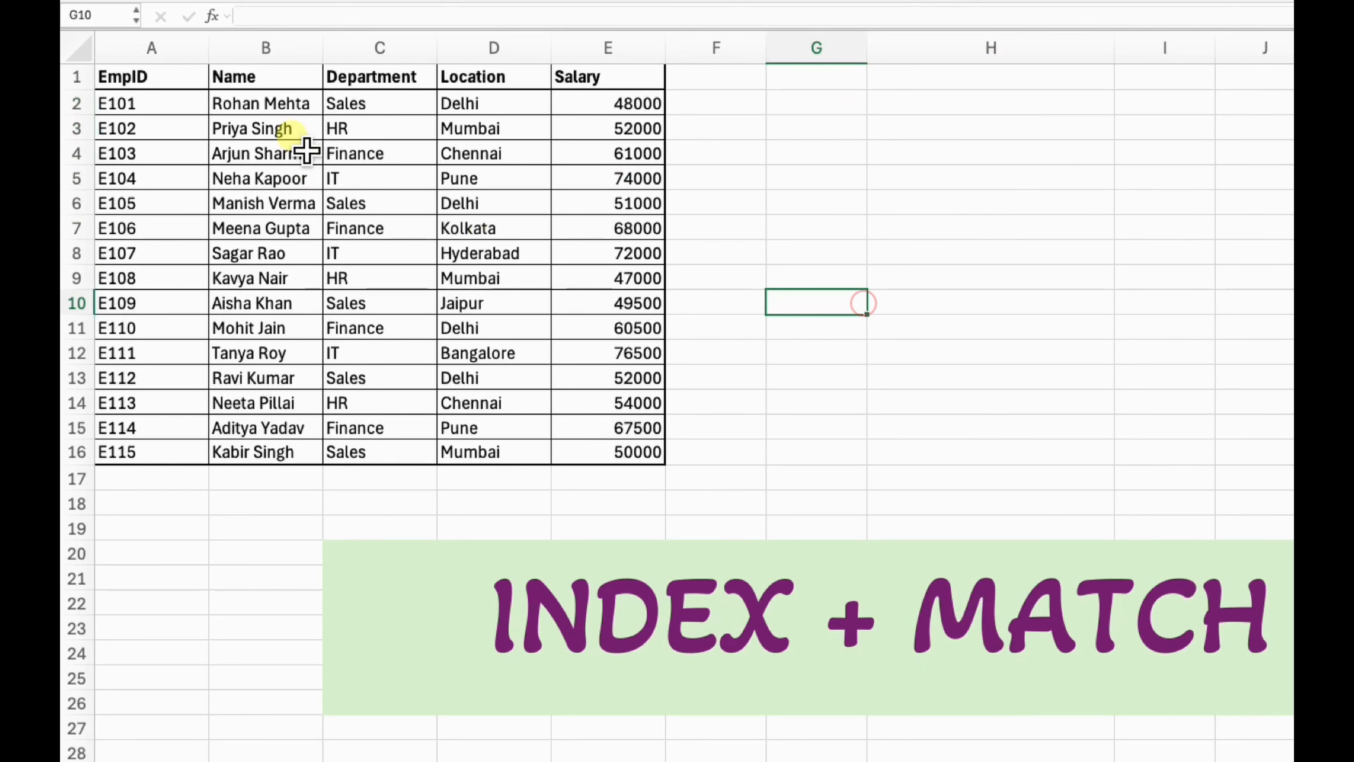
Copy the four employee names in B6:B9 to the lookup list starting at G2
{"action": "left_click_drag", "start_coordinate": [297, 207], "coordinate": [297, 281]}
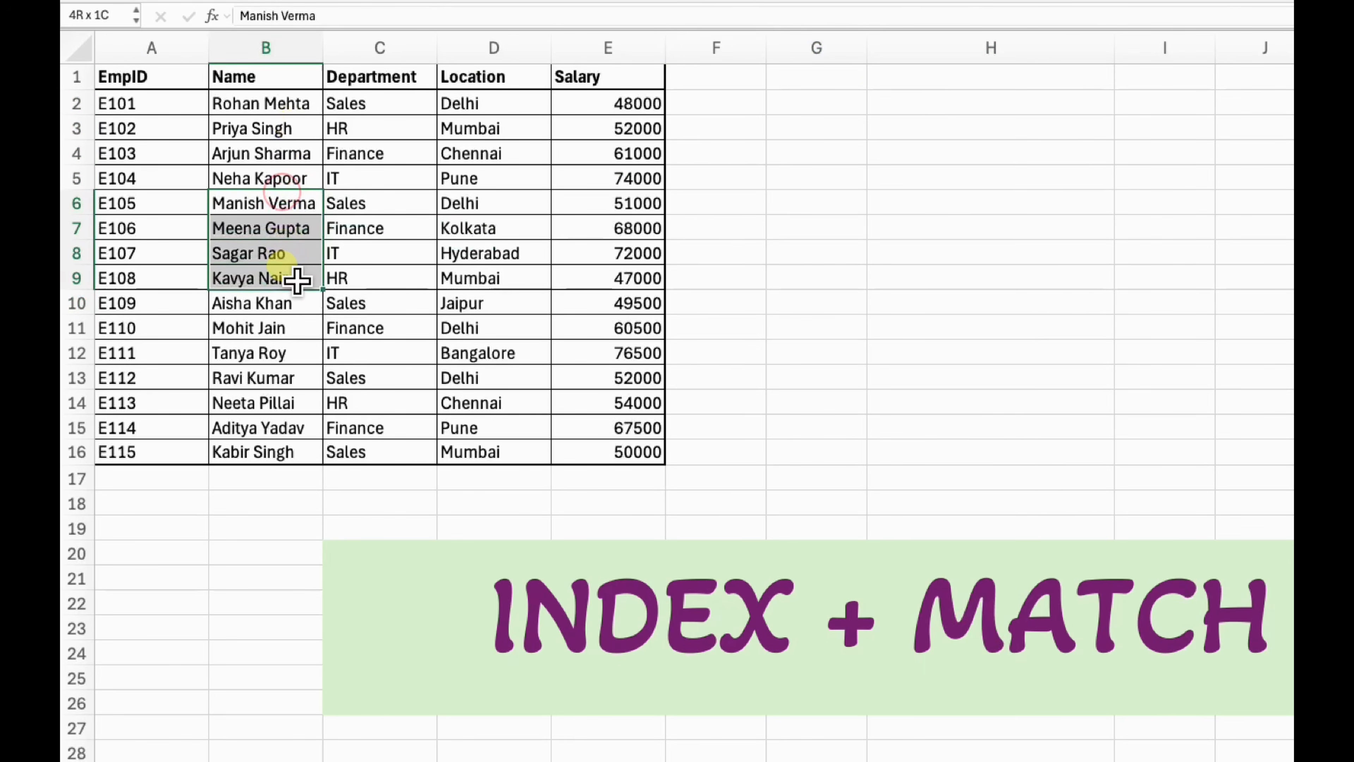
{"action": "key", "text": "ctrl+c"}
{"action": "left_click", "coordinate": [794, 104]}
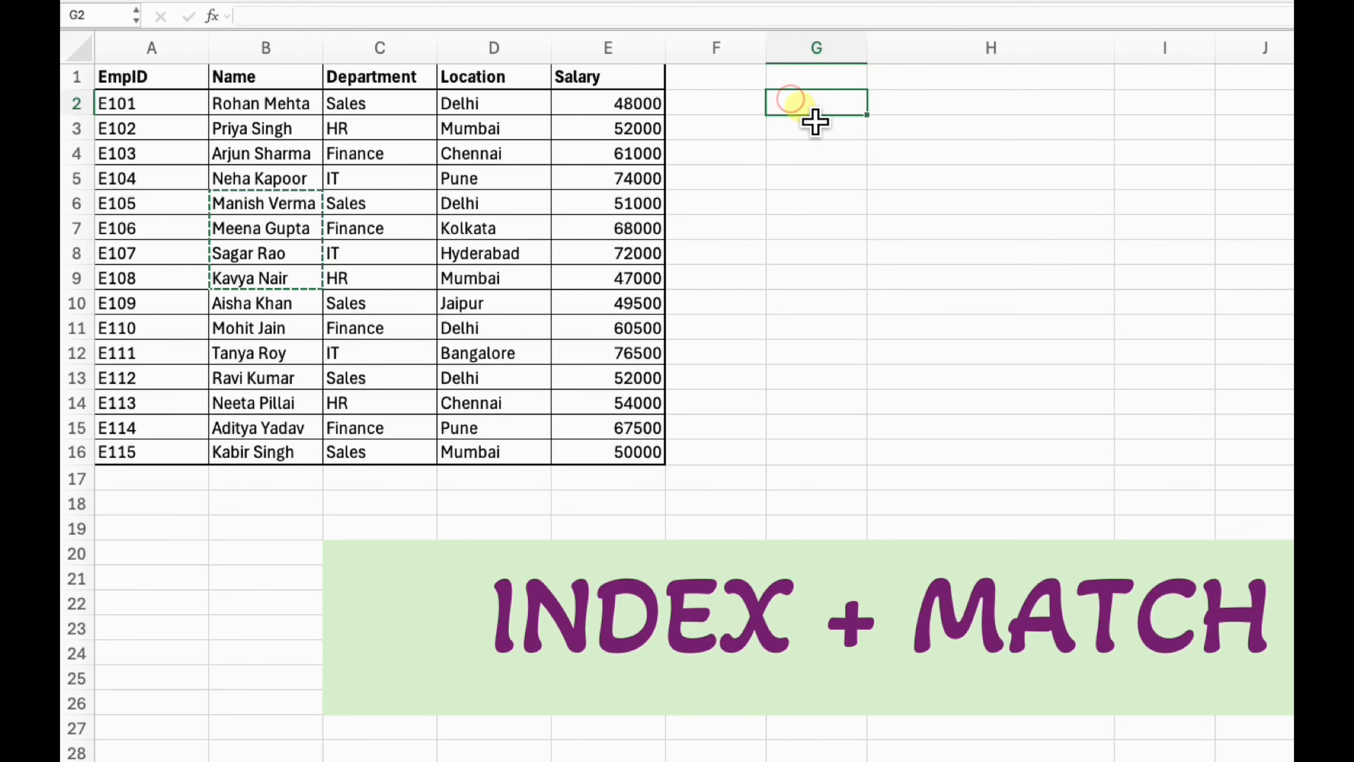
{"action": "key", "text": "ctrl+v"}
{"action": "left_click", "coordinate": [790, 282]}
Add the two names from B13:B14 to the lookup list at G6 and widen column G to fit the names
{"action": "left_click_drag", "start_coordinate": [301, 379], "coordinate": [303, 397]}
{"action": "key", "text": "ctrl+c"}
{"action": "left_click", "coordinate": [837, 207]}
{"action": "key", "text": "ctrl+v"}
{"action": "left_click", "coordinate": [837, 256]}
{"action": "left_click_drag", "start_coordinate": [869, 44], "coordinate": [882, 44]}
{"action": "left_click", "coordinate": [840, 205]}
{"action": "left_click", "coordinate": [959, 131]}
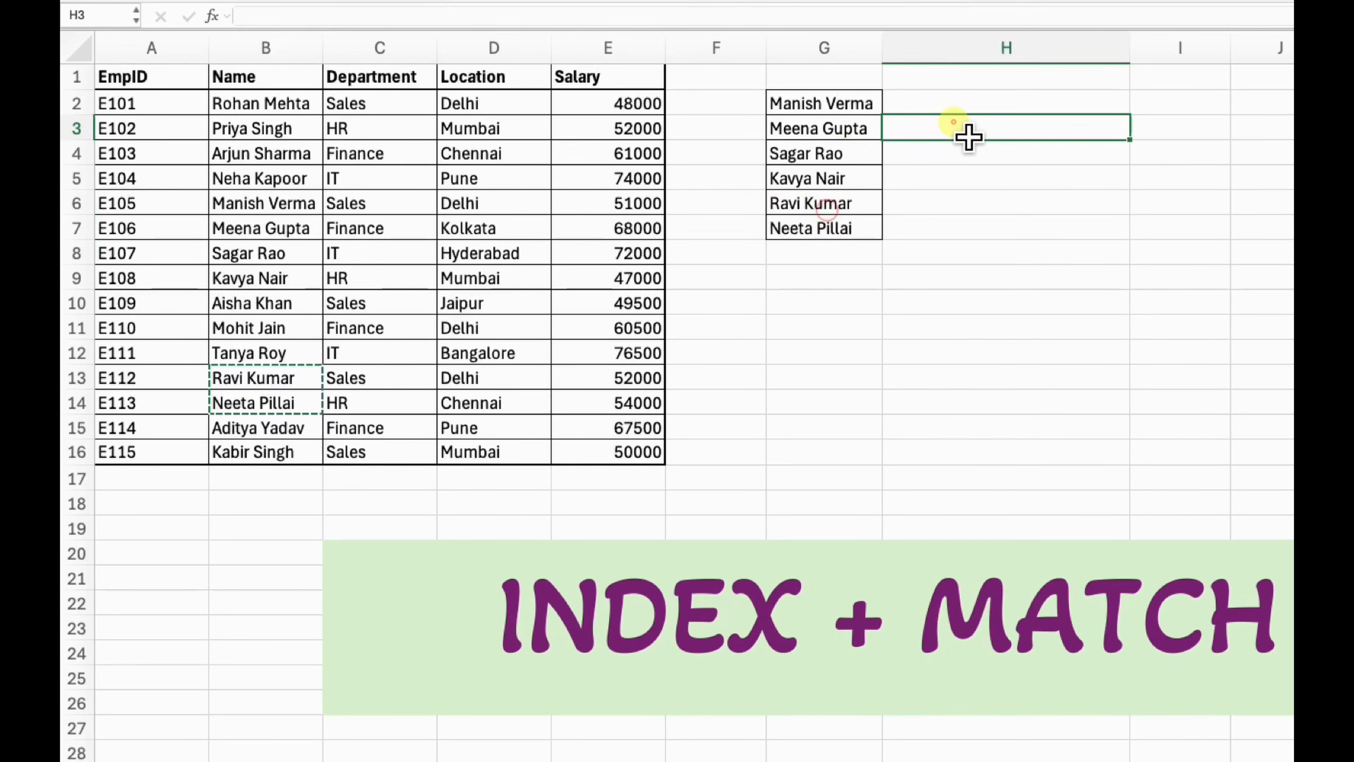
{"action": "left_click_drag", "start_coordinate": [853, 107], "coordinate": [868, 227]}
{"action": "left_click_drag", "start_coordinate": [163, 130], "coordinate": [160, 267]}
{"action": "left_click", "coordinate": [973, 107]}
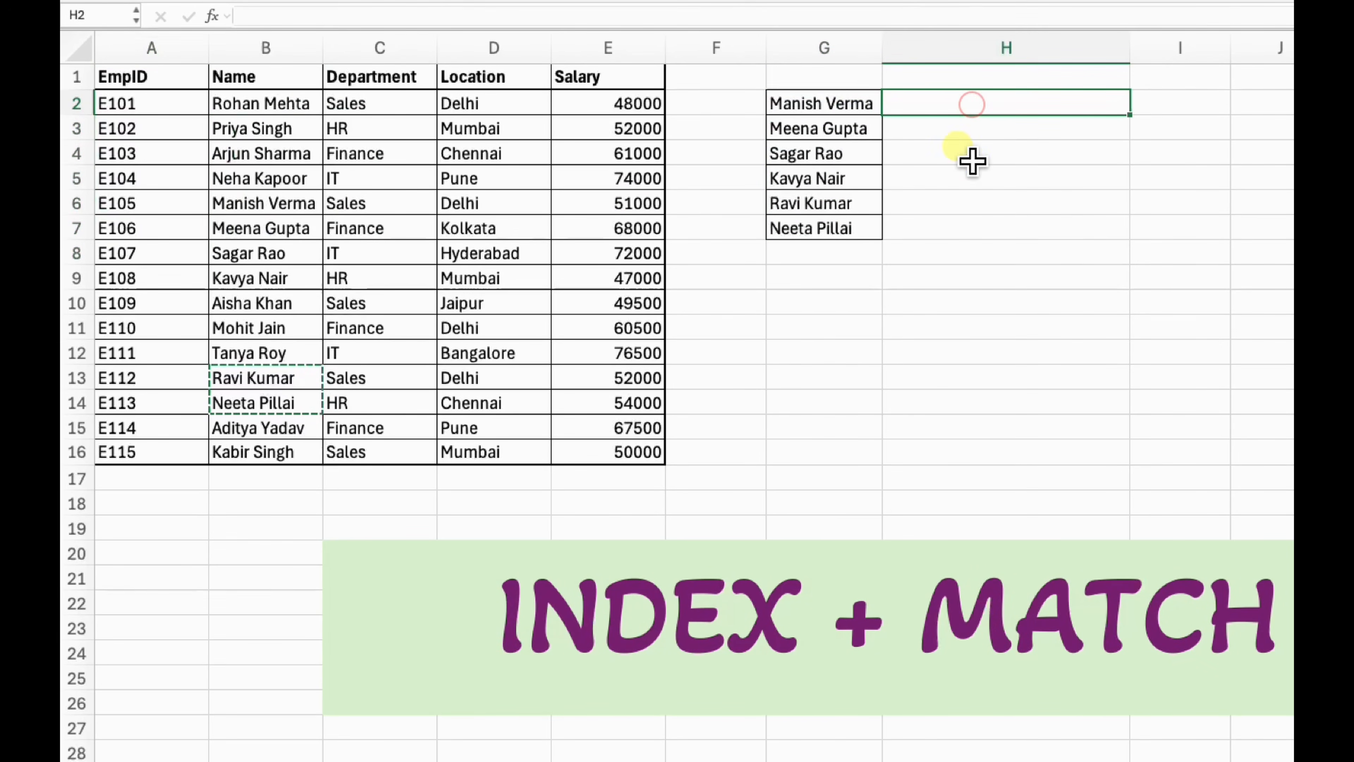
{"action": "left_click_drag", "start_coordinate": [257, 107], "coordinate": [282, 398]}
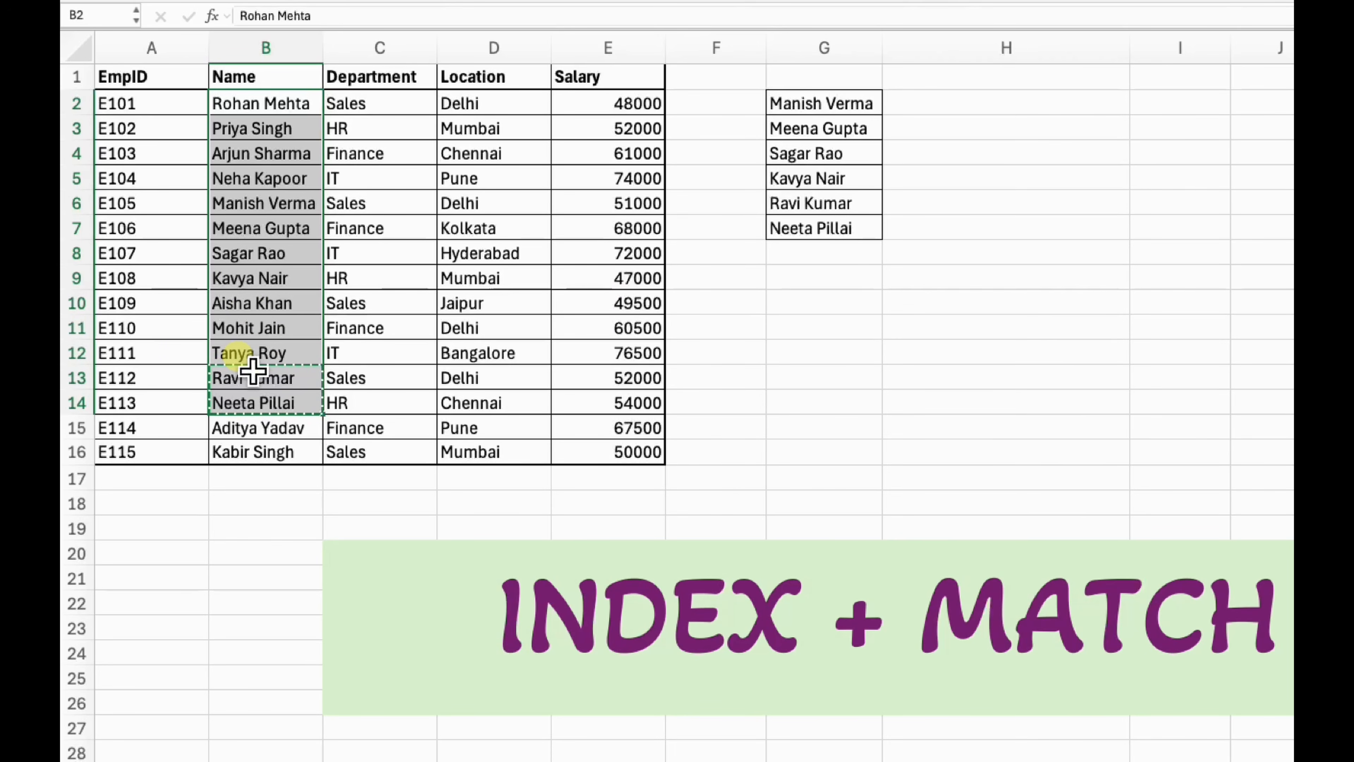
{"action": "left_click", "coordinate": [959, 207]}
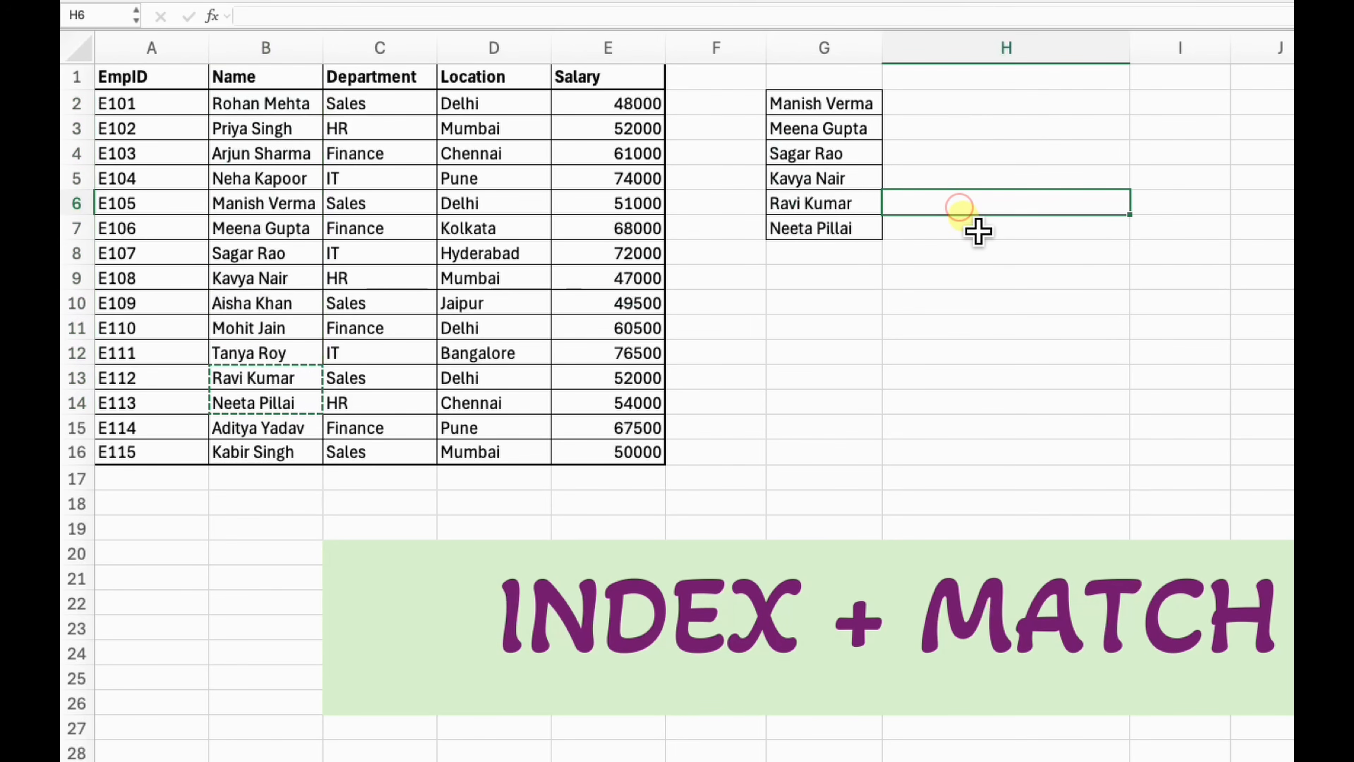
Start an INDEX formula in H2 with the EmpID range locked as $A$2:$A$16 for its array
{"action": "double_click", "coordinate": [965, 104]}
{"action": "type", "text": "=inde"}
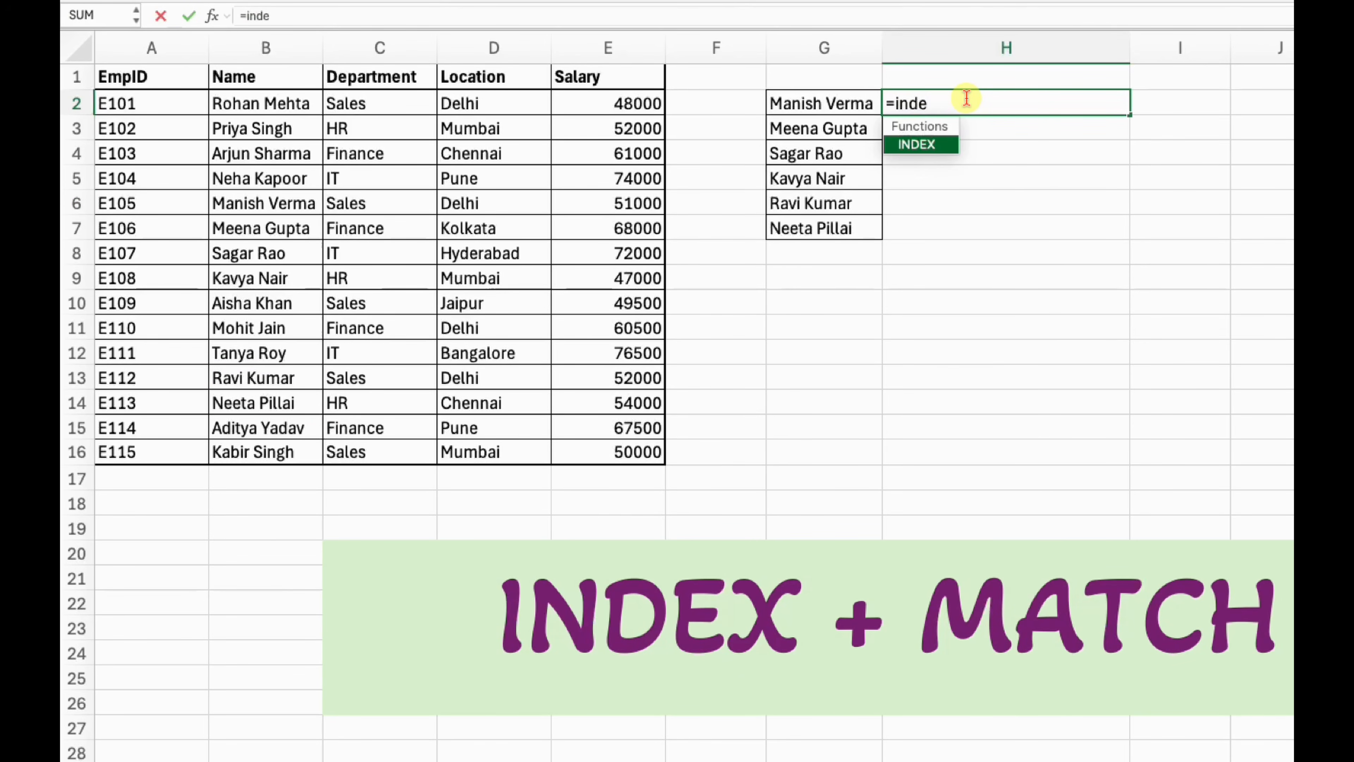
{"action": "key", "text": "Tab"}
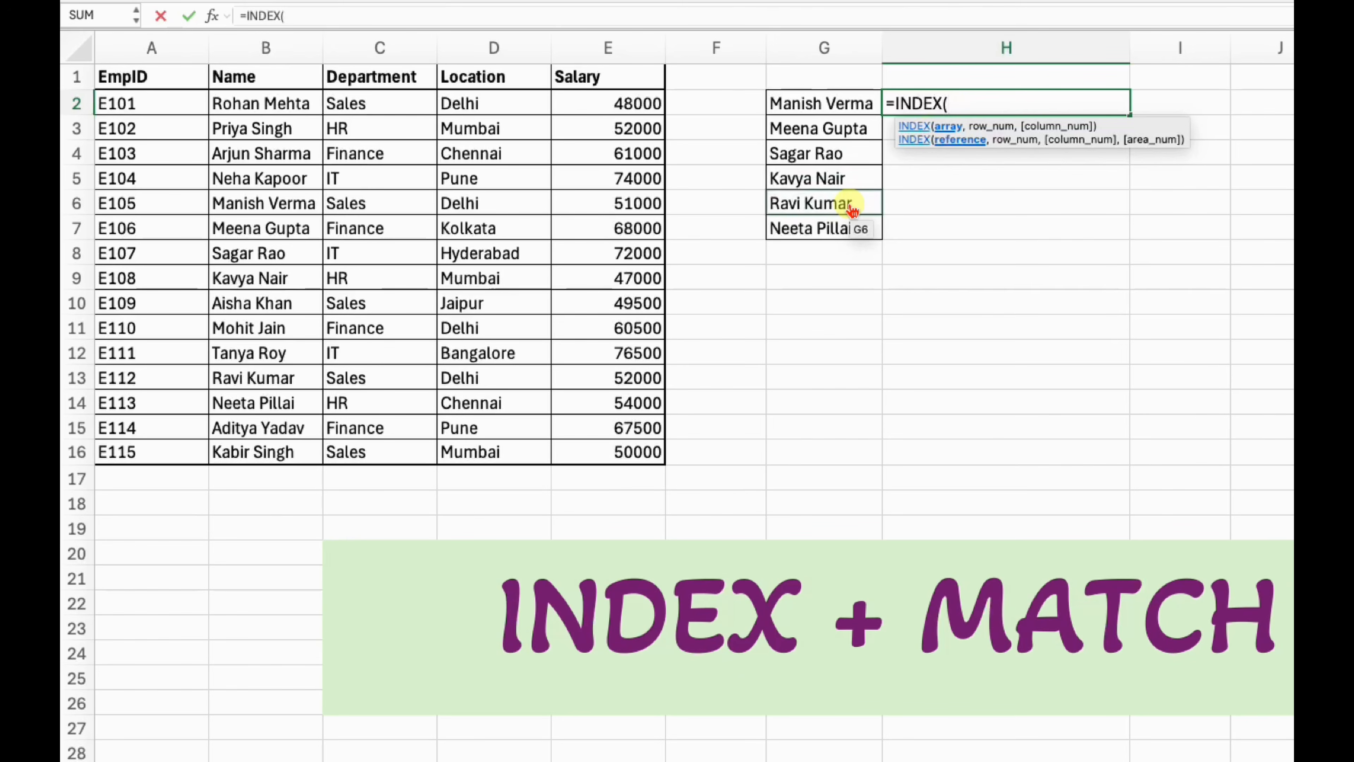
{"action": "left_click_drag", "start_coordinate": [145, 101], "coordinate": [164, 454]}
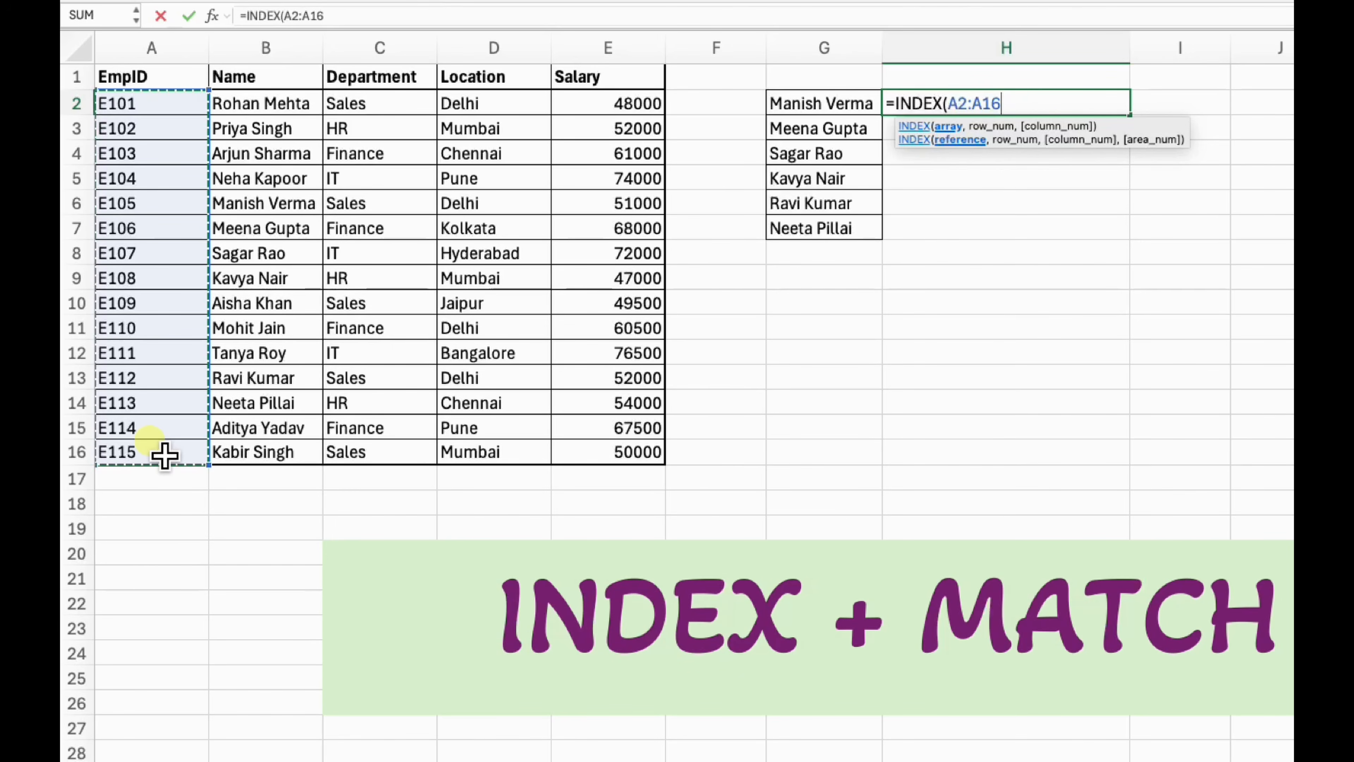
{"action": "key", "text": "F4"}
{"action": "type", "text": ","}
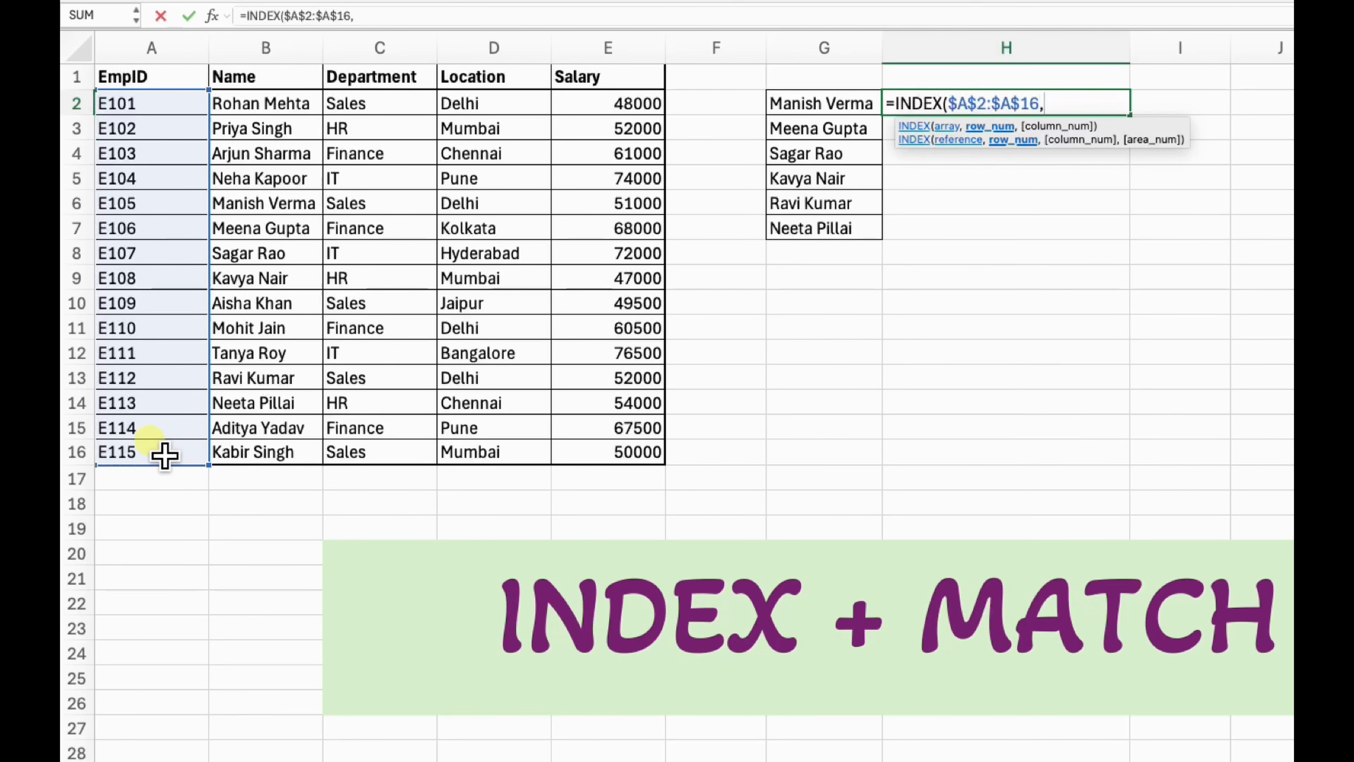
Complete the H2 formula with a nested exact MATCH(G2,$B$2:$B$16,0) on the Name column as the row number
{"action": "type", "text": "matc"}
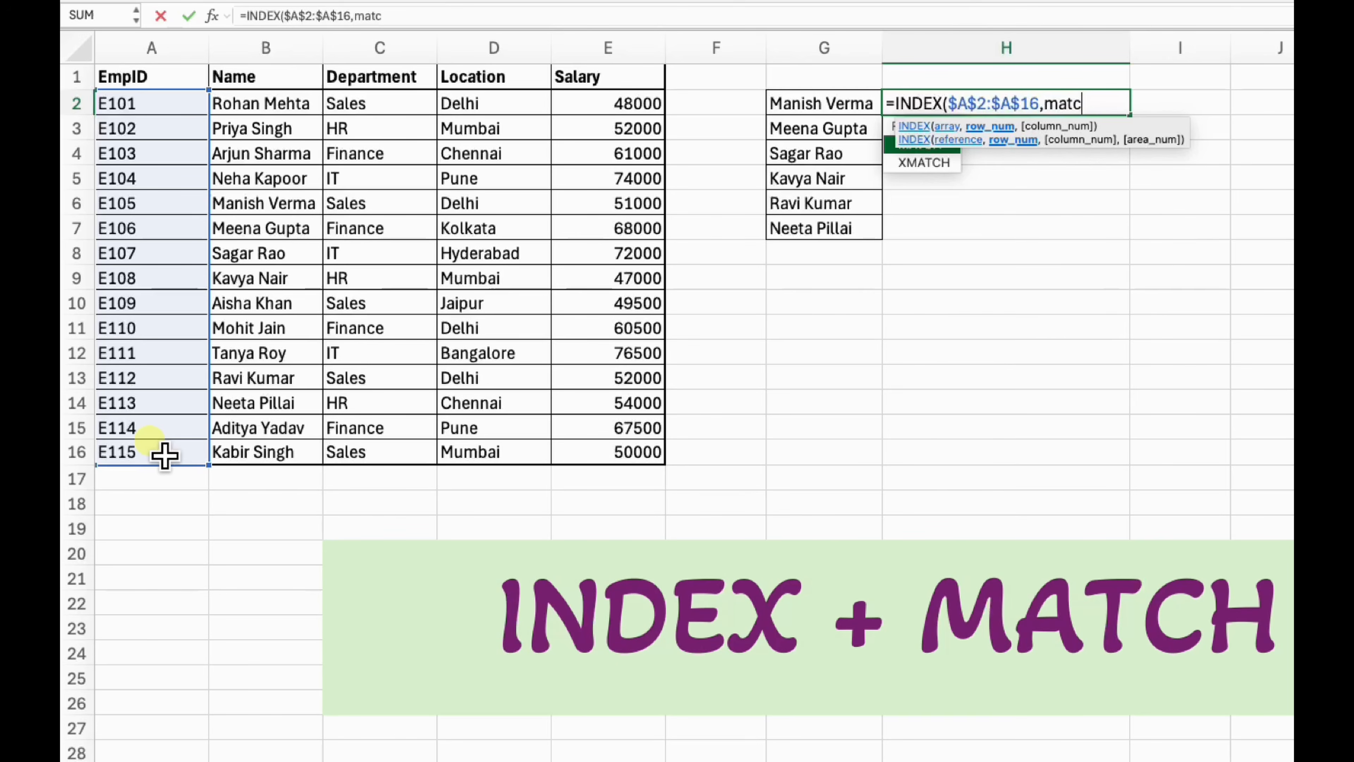
{"action": "key", "text": "Tab"}
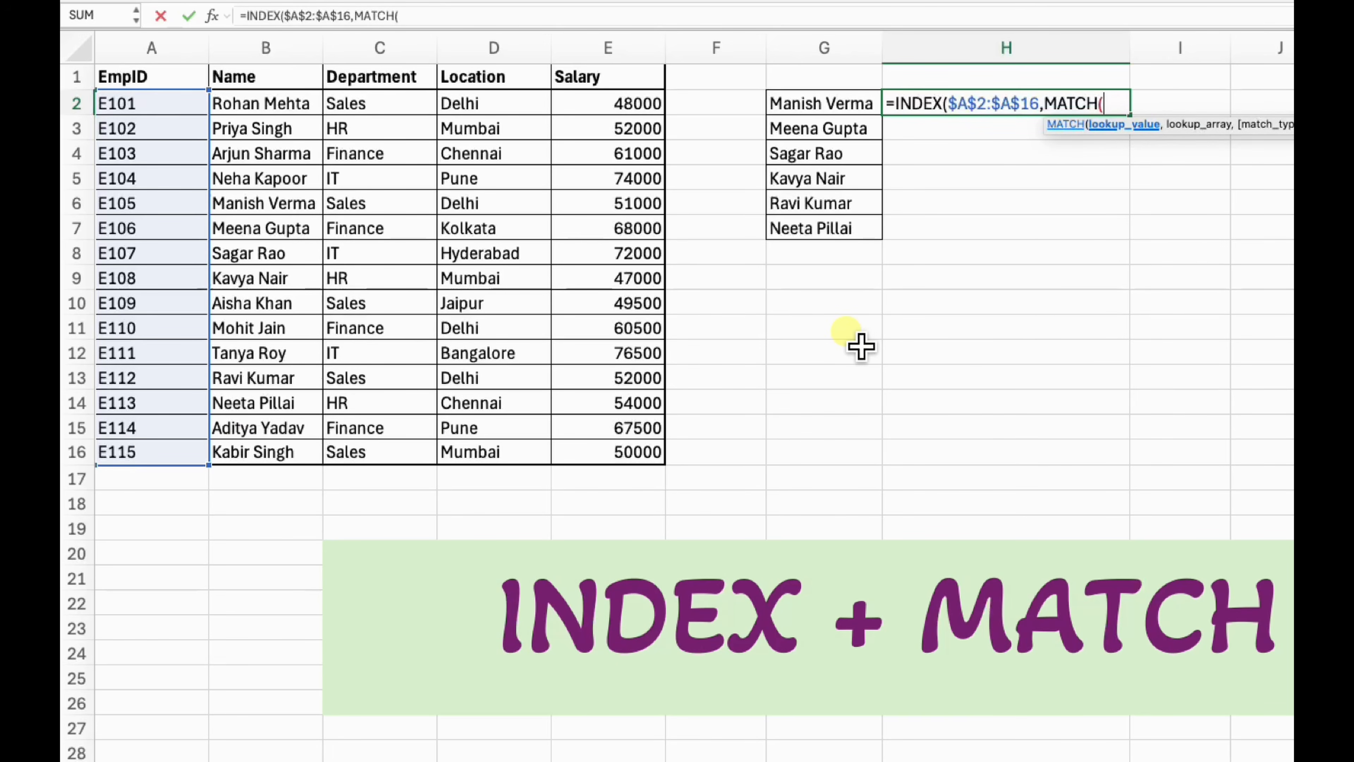
{"action": "left_click", "coordinate": [850, 107]}
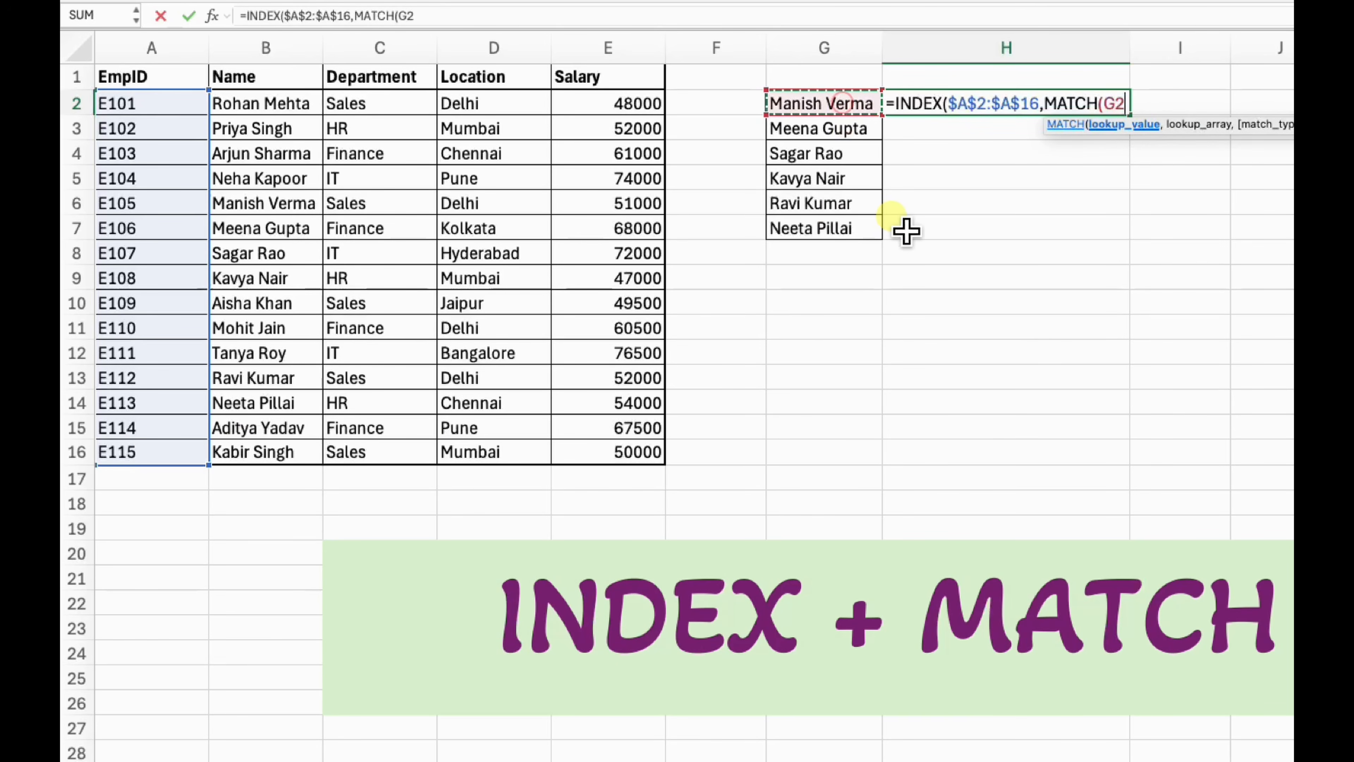
{"action": "type", "text": ","}
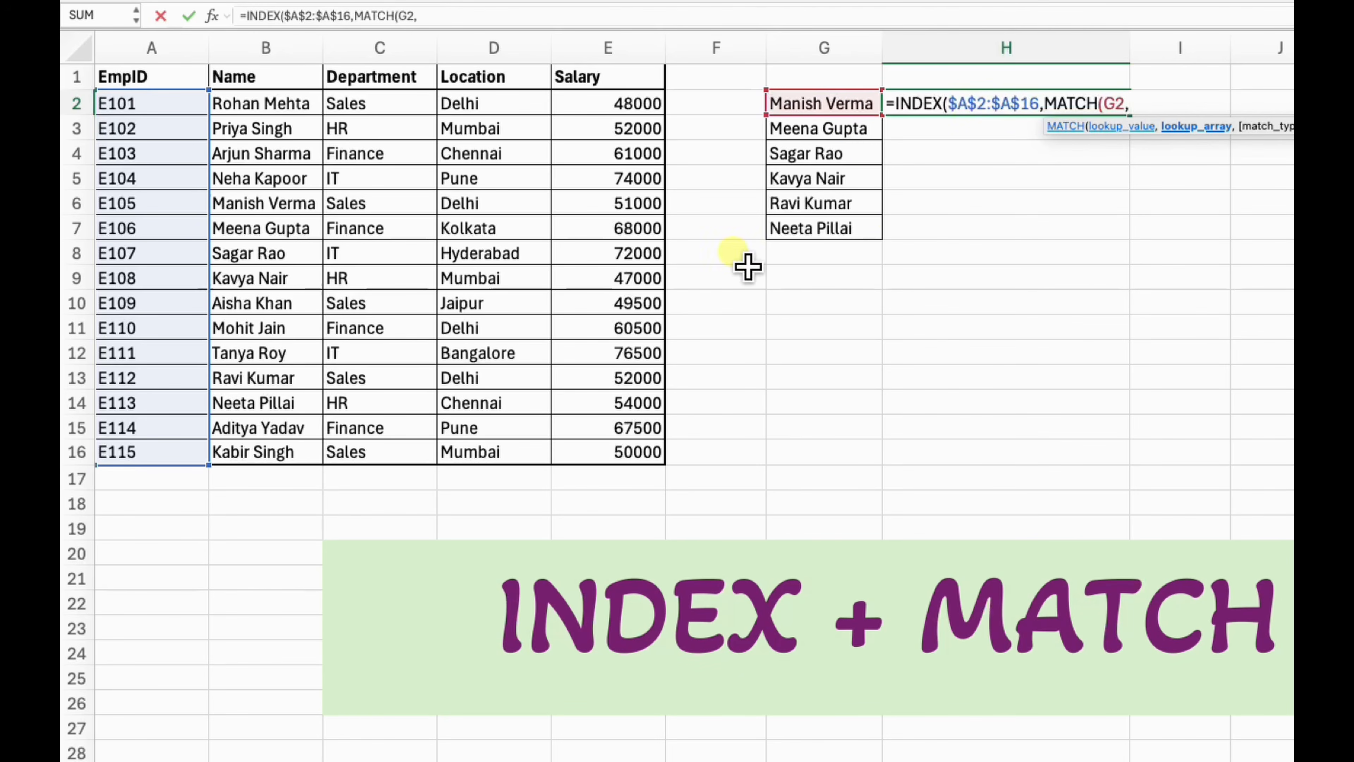
{"action": "left_click_drag", "start_coordinate": [269, 102], "coordinate": [285, 452]}
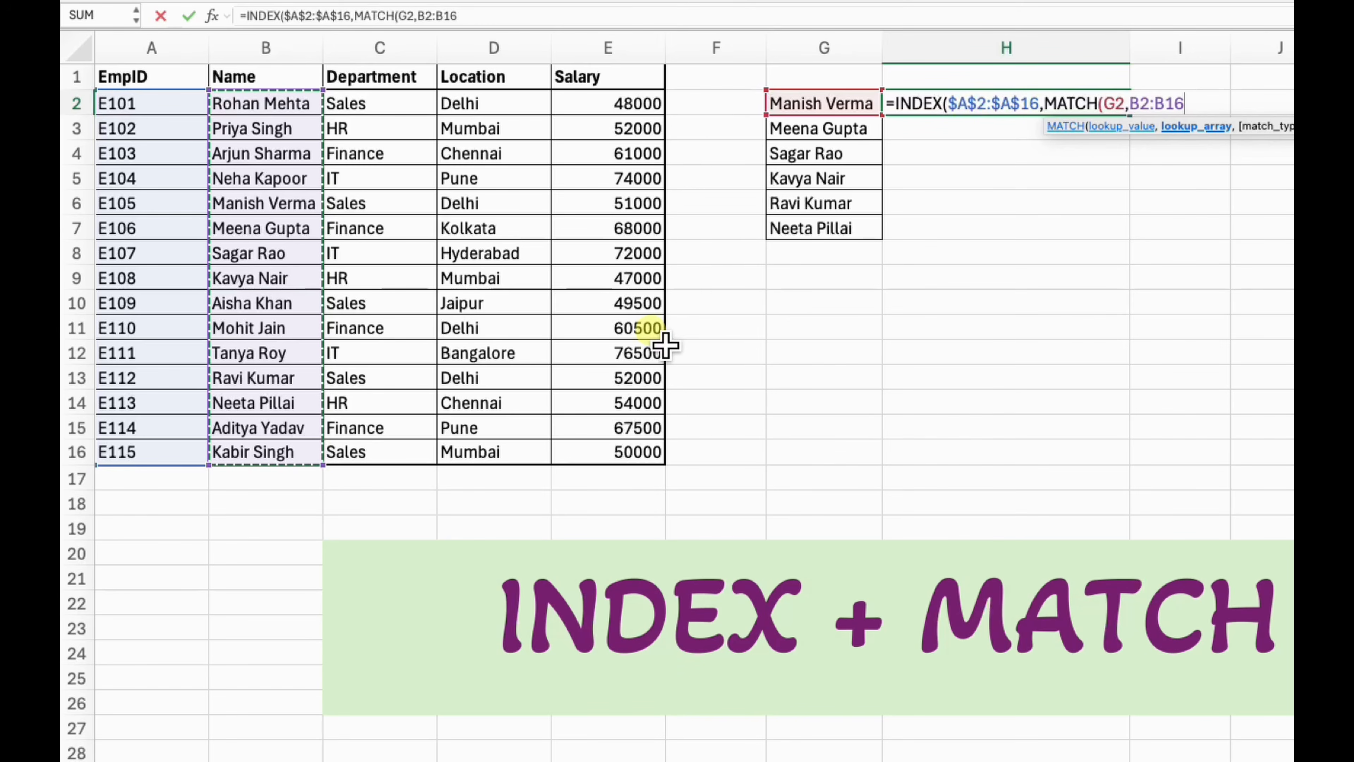
{"action": "key", "text": "F4"}
{"action": "type", "text": ","}
{"action": "key", "text": "Down"}
{"action": "key", "text": "Tab"}
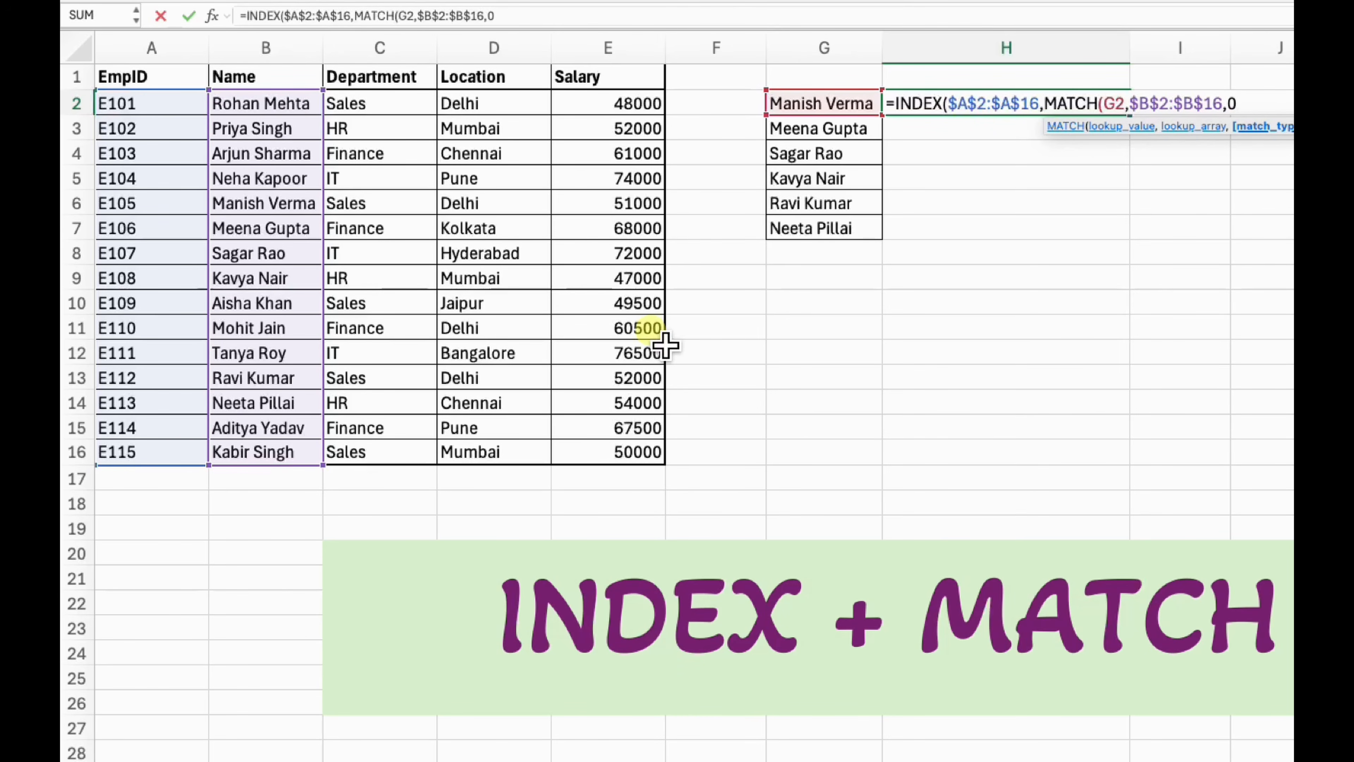
{"action": "type", "text": "))"}
{"action": "key", "text": "Return"}
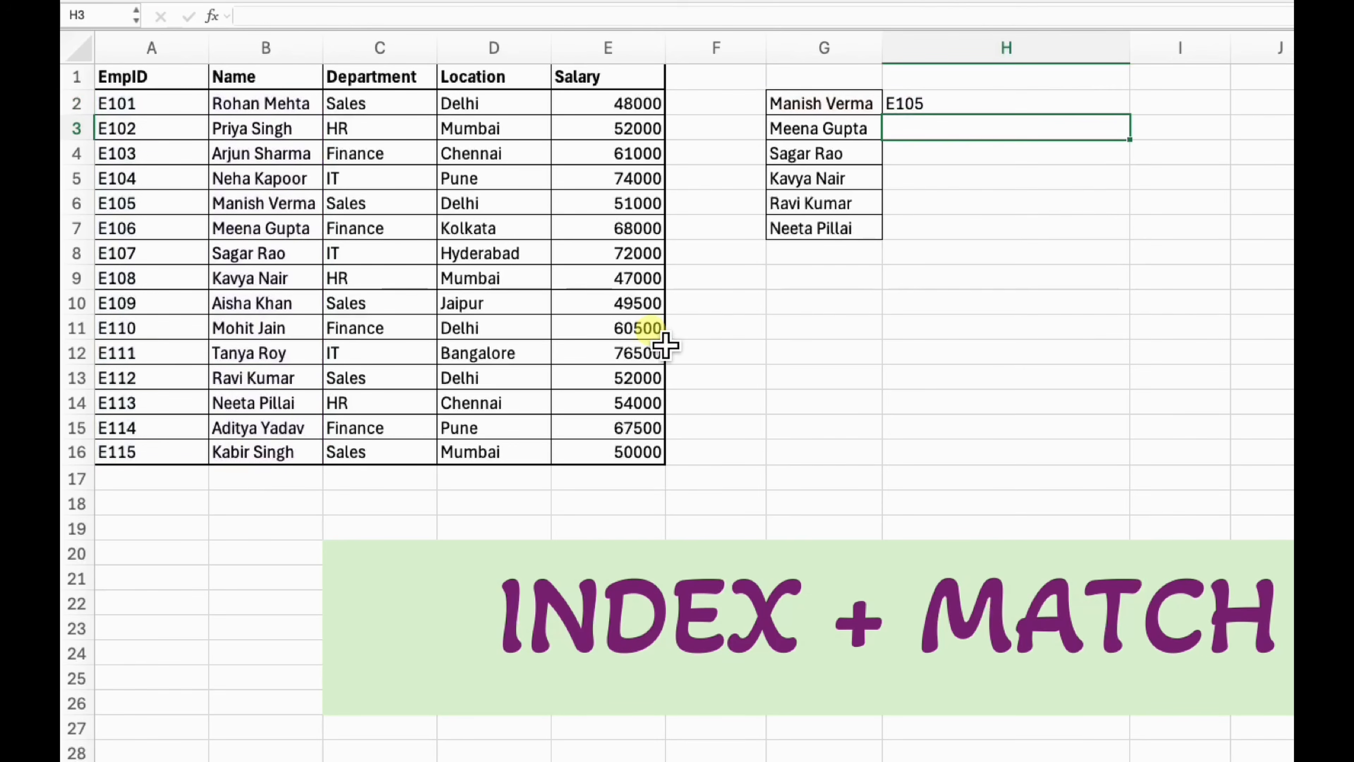
Check the first name's employee ID against the table and fill the H2 formula down to H7
{"action": "left_click", "coordinate": [848, 103]}
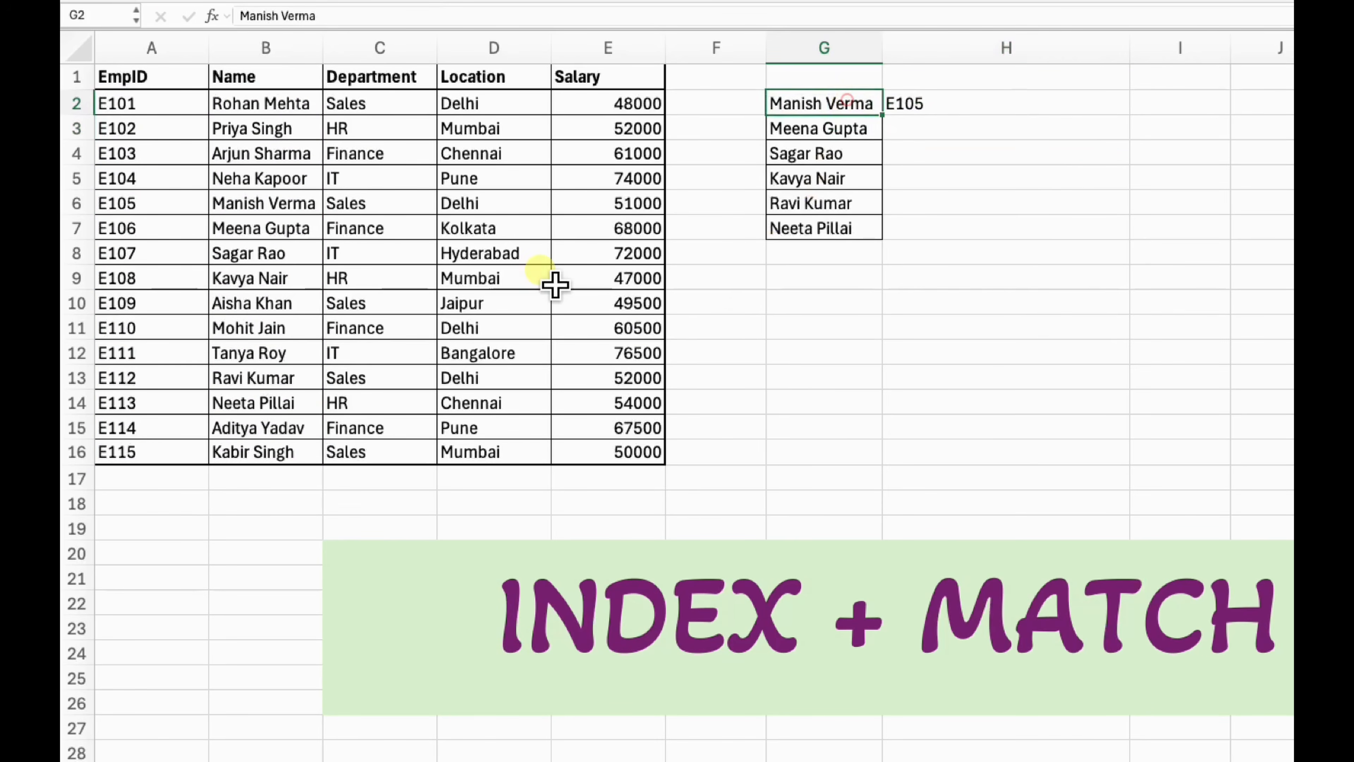
{"action": "left_click", "coordinate": [176, 212]}
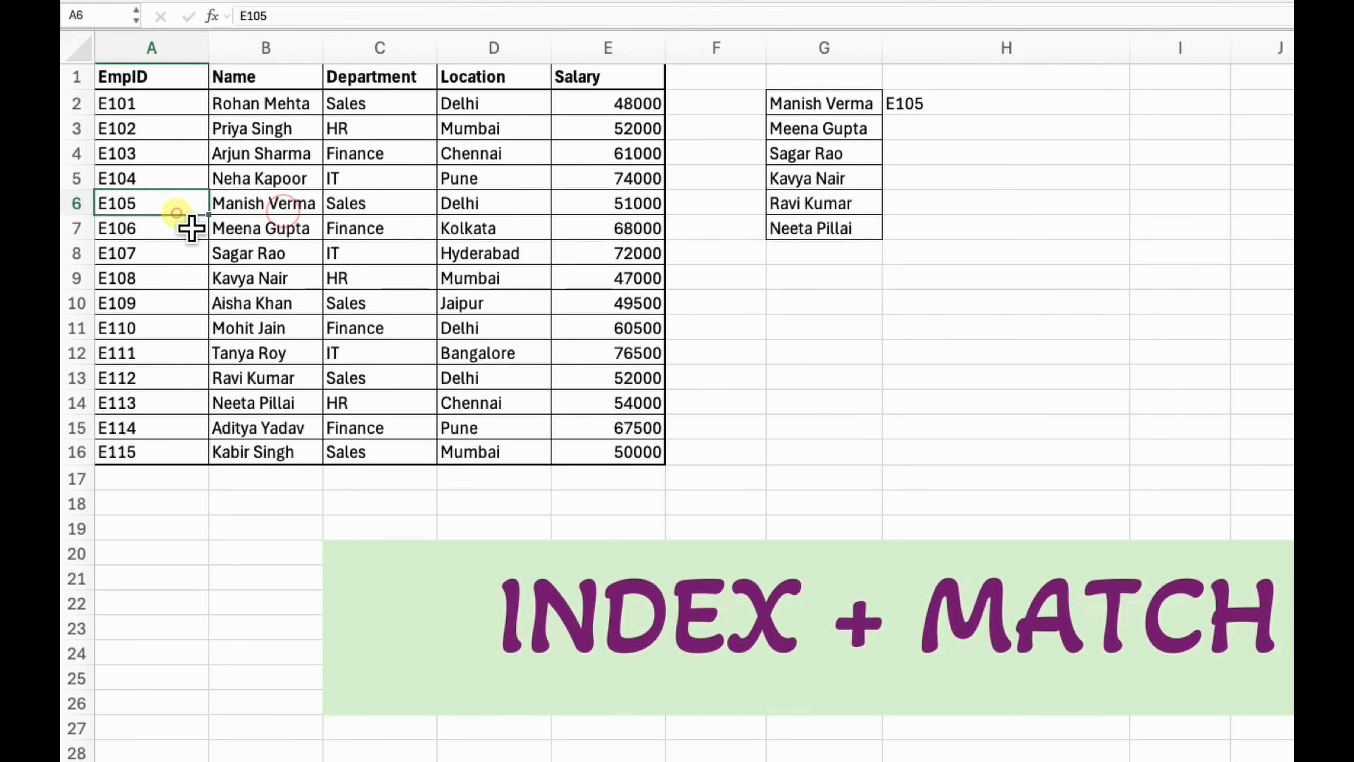
{"action": "left_click", "coordinate": [967, 105]}
{"action": "left_click_drag", "start_coordinate": [1130, 115], "coordinate": [1142, 251]}
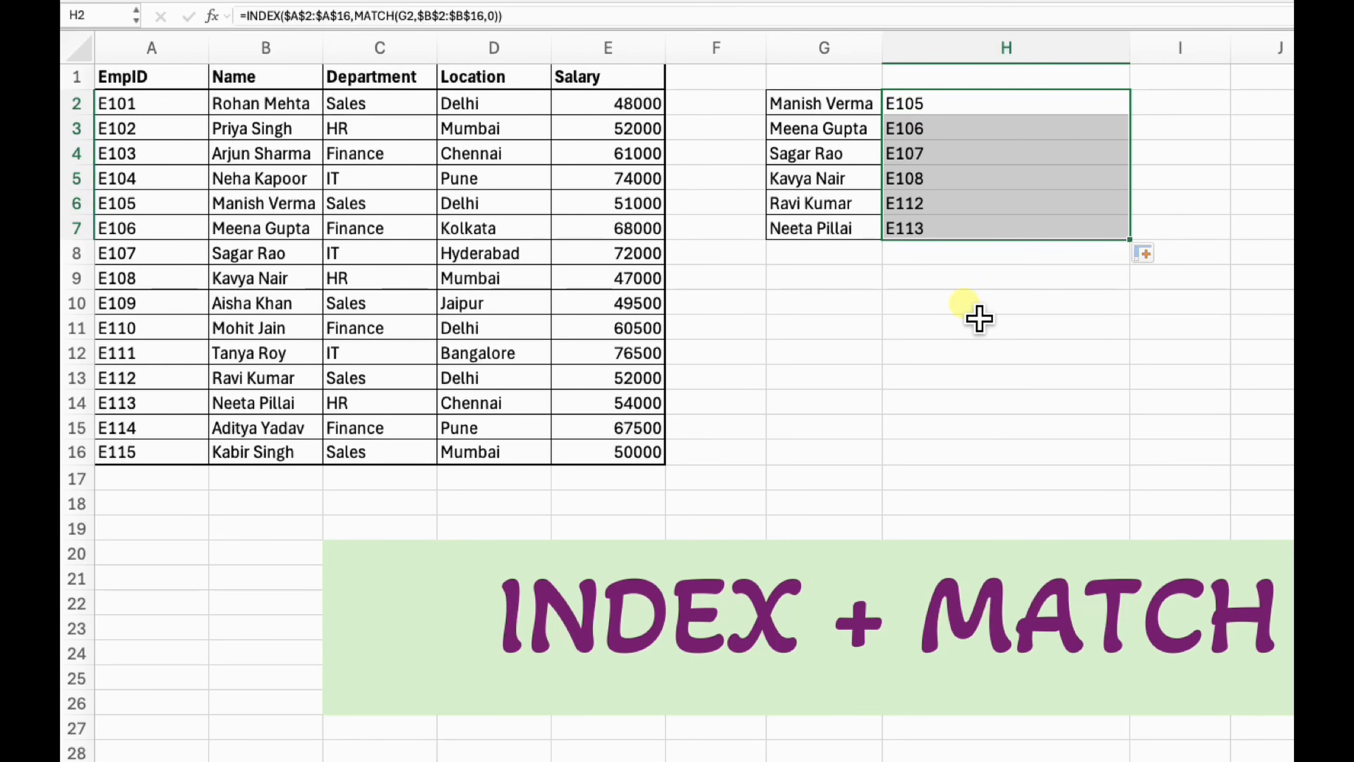
{"action": "left_click", "coordinate": [867, 234]}
{"action": "left_click", "coordinate": [874, 180]}
{"action": "left_click", "coordinate": [944, 205]}
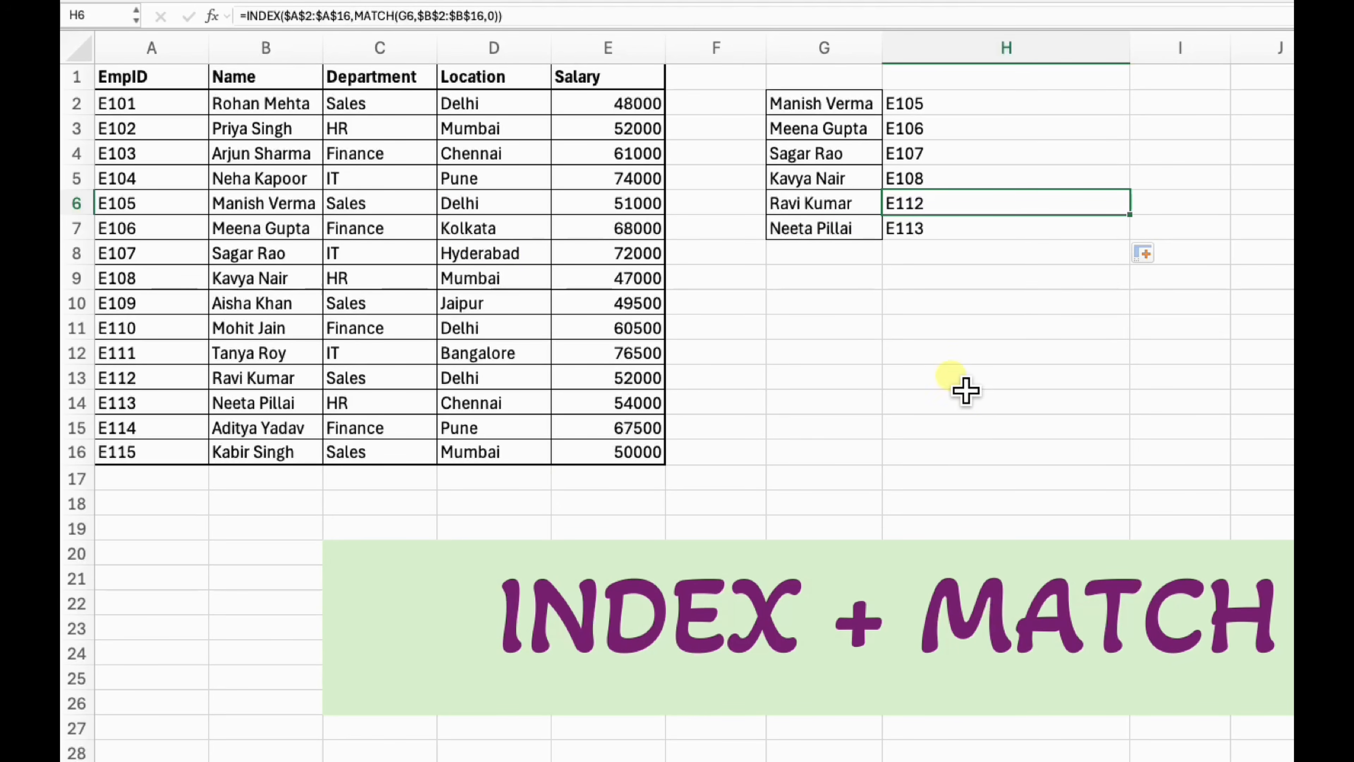
{"action": "left_click", "coordinate": [941, 355]}
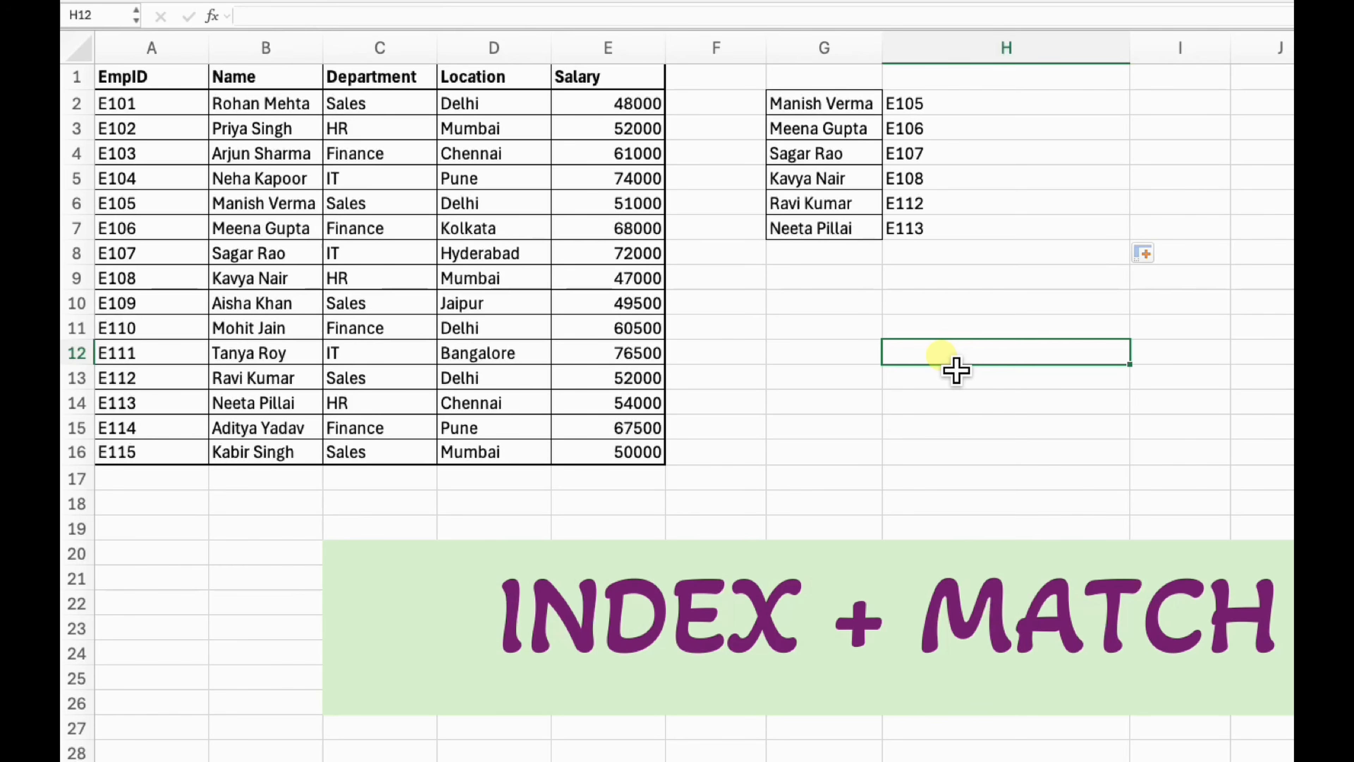
{"action": "left_click_drag", "start_coordinate": [847, 108], "coordinate": [996, 252]}
{"action": "key", "text": "Delete"}
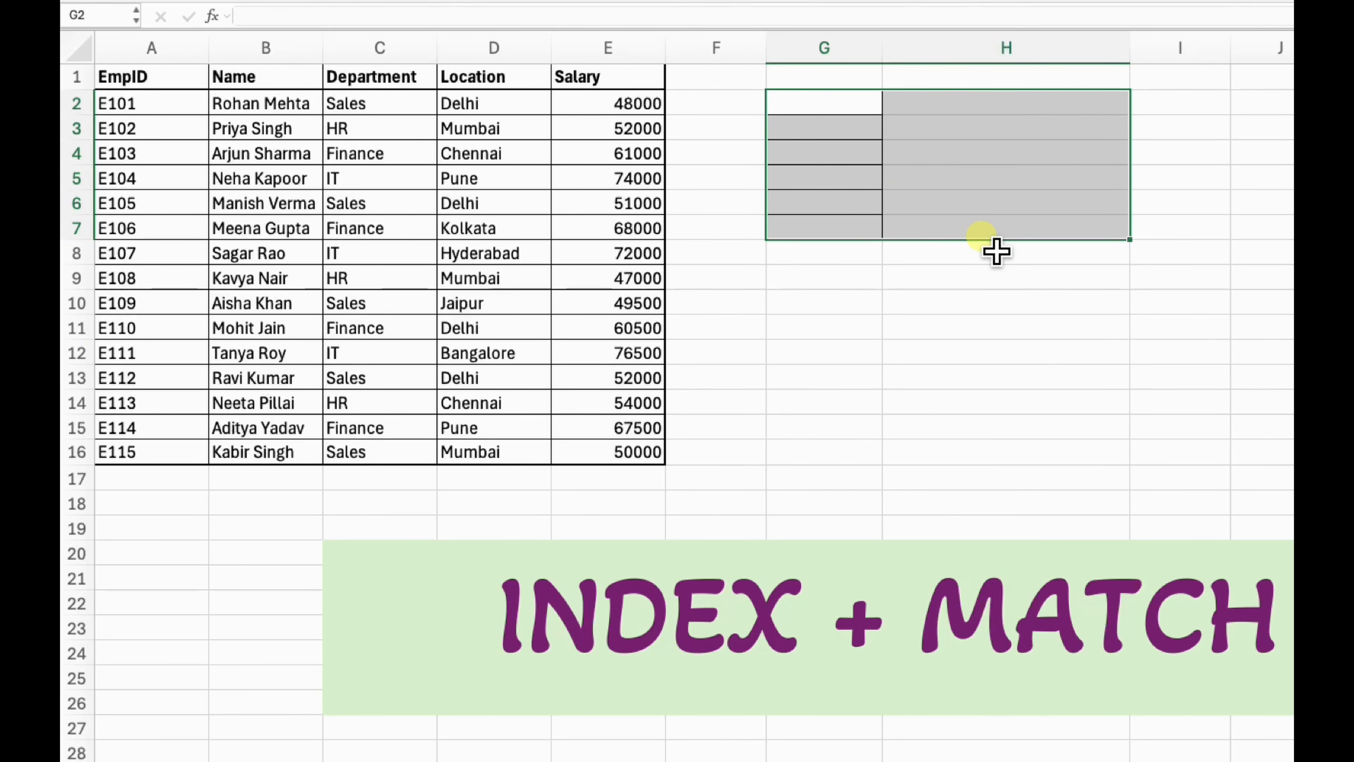
{"action": "left_click", "coordinate": [800, 203]}
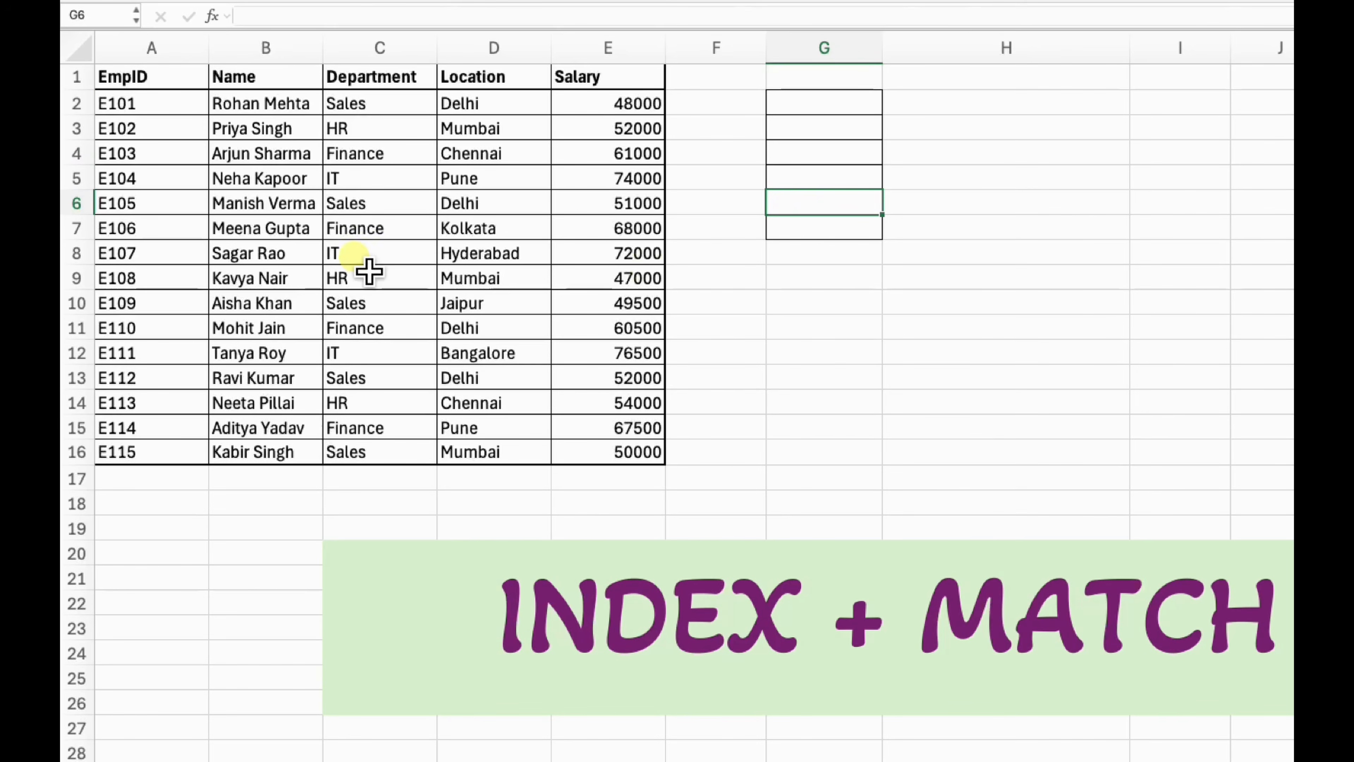
{"action": "key", "text": "ctrl+z"}
Clear the employee ID results from H2:H7, keeping the names in column G
{"action": "left_click", "coordinate": [957, 183]}
{"action": "left_click_drag", "start_coordinate": [967, 97], "coordinate": [998, 237]}
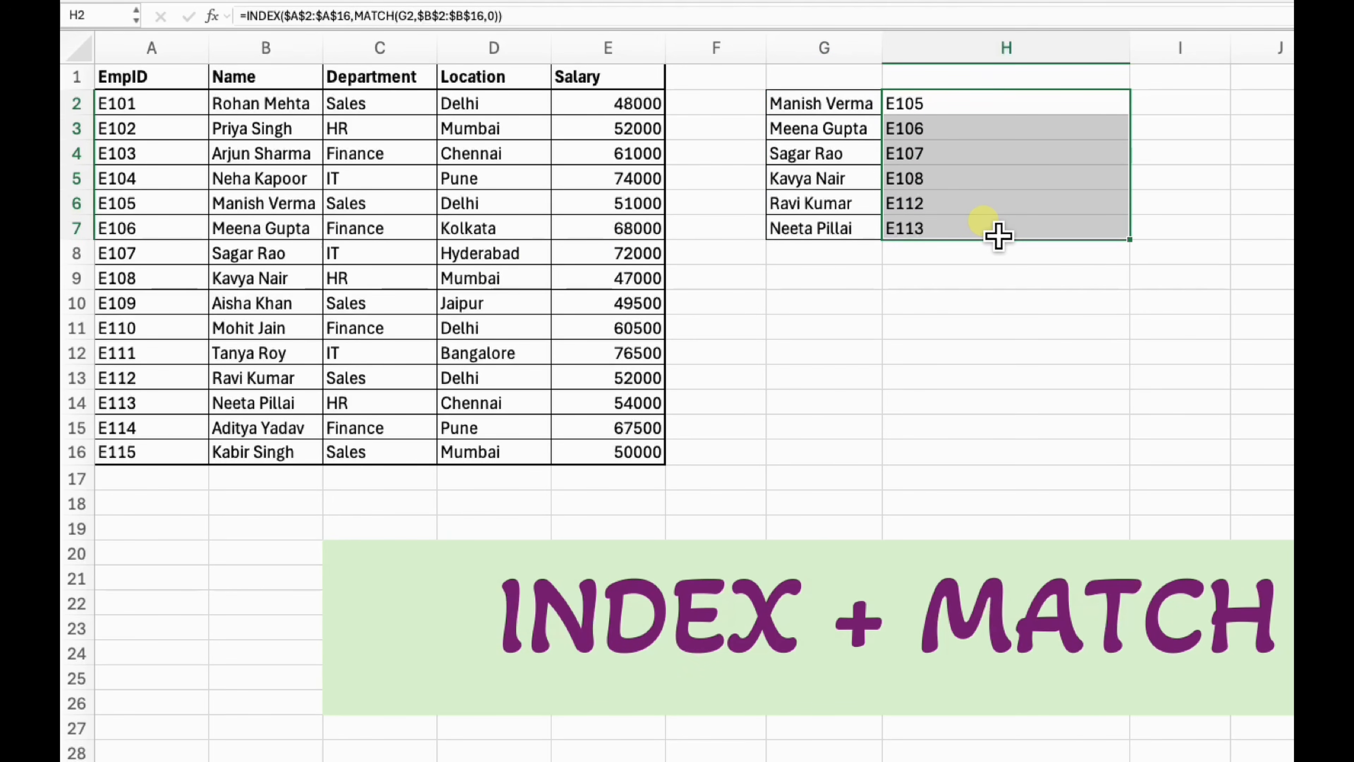
{"action": "key", "text": "Delete"}
{"action": "left_click", "coordinate": [1007, 263]}
{"action": "left_click", "coordinate": [966, 161]}
{"action": "left_click", "coordinate": [858, 208]}
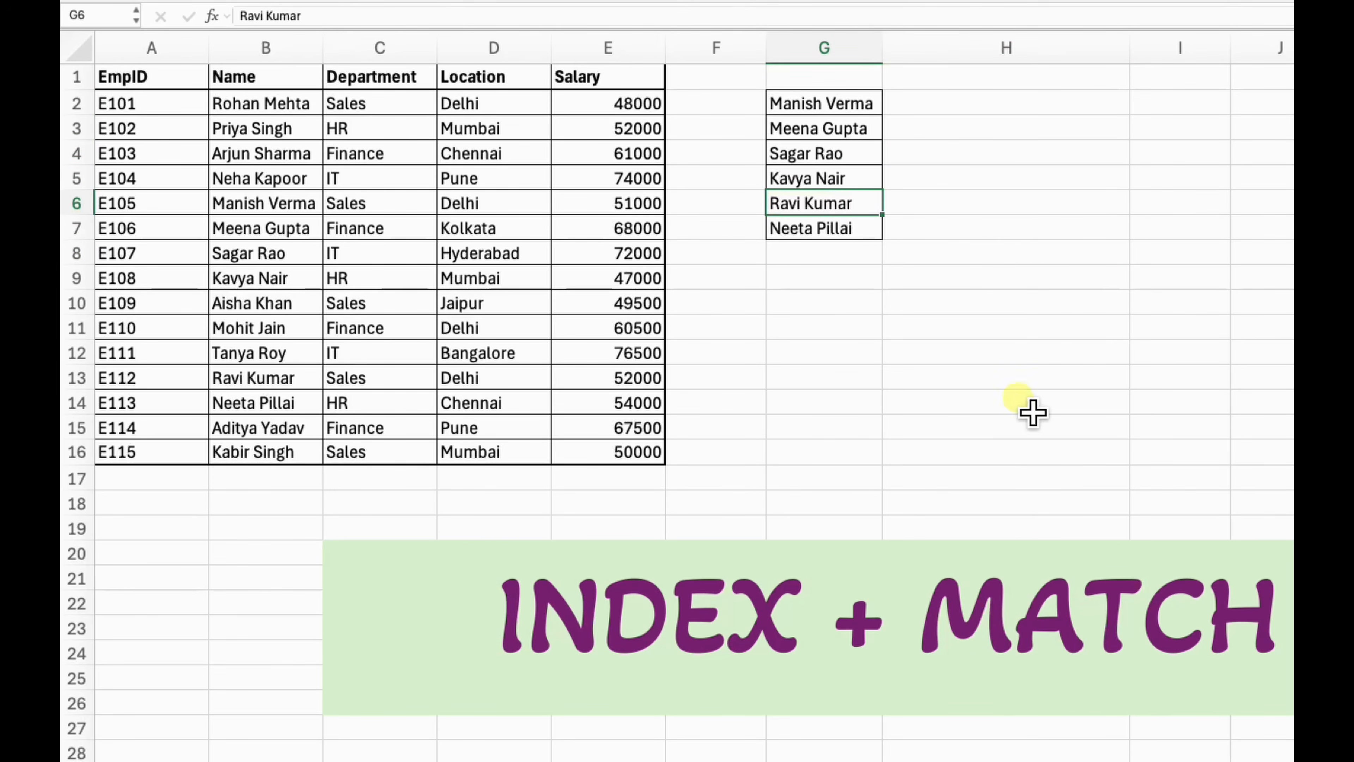
{"action": "left_click_drag", "start_coordinate": [856, 141], "coordinate": [864, 205]}
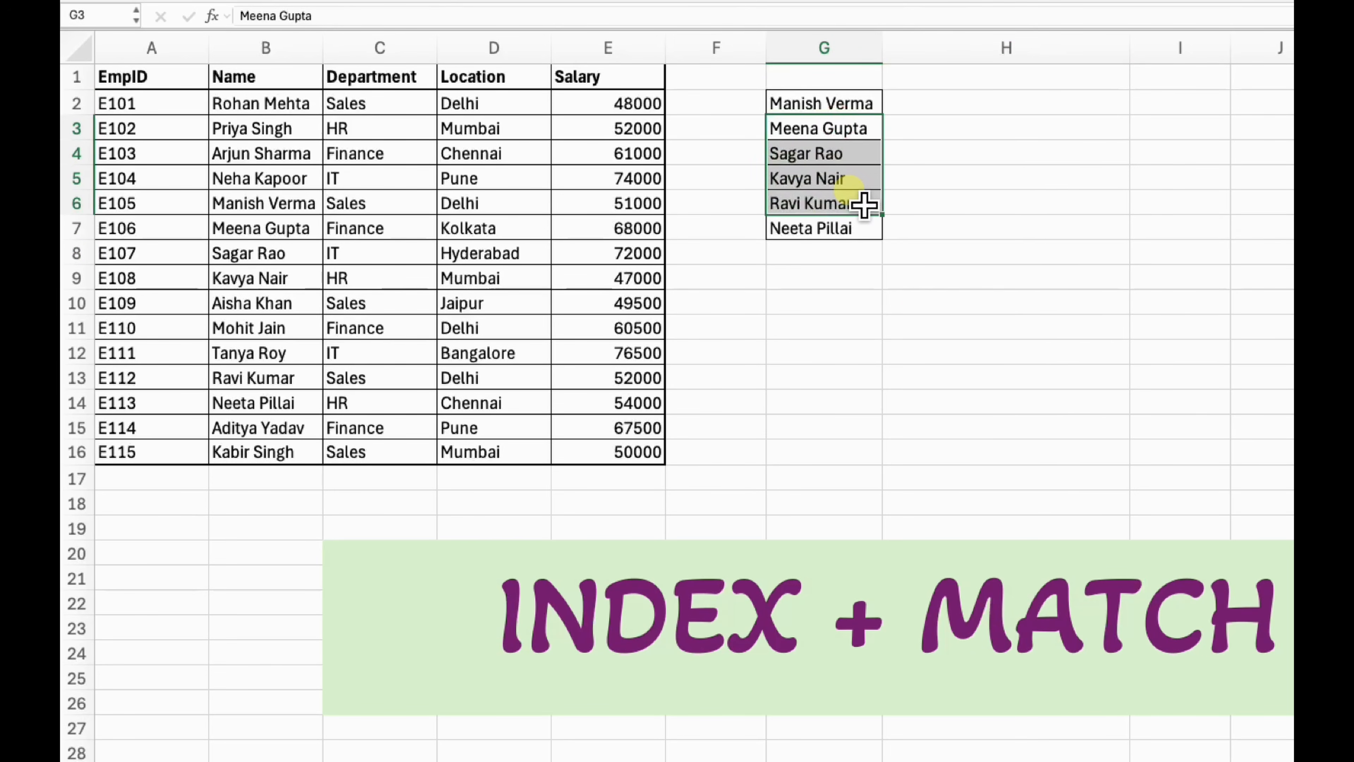
{"action": "left_click", "coordinate": [894, 161]}
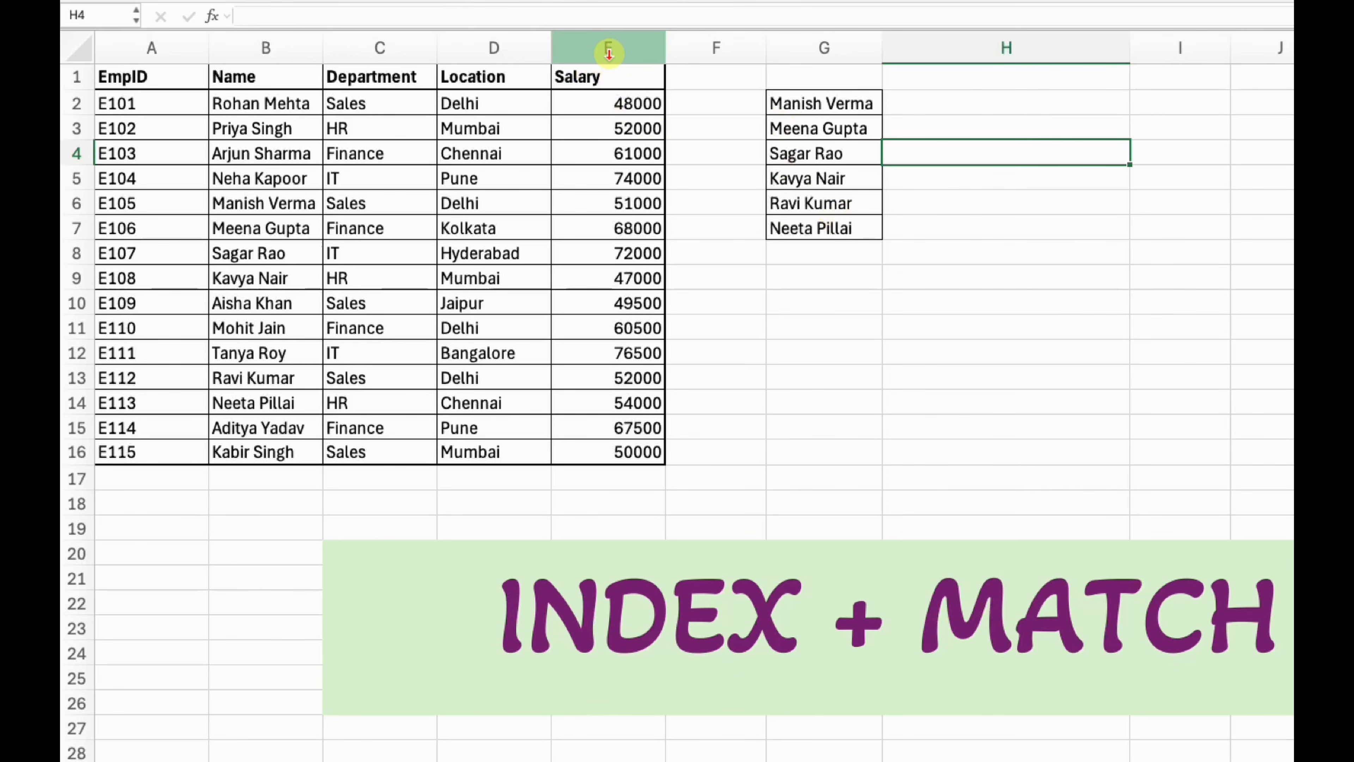
Start an INDEX formula in H2 with the whole data table locked as $A$2:$E$16 for its array
{"action": "left_click", "coordinate": [604, 47]}
{"action": "left_click", "coordinate": [1003, 179]}
{"action": "left_click", "coordinate": [987, 106]}
{"action": "type", "text": "=inde"}
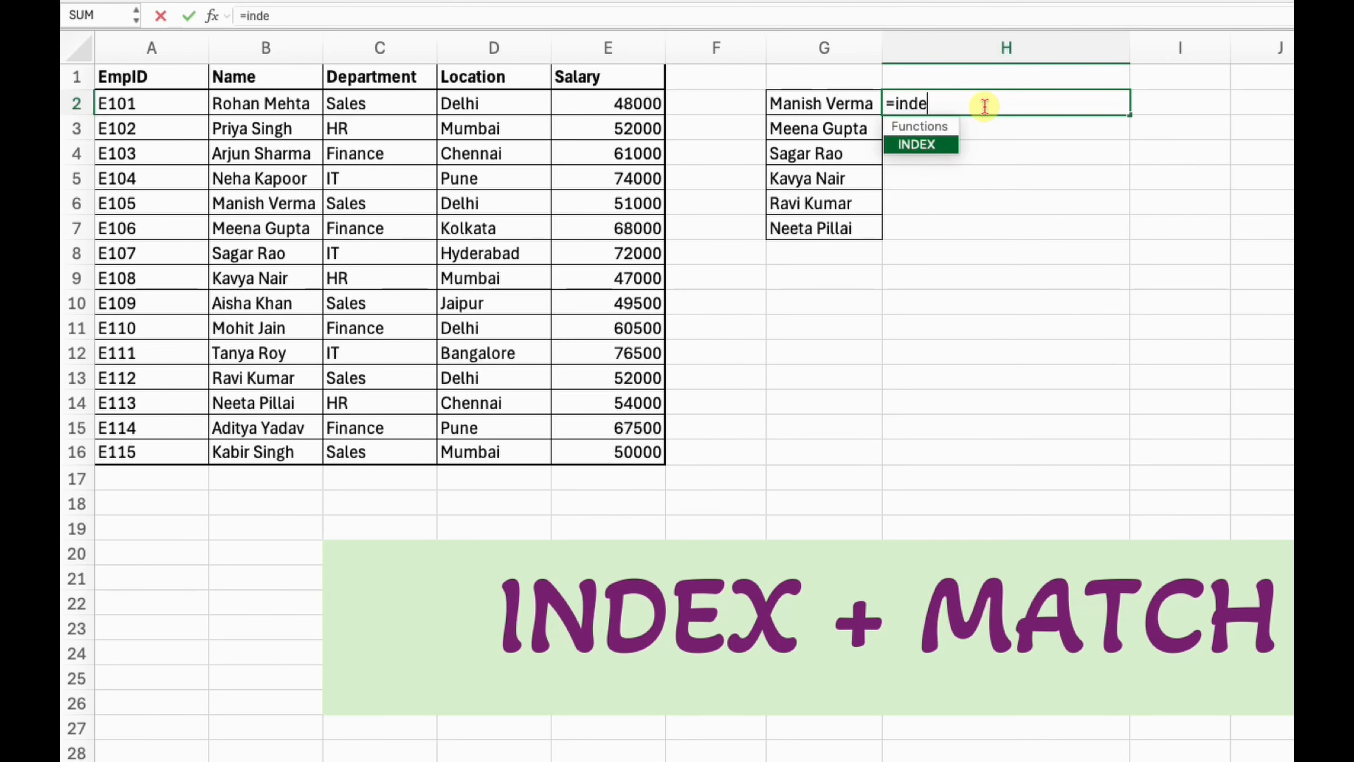
{"action": "key", "text": "Tab"}
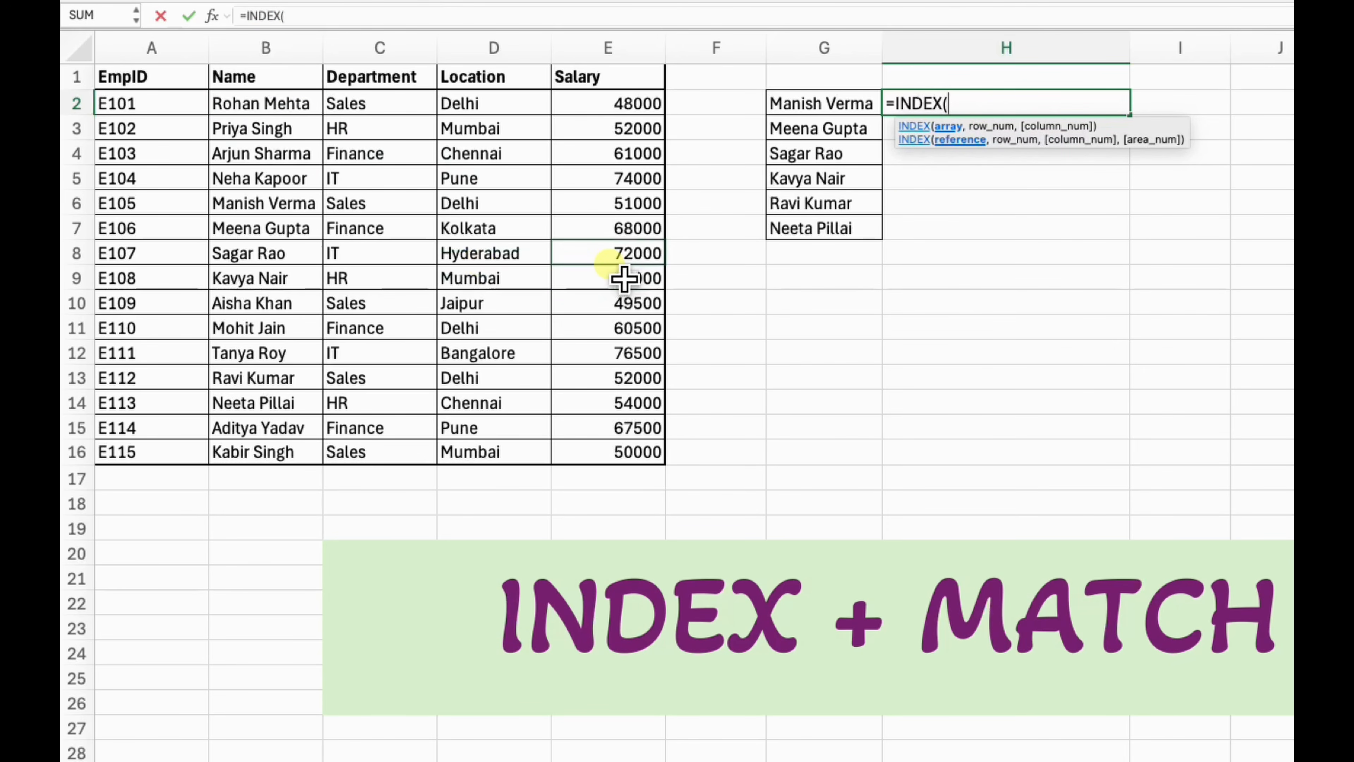
{"action": "left_click_drag", "start_coordinate": [143, 110], "coordinate": [635, 459]}
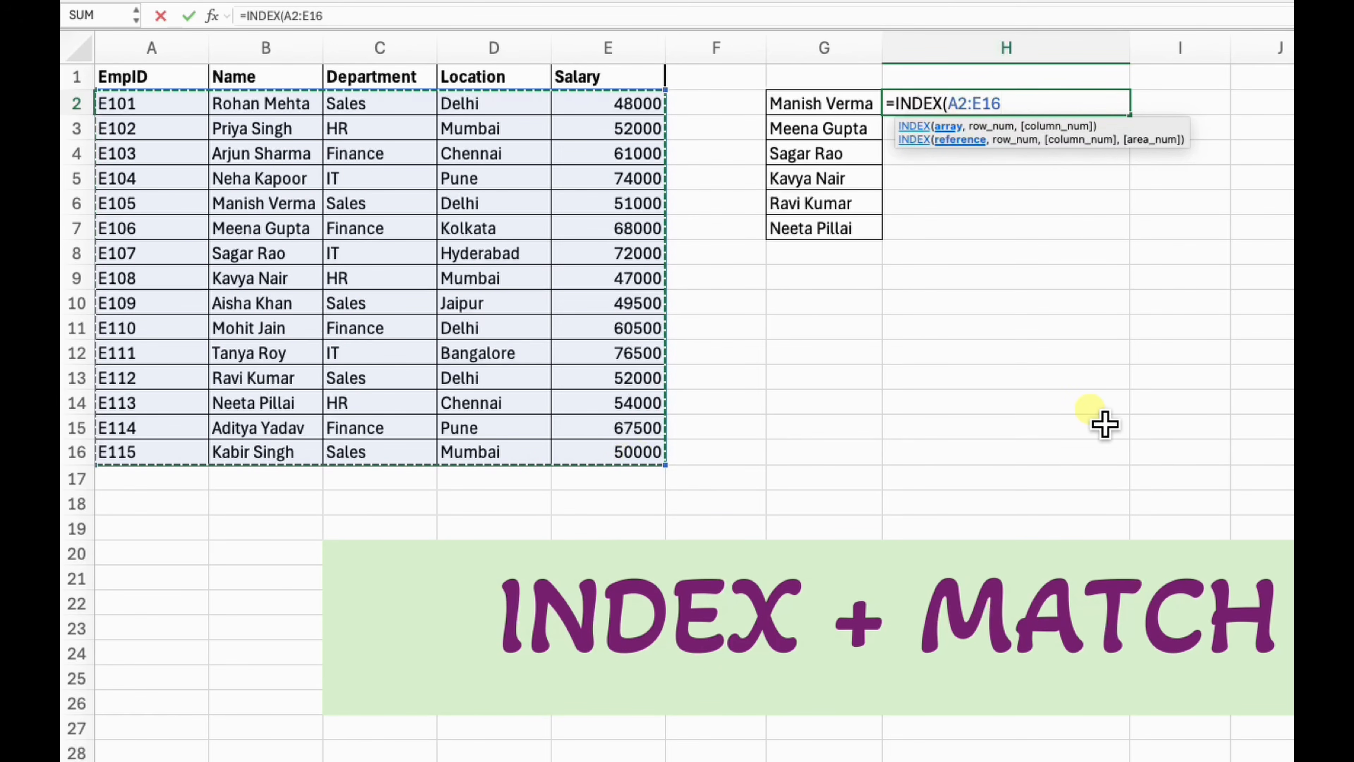
{"action": "key", "text": "F4"}
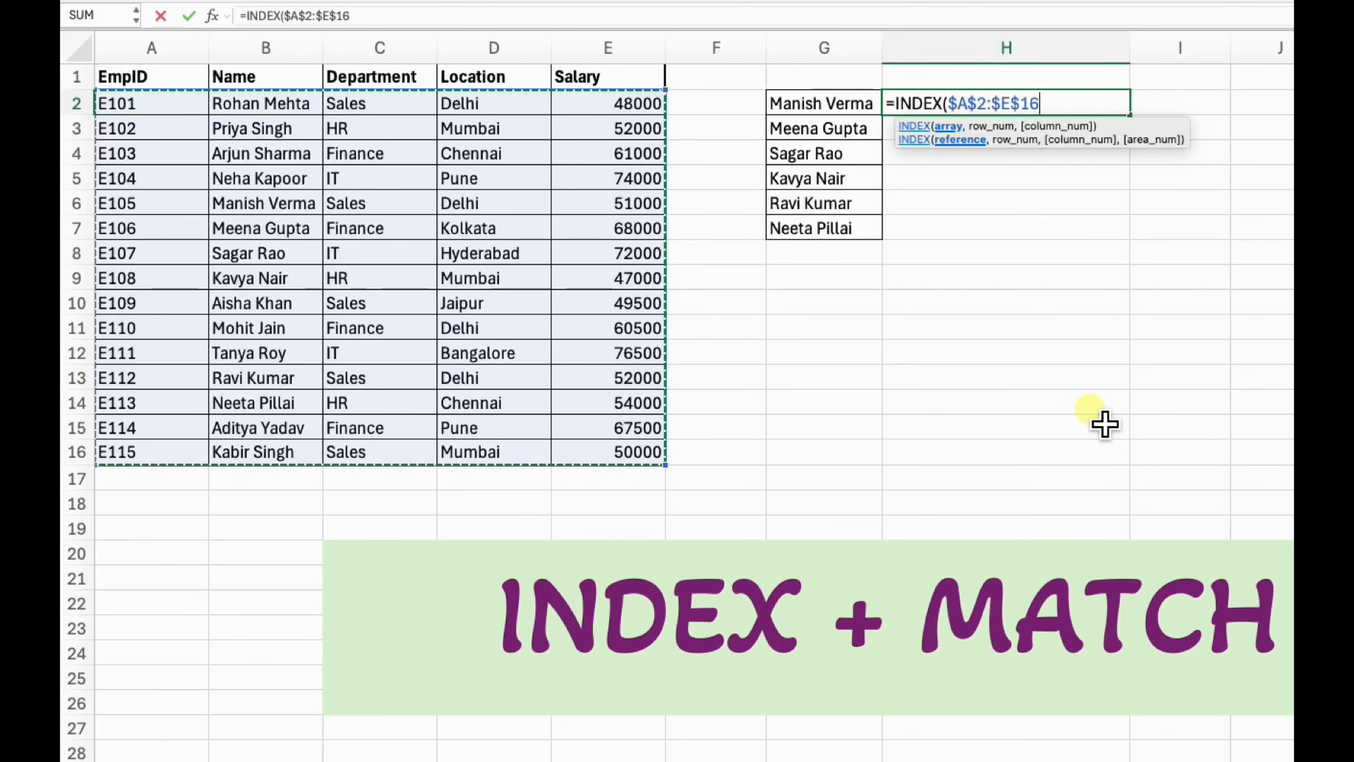
Add a nested exact MATCH(G2,$B$2:$B$16,0) on the Name column as the row number of the H2 formula
{"action": "type", "text": ",matc"}
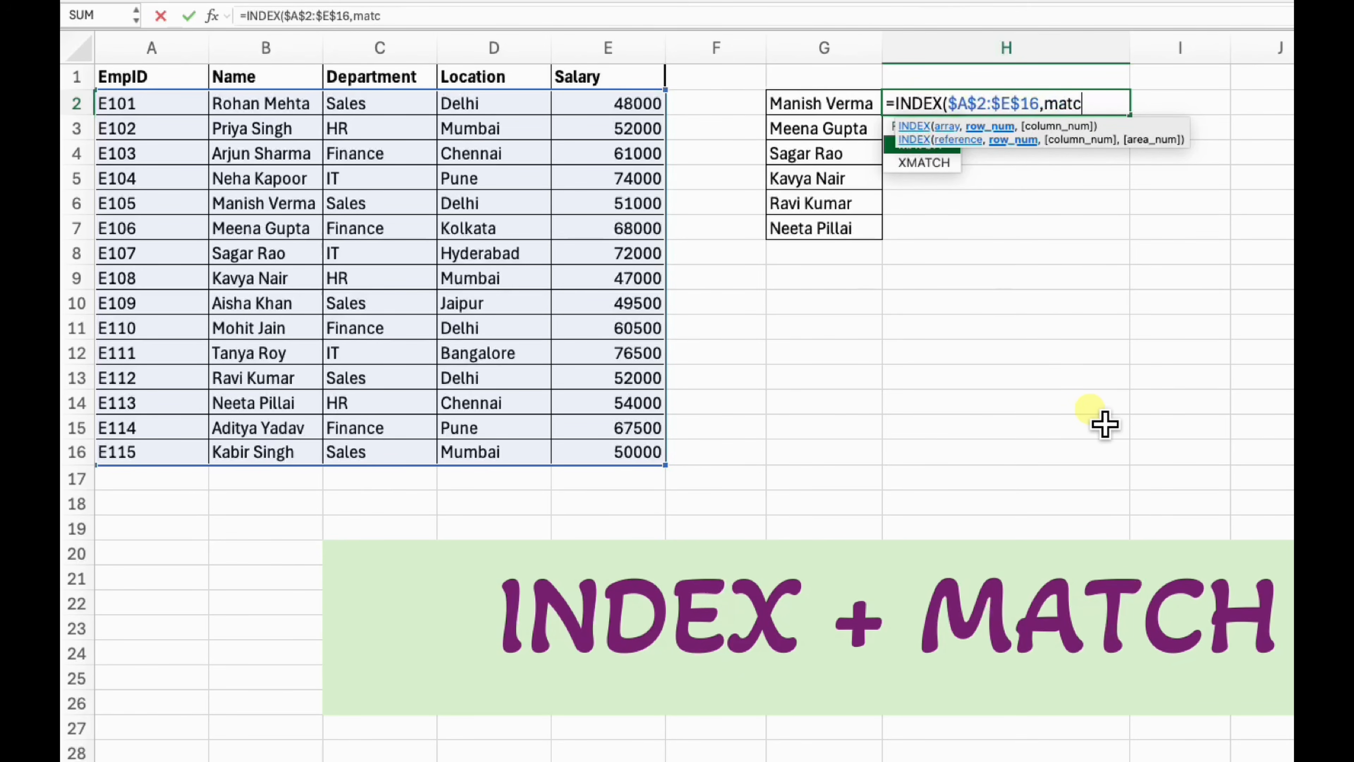
{"action": "key", "text": "Tab"}
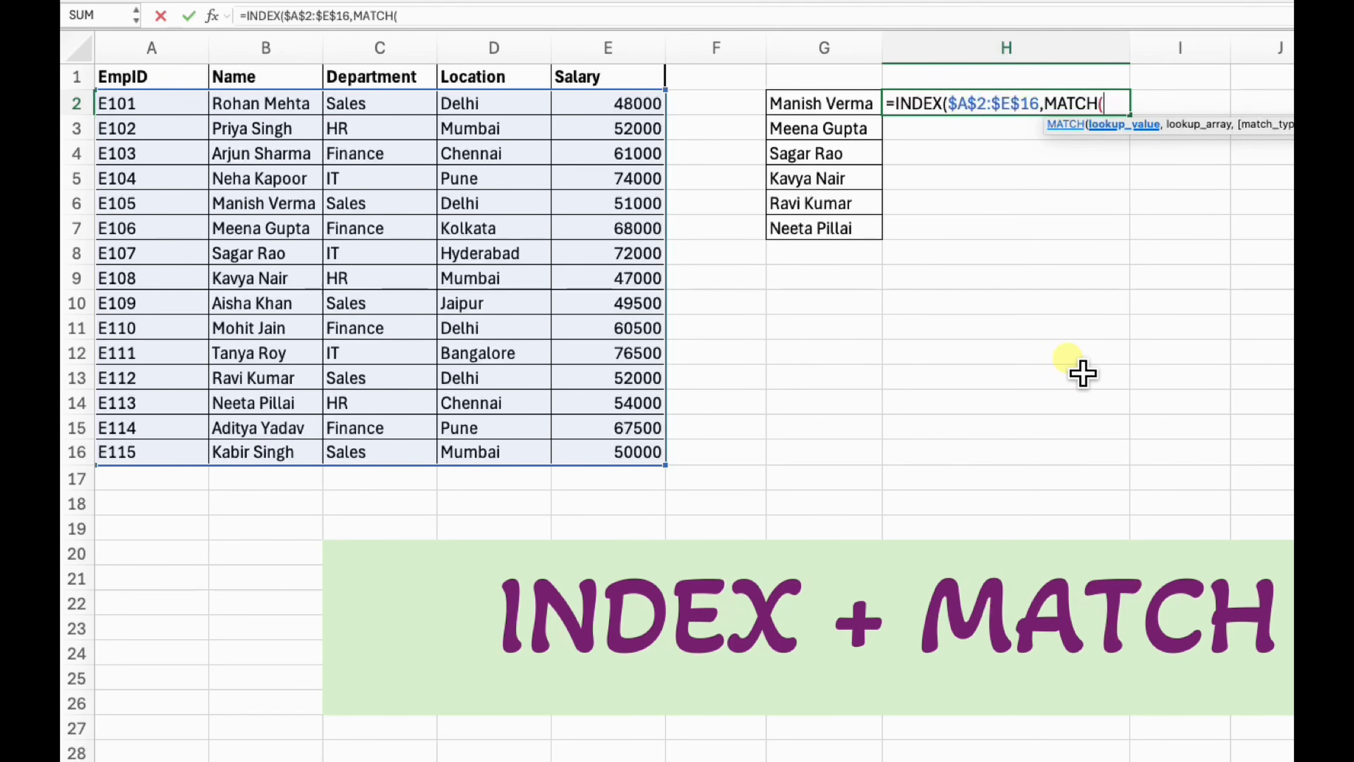
{"action": "left_click", "coordinate": [843, 105]}
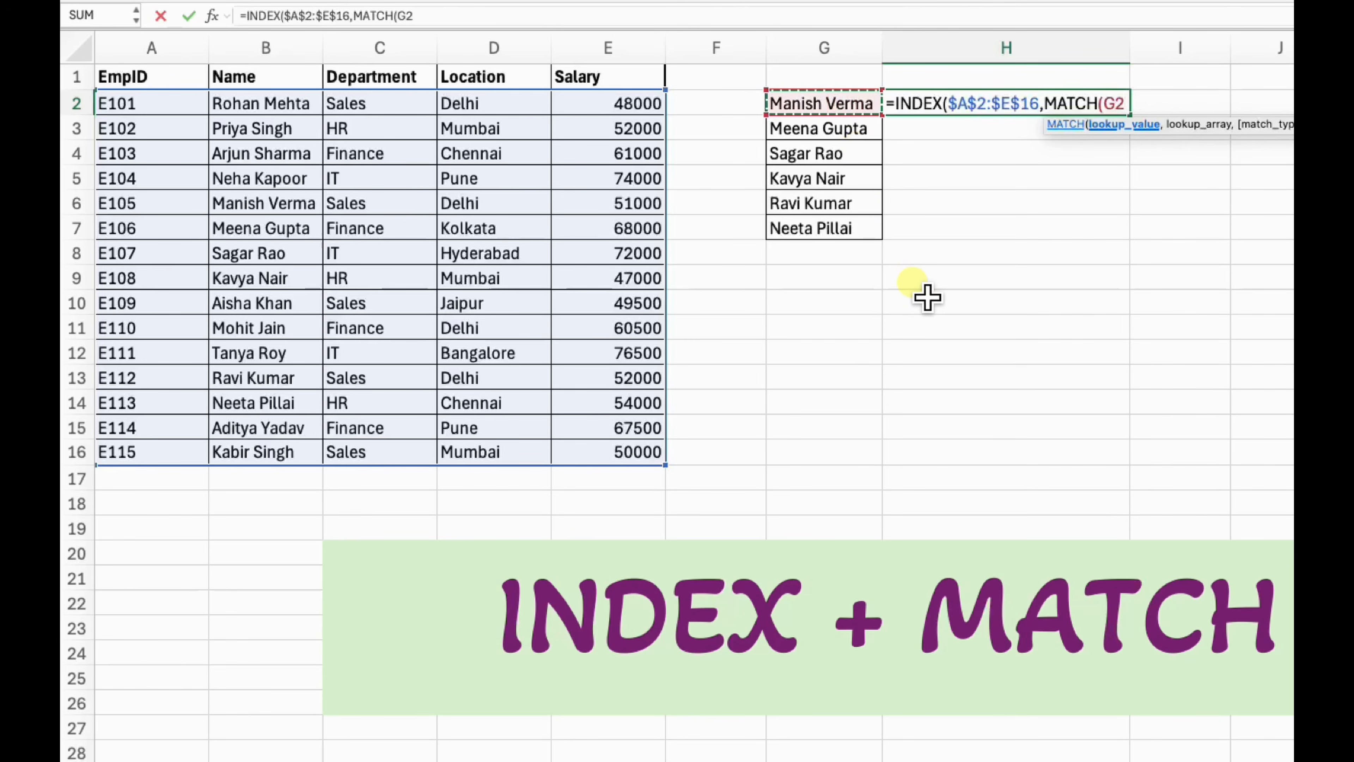
{"action": "type", "text": ","}
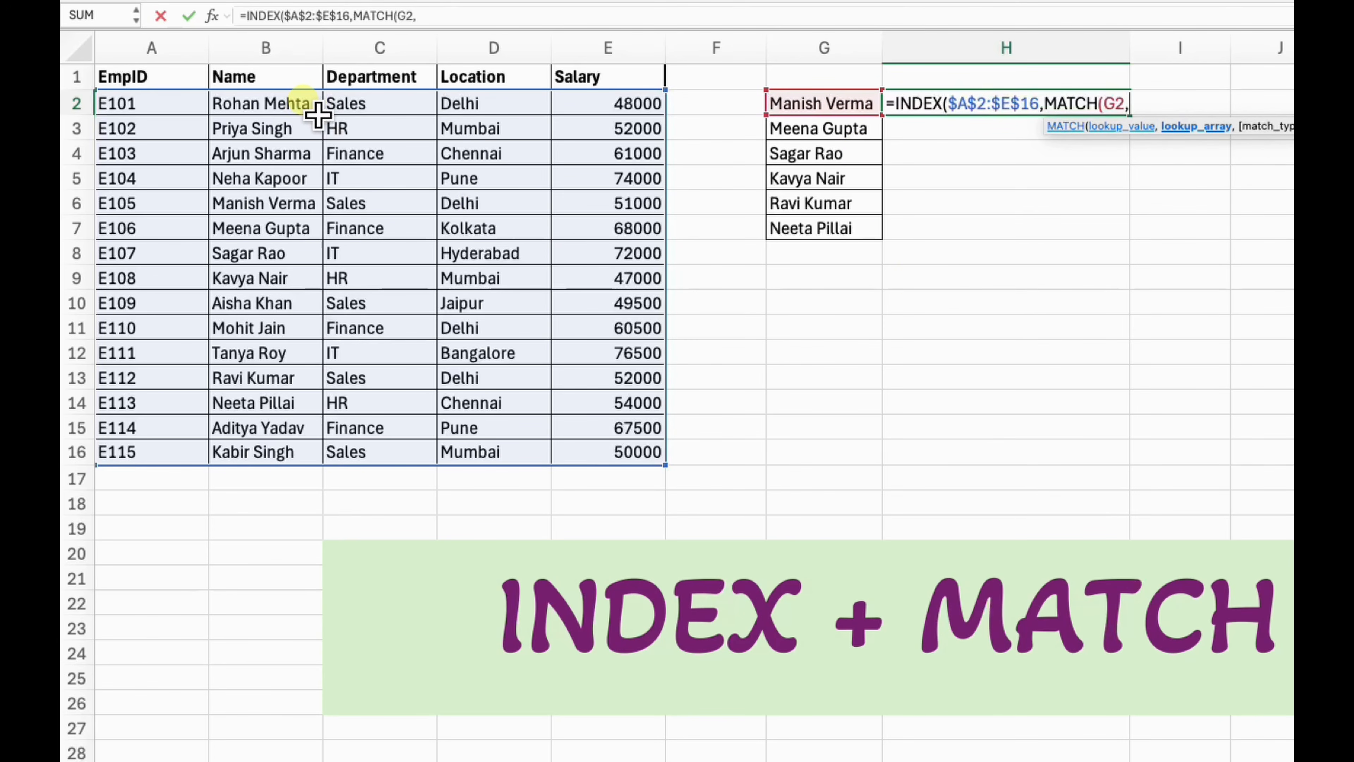
{"action": "left_click_drag", "start_coordinate": [311, 112], "coordinate": [296, 479]}
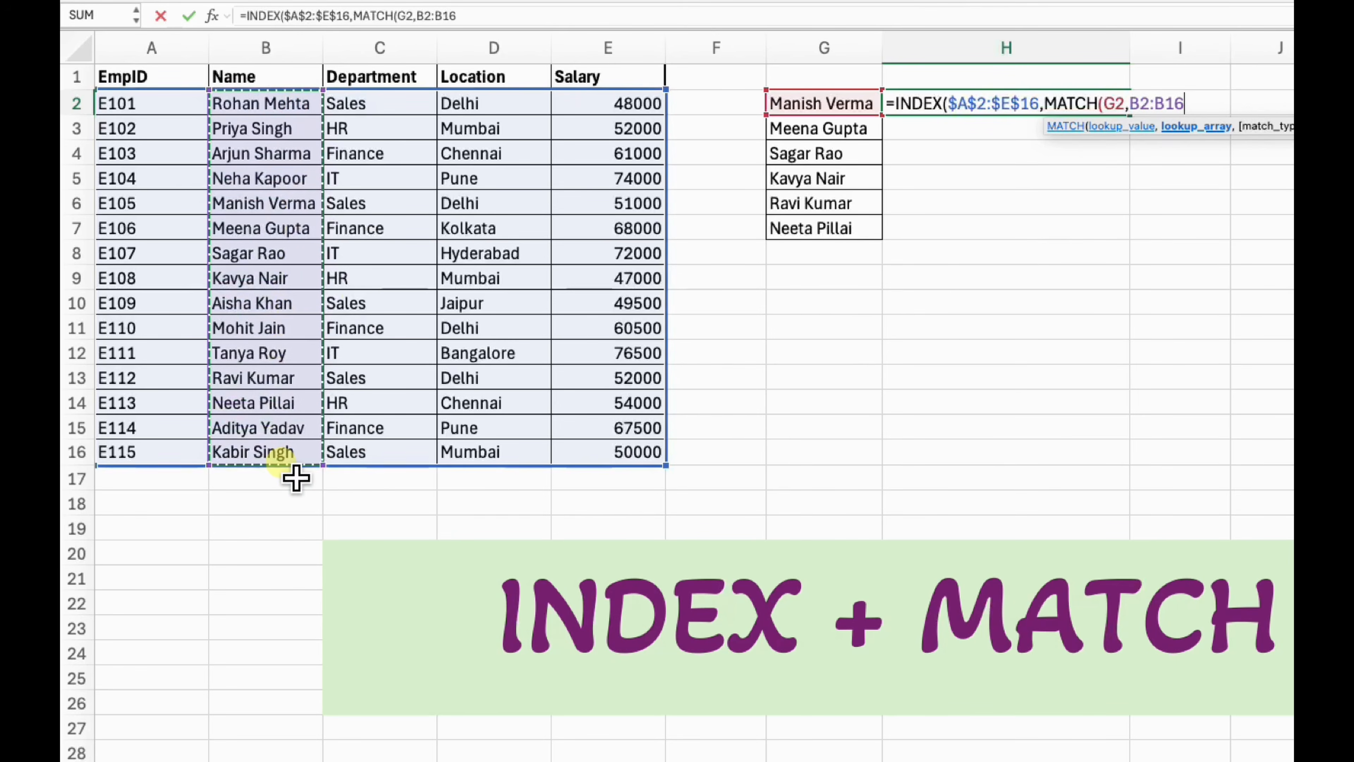
{"action": "key", "text": "F4"}
{"action": "type", "text": ","}
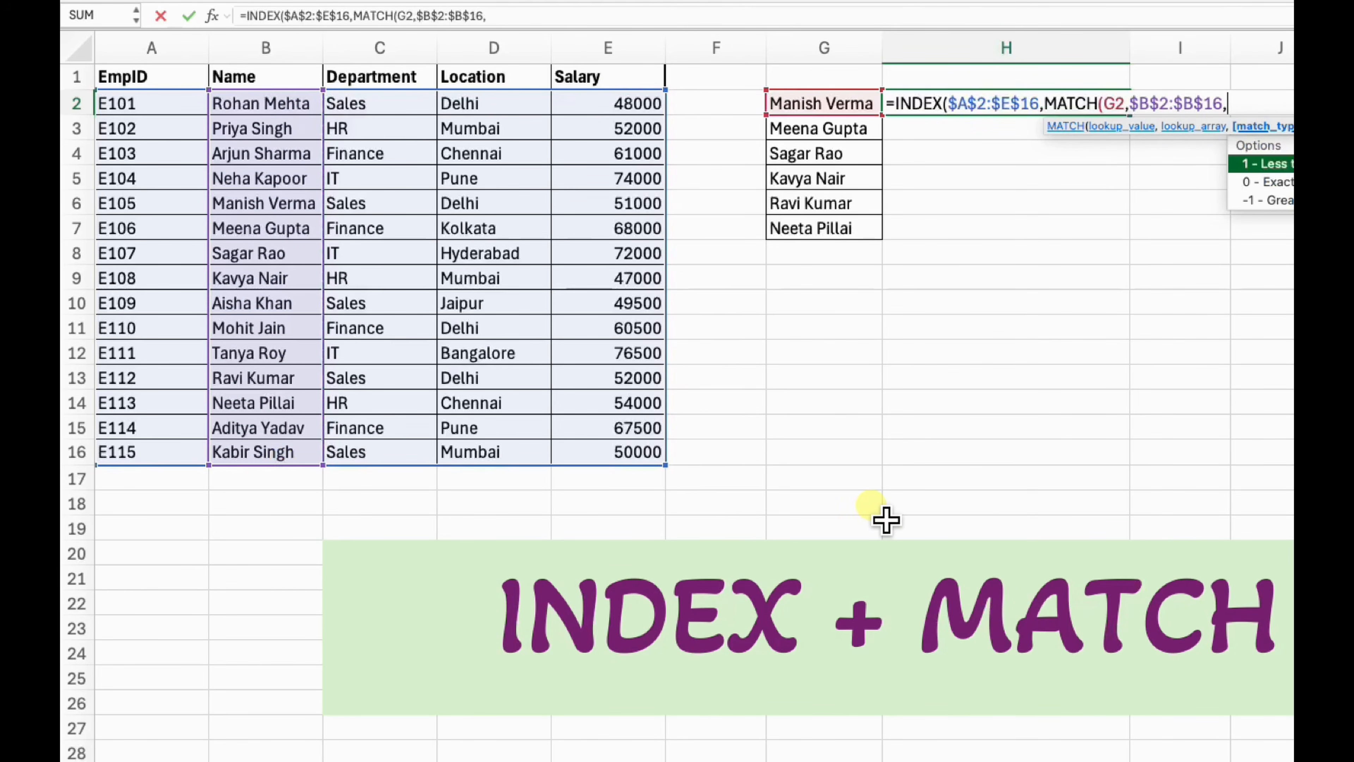
{"action": "key", "text": "Down"}
{"action": "key", "text": "Tab"}
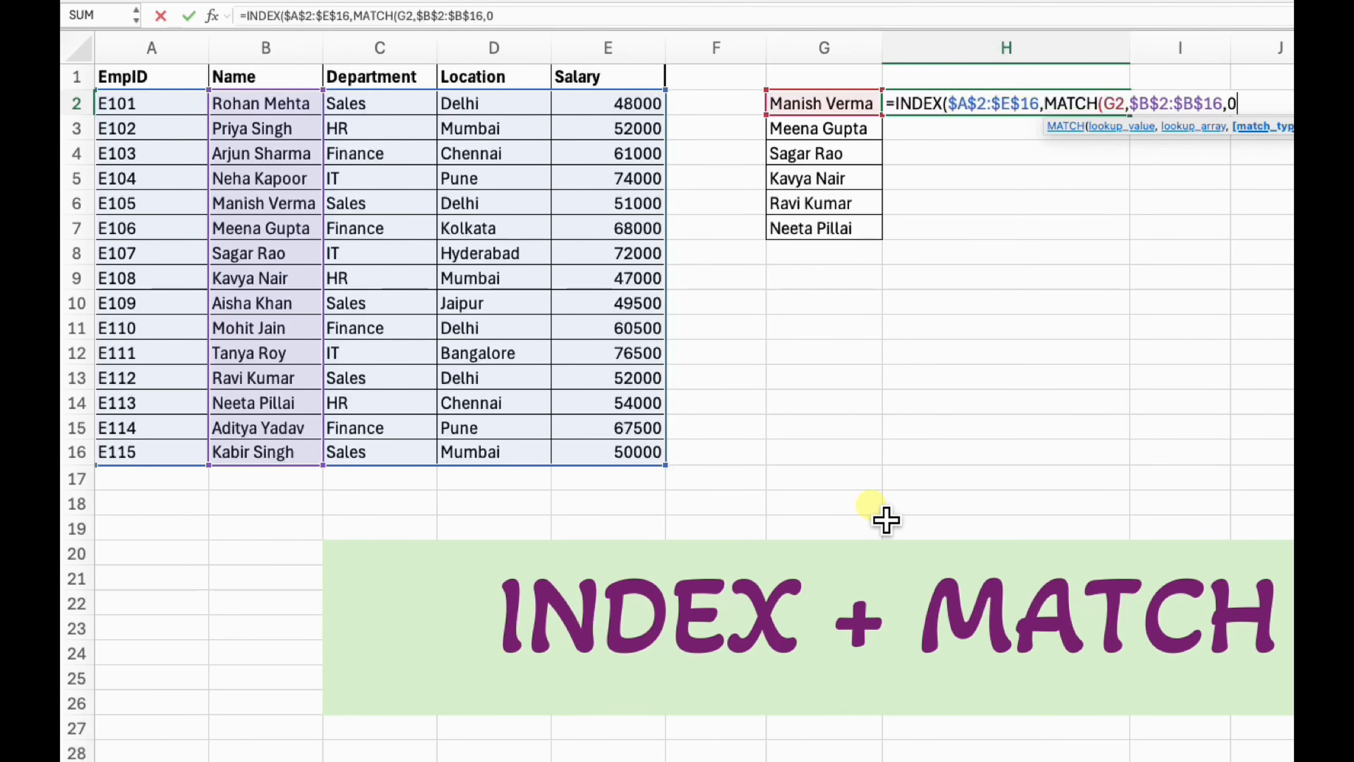
{"action": "type", "text": ")"}
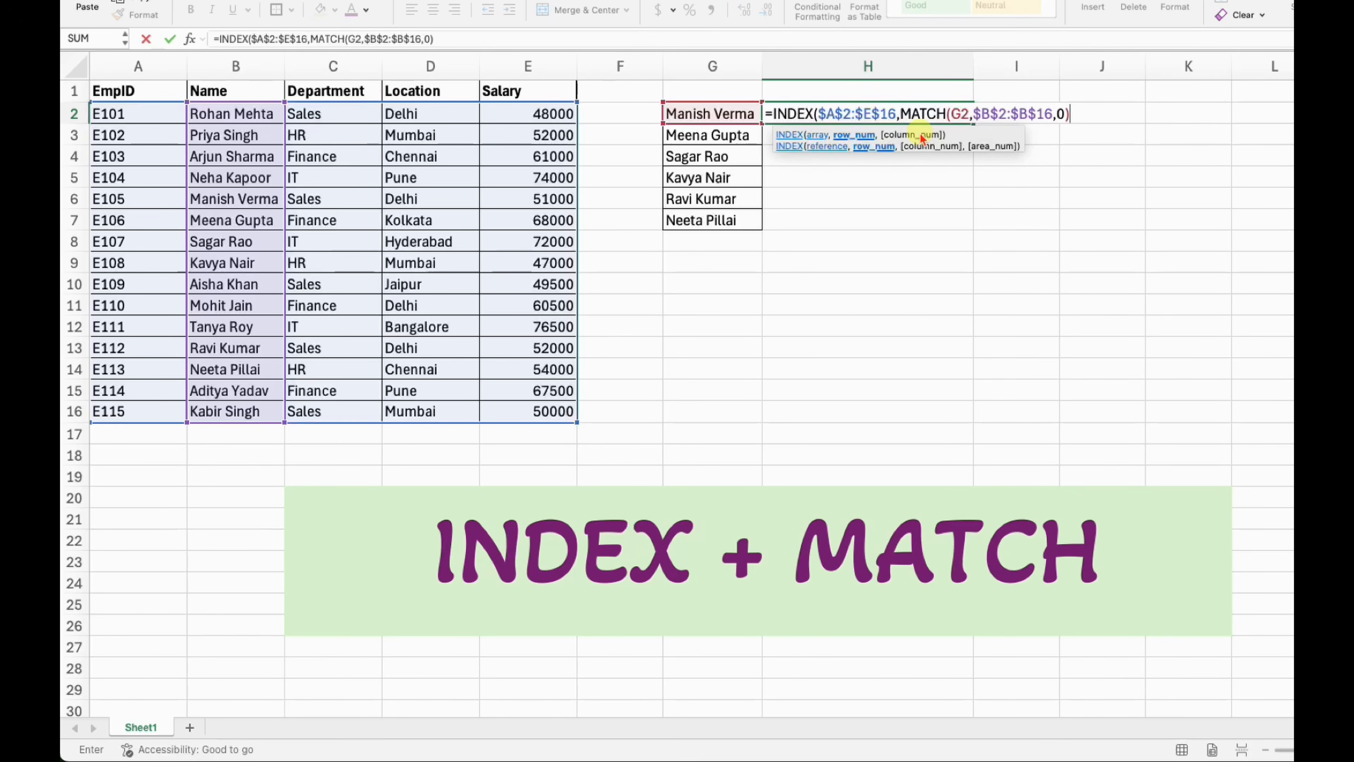
Begin a second nested MATCH for the column number, with the Salary header locked as $E$1 for its lookup value
{"action": "type", "text": ","}
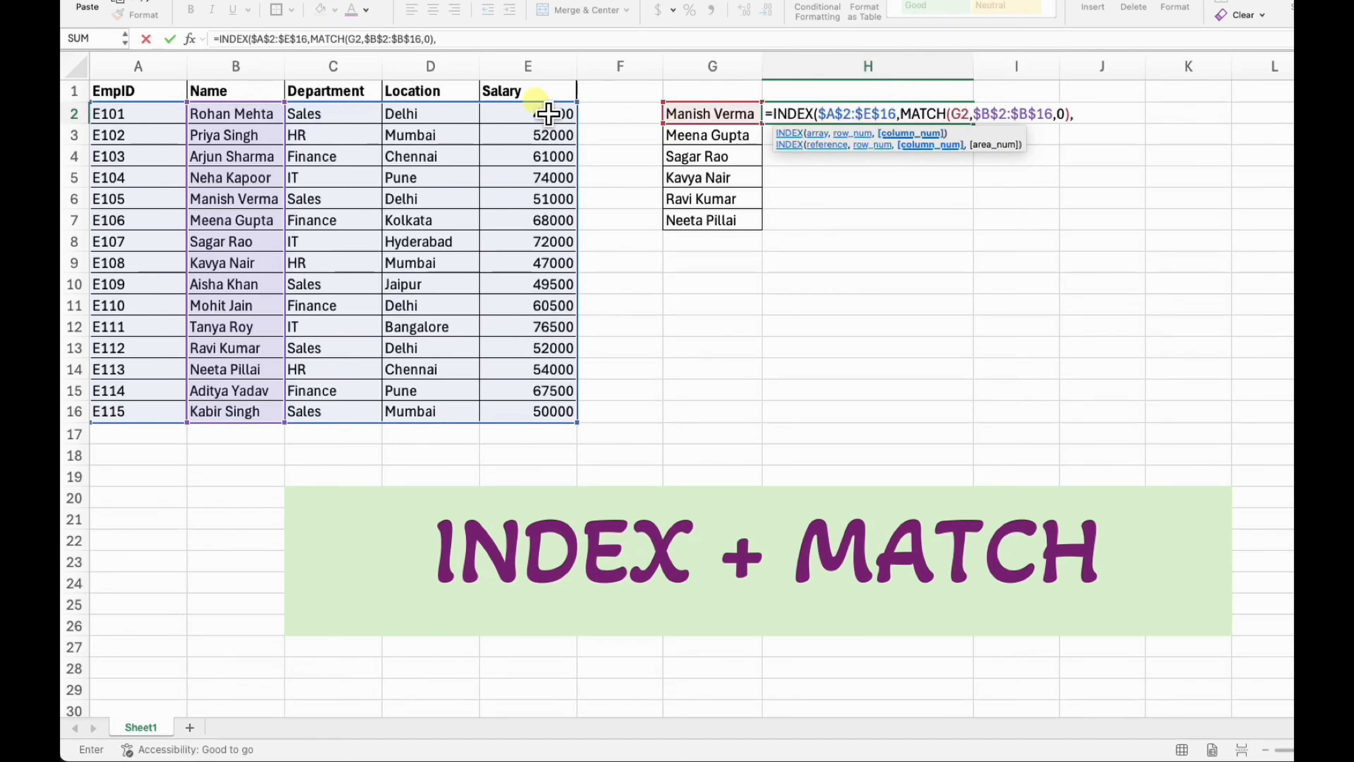
{"action": "left_click", "coordinate": [521, 93]}
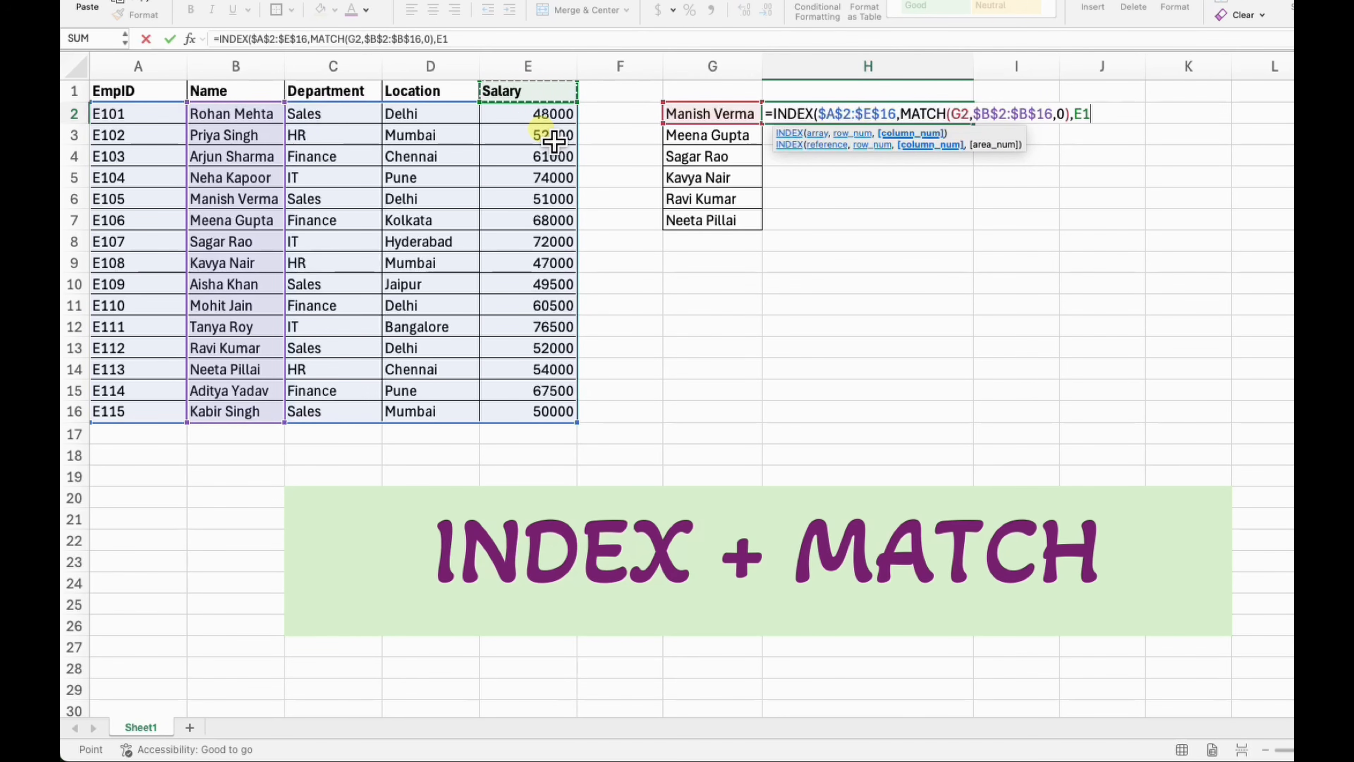
{"action": "key", "text": "BackSpace"}
{"action": "key", "text": "BackSpace"}
{"action": "type", "text": "matc"}
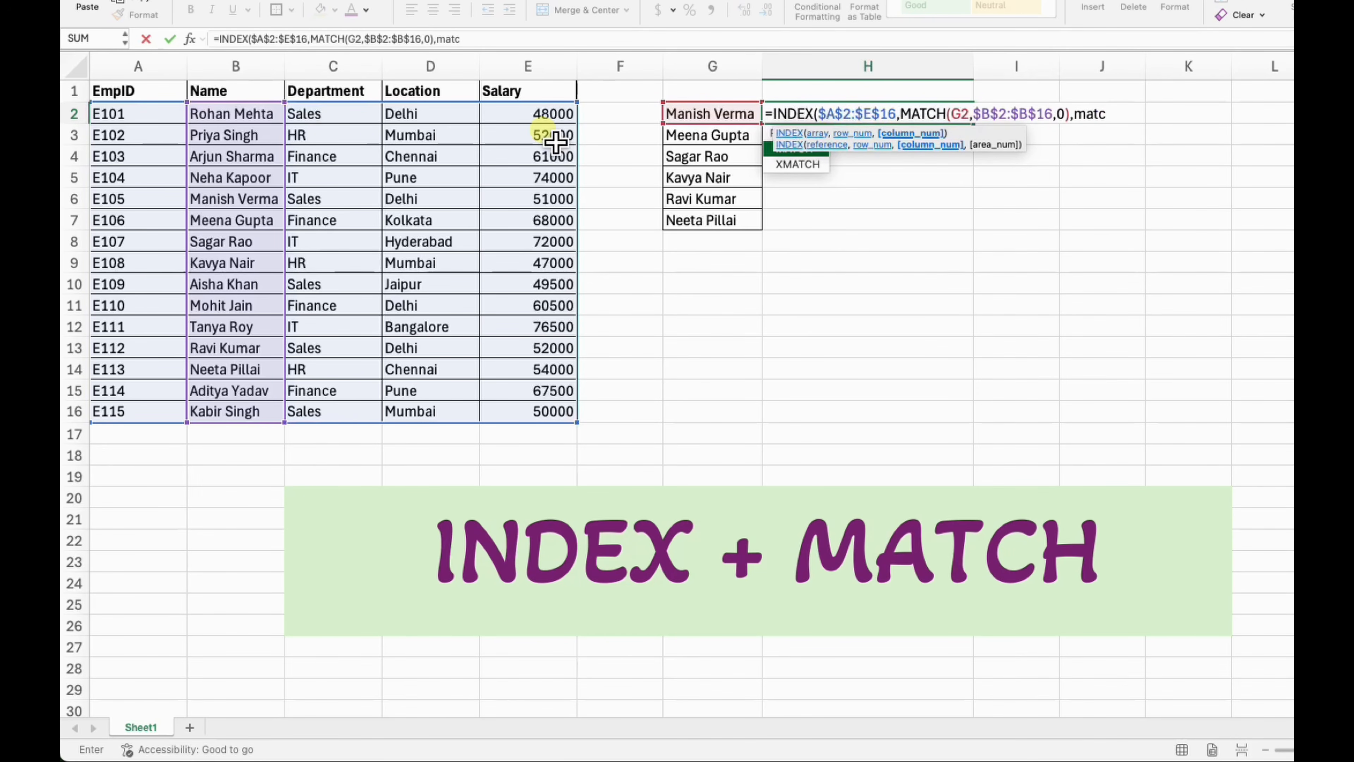
{"action": "key", "text": "Tab"}
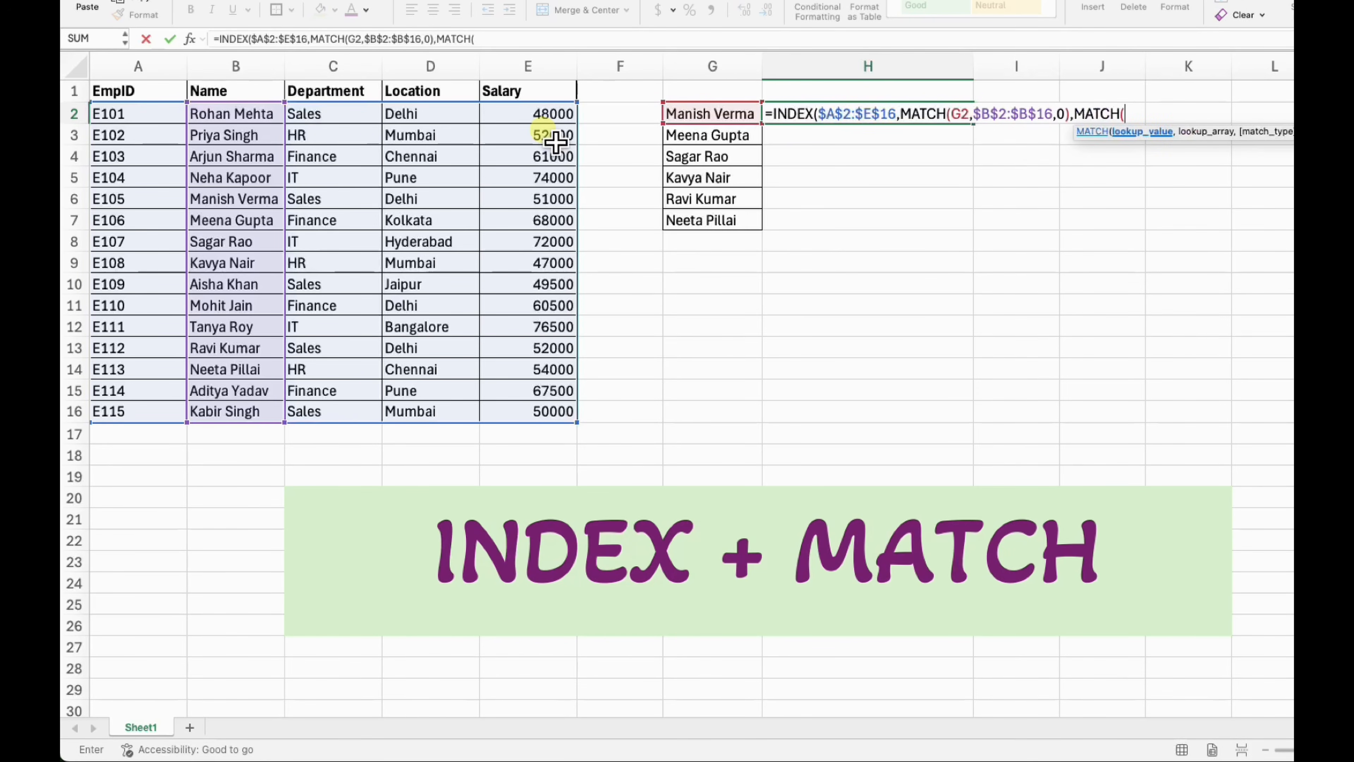
{"action": "left_click", "coordinate": [535, 95]}
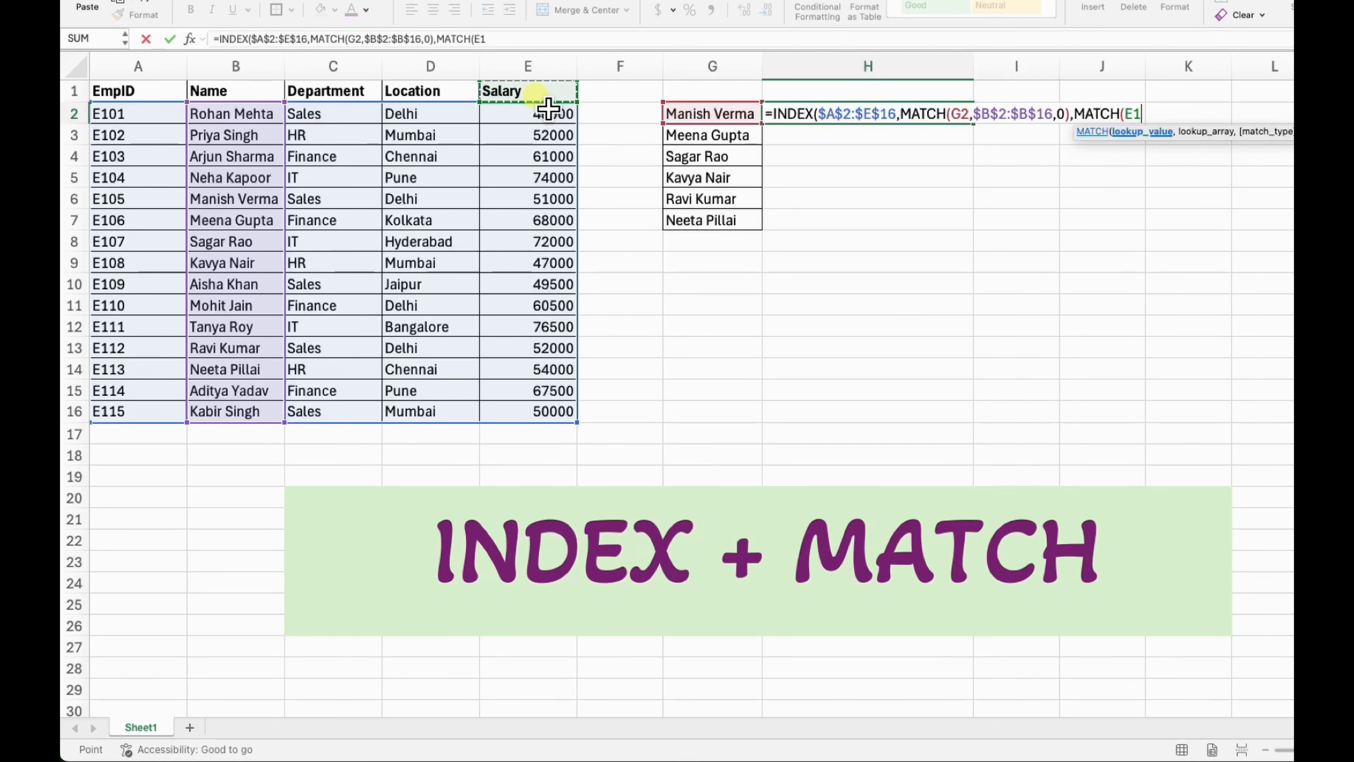
{"action": "type", "text": ","}
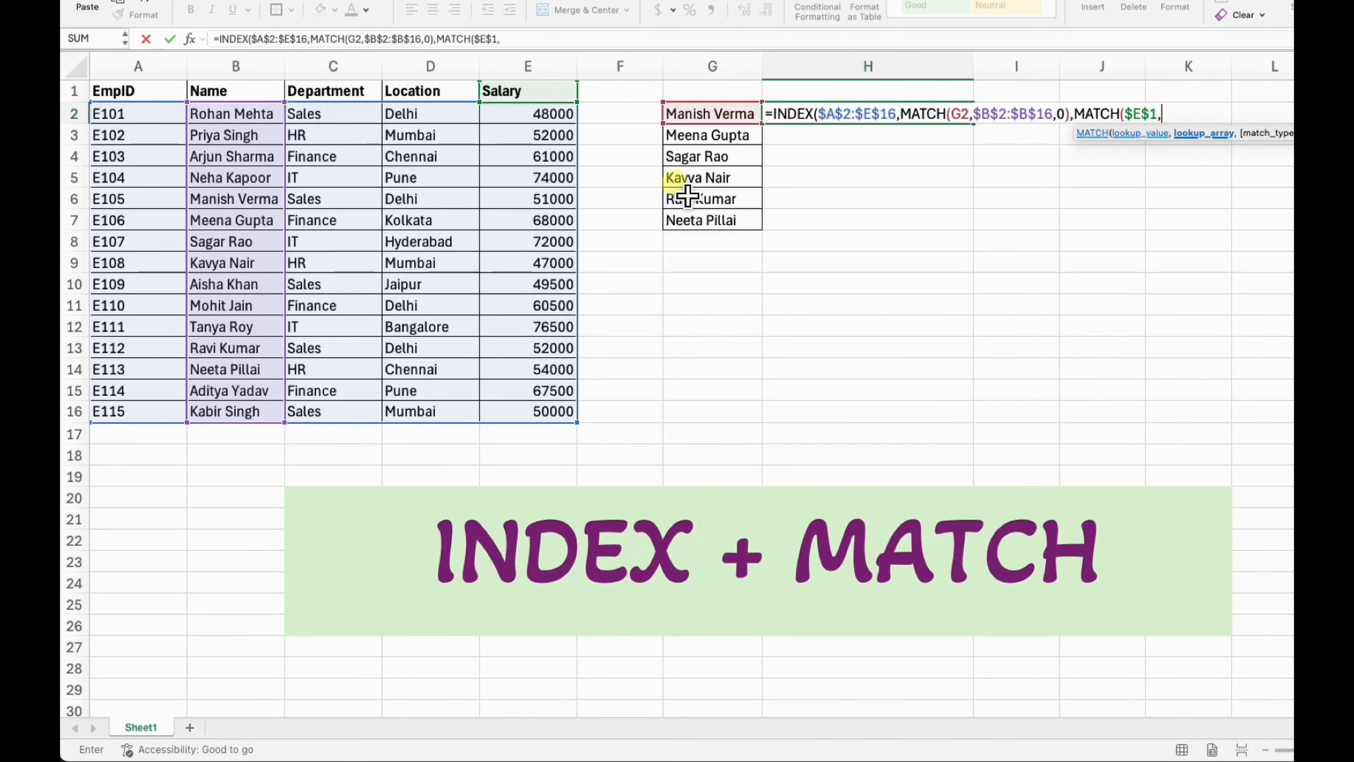
Complete the column MATCH with the header row locked as $A$1:$E$1 and match type 0, and enter the H2 formula
{"action": "left_click_drag", "start_coordinate": [118, 94], "coordinate": [528, 95]}
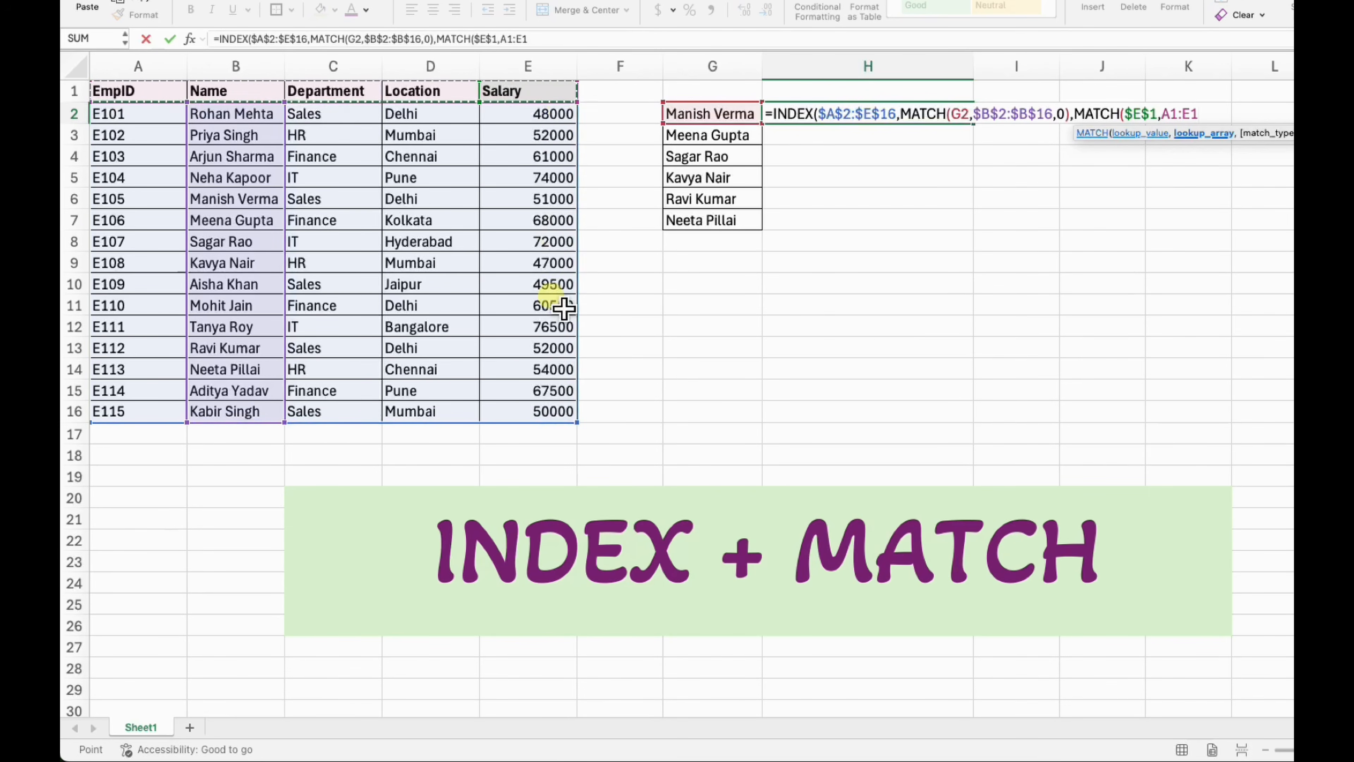
{"action": "key", "text": "F4"}
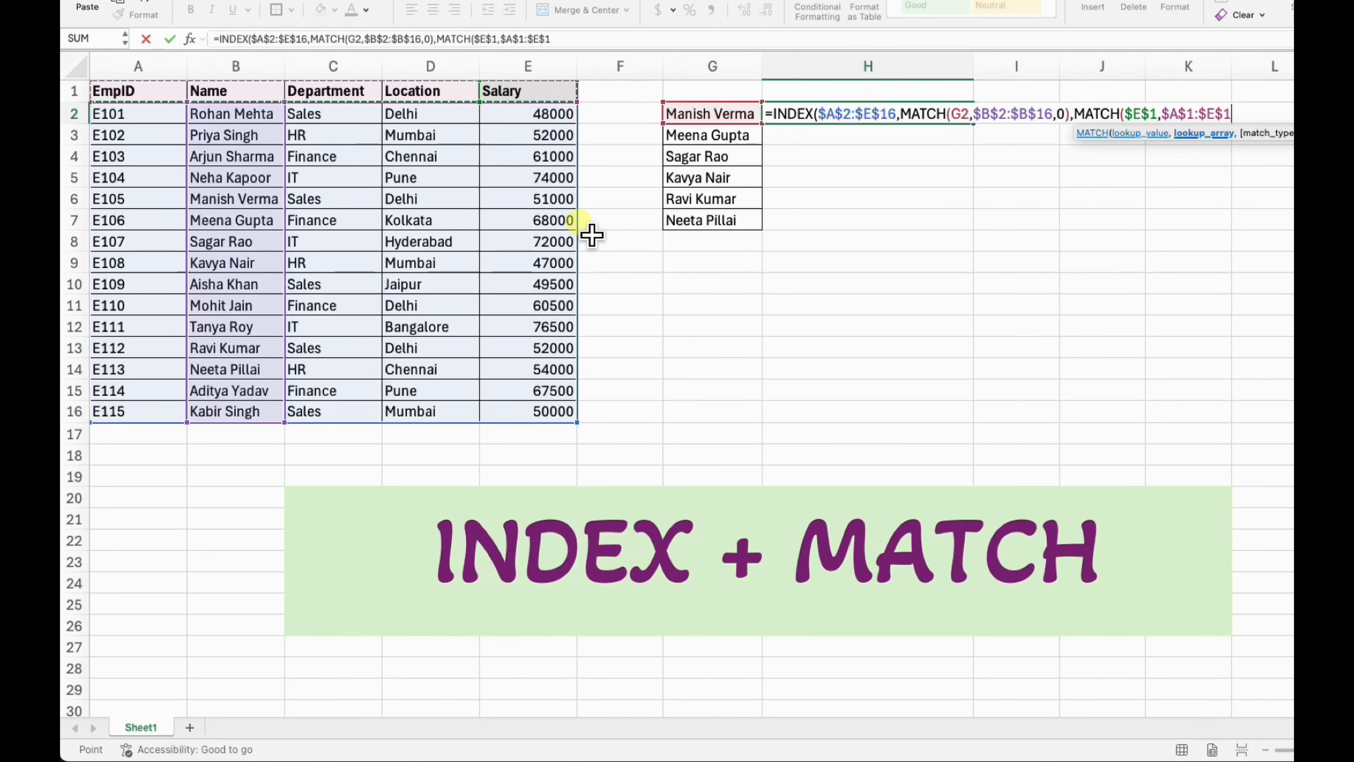
{"action": "type", "text": ",0)"}
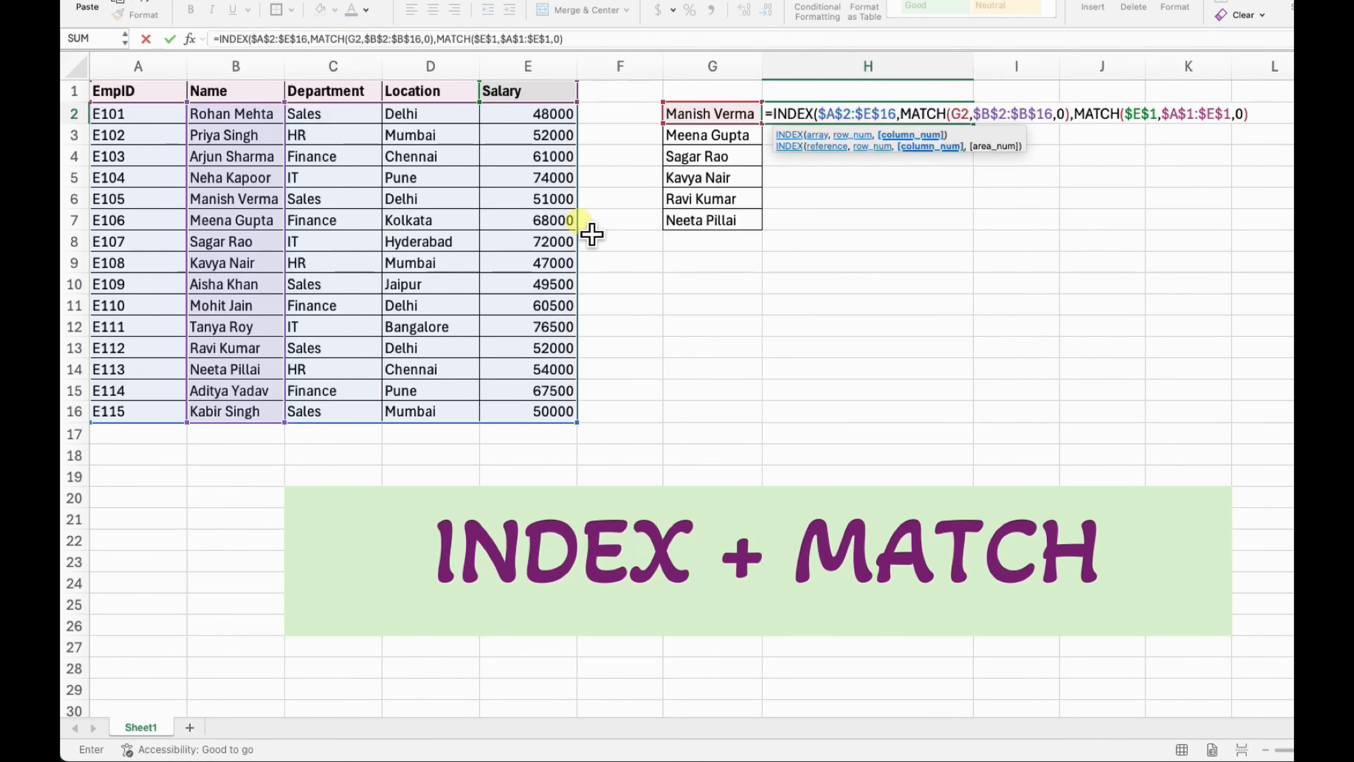
{"action": "type", "text": ")"}
{"action": "key", "text": "Return"}
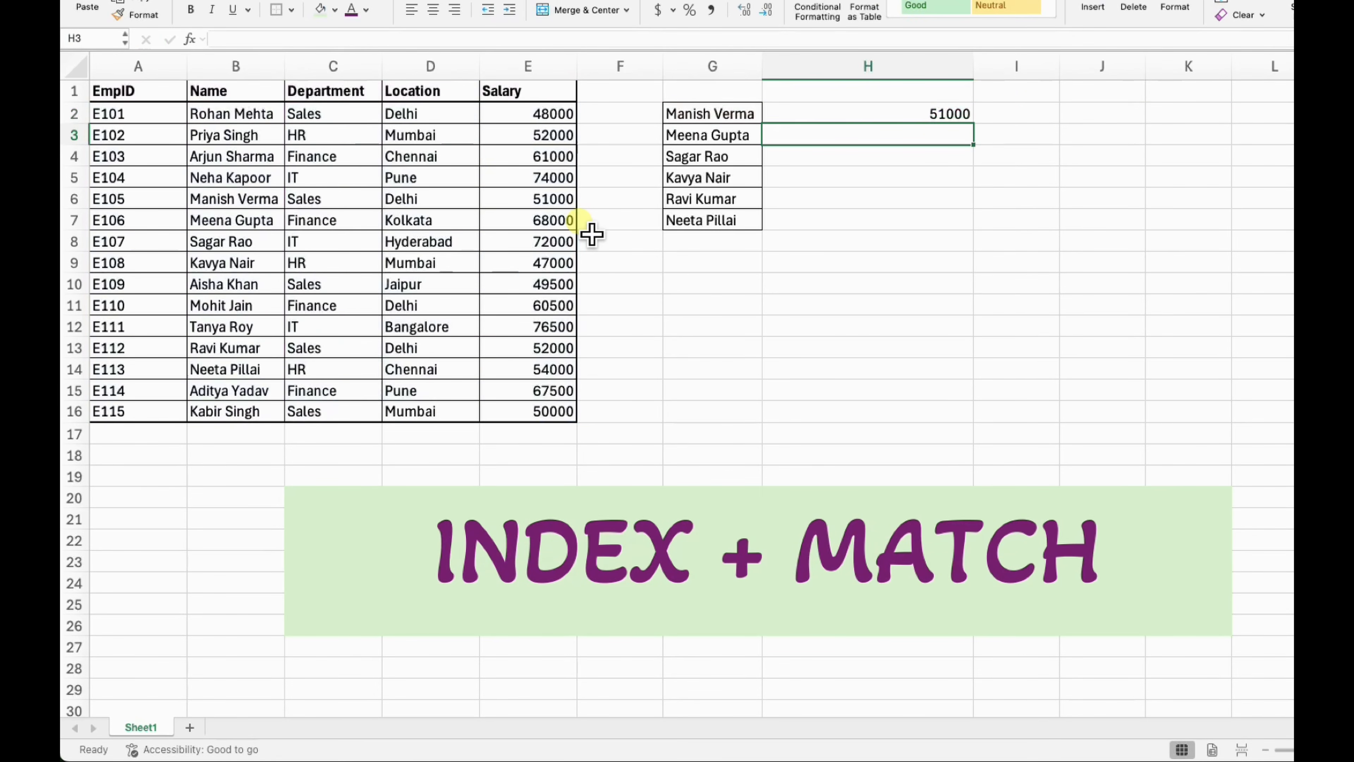
Check the first name's salary against the table and fill the two-way lookup formula from H2 down to H7
{"action": "left_click", "coordinate": [693, 109]}
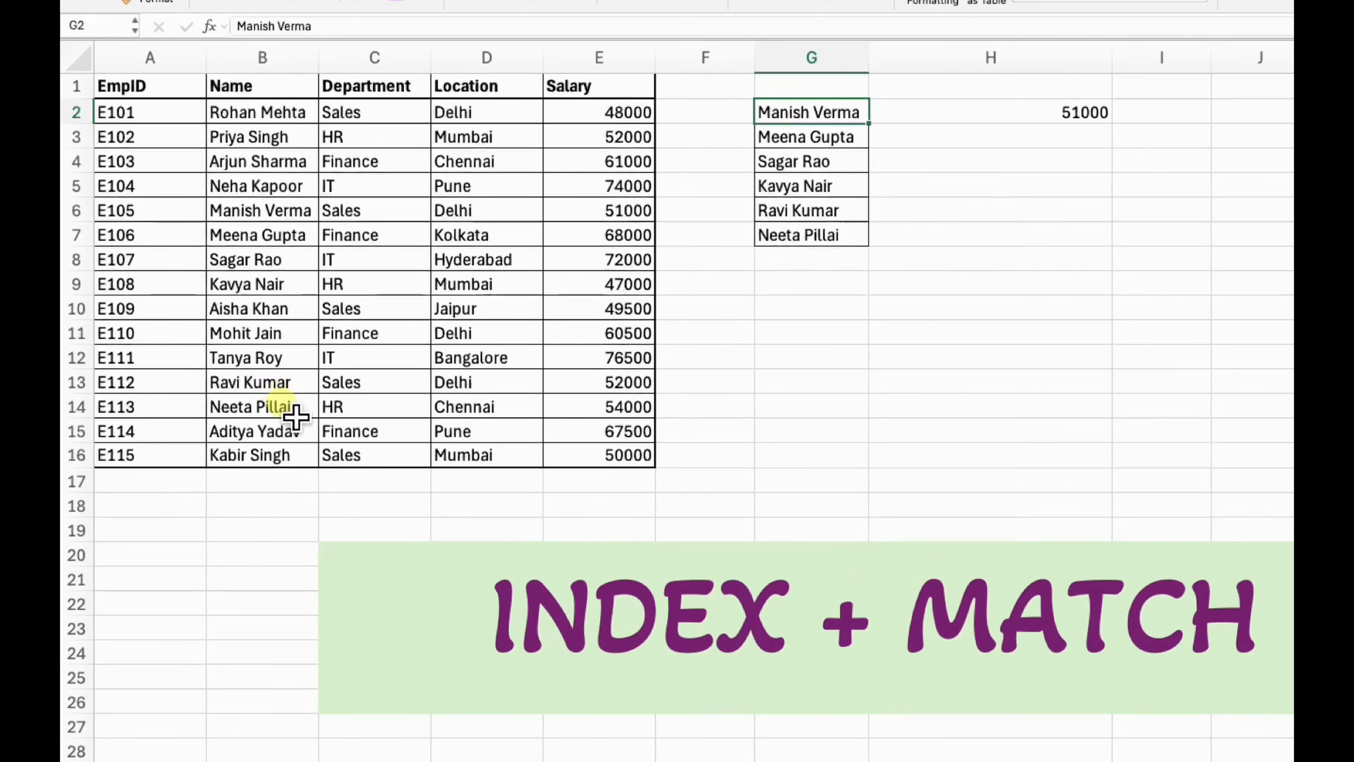
{"action": "left_click", "coordinate": [272, 214]}
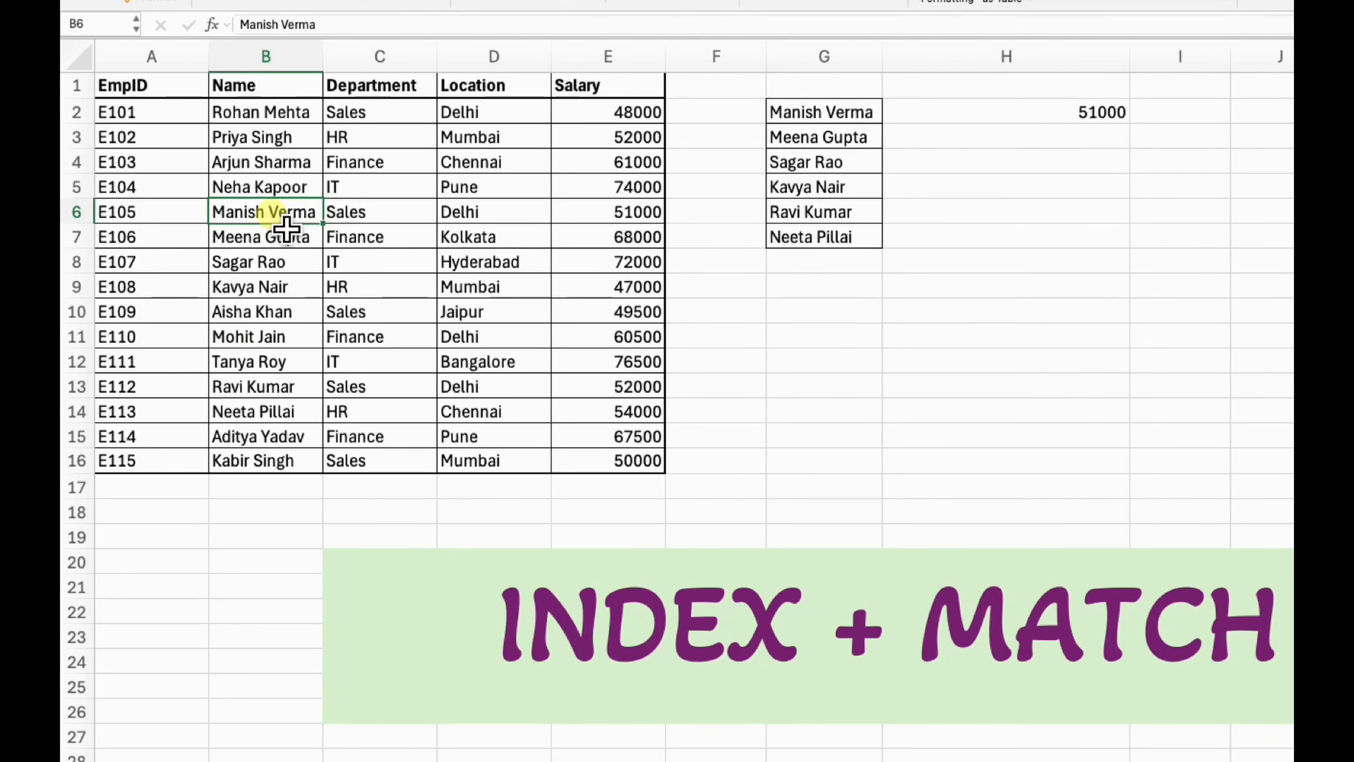
{"action": "left_click", "coordinate": [609, 98]}
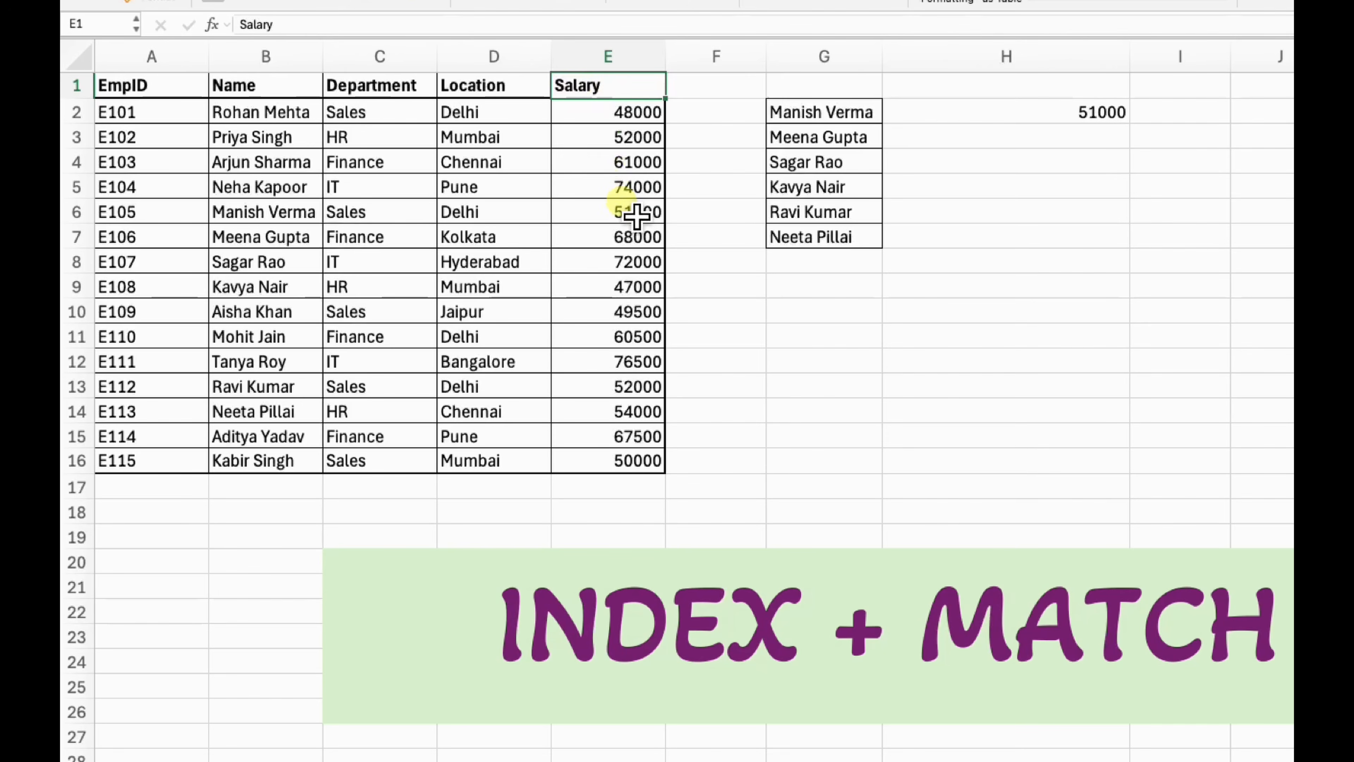
{"action": "left_click", "coordinate": [1124, 124]}
{"action": "left_click_drag", "start_coordinate": [1124, 123], "coordinate": [1129, 247]}
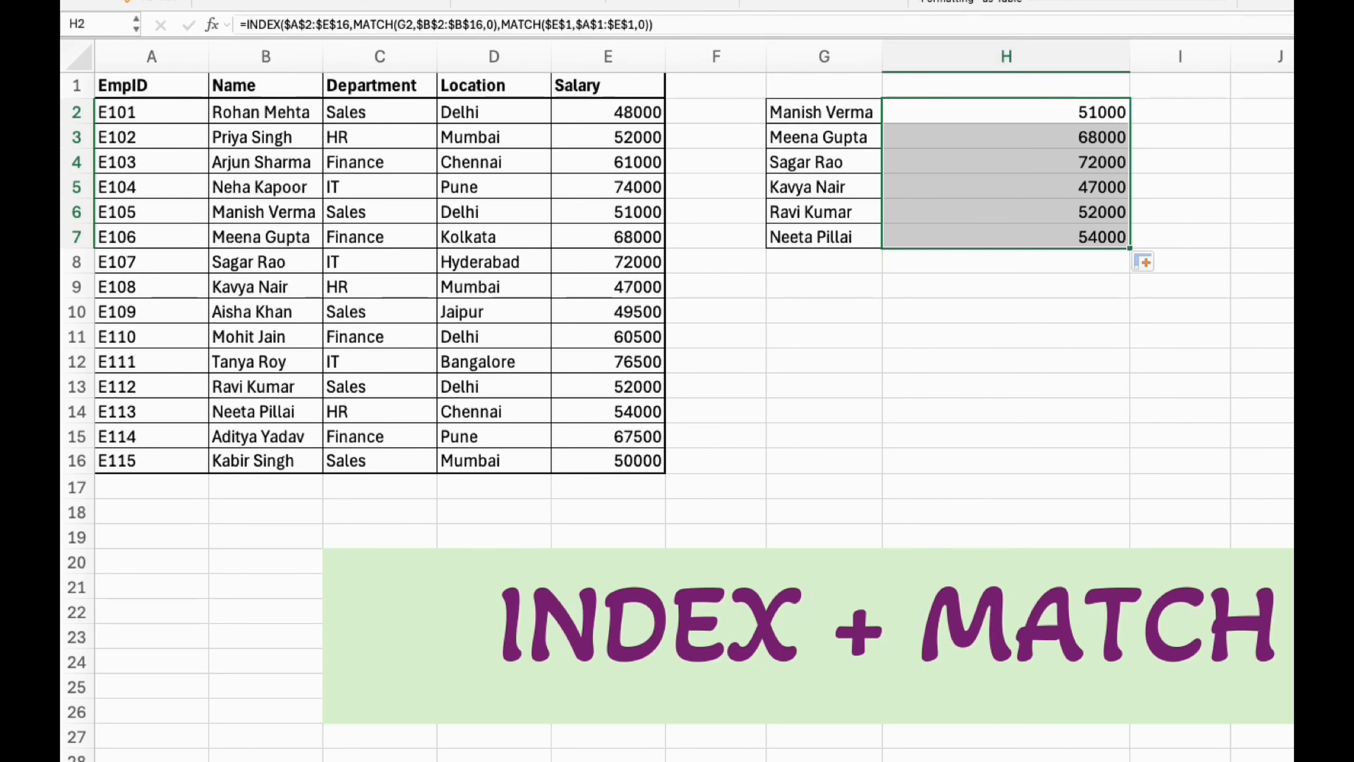
{"action": "left_click", "coordinate": [1072, 418]}
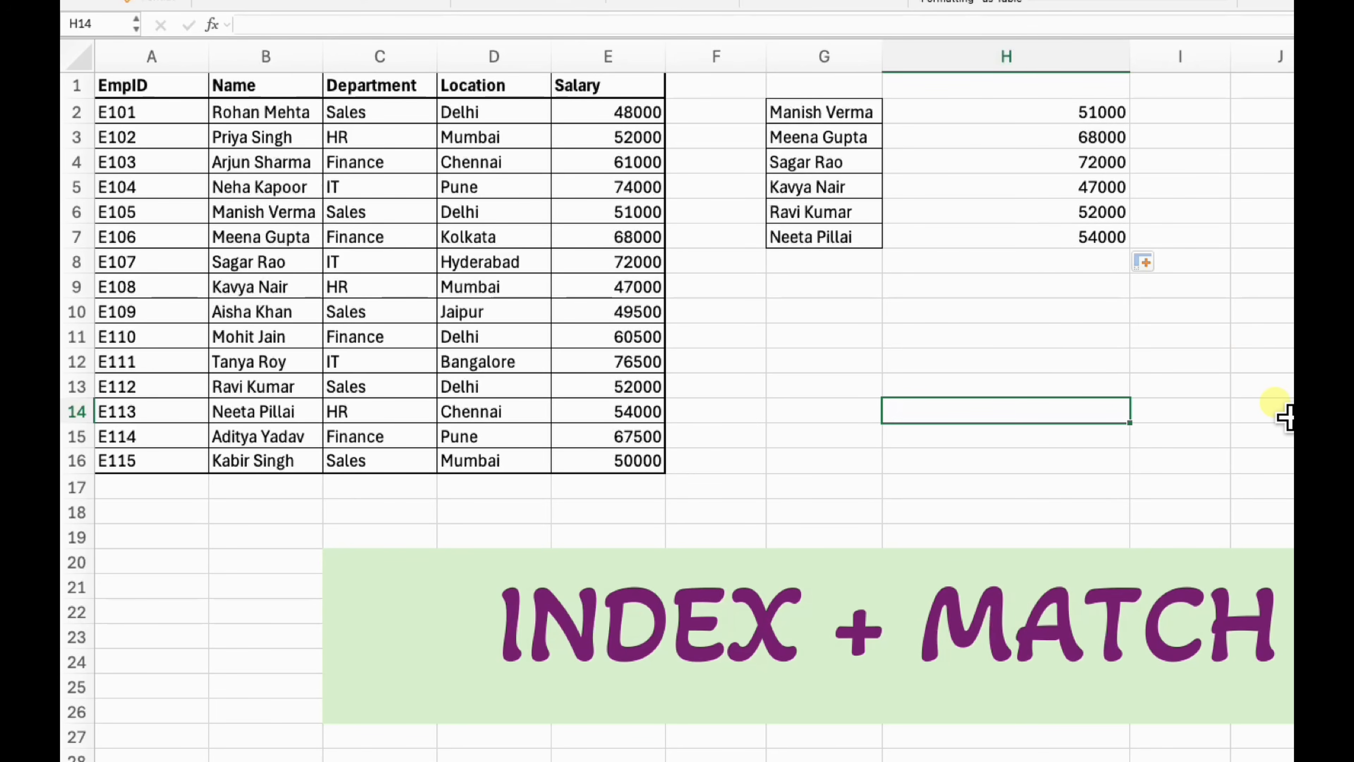
Clear the two-way salary lookup results from H2:H7
{"action": "left_click", "coordinate": [1078, 120]}
{"action": "left_click_drag", "start_coordinate": [1088, 141], "coordinate": [1082, 239]}
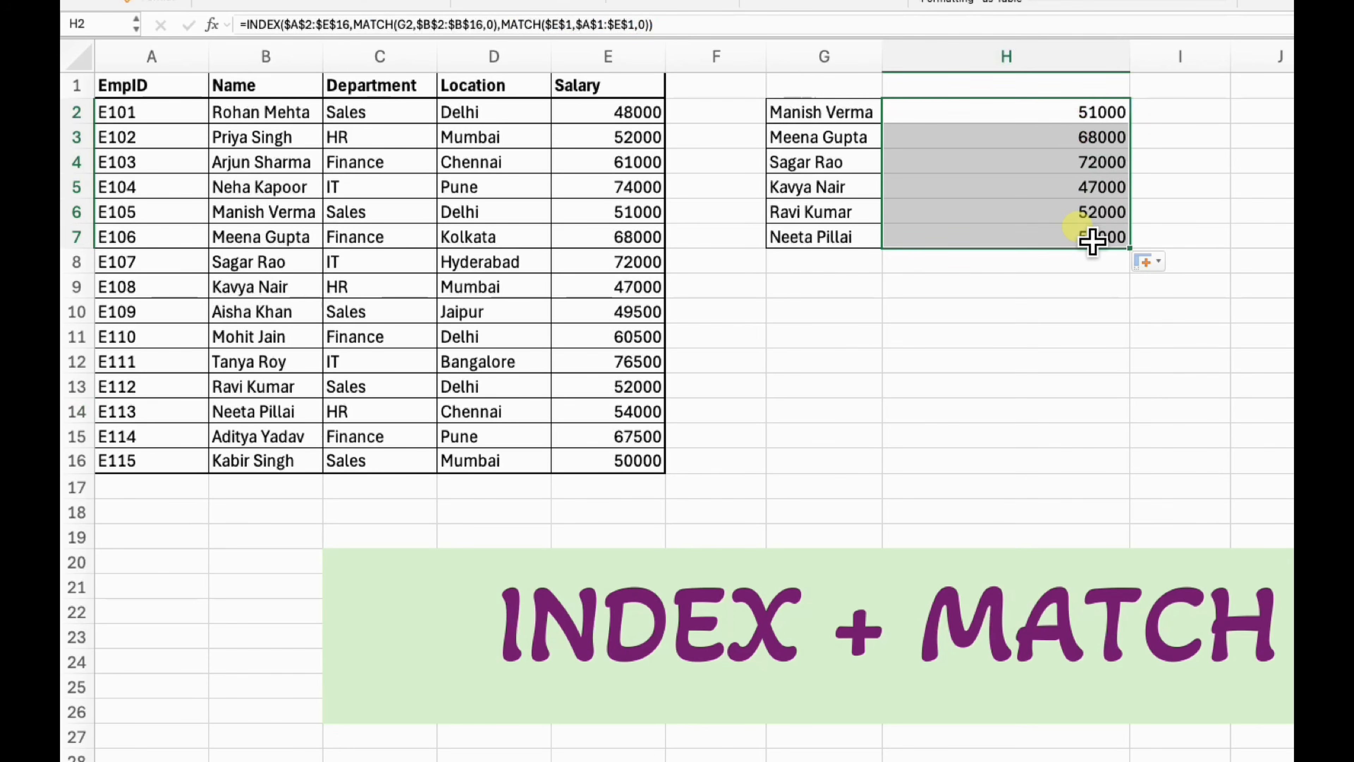
{"action": "key", "text": "Delete"}
{"action": "left_click", "coordinate": [1042, 291]}
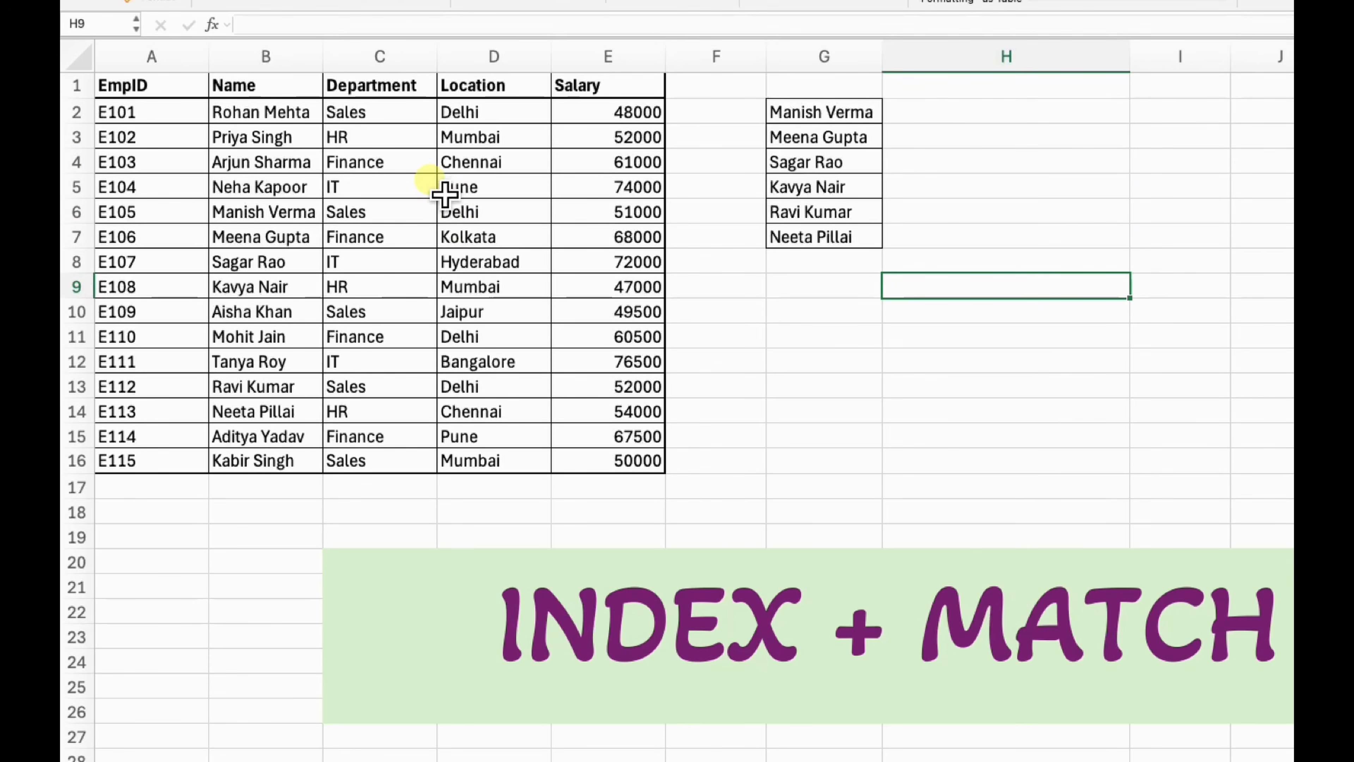
Copy the Hyderabad location from D8 of the table into H4 of the lookup list
{"action": "left_click", "coordinate": [482, 187]}
{"action": "left_click", "coordinate": [469, 211]}
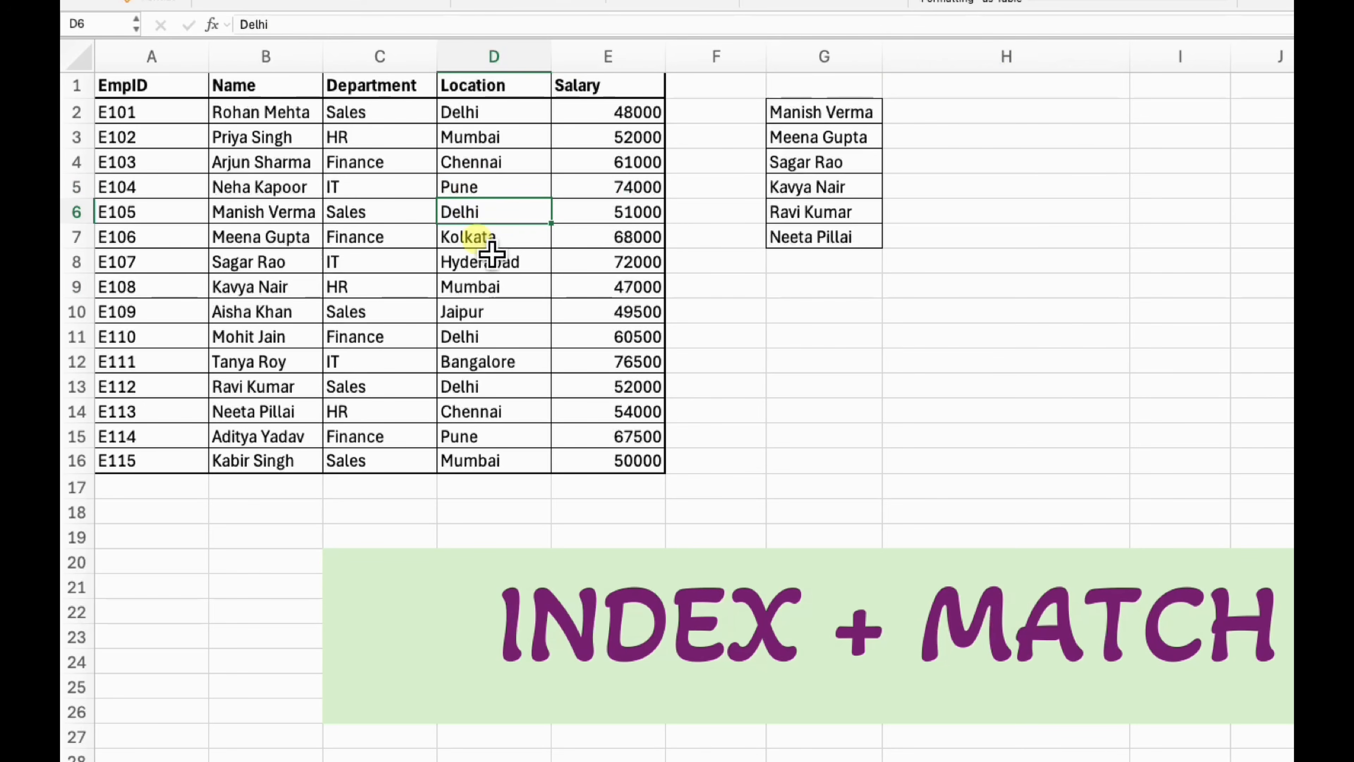
{"action": "left_click", "coordinate": [462, 264]}
{"action": "key", "text": "ctrl+c"}
{"action": "left_click", "coordinate": [937, 161]}
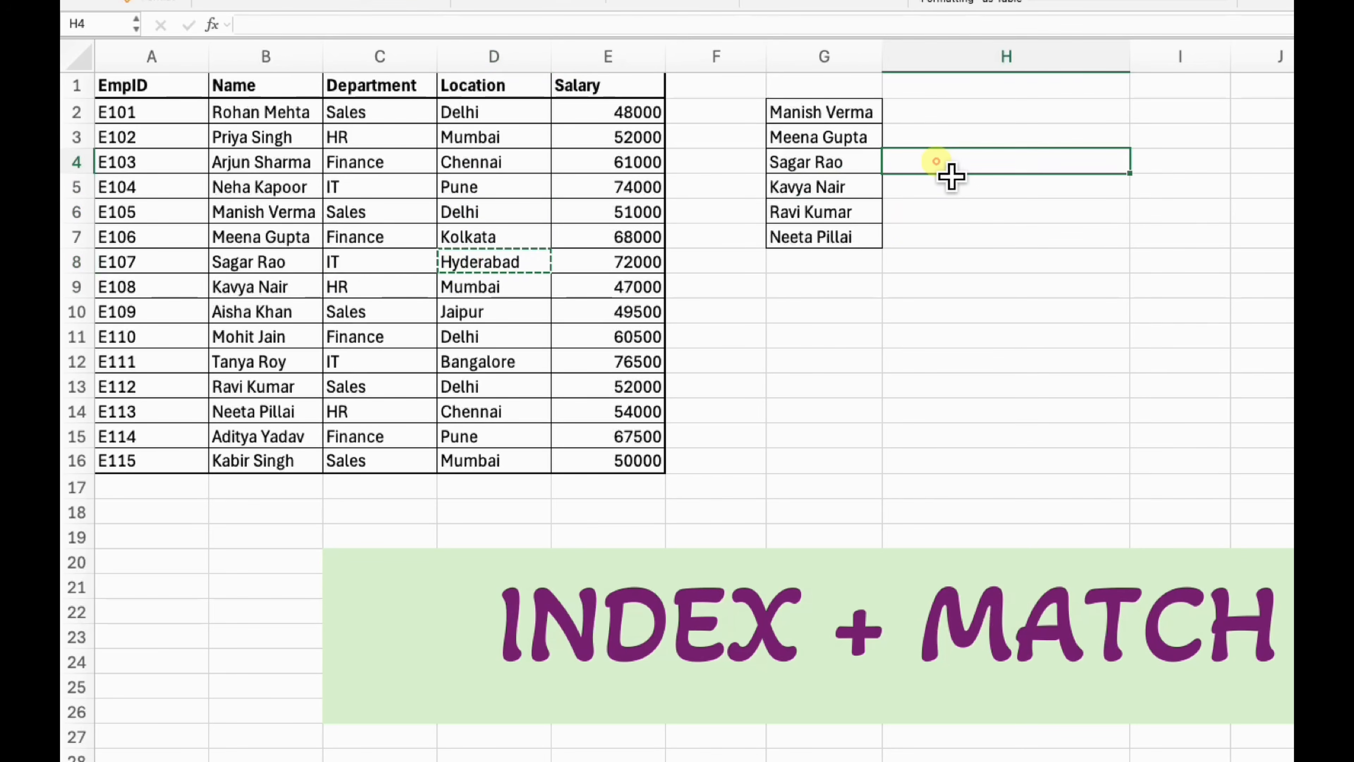
{"action": "key", "text": "ctrl+v"}
{"action": "left_click", "coordinate": [955, 232]}
Copy the locations Pune, Delhi and Kolkata from D5:D7 into H5:H7
{"action": "left_click_drag", "start_coordinate": [489, 192], "coordinate": [502, 236]}
{"action": "key", "text": "ctrl+c"}
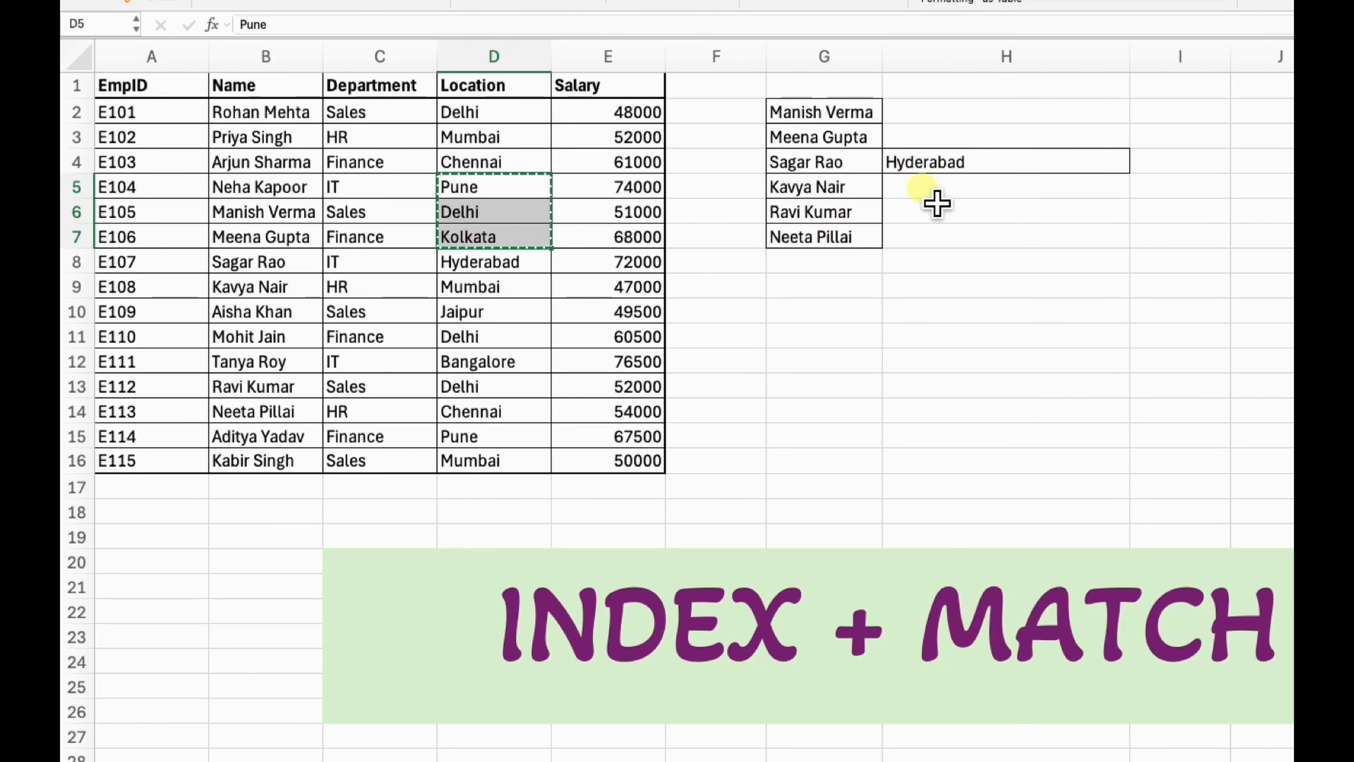
{"action": "left_click", "coordinate": [921, 187]}
{"action": "key", "text": "ctrl+v"}
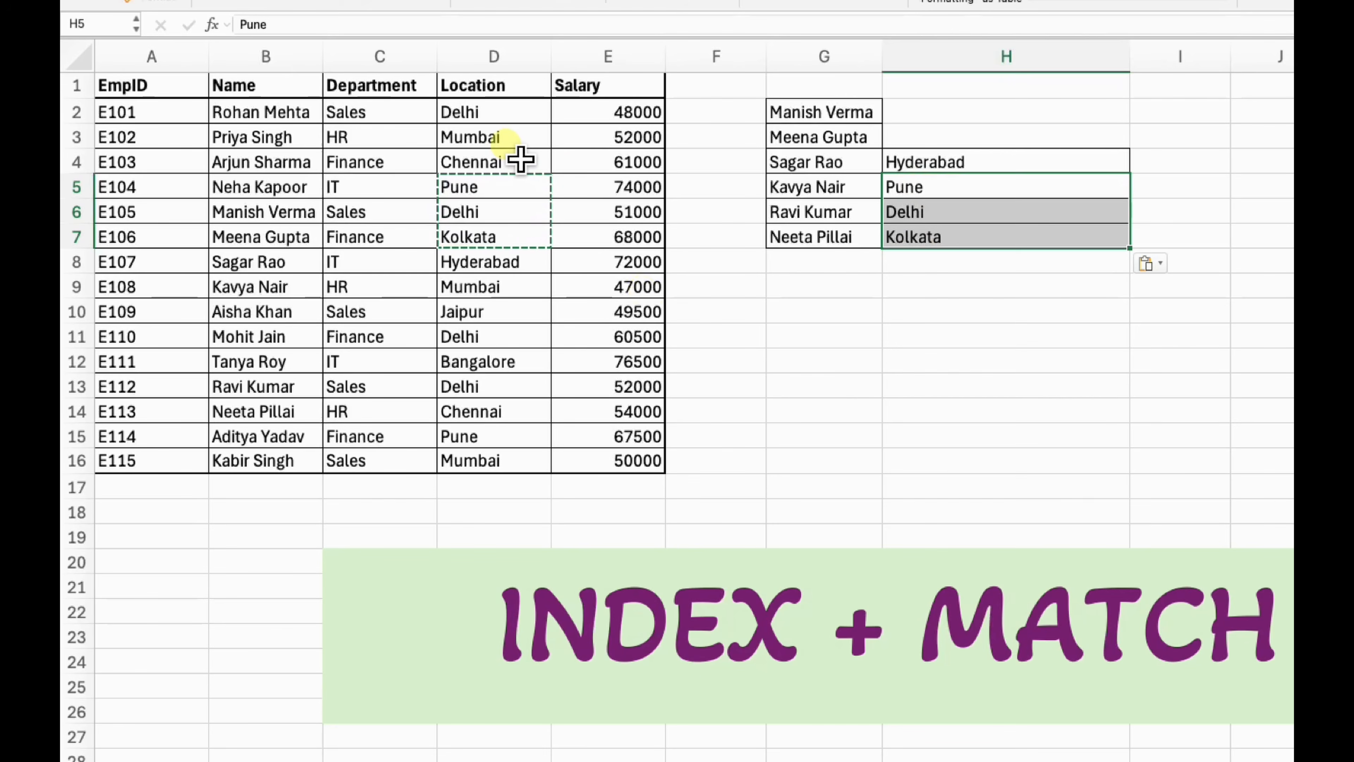
Copy the locations Mumbai and Chennai from D3:D4 into H2:H3
{"action": "left_click_drag", "start_coordinate": [505, 142], "coordinate": [523, 170]}
{"action": "key", "text": "ctrl+c"}
{"action": "left_click", "coordinate": [959, 117]}
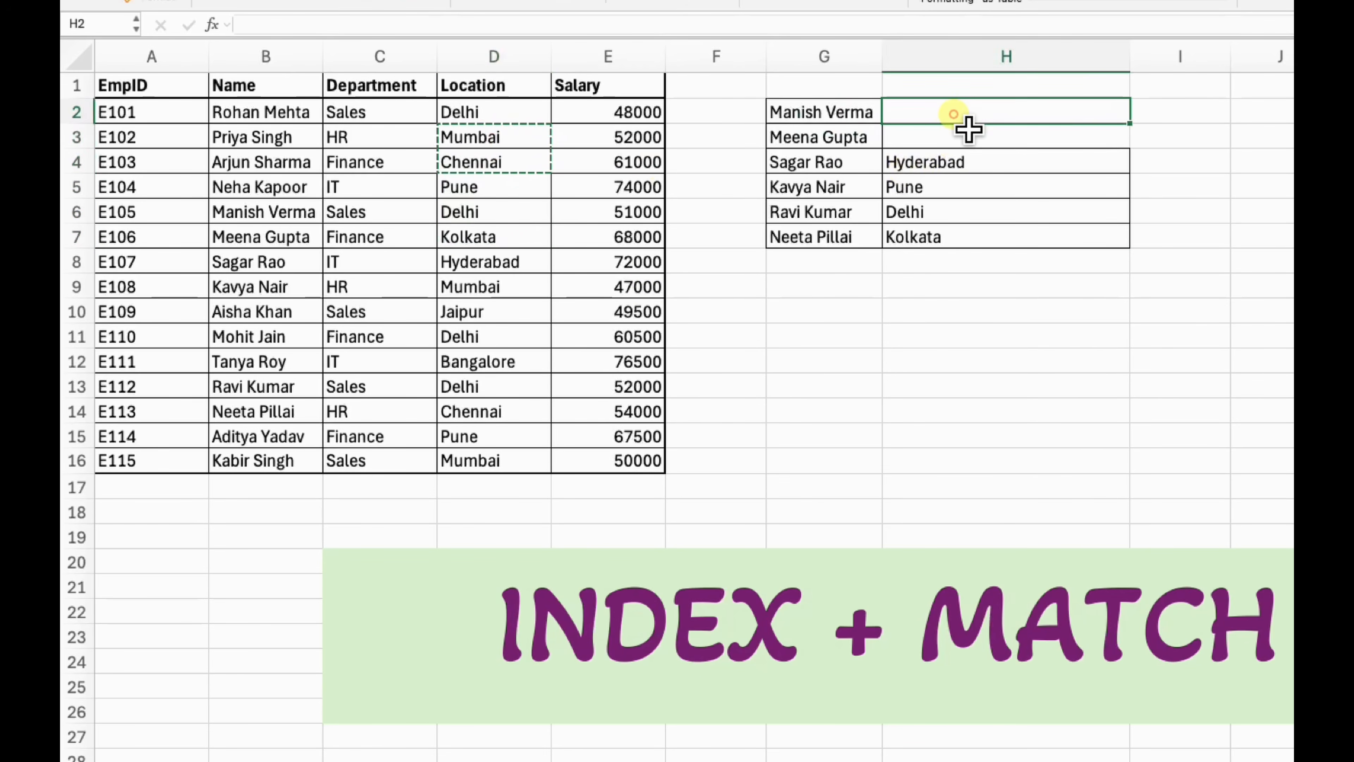
{"action": "key", "text": "ctrl+v"}
{"action": "left_click", "coordinate": [958, 280]}
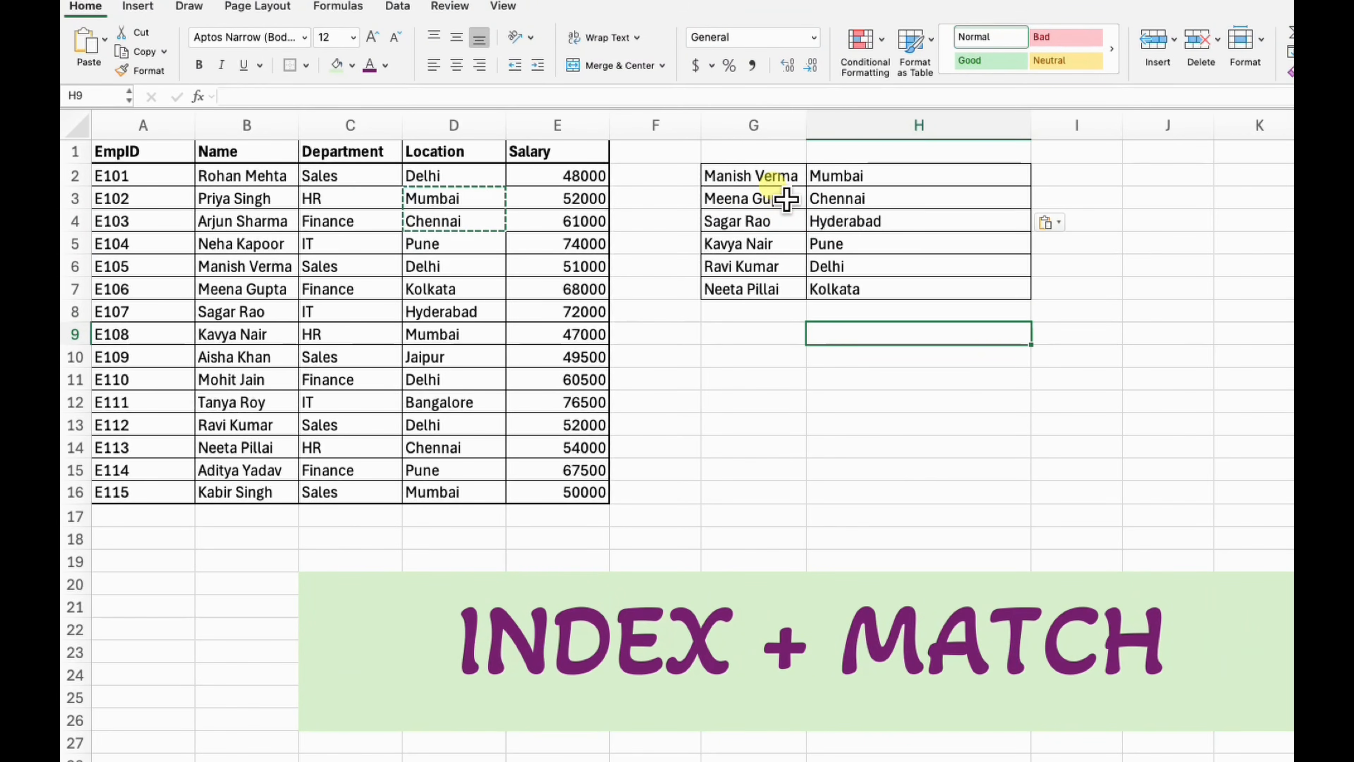
Narrow column H to fit the location names and widen column I for the formula in I2
{"action": "left_click", "coordinate": [773, 181]}
{"action": "left_click", "coordinate": [844, 178]}
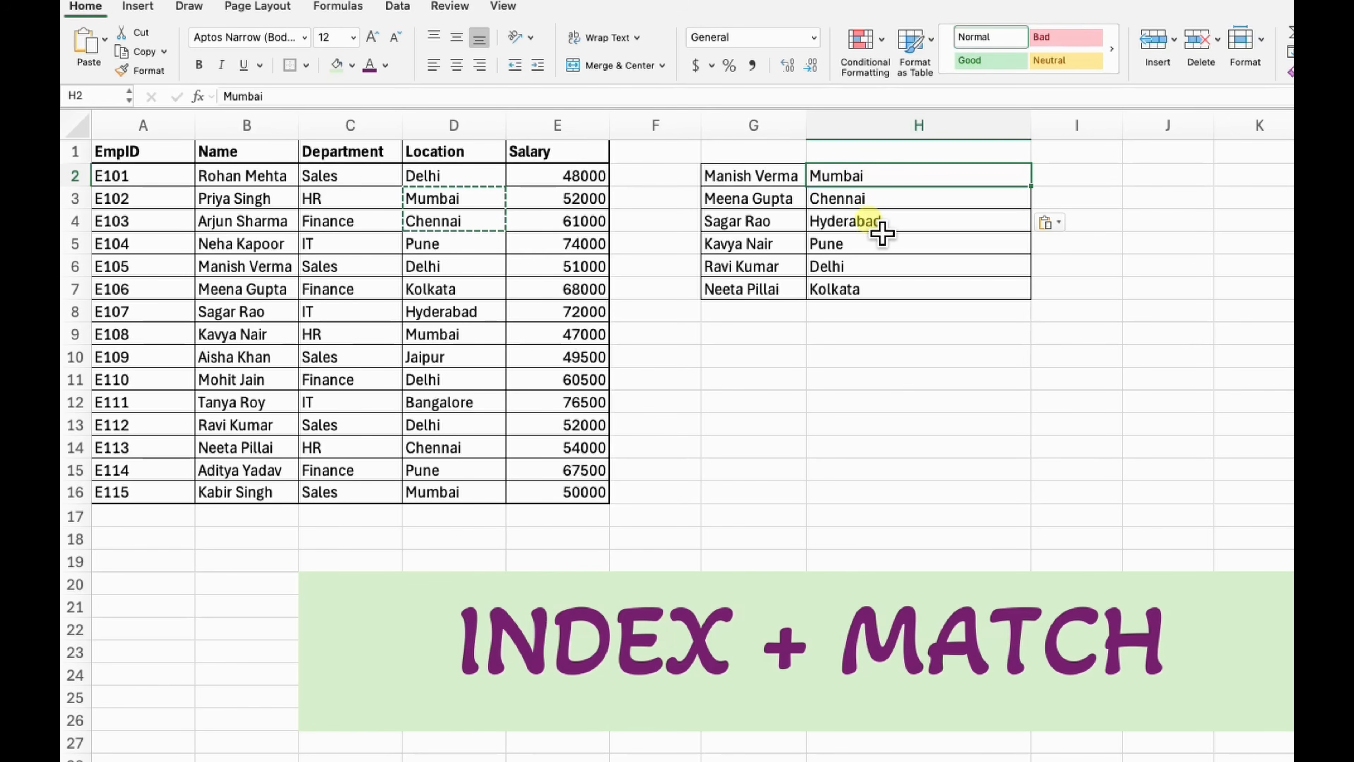
{"action": "left_click", "coordinate": [709, 180]}
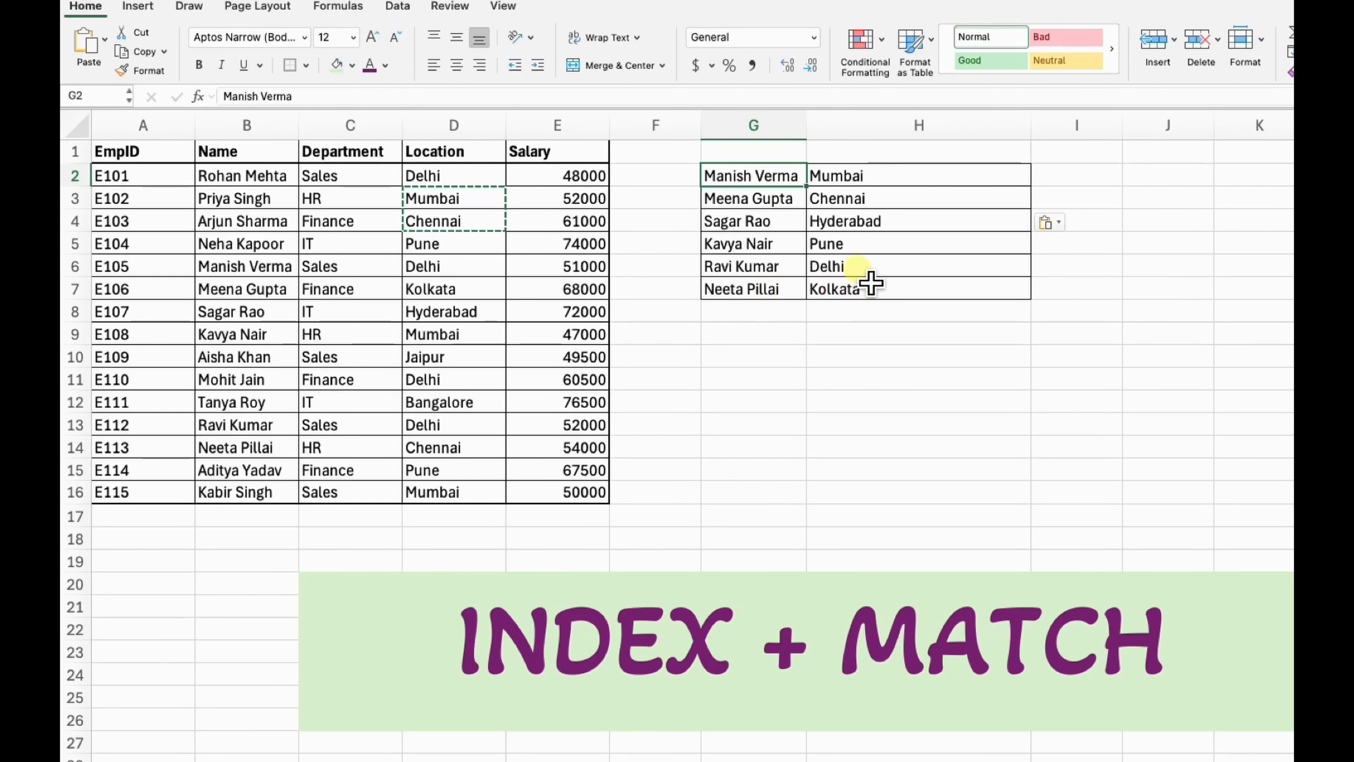
{"action": "left_click_drag", "start_coordinate": [1032, 125], "coordinate": [890, 125]}
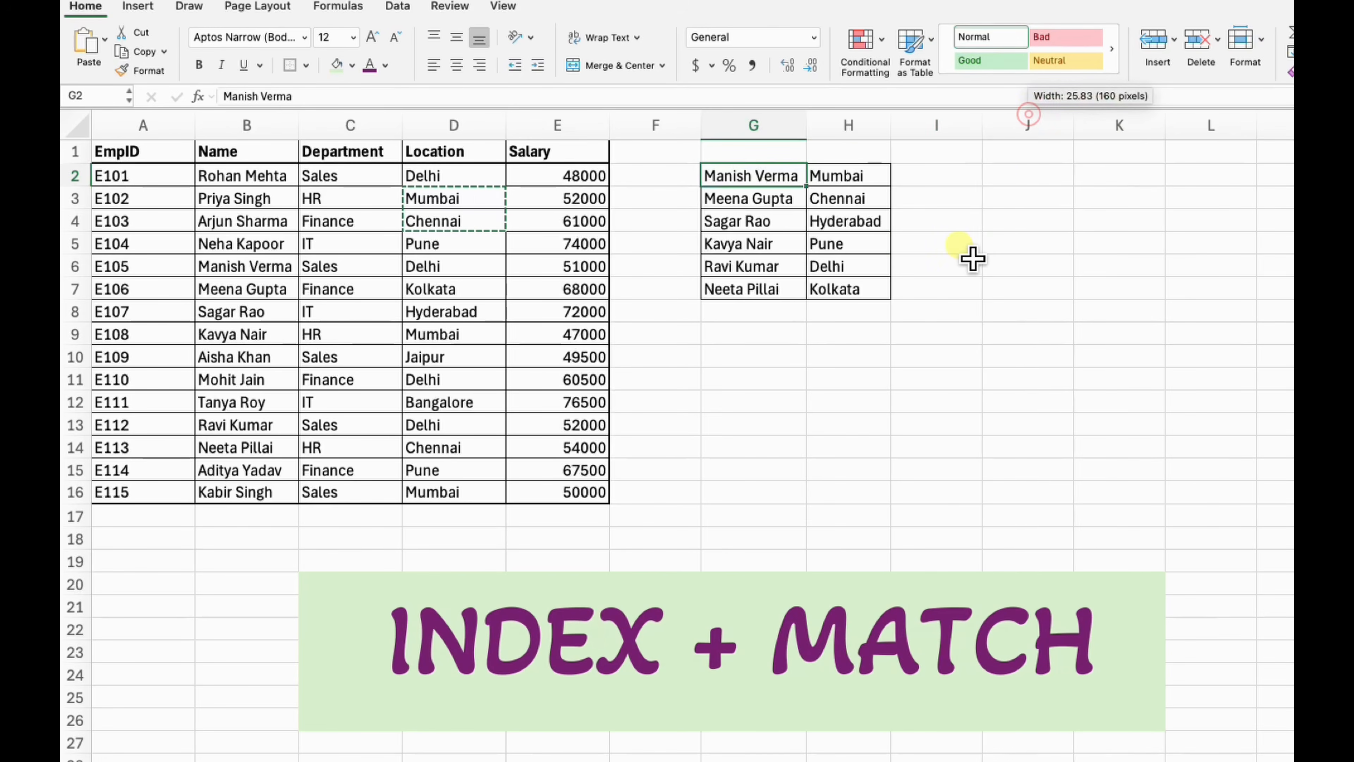
{"action": "left_click", "coordinate": [938, 201]}
{"action": "left_click_drag", "start_coordinate": [982, 125], "coordinate": [1078, 125]}
{"action": "left_click", "coordinate": [988, 180]}
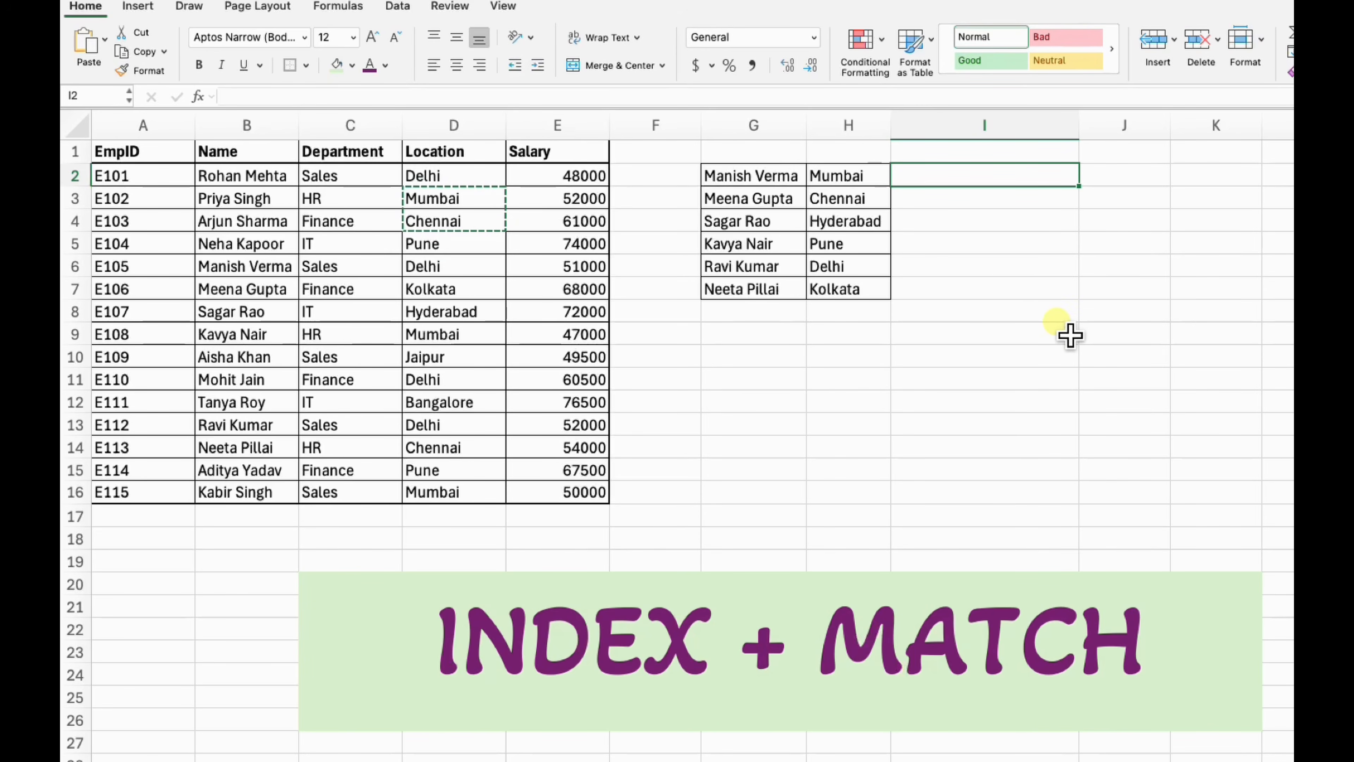
Begin a MATCH formula in I2 with the name and location joined as G2&H2 for its lookup value
{"action": "type", "text": "=ind"}
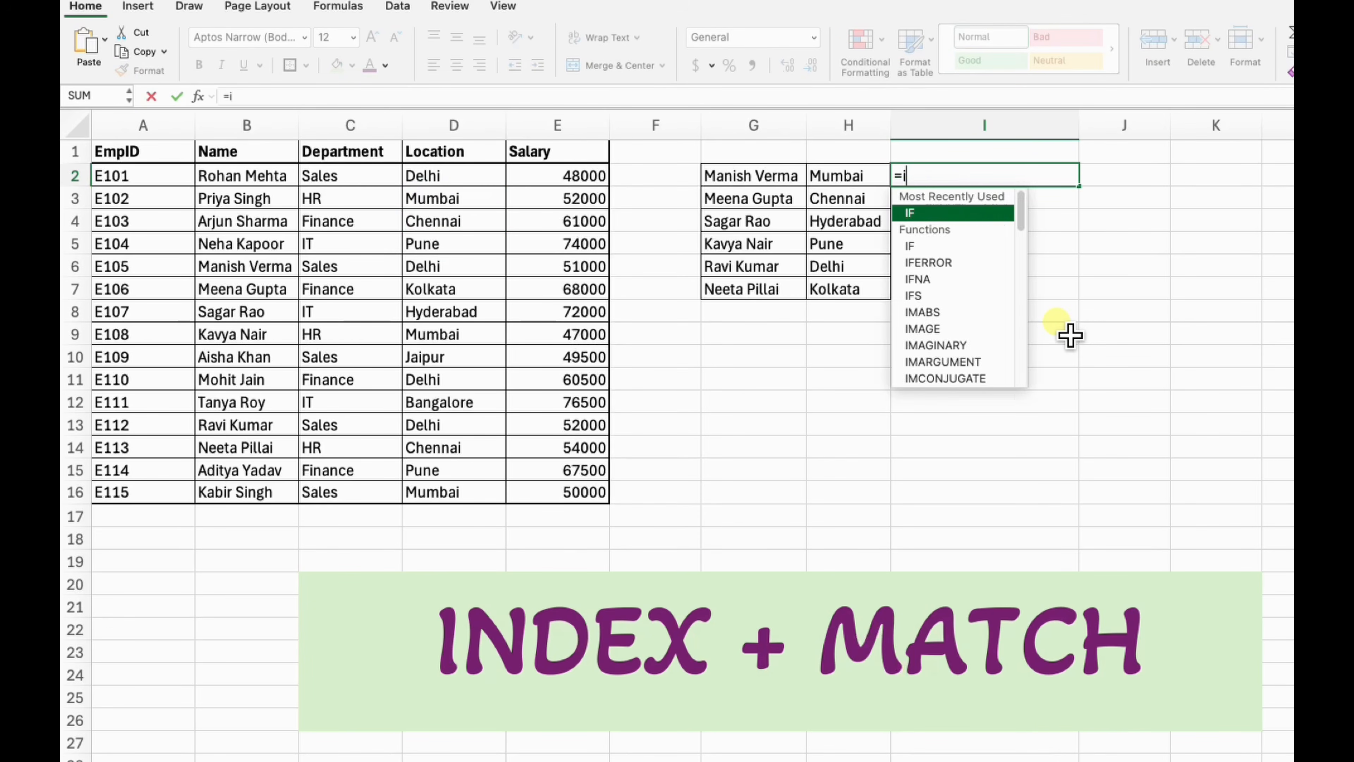
{"action": "key", "text": "BackSpace"}
{"action": "key", "text": "BackSpace"}
{"action": "key", "text": "BackSpace"}
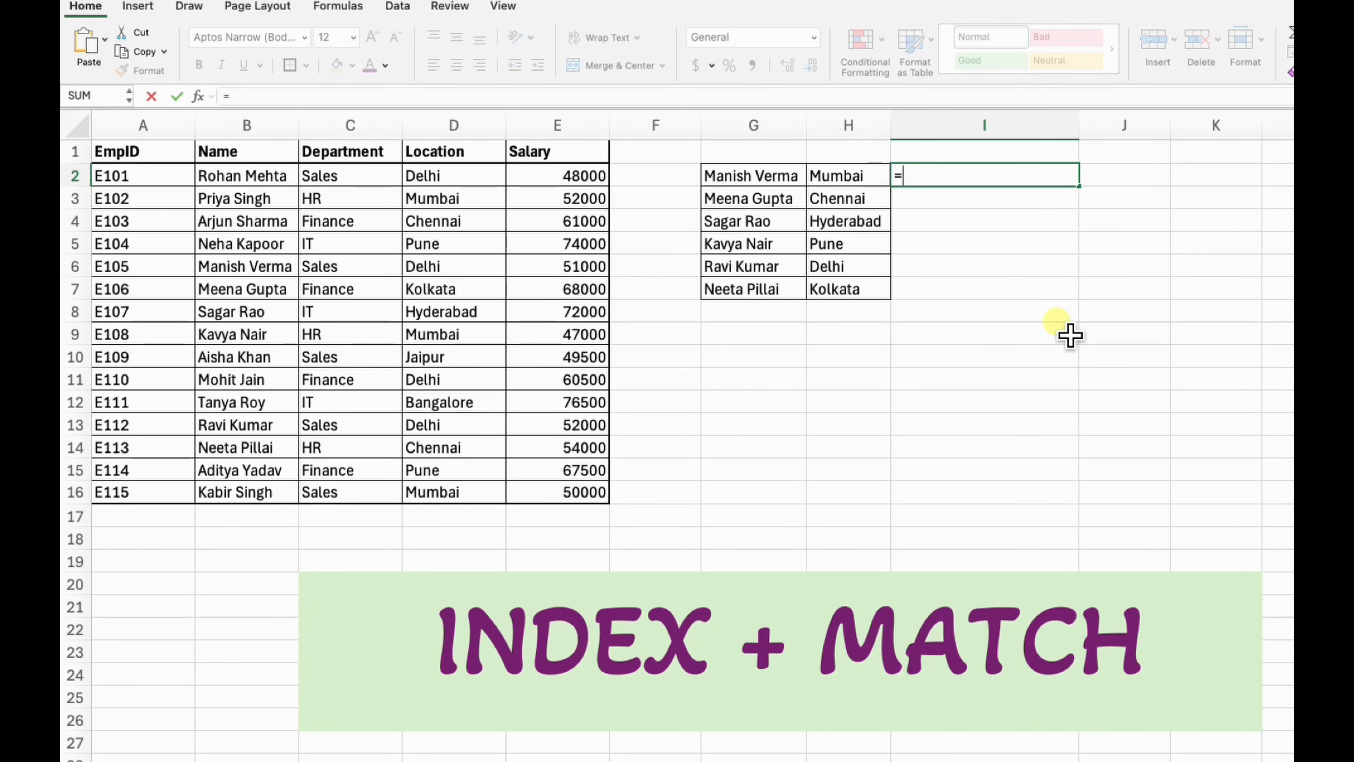
{"action": "type", "text": "mat"}
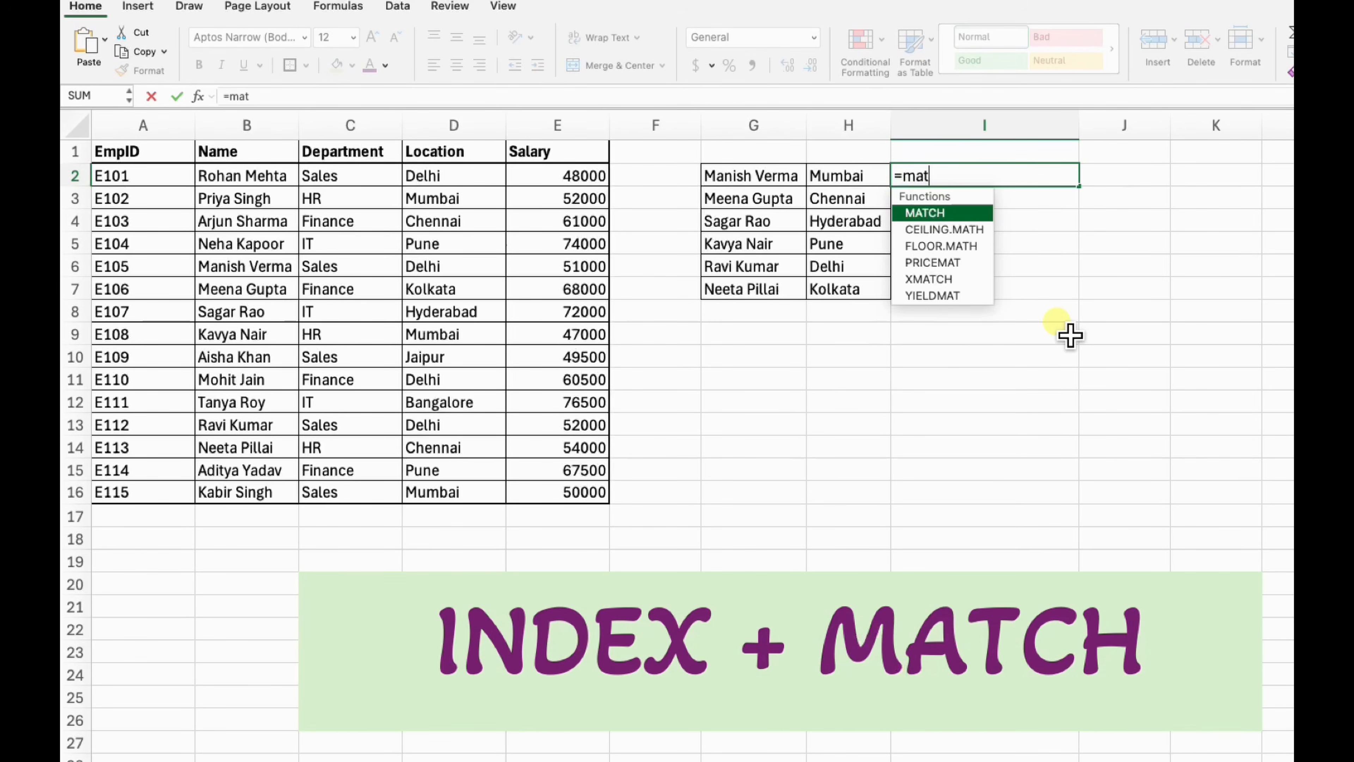
{"action": "key", "text": "Tab"}
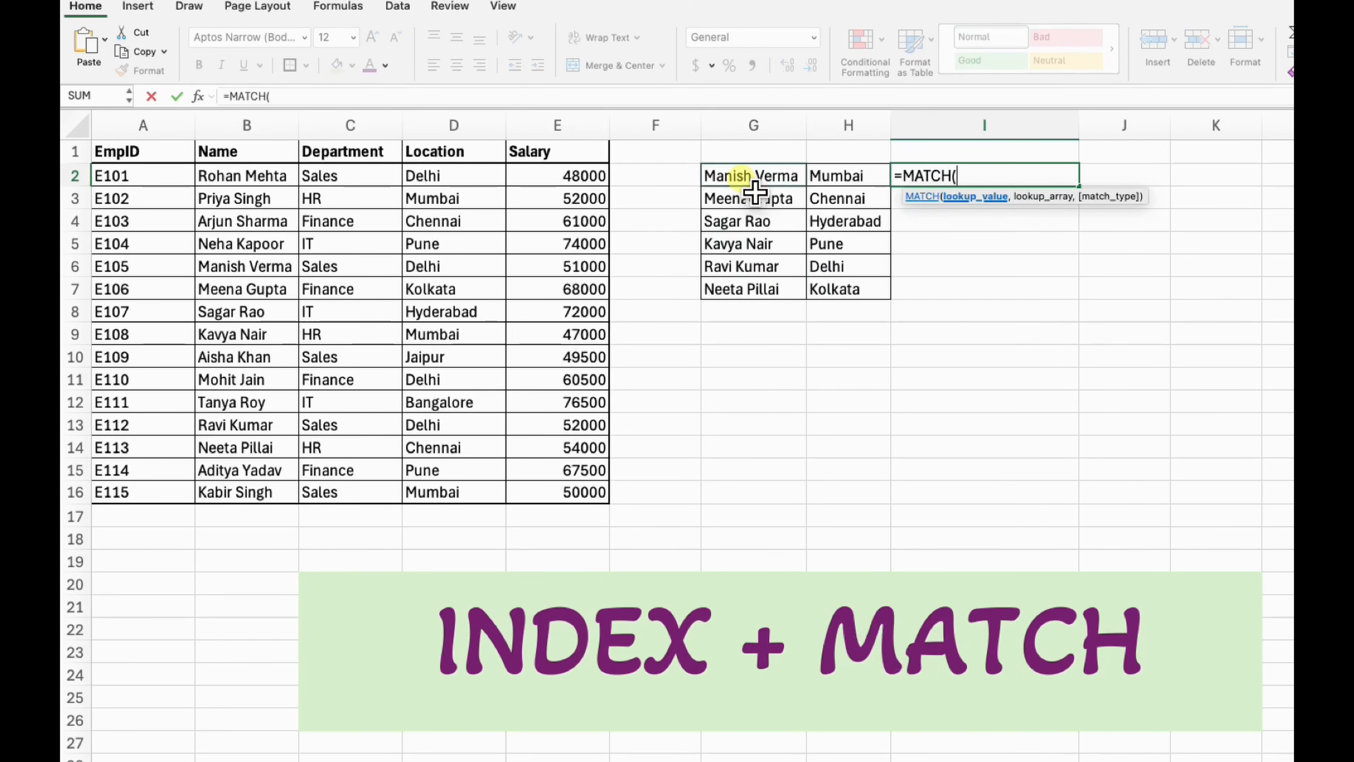
{"action": "left_click", "coordinate": [753, 179]}
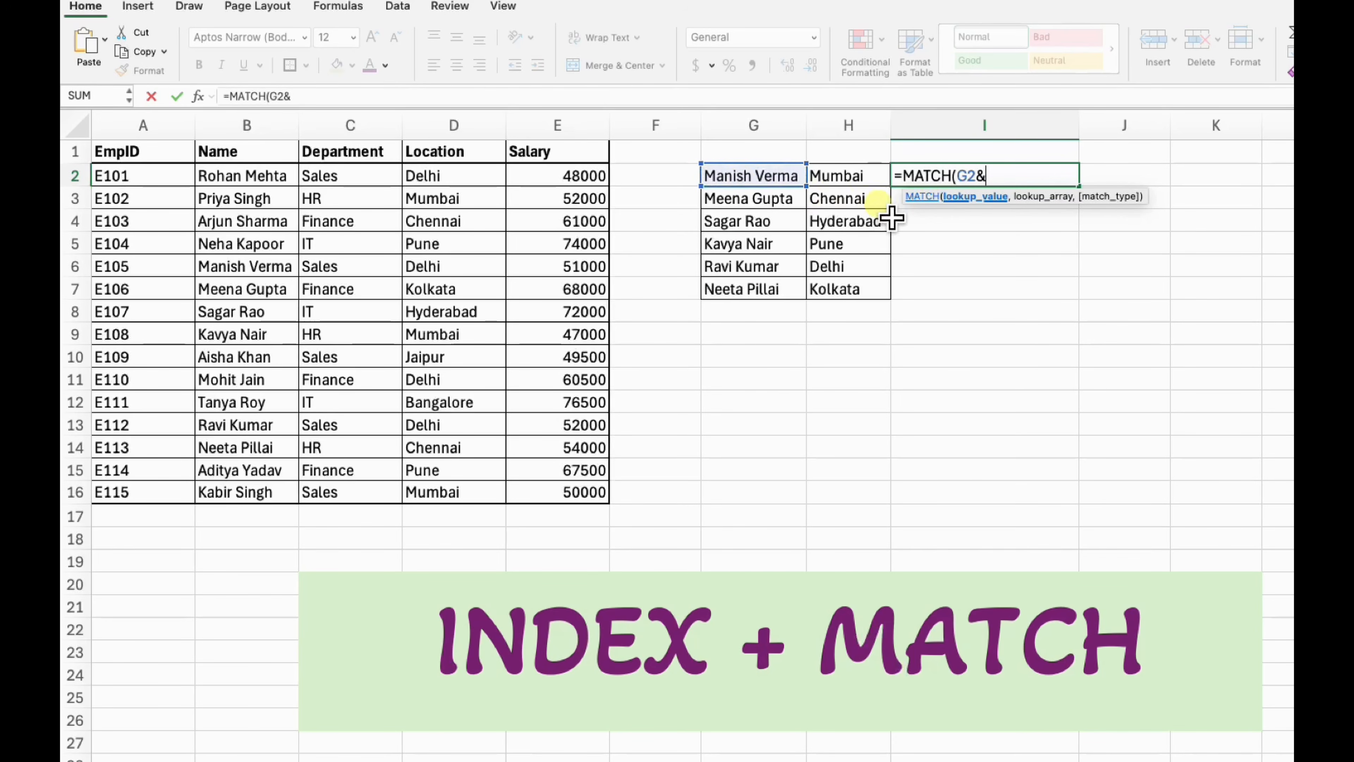
{"action": "left_click", "coordinate": [849, 173]}
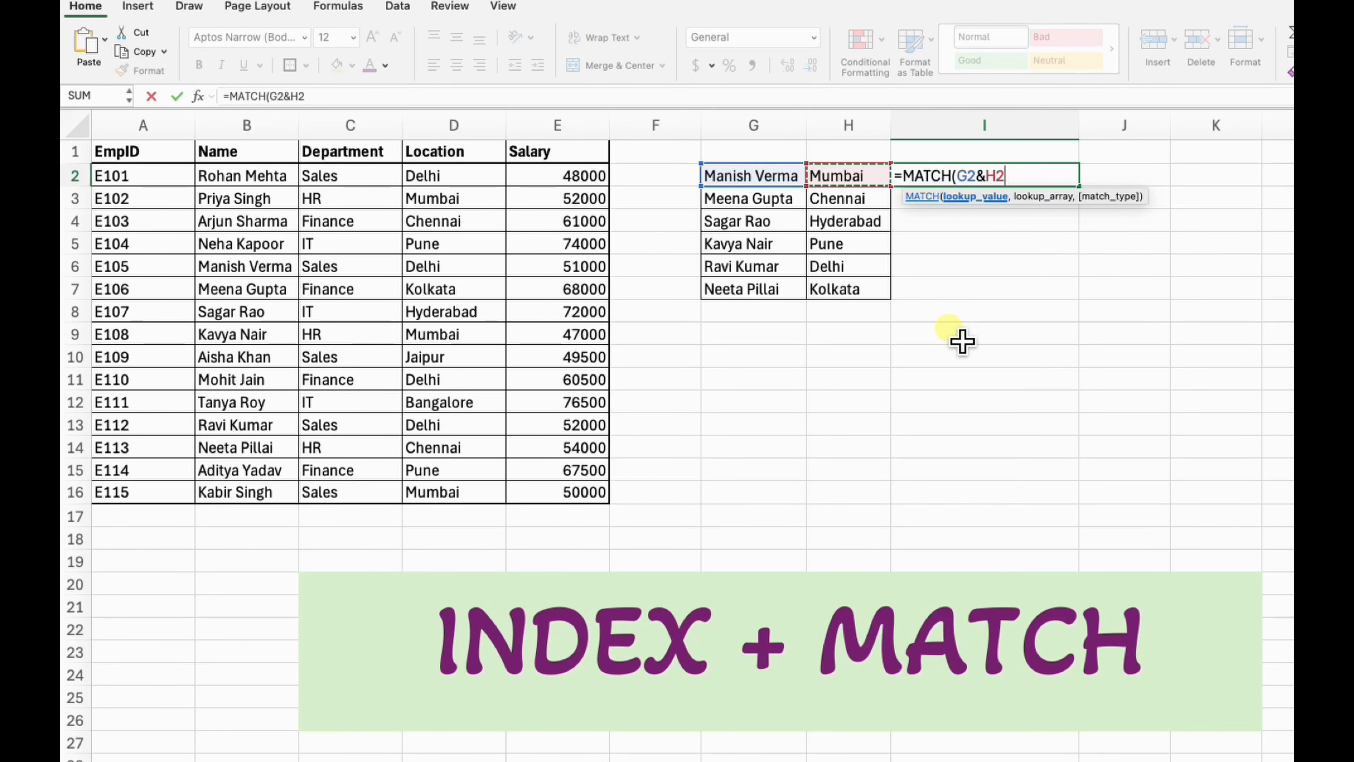
{"action": "type", "text": ","}
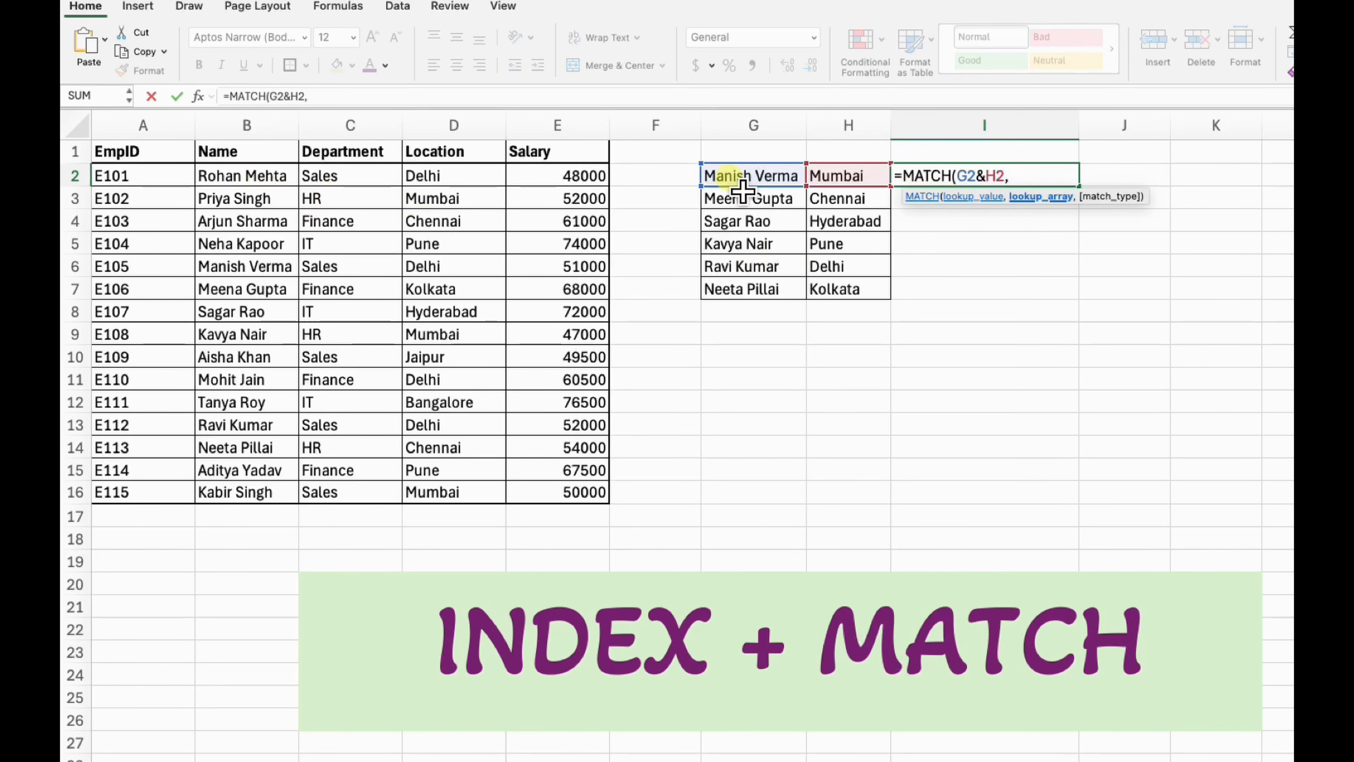
Set the MATCH lookup array to the locked Name and Location columns joined as $B$2:$B$16&$D$2:$D$16
{"action": "left_click_drag", "start_coordinate": [281, 186], "coordinate": [293, 496]}
{"action": "key", "text": "F4"}
{"action": "type", "text": ","}
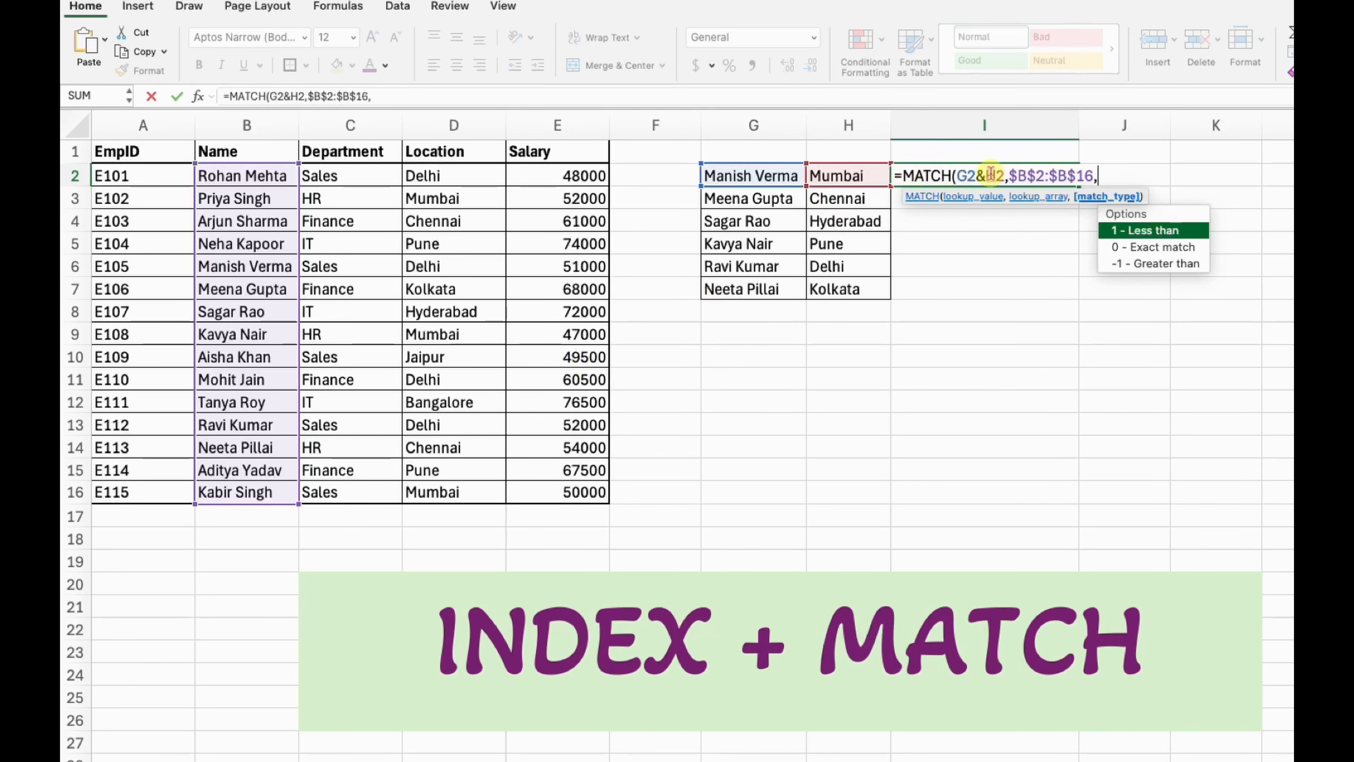
{"action": "left_click_drag", "start_coordinate": [474, 181], "coordinate": [459, 495]}
{"action": "key", "text": "F4"}
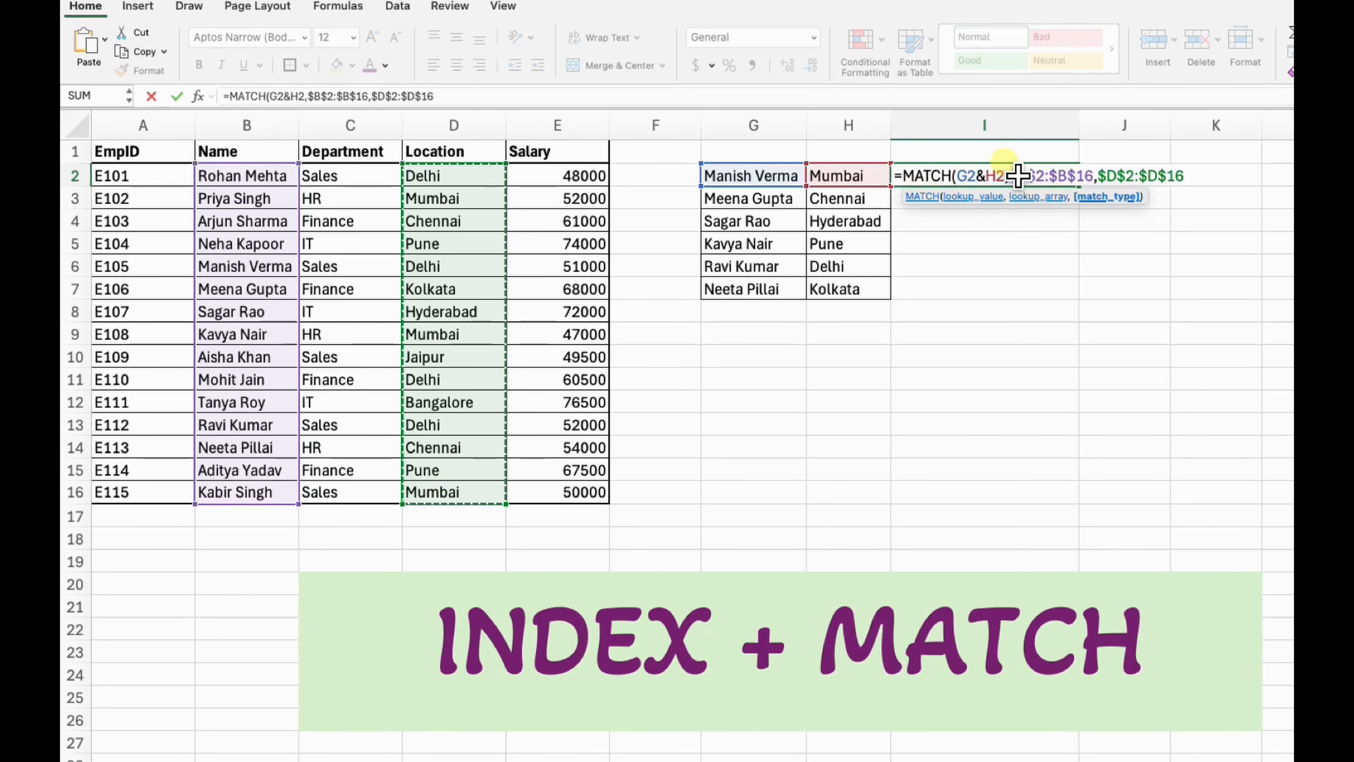
{"action": "left_click", "coordinate": [1099, 176]}
{"action": "key", "text": "BackSpace"}
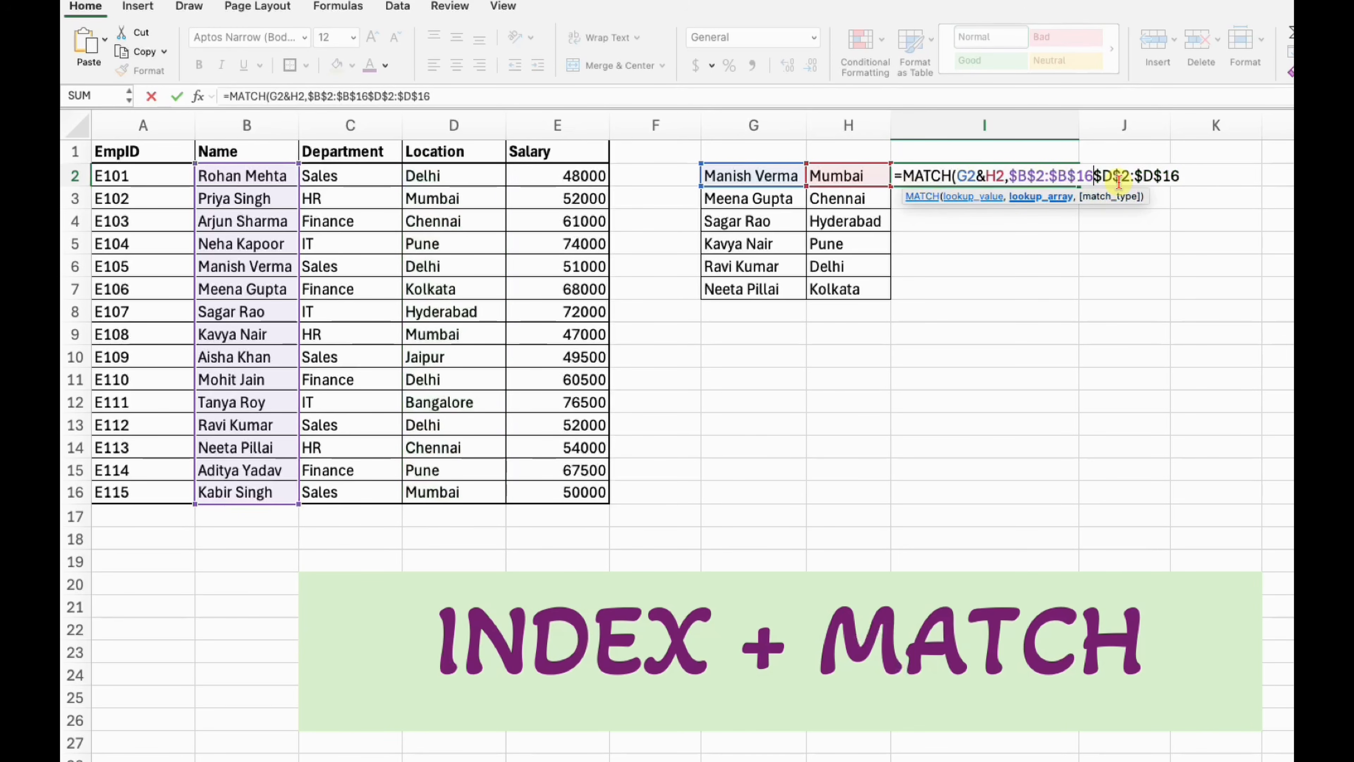
{"action": "type", "text": "&"}
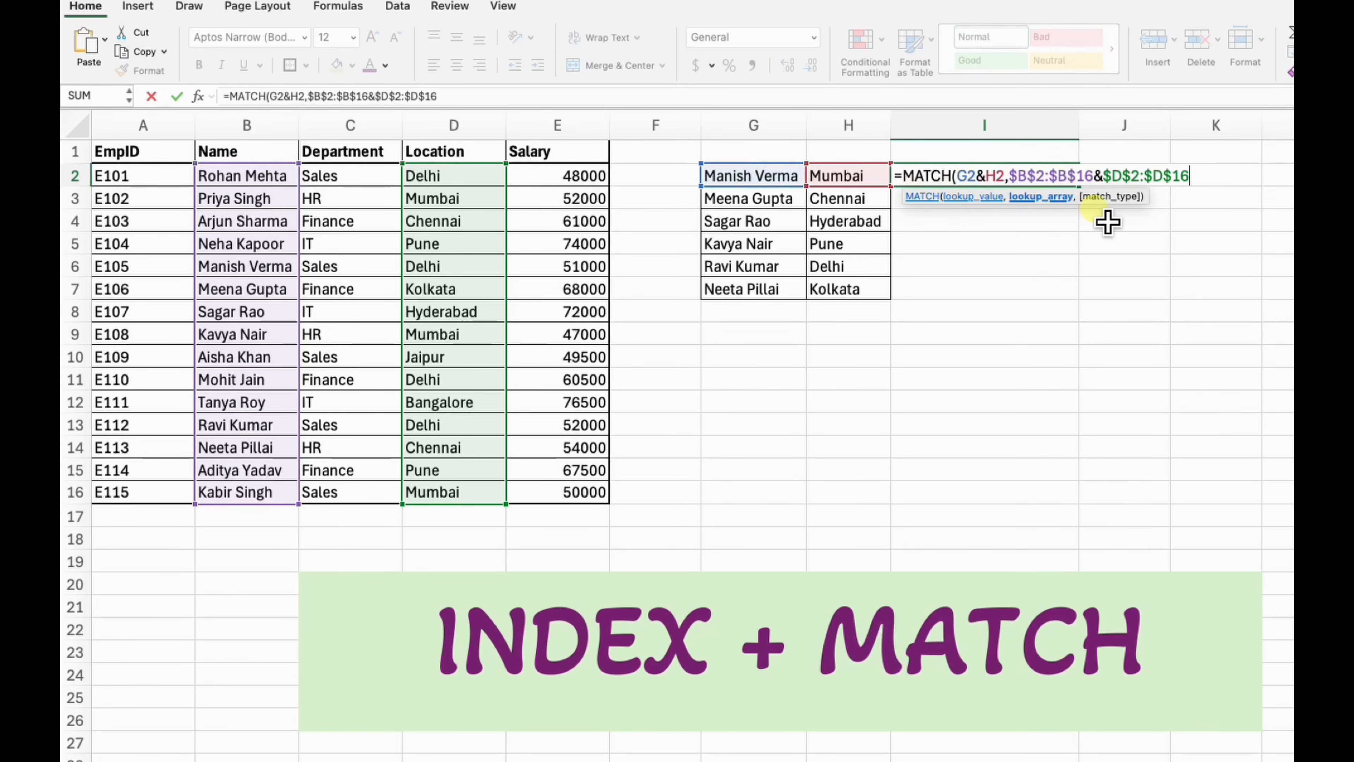
Finish the I2 MATCH formula with match type 0 and fill it down to I7
{"action": "type", "text": ","}
{"action": "type", "text": "0)"}
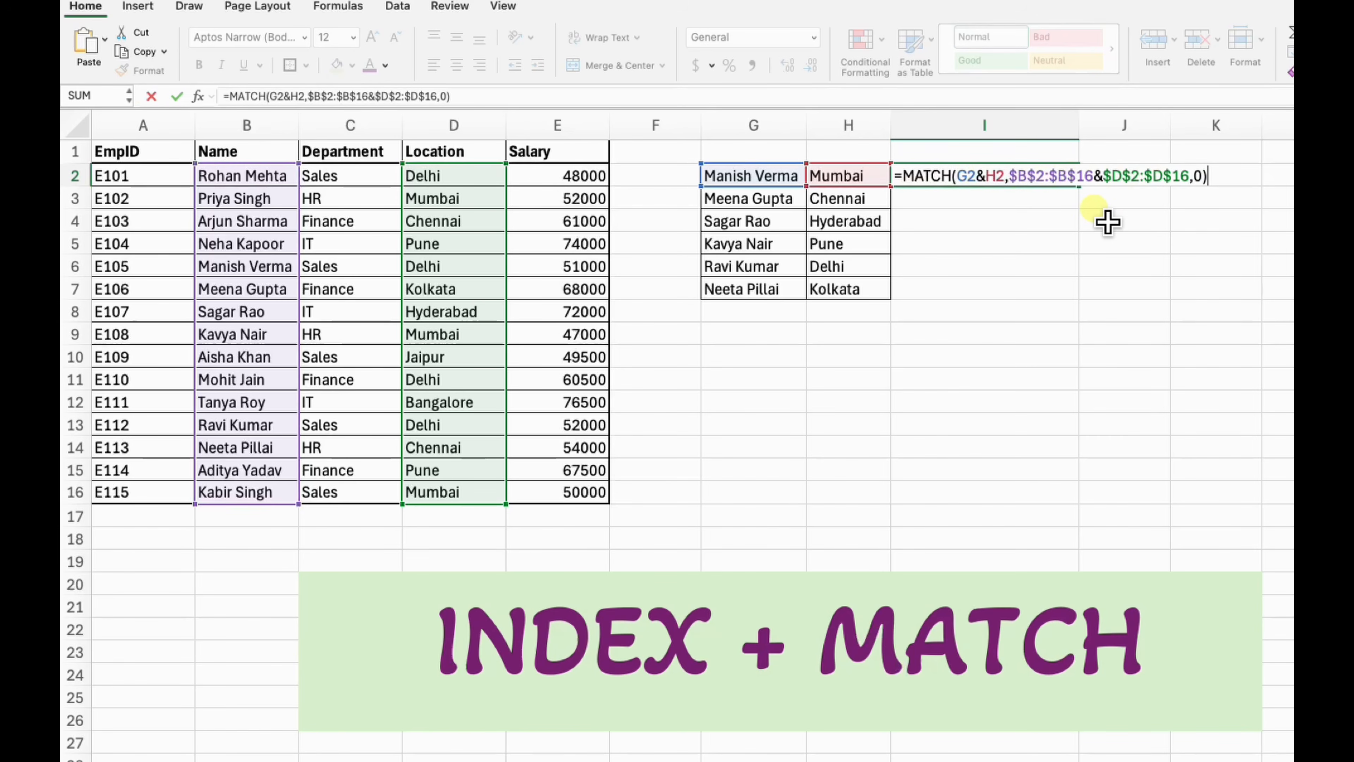
{"action": "key", "text": "Return"}
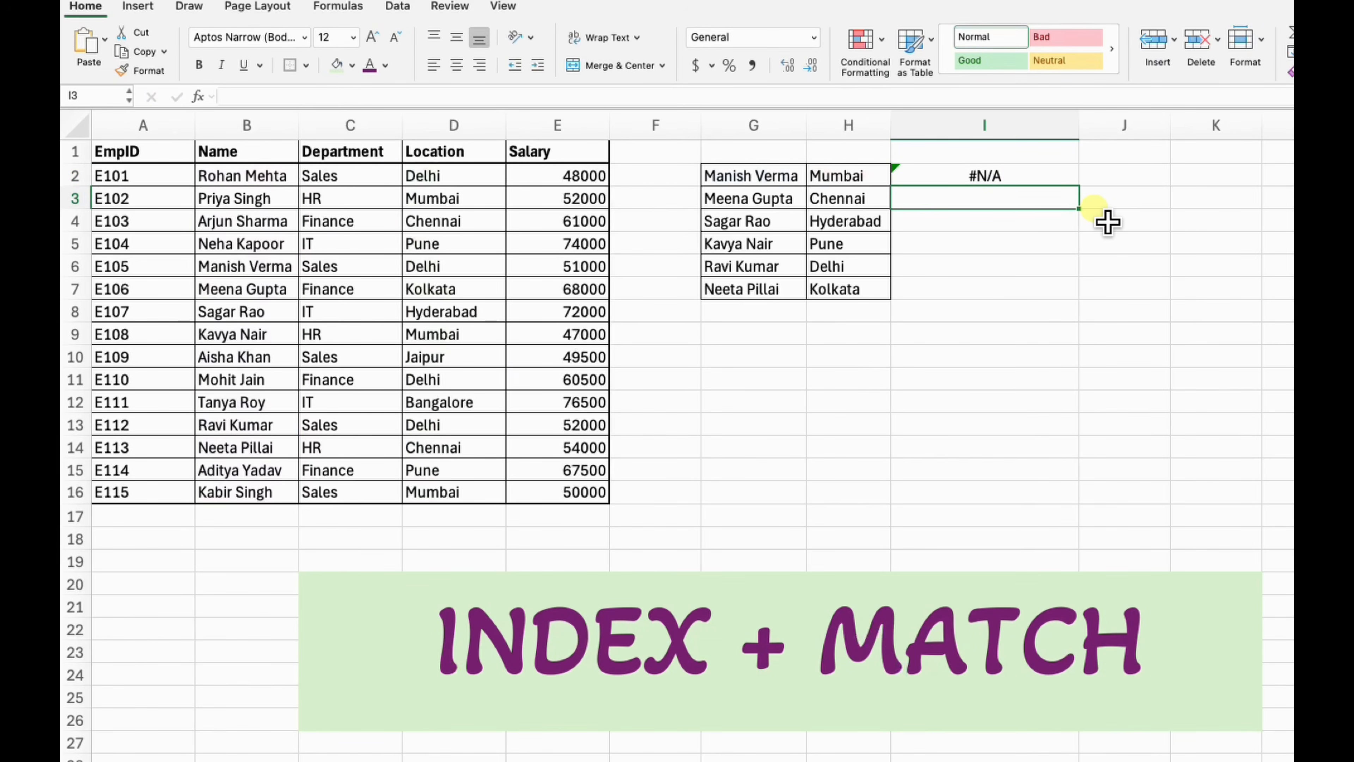
{"action": "left_click", "coordinate": [271, 270]}
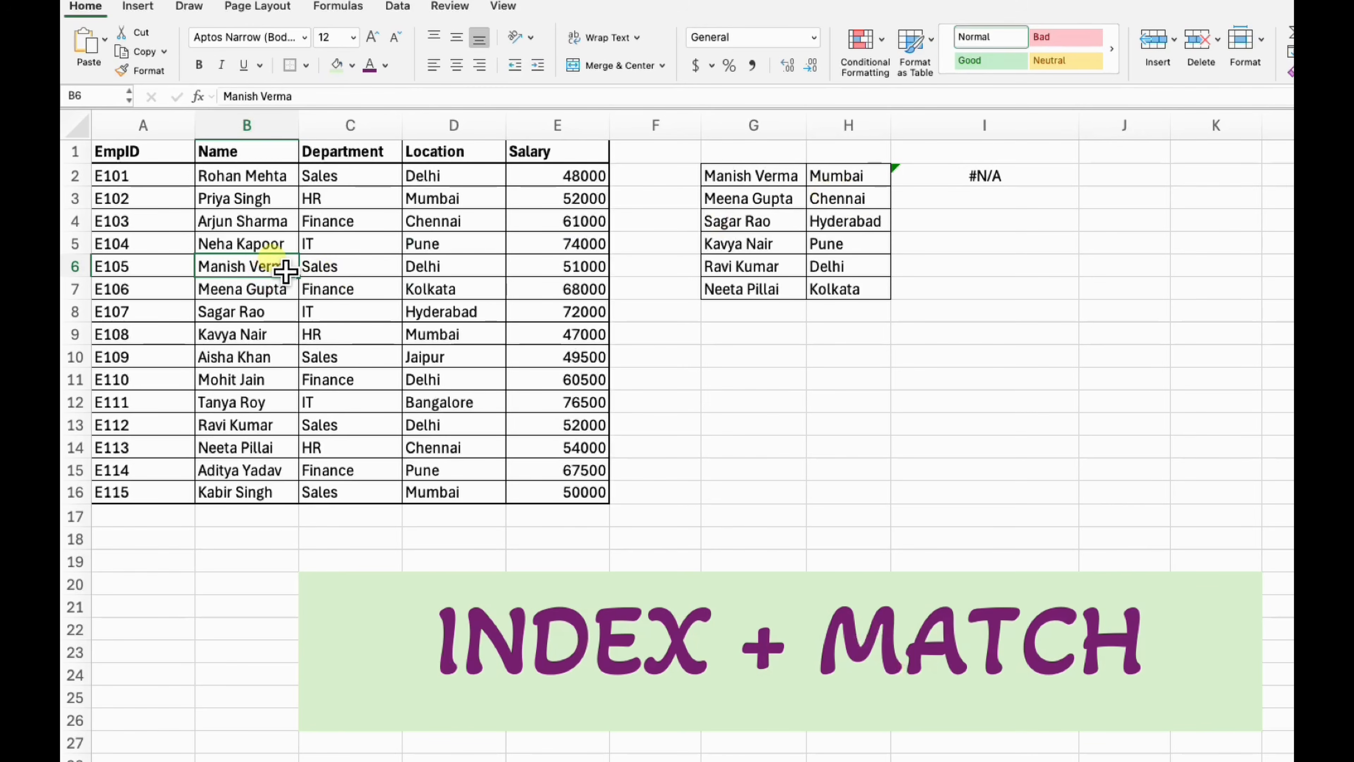
{"action": "left_click", "coordinate": [465, 267]}
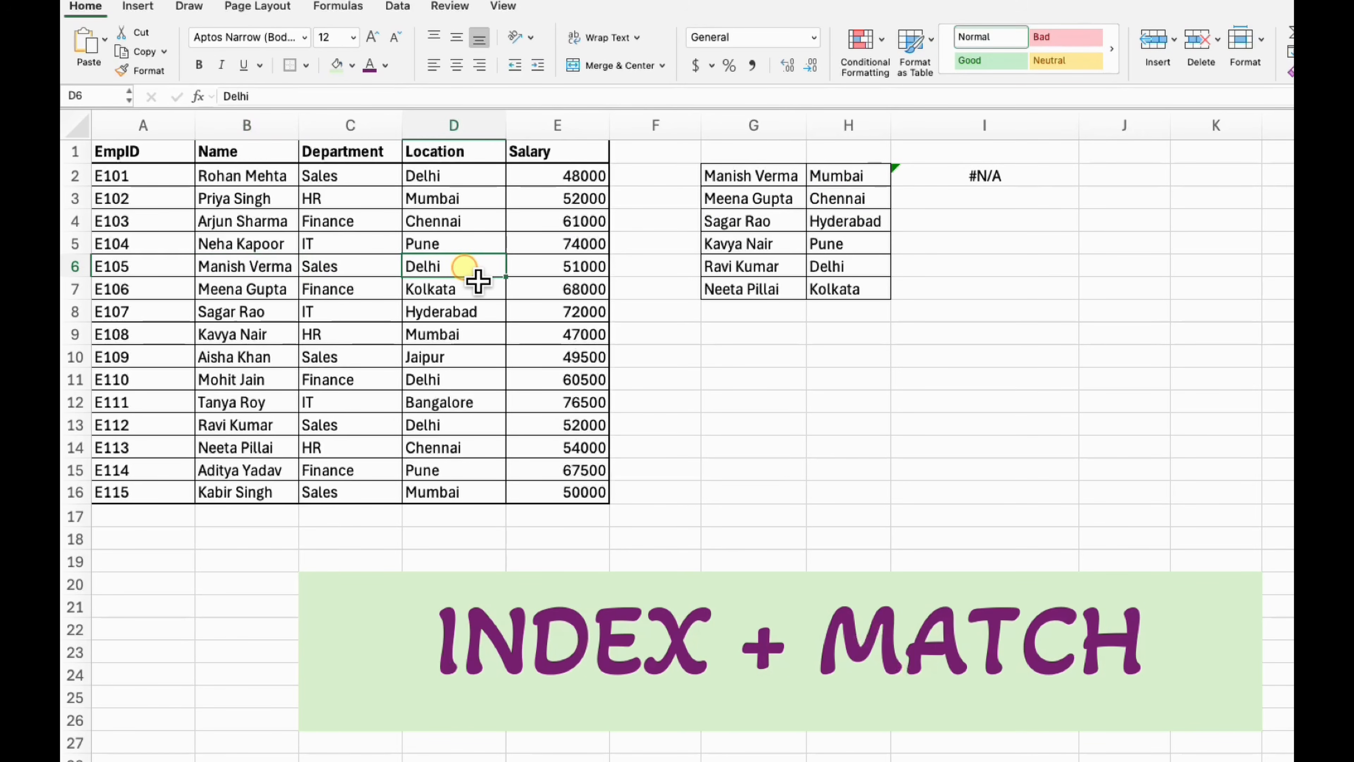
{"action": "left_click", "coordinate": [986, 177]}
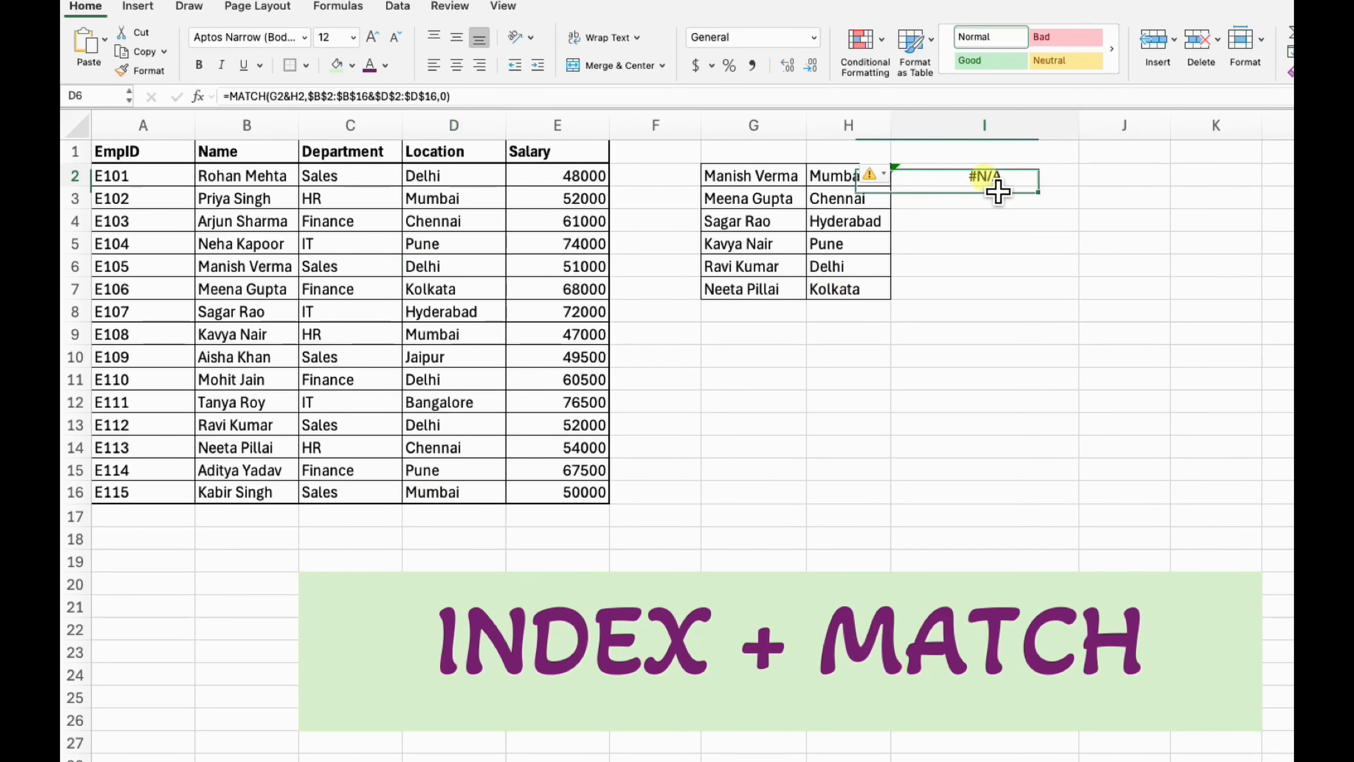
{"action": "left_click_drag", "start_coordinate": [1078, 186], "coordinate": [1082, 304]}
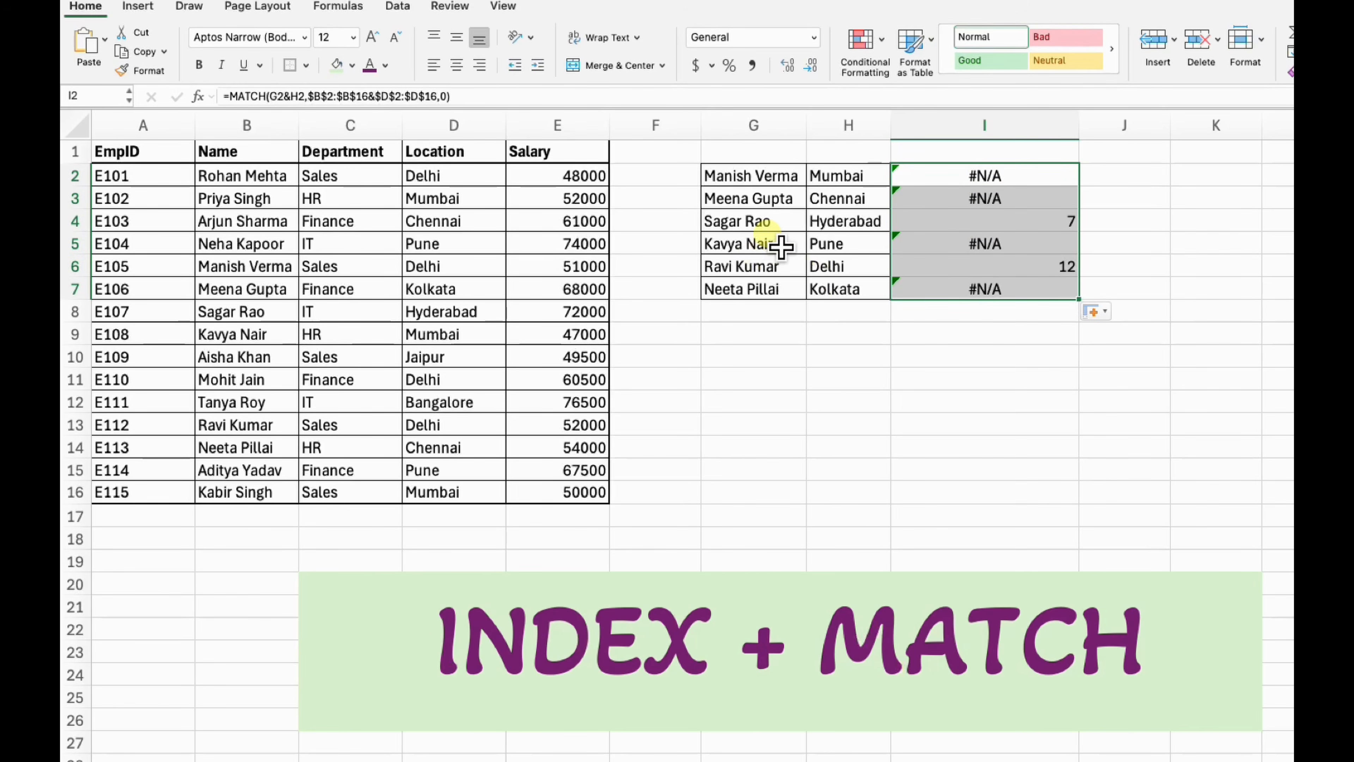
Compare the name and location pairs in G4:H4 and G6:H6 with their table rows and the MATCH results in column I
{"action": "left_click", "coordinate": [769, 221]}
{"action": "left_click", "coordinate": [832, 220]}
{"action": "left_click", "coordinate": [264, 319]}
{"action": "left_click", "coordinate": [464, 320]}
{"action": "left_click", "coordinate": [745, 228]}
{"action": "left_click", "coordinate": [824, 224]}
{"action": "left_click", "coordinate": [1021, 223]}
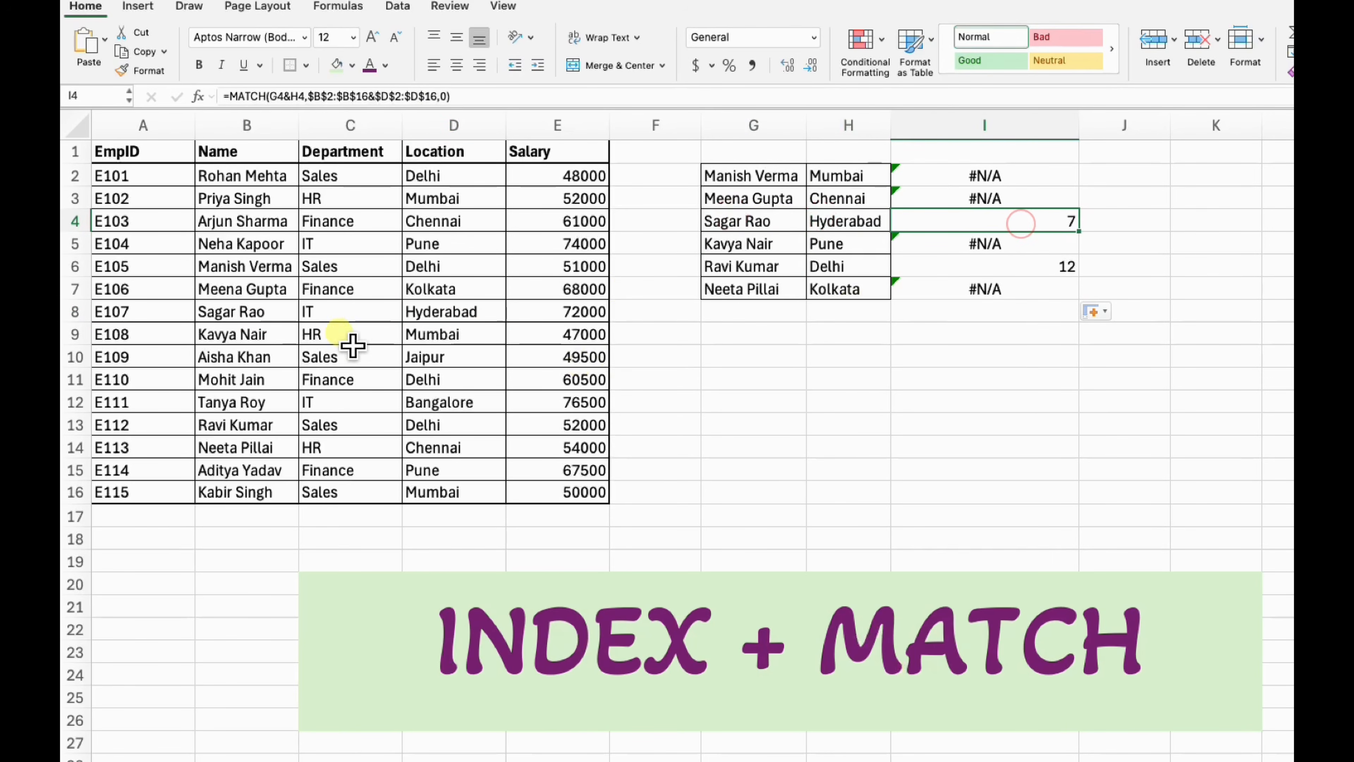
{"action": "left_click", "coordinate": [256, 313]}
{"action": "left_click", "coordinate": [690, 269]}
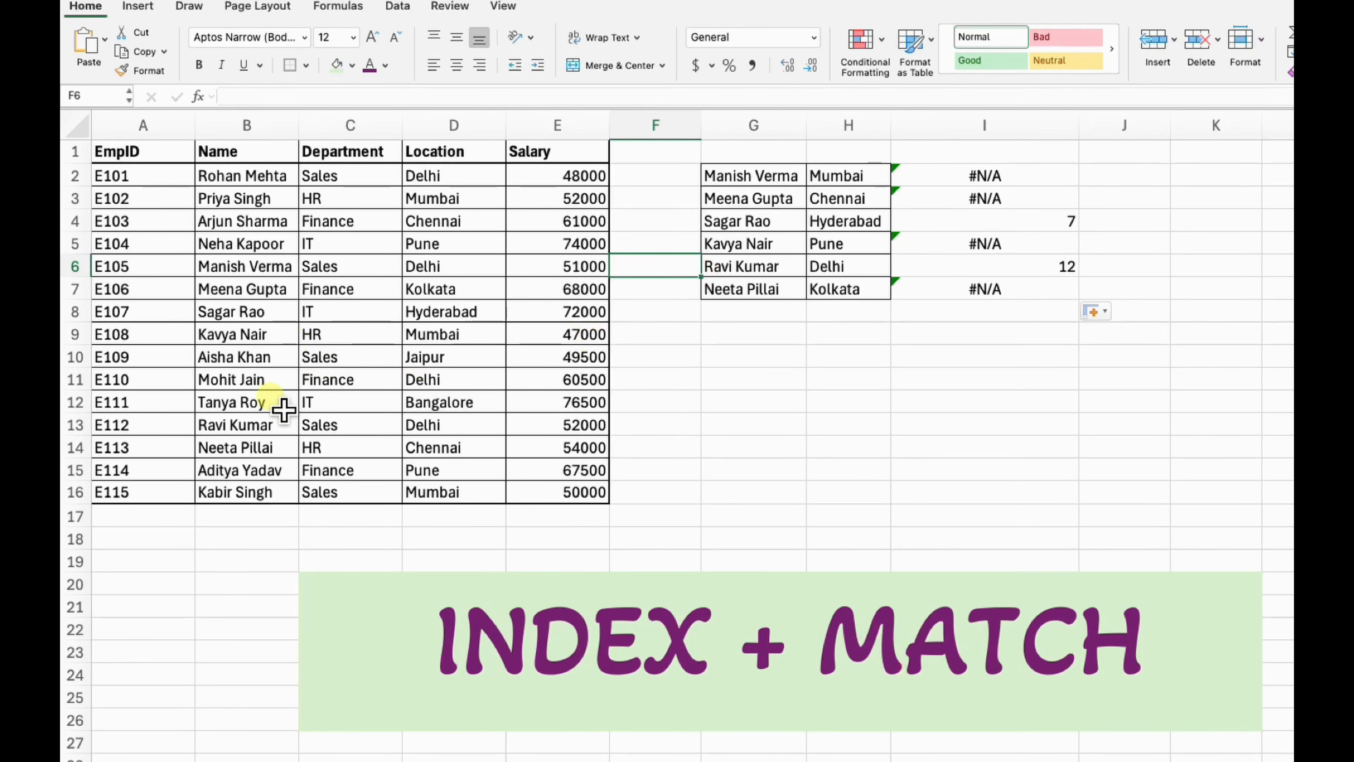
{"action": "left_click", "coordinate": [268, 424]}
{"action": "left_click", "coordinate": [456, 422]}
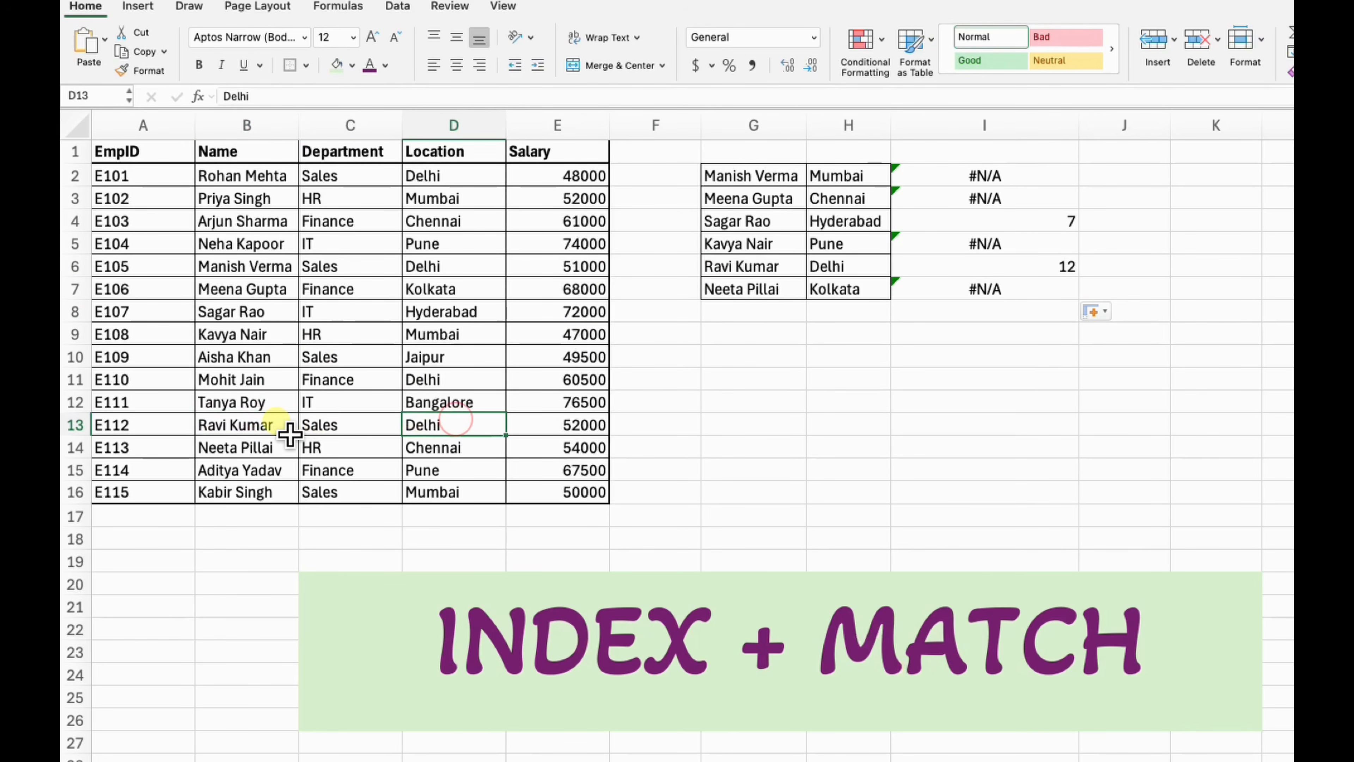
{"action": "left_click", "coordinate": [1008, 268]}
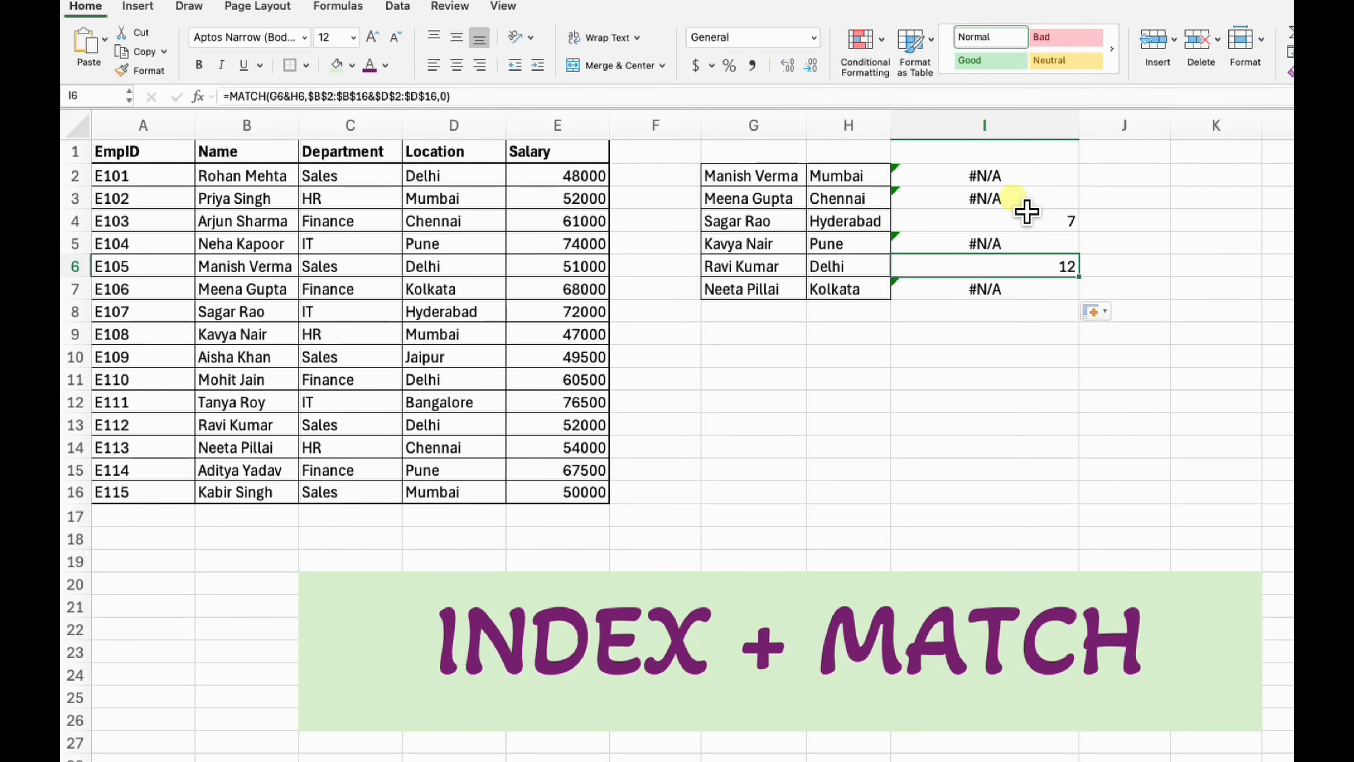
Clear the MATCH results from I2:I7
{"action": "left_click_drag", "start_coordinate": [1013, 179], "coordinate": [1021, 290]}
{"action": "key", "text": "Delete"}
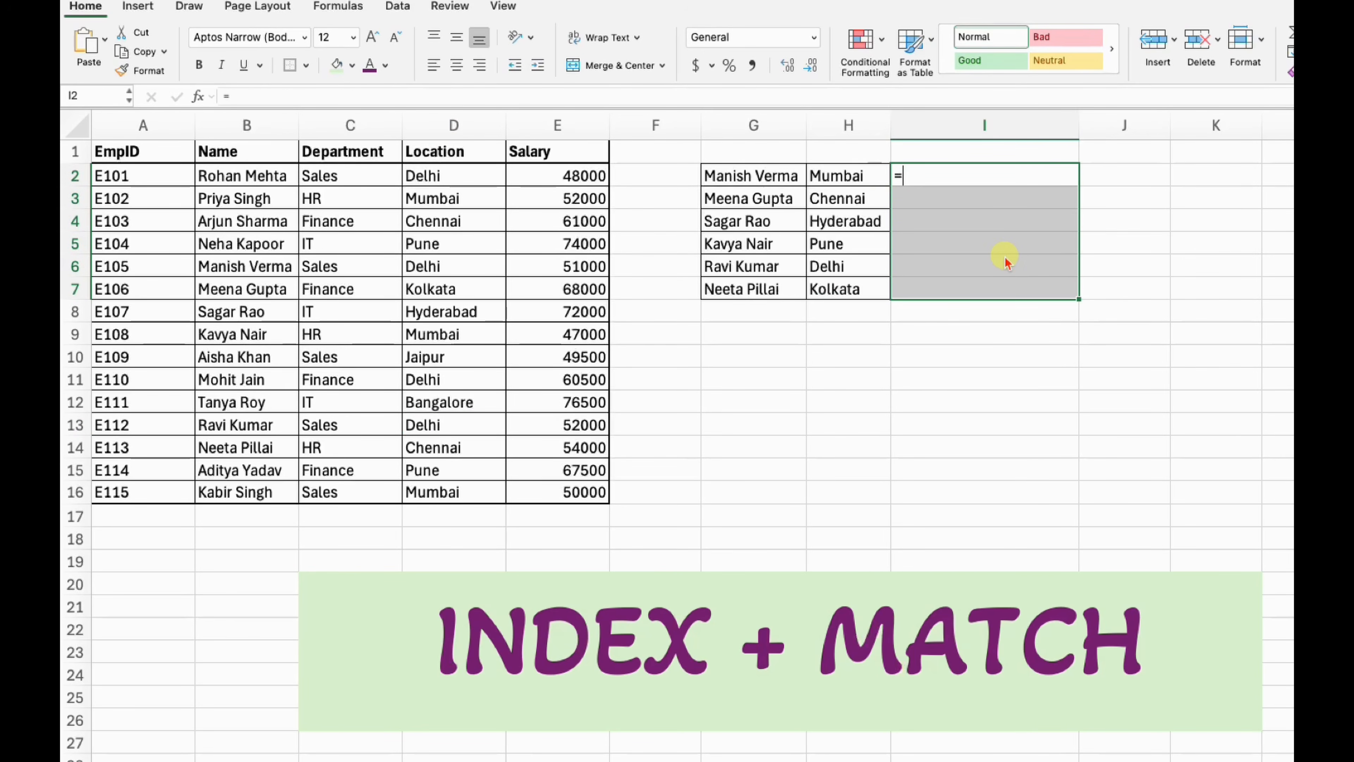
{"action": "type", "text": "=index"}
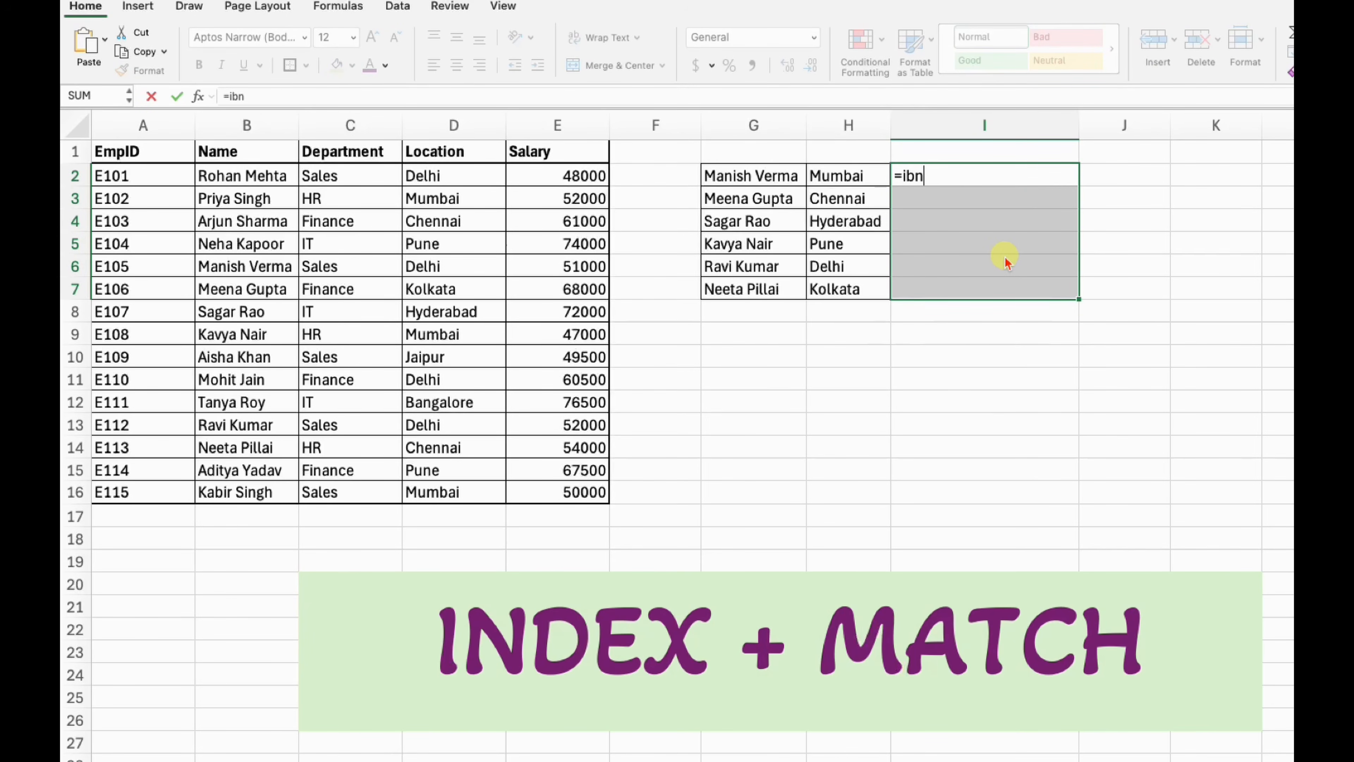
{"action": "key", "text": "Return"}
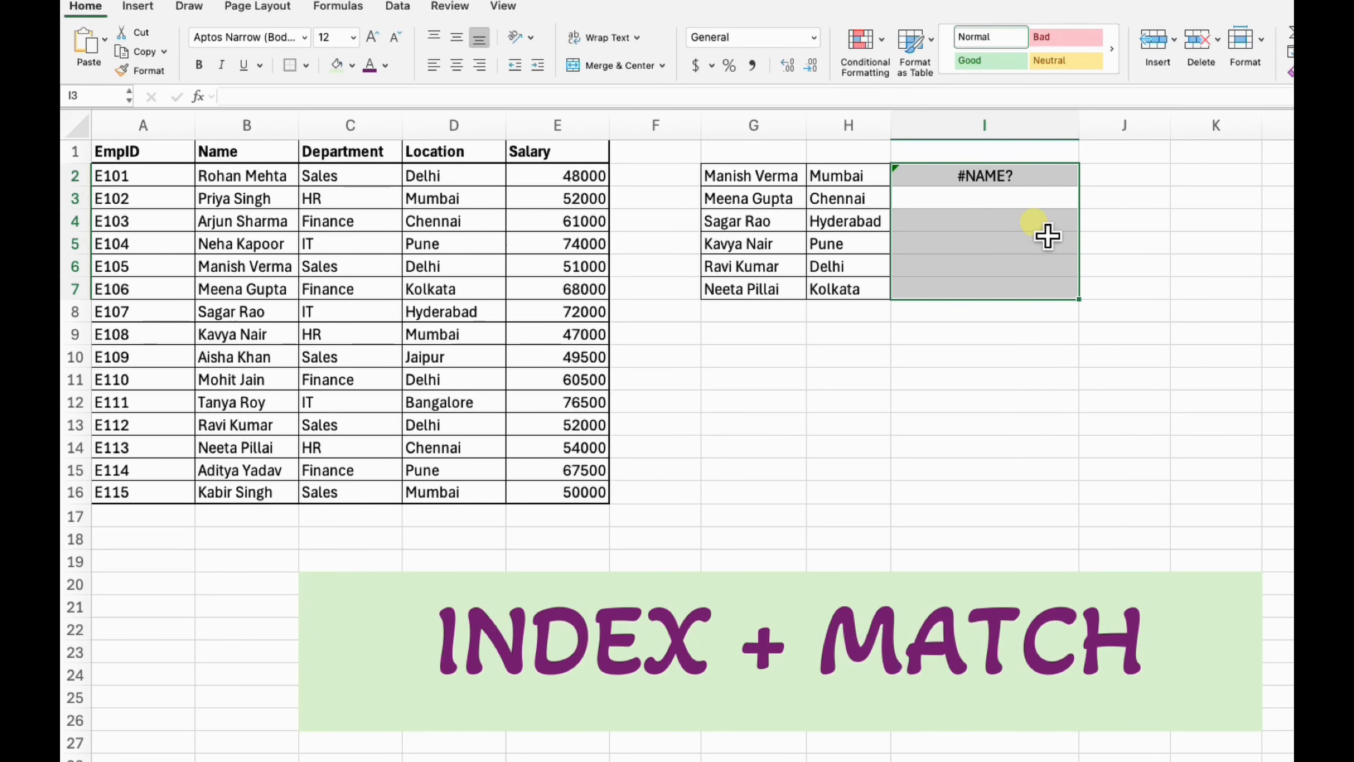
Begin an INDEX formula in I2 with the locked Salary range $E$2:$E$16 as its array
{"action": "left_click", "coordinate": [1035, 180]}
{"action": "type", "text": "=index"}
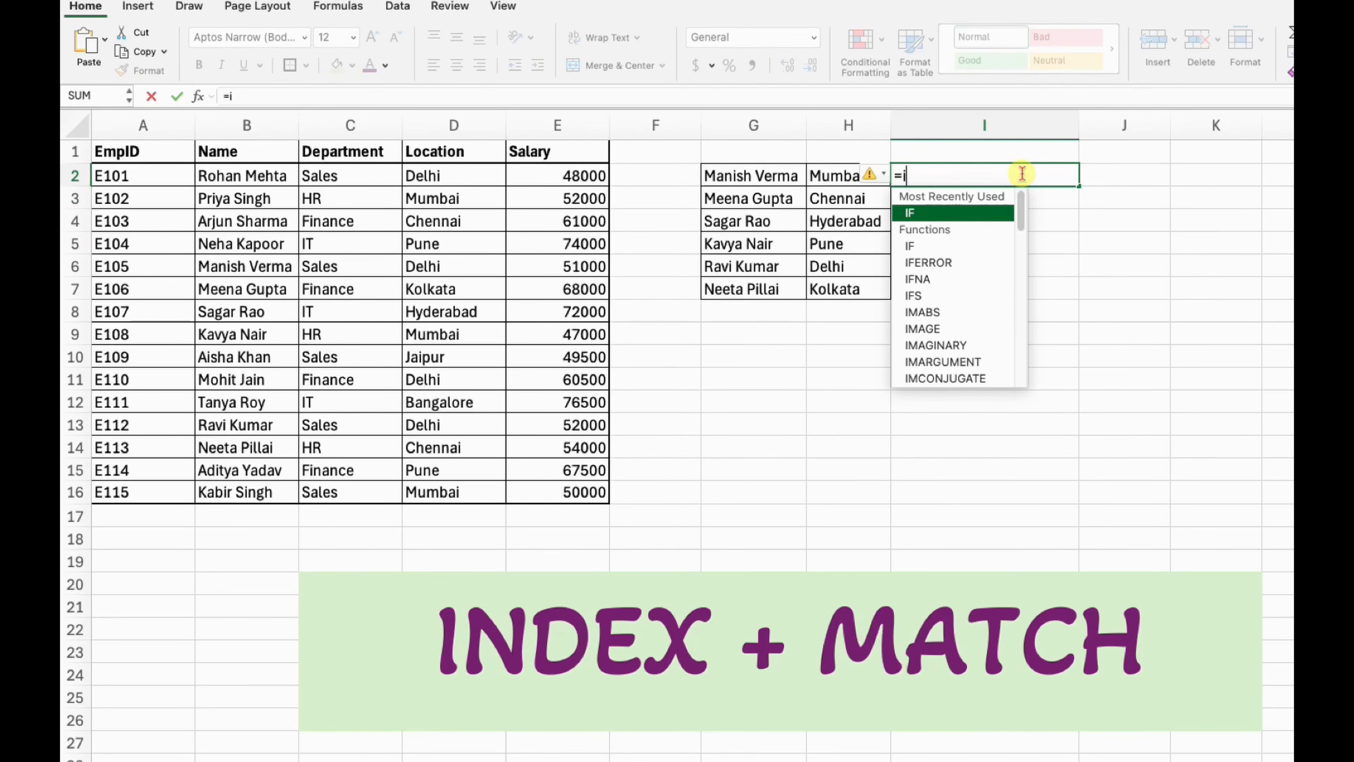
{"action": "key", "text": "Tab"}
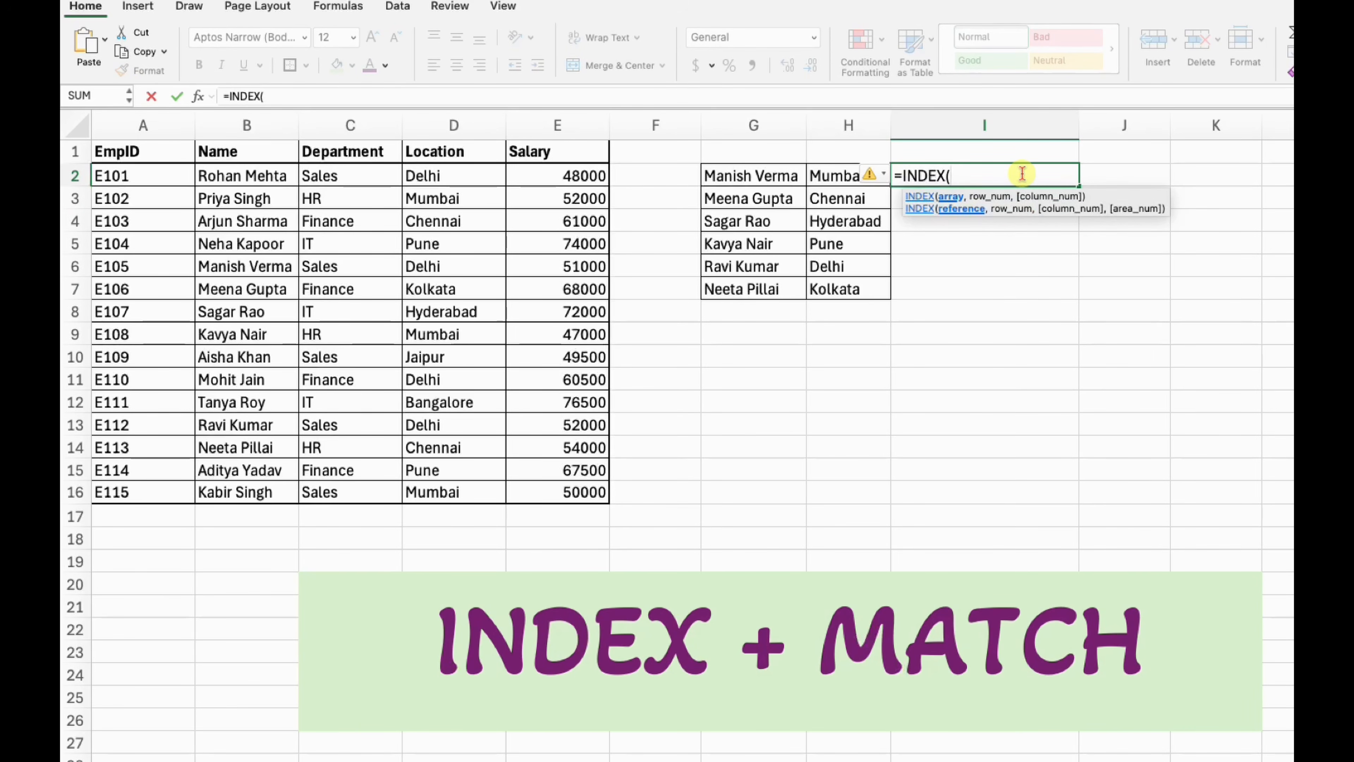
{"action": "left_click_drag", "start_coordinate": [584, 178], "coordinate": [593, 497]}
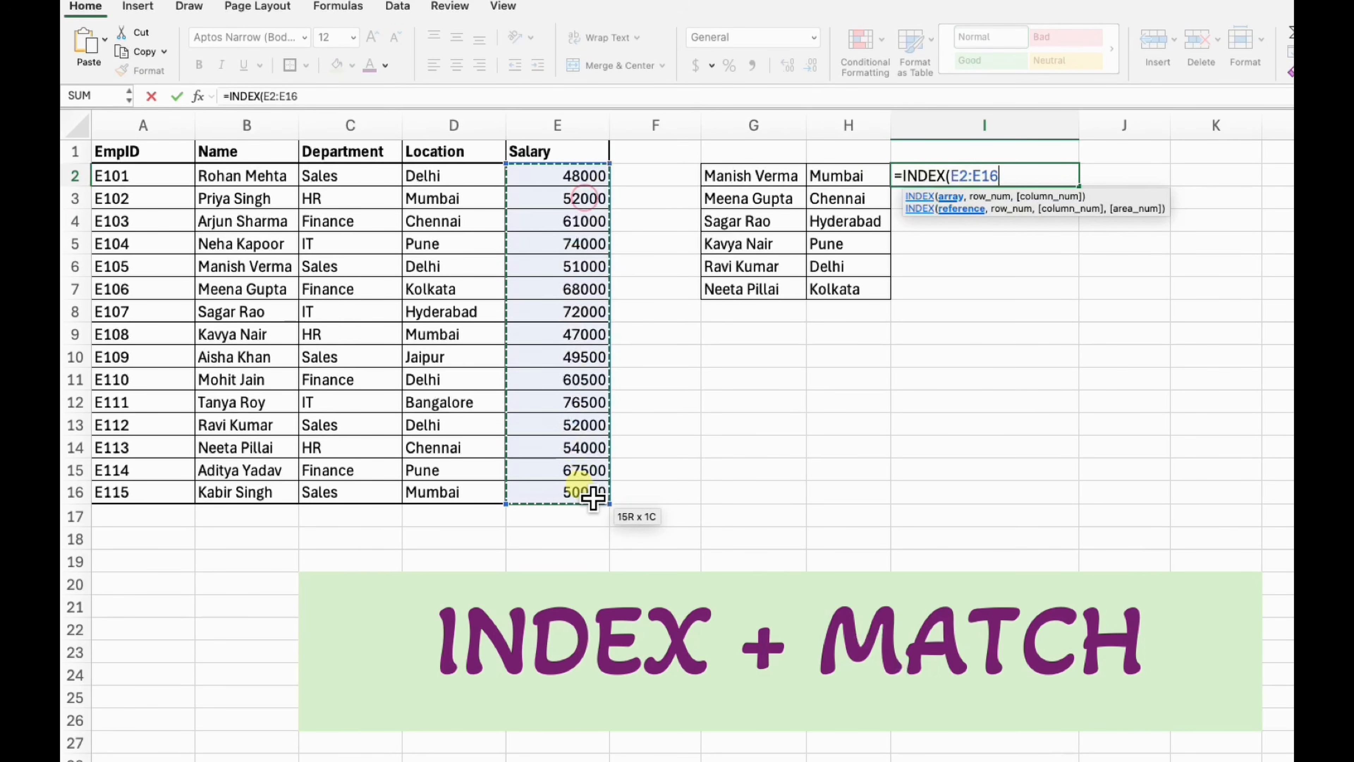
{"action": "key", "text": "F4"}
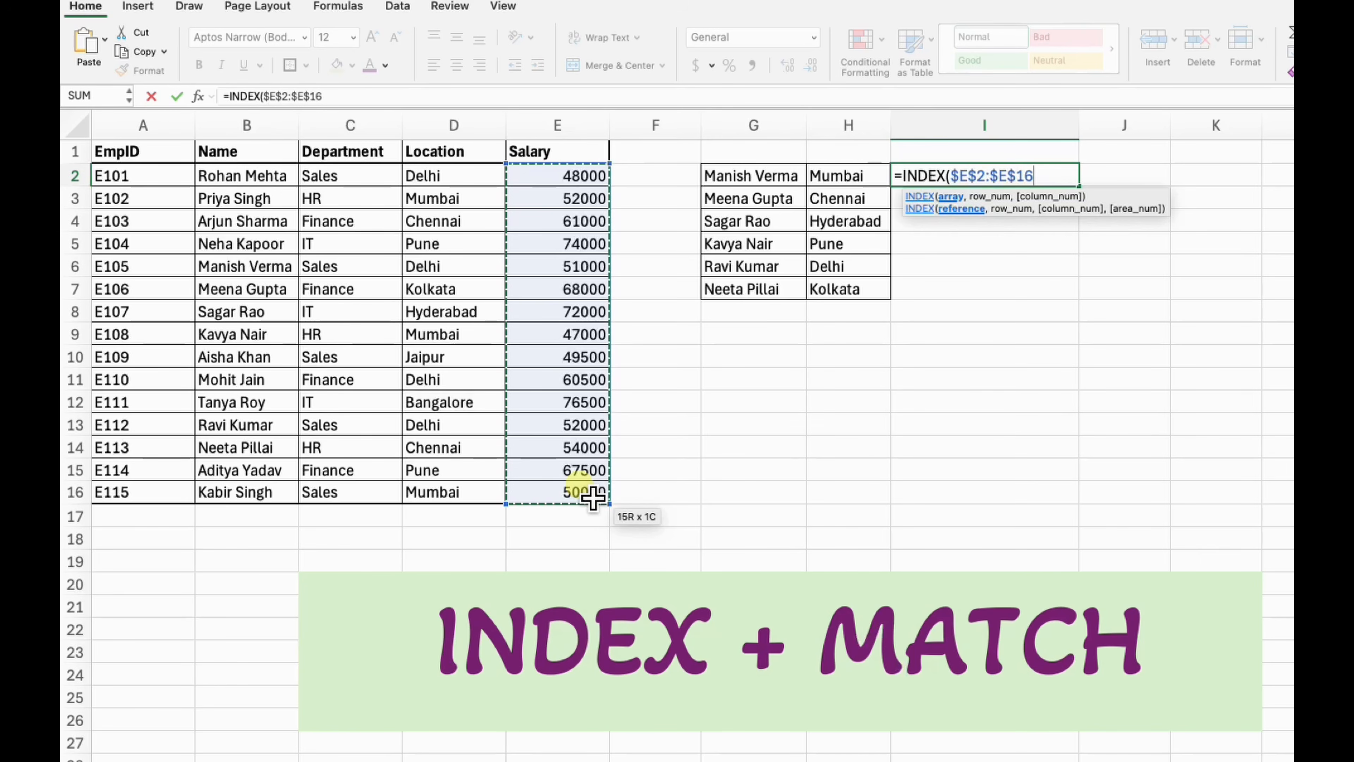
{"action": "type", "text": ","}
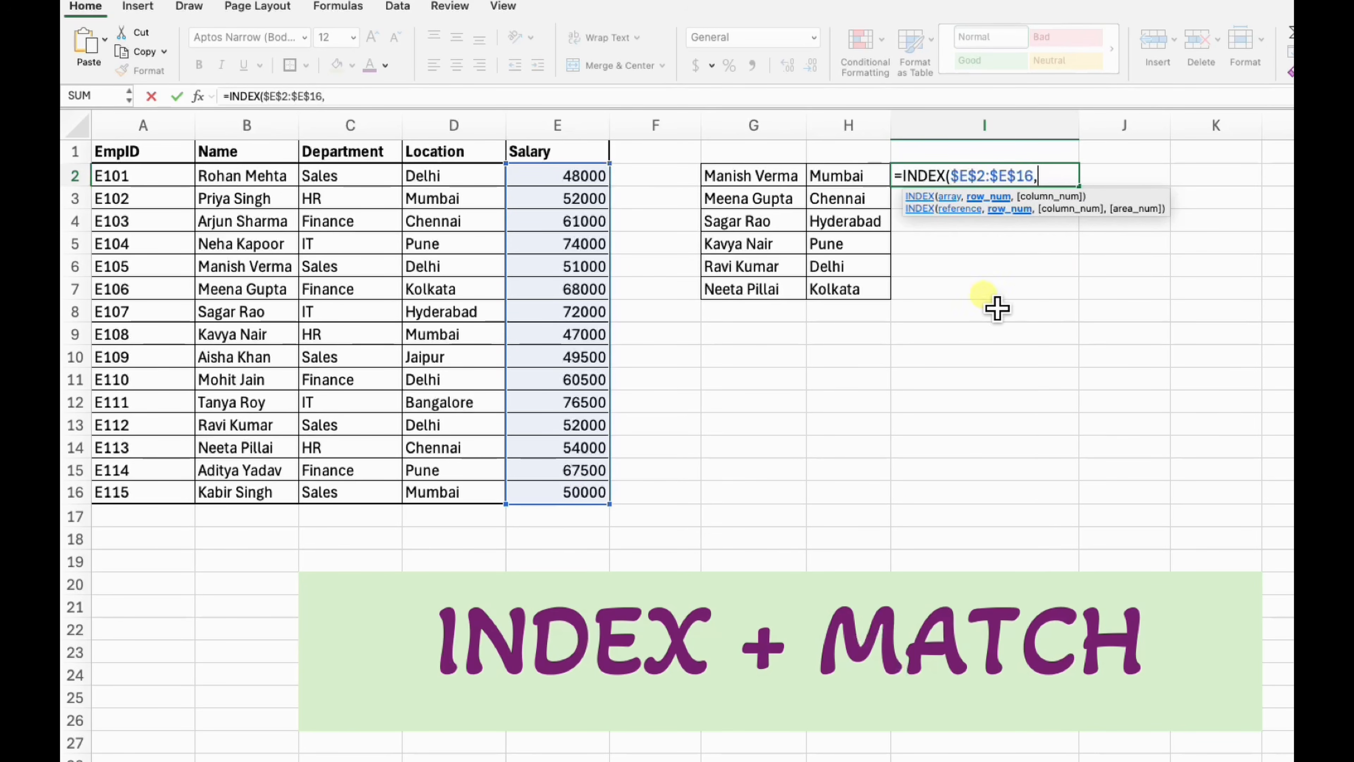
Nest a MATCH function as the INDEX row number, with G2&H2 as its lookup value
{"action": "type", "text": "match"}
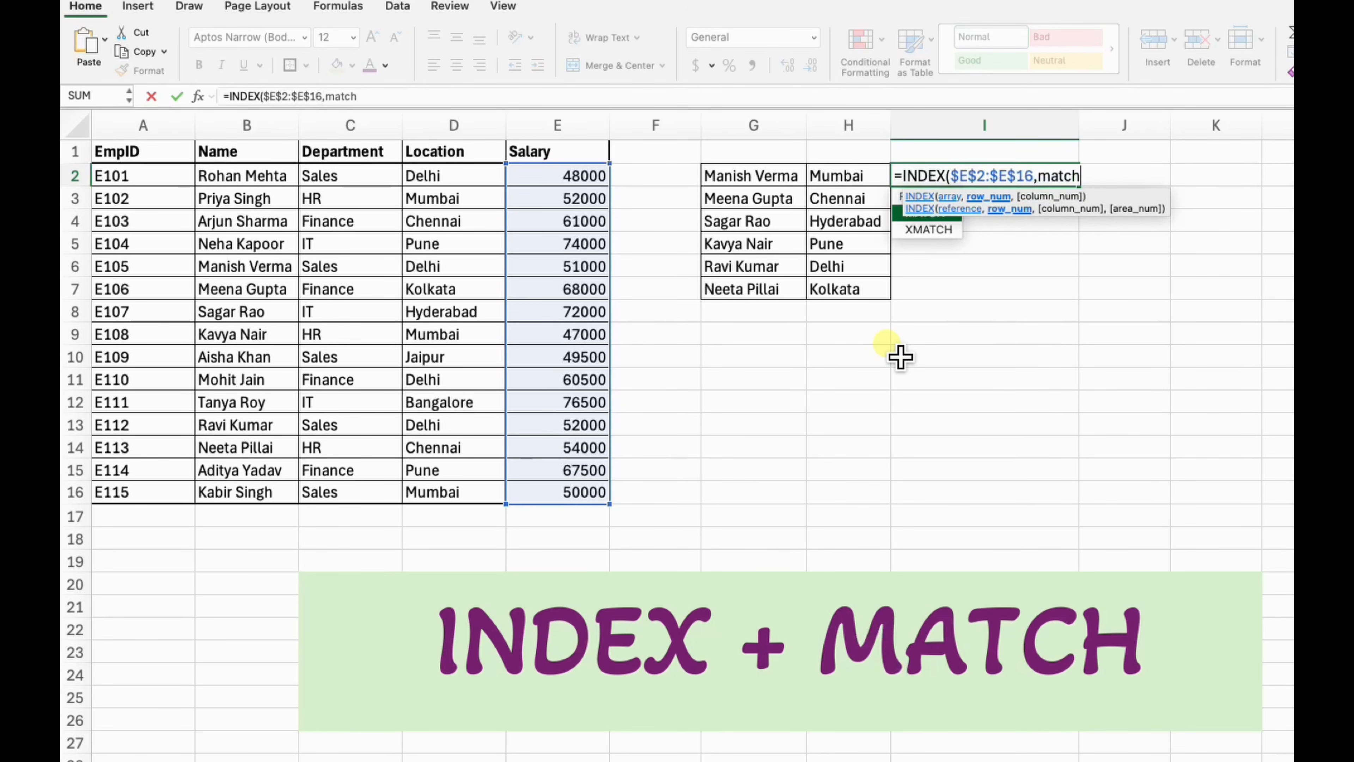
{"action": "key", "text": "Tab"}
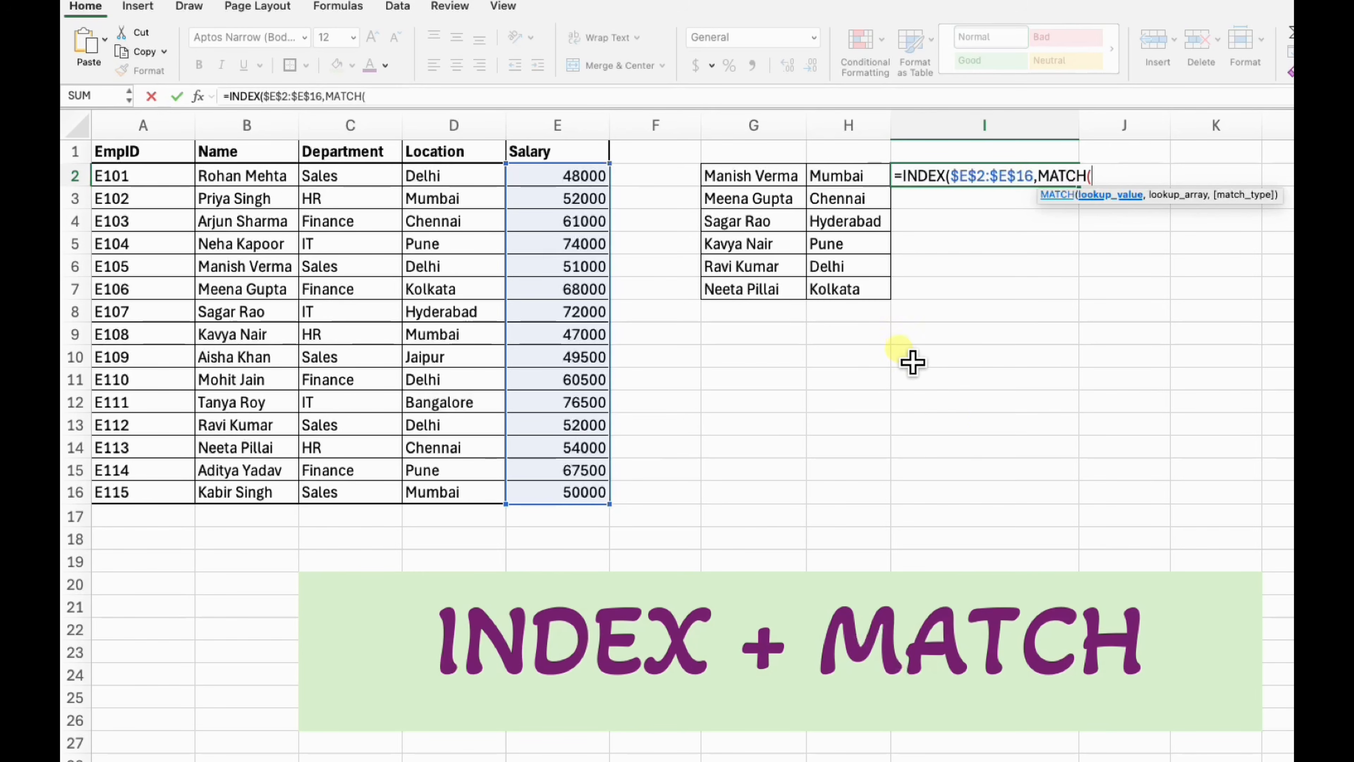
{"action": "left_click", "coordinate": [791, 186]}
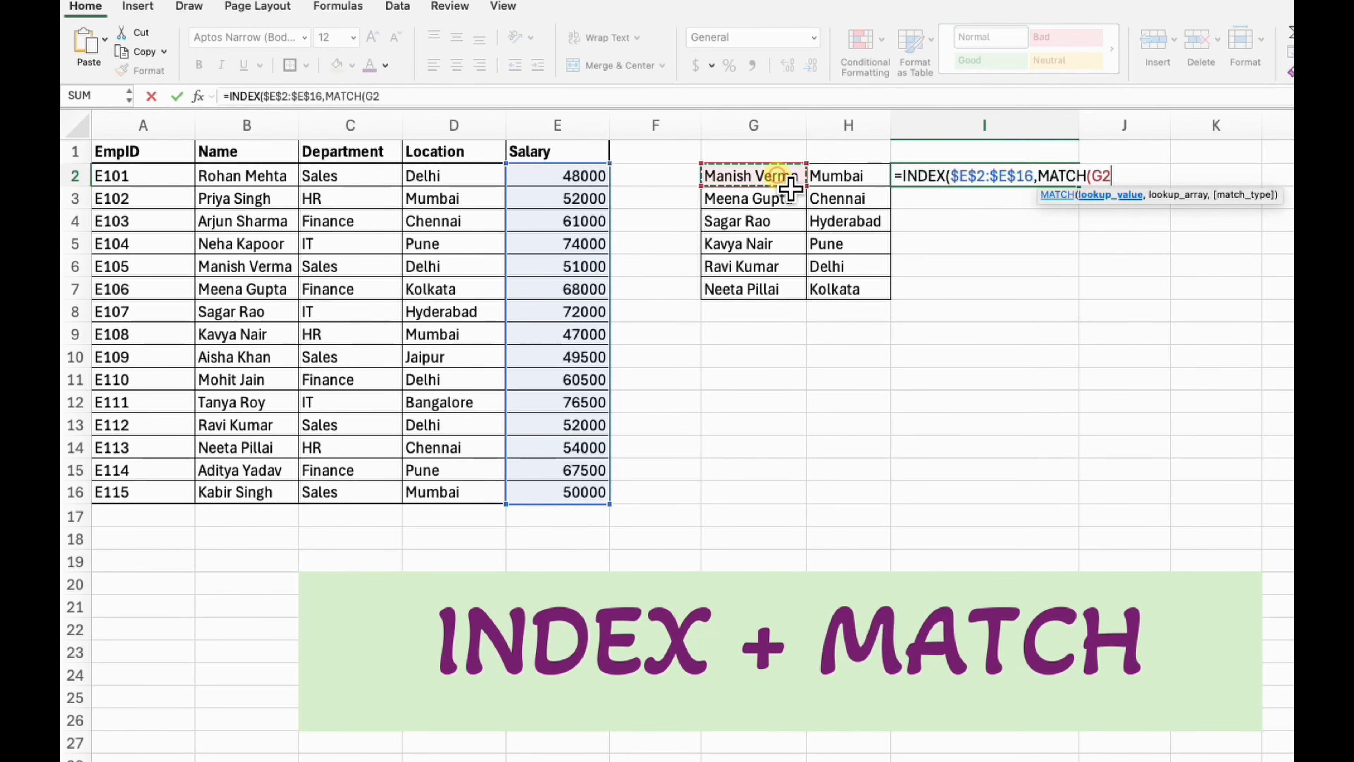
{"action": "type", "text": "&"}
{"action": "left_click", "coordinate": [824, 184]}
{"action": "type", "text": ","}
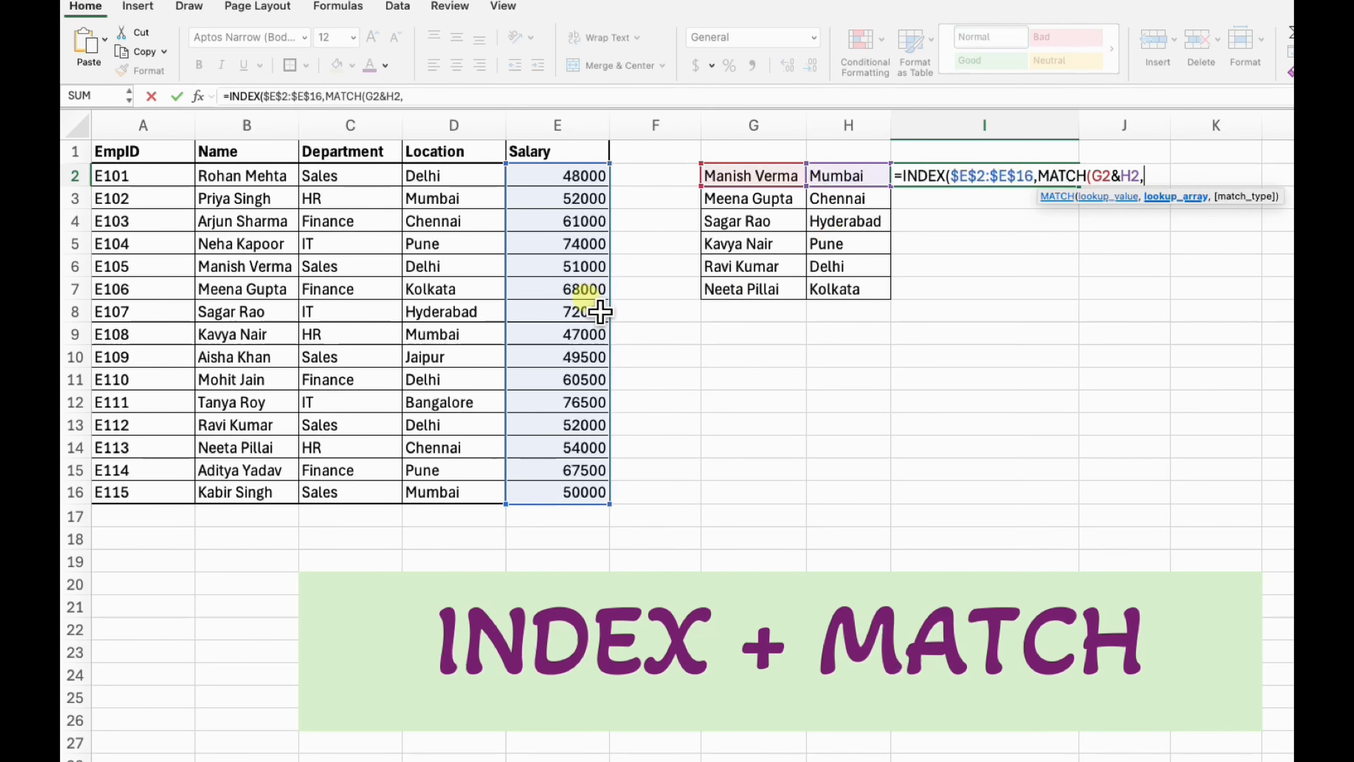
Set the nested MATCH lookup array to the locked Name and Location ranges joined as $B$2:$B$16&$D$2:$D$16
{"action": "left_click_drag", "start_coordinate": [250, 175], "coordinate": [229, 491]}
{"action": "key", "text": "F4"}
{"action": "type", "text": "&"}
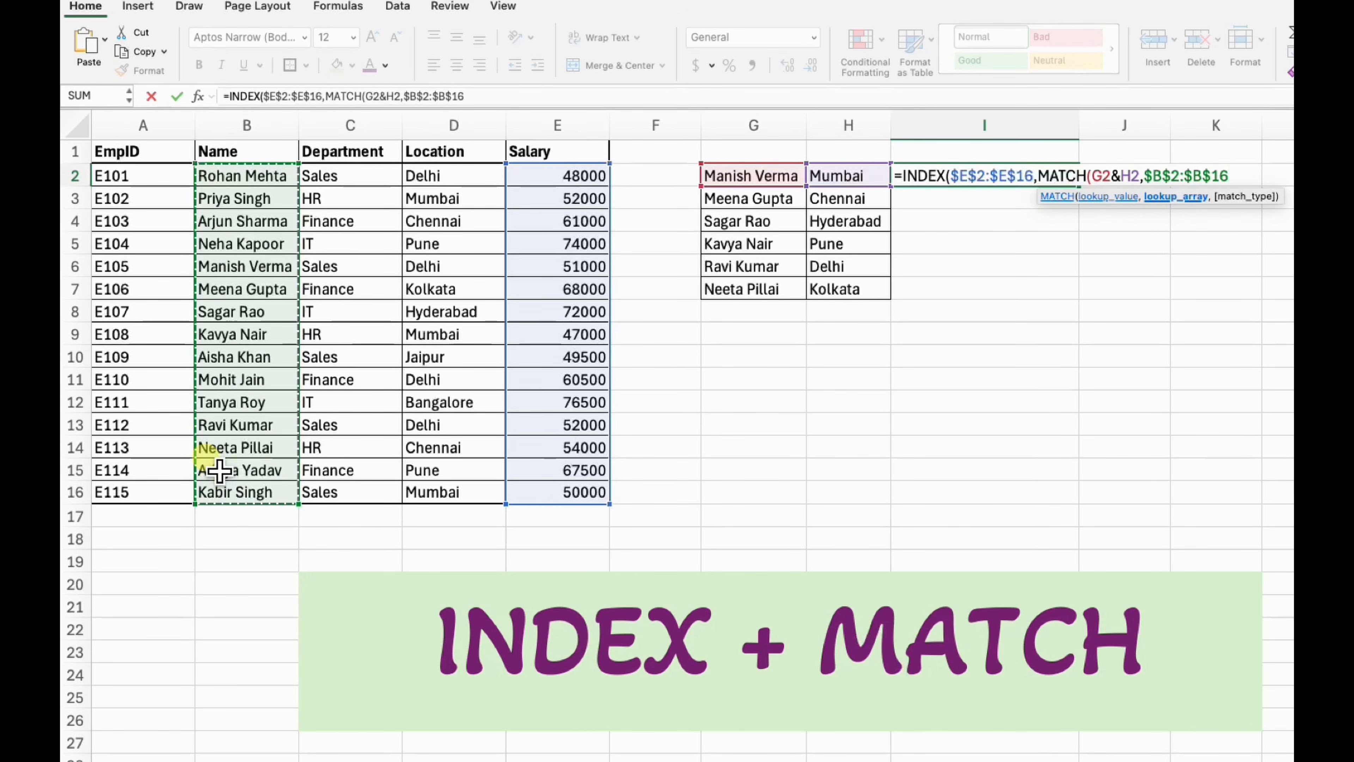
{"action": "left_click_drag", "start_coordinate": [485, 174], "coordinate": [479, 495]}
{"action": "key", "text": "F4"}
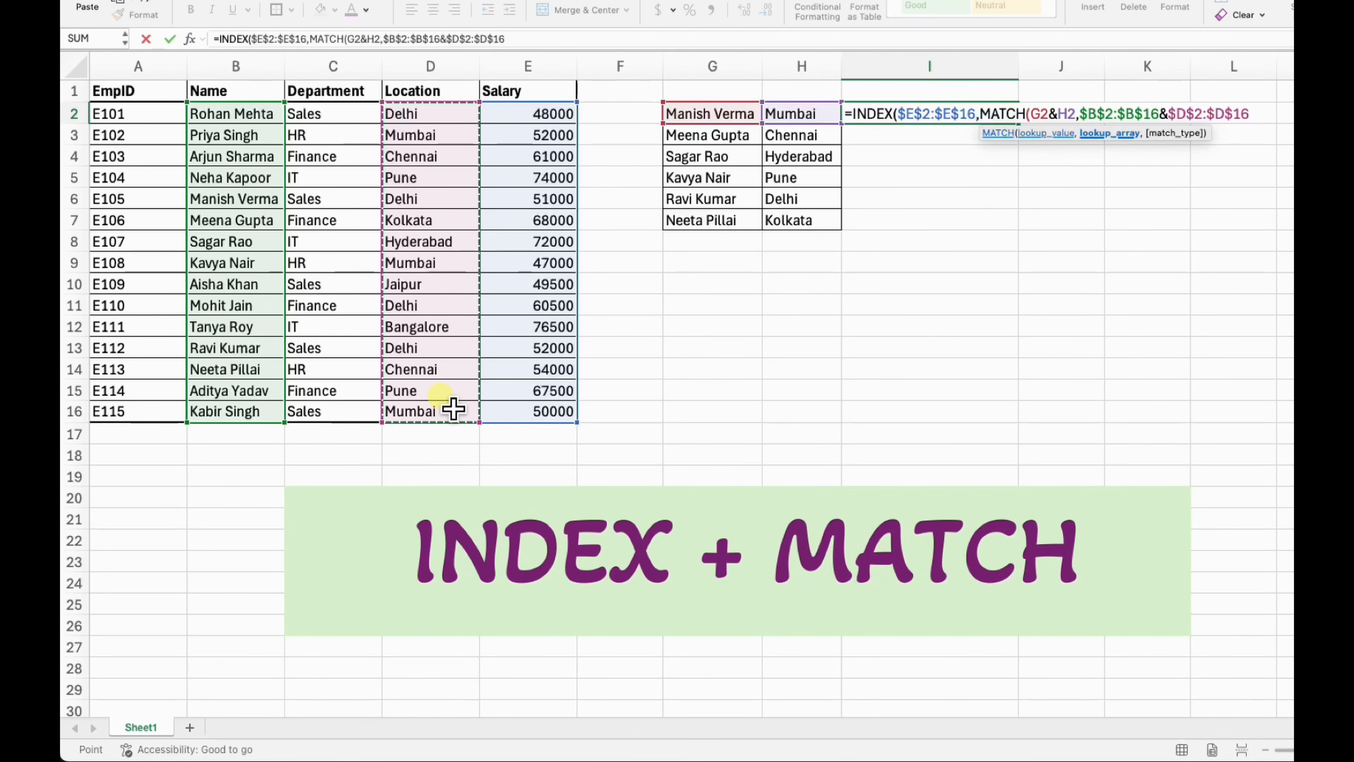
Complete the I2 INDEX and MATCH formula with match type 0 and fill it down to I7
{"action": "type", "text": ",0))"}
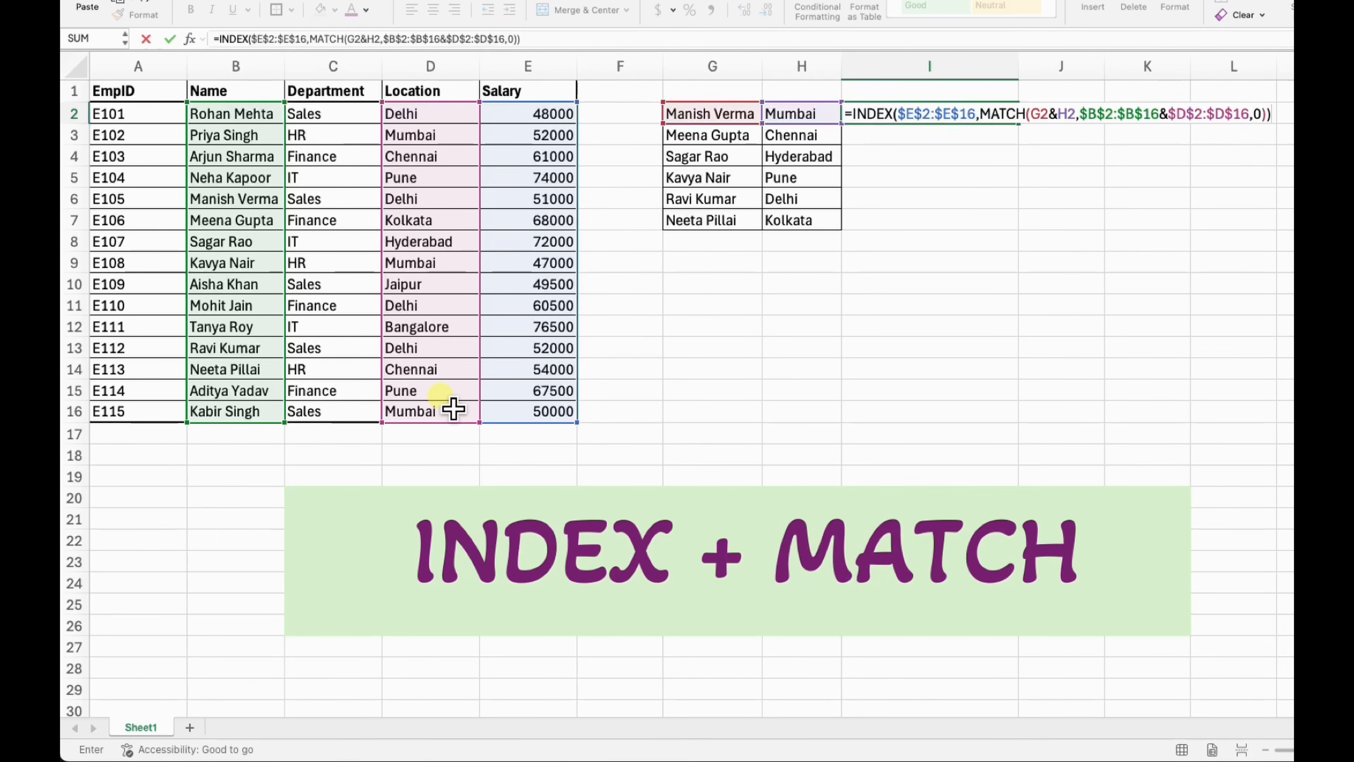
{"action": "key", "text": "Return"}
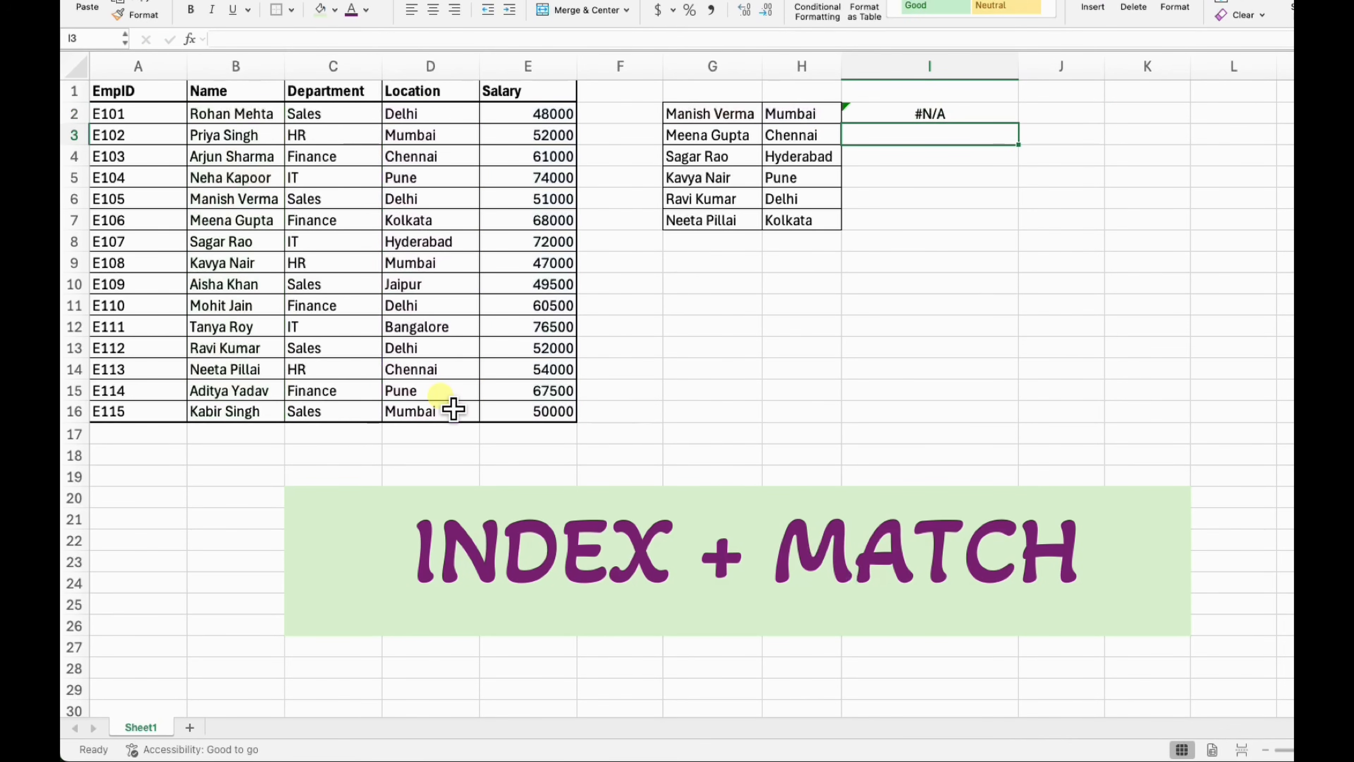
{"action": "left_click", "coordinate": [1003, 115]}
{"action": "left_click_drag", "start_coordinate": [1016, 122], "coordinate": [1016, 231]}
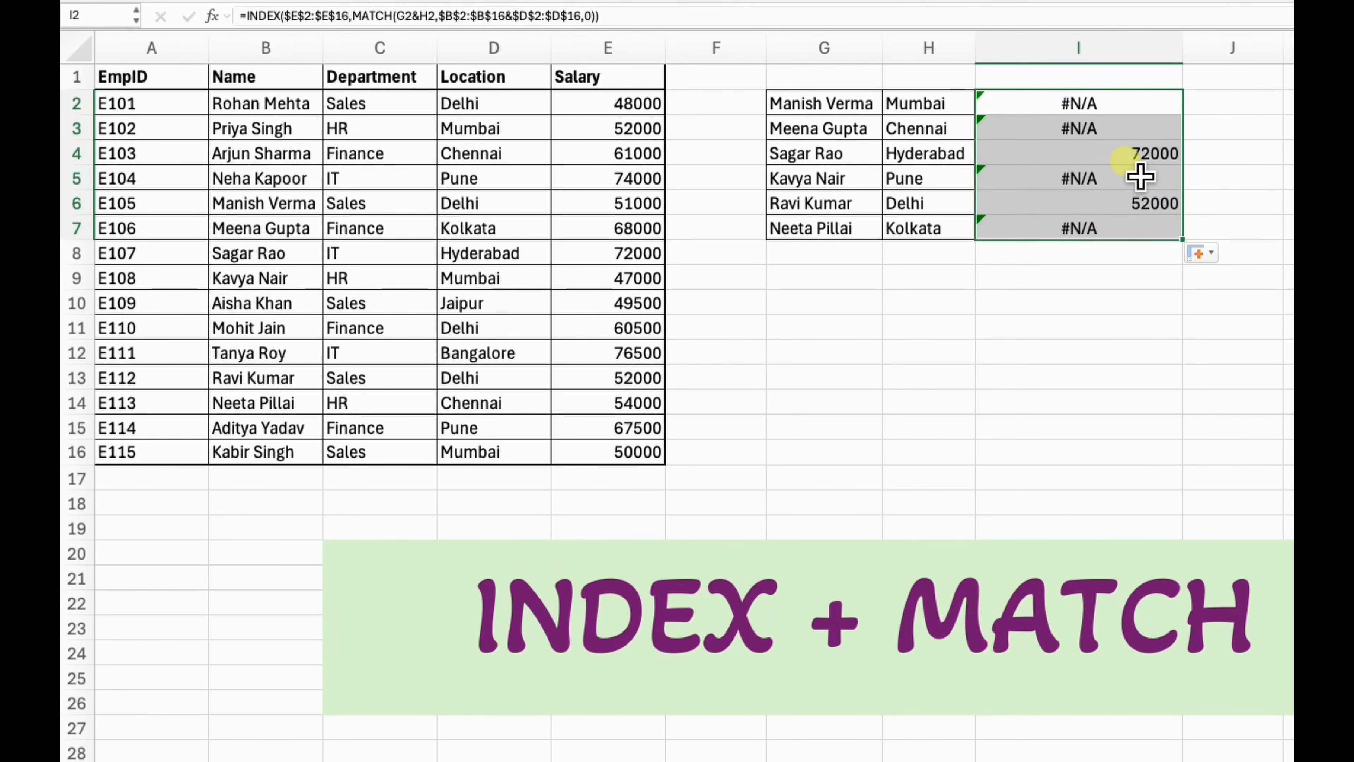
Compare the salaries returned in I4 and I6 with the table rows matching each name and location pair
{"action": "left_click", "coordinate": [1130, 157]}
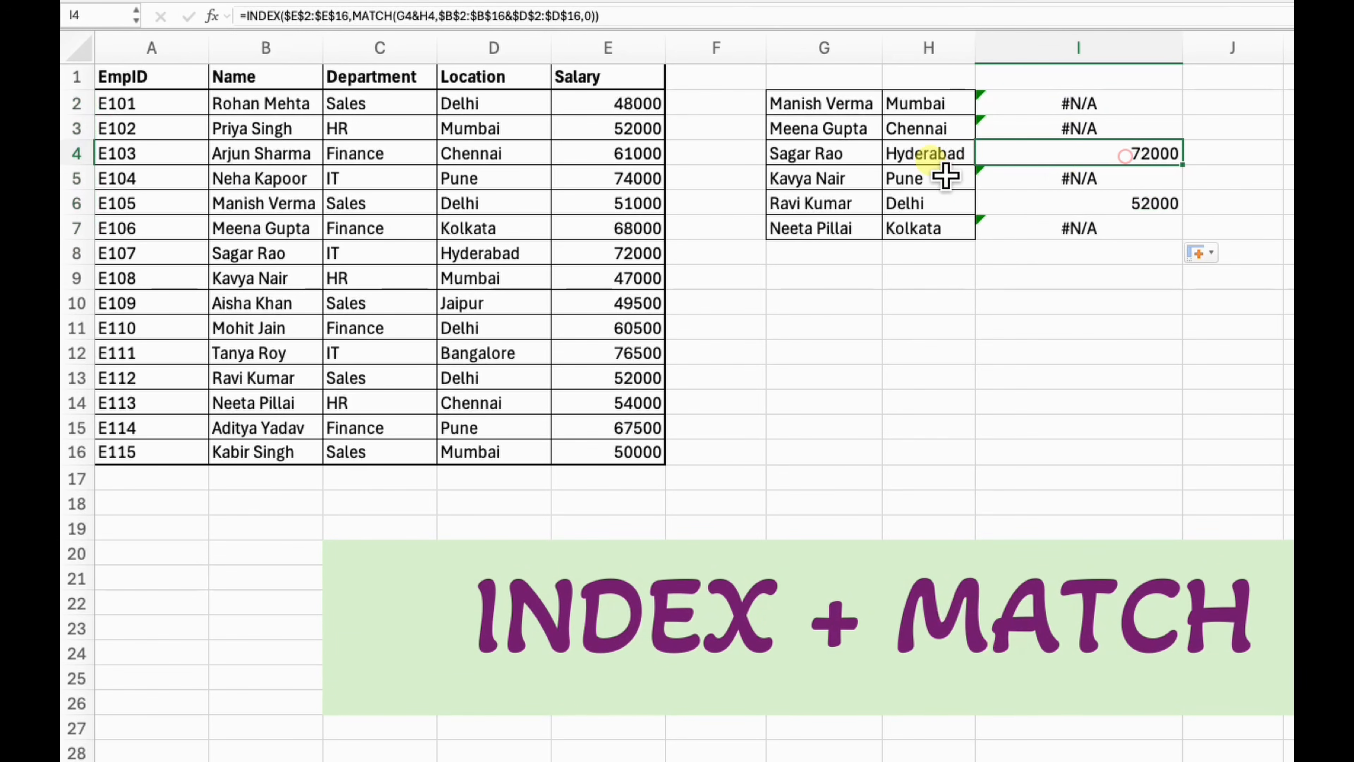
{"action": "left_click", "coordinate": [837, 154]}
{"action": "left_click", "coordinate": [263, 254]}
{"action": "left_click", "coordinate": [480, 255]}
{"action": "left_click", "coordinate": [591, 256]}
{"action": "left_click", "coordinate": [1110, 154]}
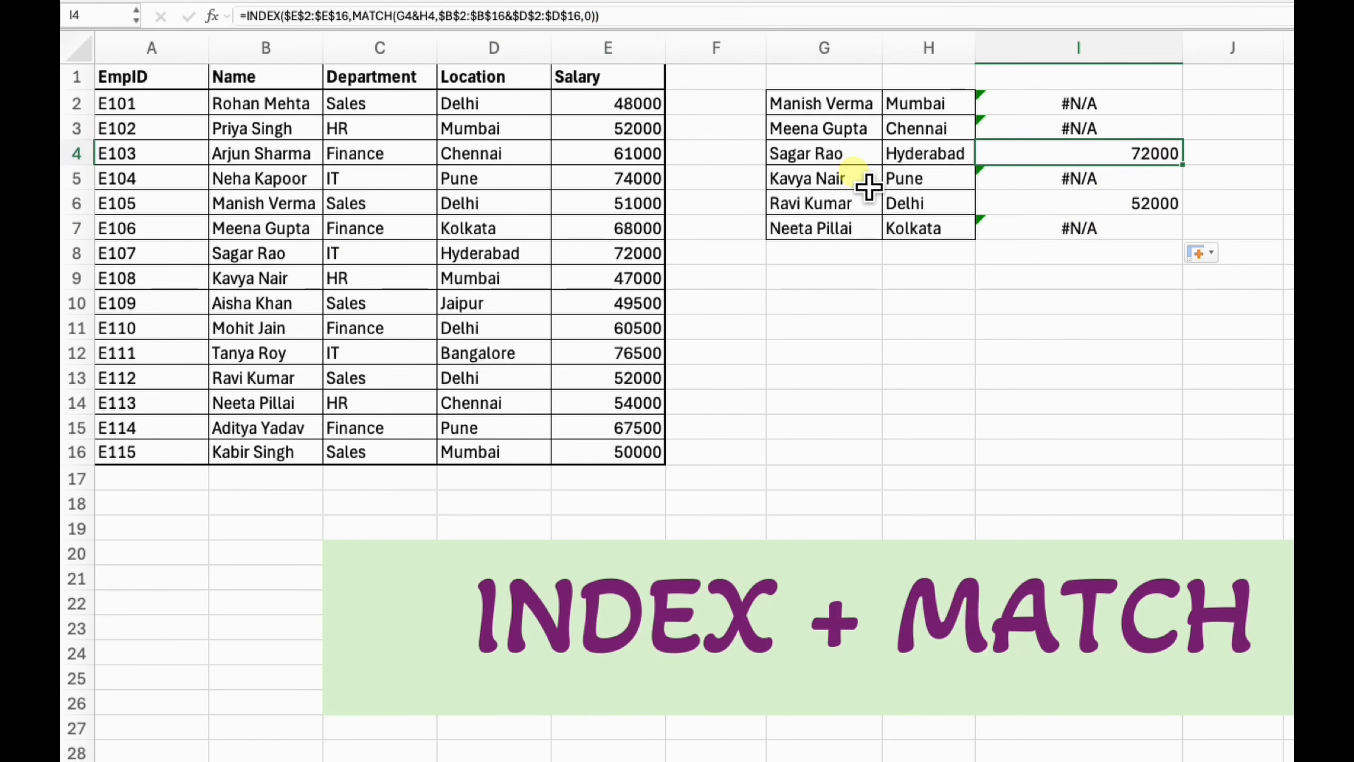
{"action": "left_click", "coordinate": [850, 204]}
{"action": "left_click", "coordinate": [894, 202]}
{"action": "left_click_drag", "start_coordinate": [607, 380], "coordinate": [244, 384]}
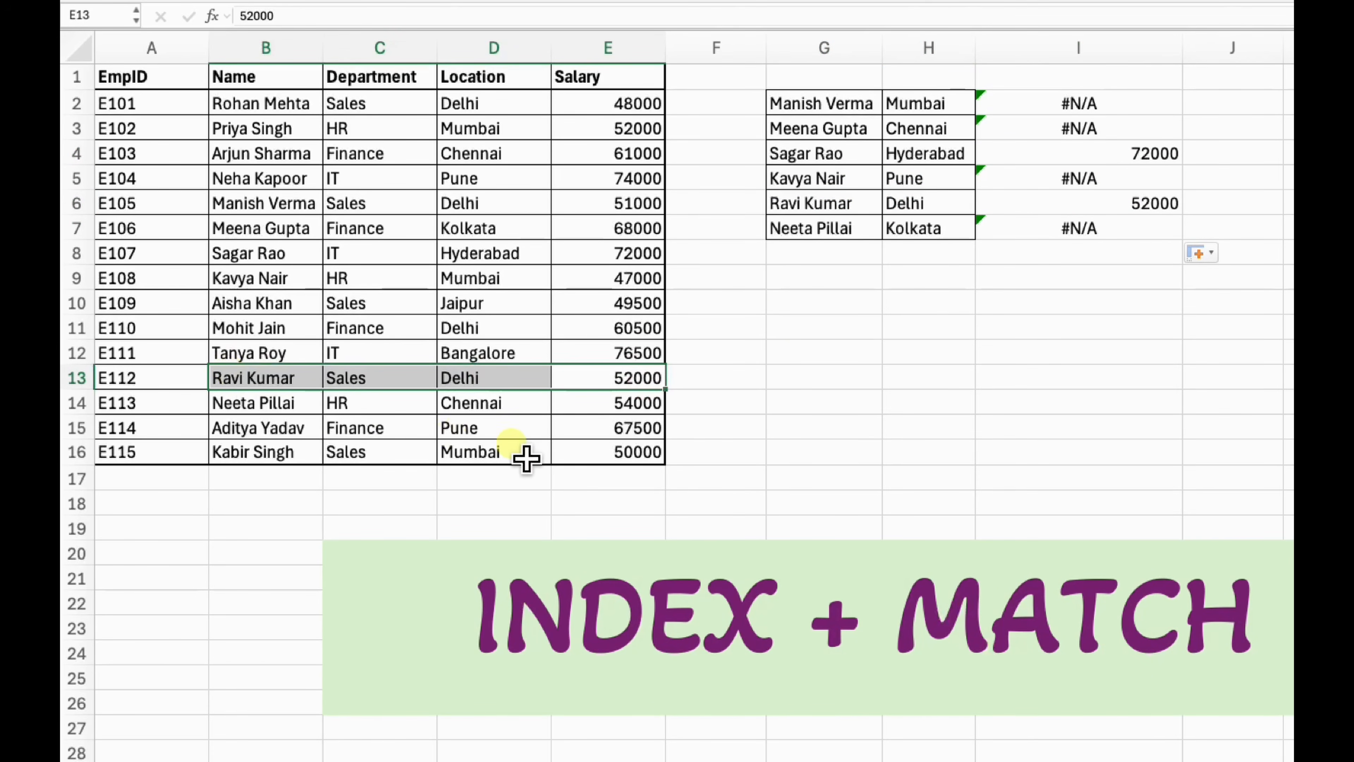